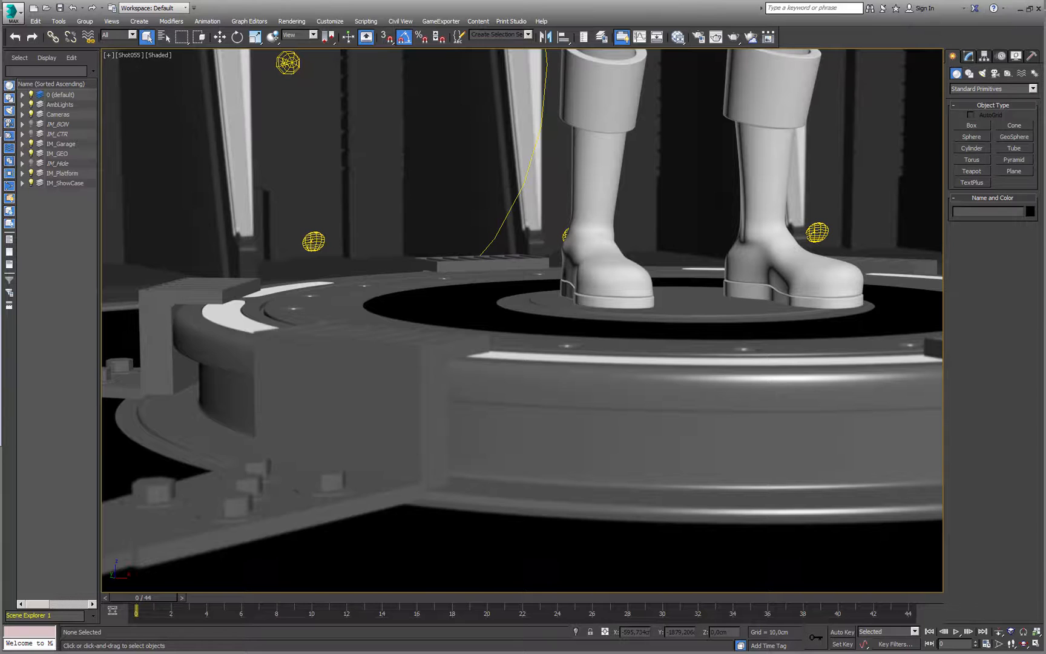
Scrub the Shot055 animation to frame 44 and inspect the scene from the perspective view before returning to the camera view
{"action": "left_click_drag", "start_coordinate": [141, 597], "coordinate": [914, 597]}
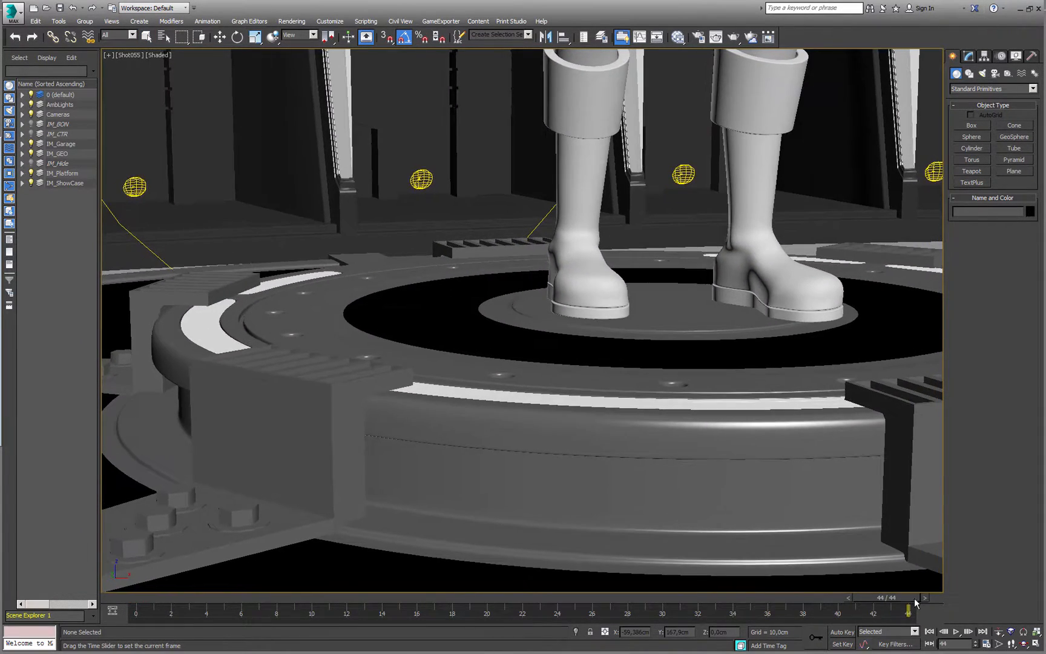
{"action": "key", "text": "alt+w"}
{"action": "right_click", "coordinate": [423, 377]}
{"action": "key", "text": "alt+w"}
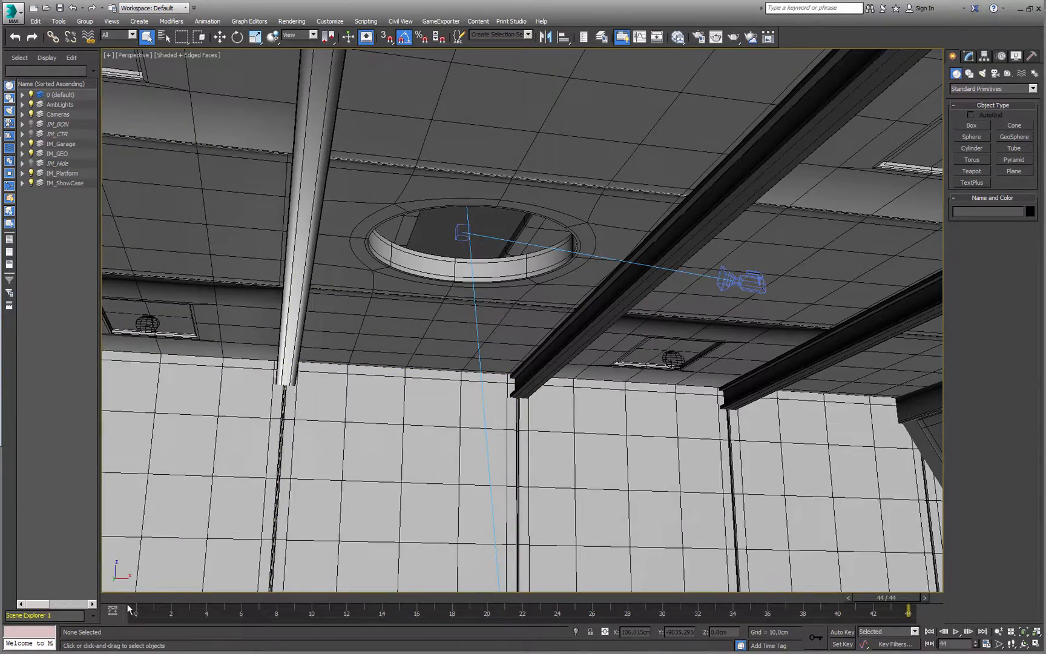
{"action": "middle_click_drag", "start_coordinate": [532, 259], "coordinate": [533, 288]}
{"action": "key", "text": "alt+w"}
{"action": "right_click", "coordinate": [580, 402]}
{"action": "key", "text": "alt+w"}
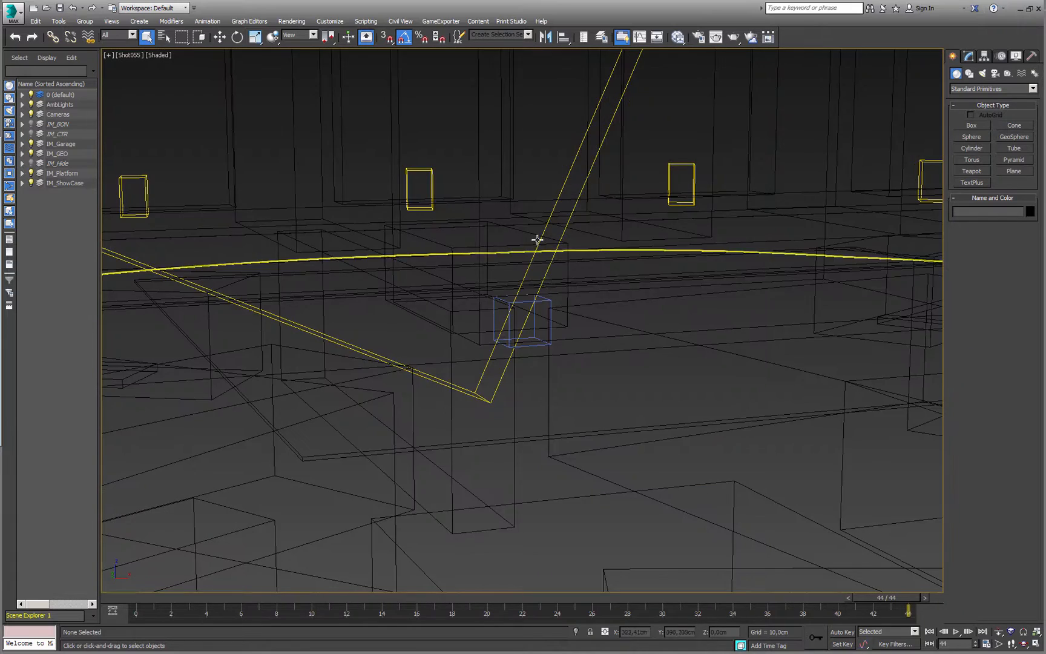
Make the self-illumination of the CPA_IM_PlatformIntLight material illuminate the scene when using Final Gather
{"action": "left_click", "coordinate": [677, 37]}
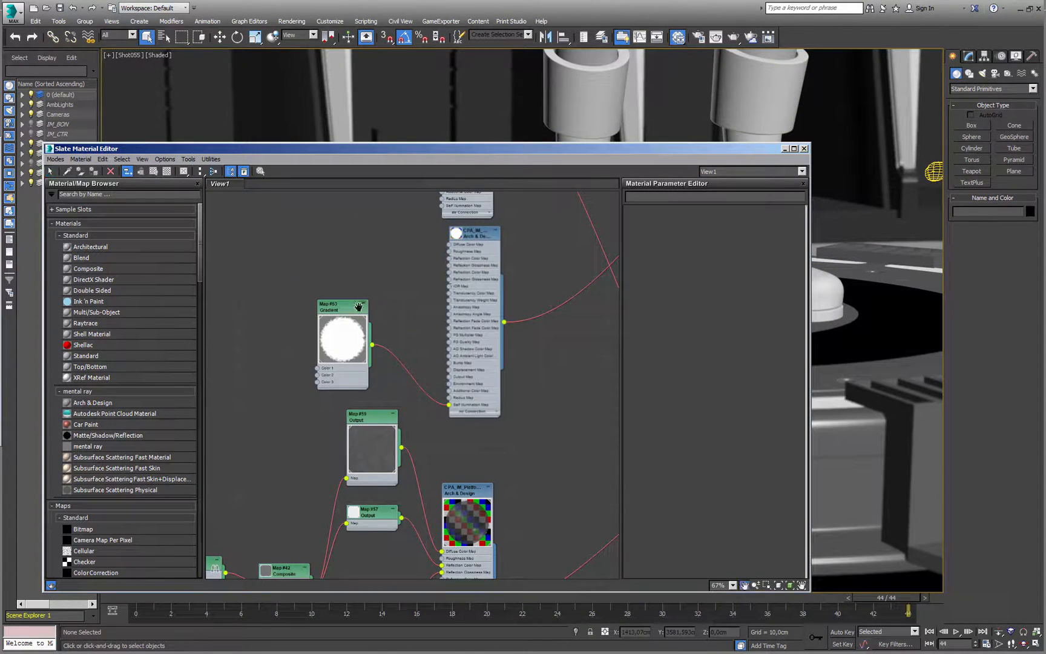
{"action": "middle_click_drag", "start_coordinate": [359, 307], "coordinate": [312, 287]}
{"action": "left_click", "coordinate": [340, 94]}
{"action": "left_click", "coordinate": [447, 211]}
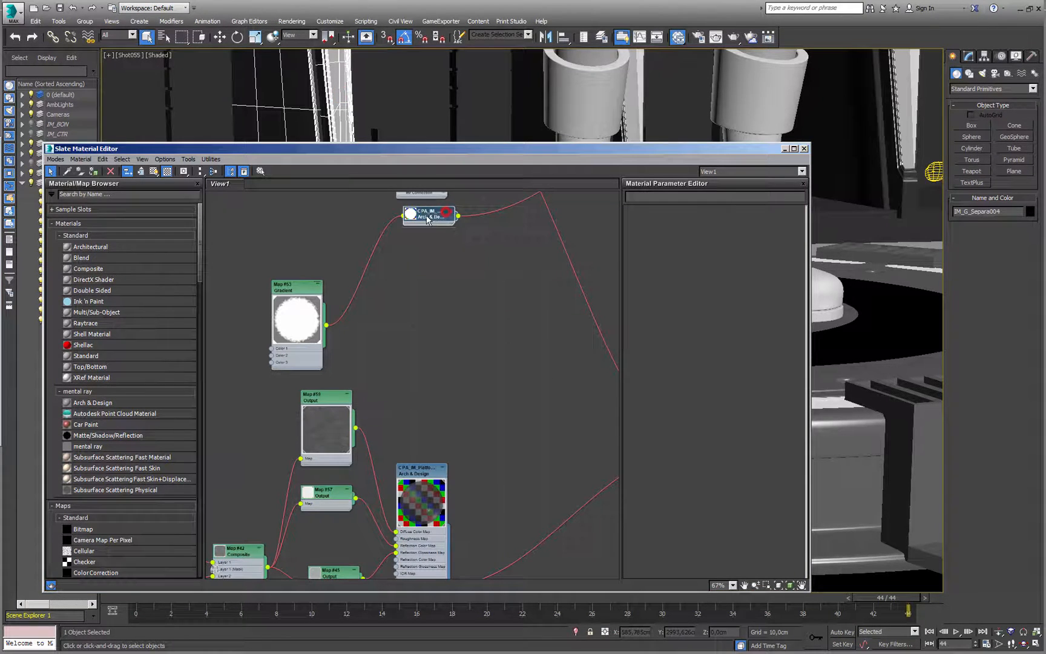
{"action": "double_click", "coordinate": [426, 220]}
{"action": "scroll", "coordinate": [424, 242], "scroll_direction": "up", "scroll_amount": 3}
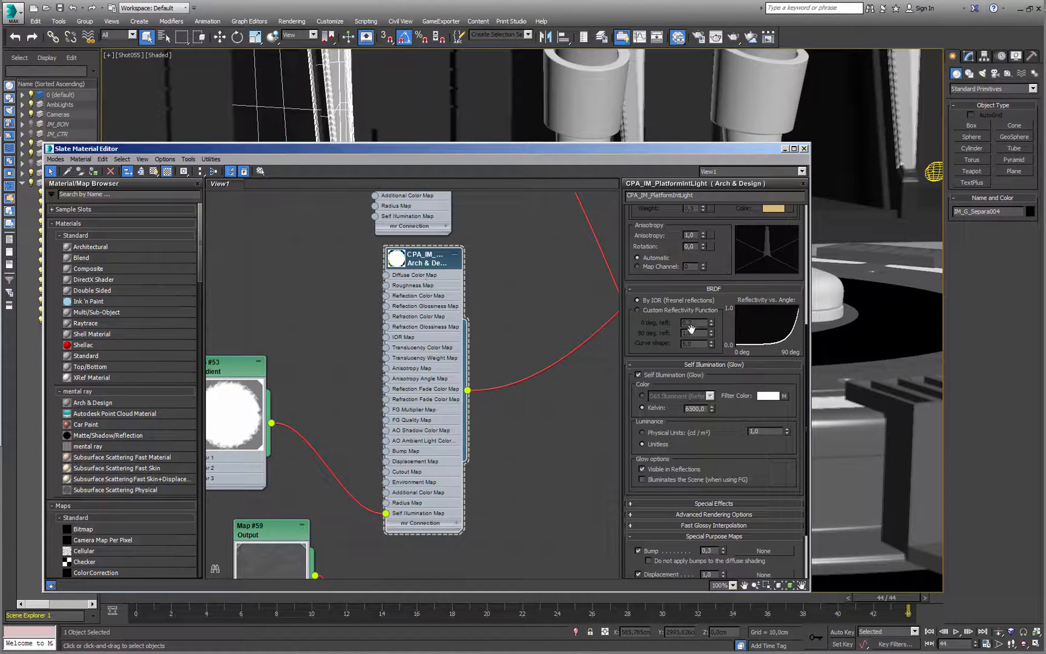
{"action": "left_click", "coordinate": [643, 479]}
{"action": "left_click", "coordinate": [804, 148]}
Save the scene as a new file named CPA_IM_Int_RenderShot_055.max
{"action": "left_click", "coordinate": [12, 17]}
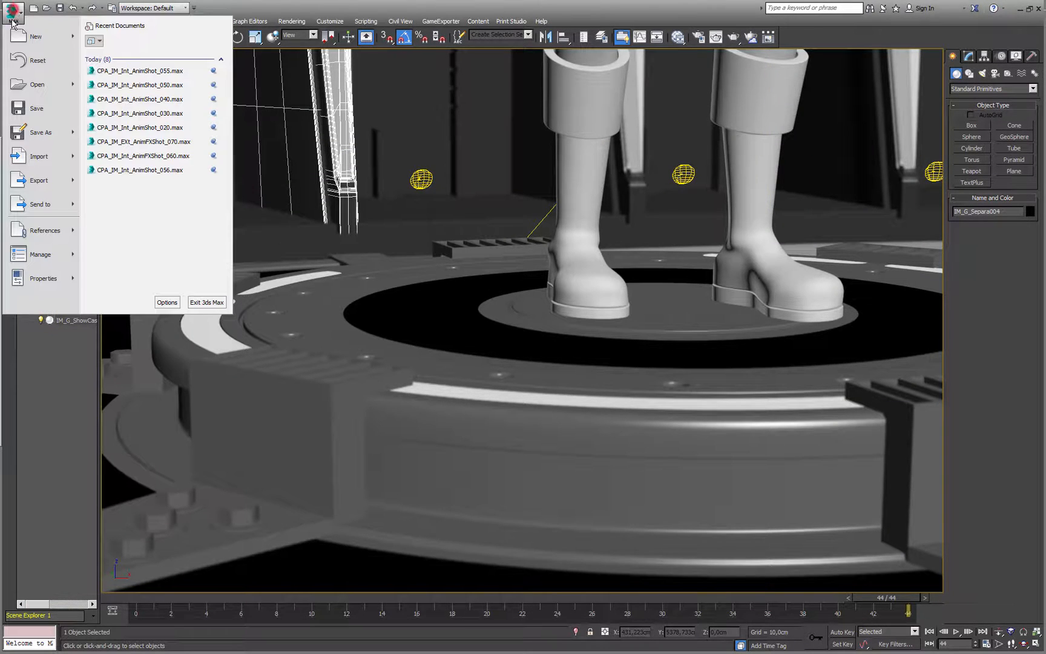
{"action": "left_click", "coordinate": [40, 132]}
{"action": "left_click", "coordinate": [162, 521]}
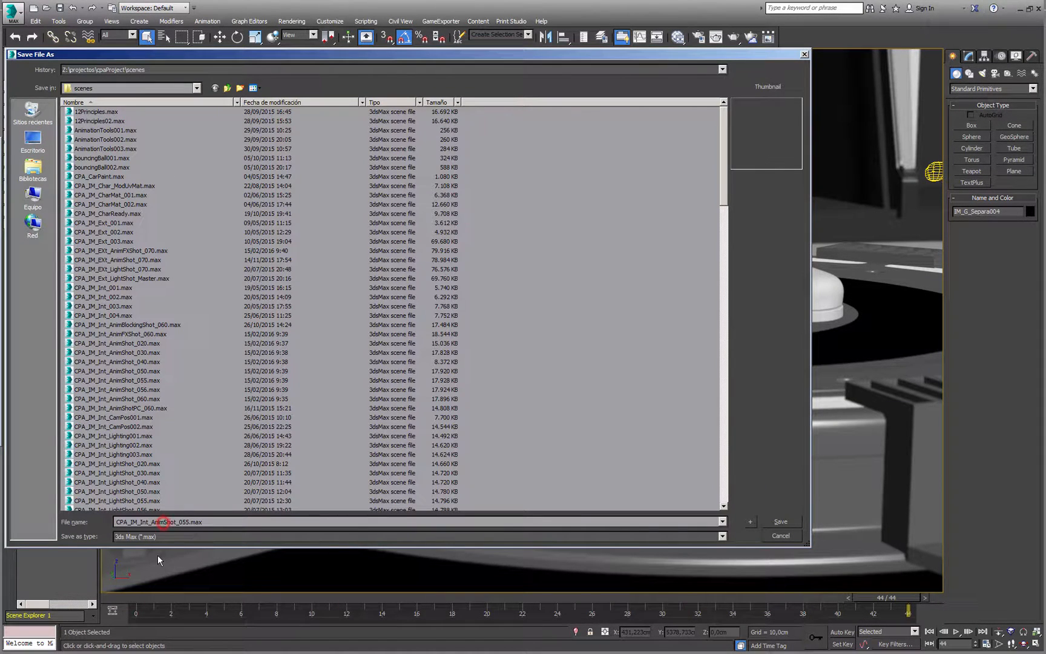
{"action": "key", "text": "BackSpace"}
{"action": "key", "text": "BackSpace"}
{"action": "key", "text": "BackSpace"}
{"action": "key", "text": "BackSpace"}
{"action": "type", "text": "Render"}
{"action": "left_click", "coordinate": [779, 522]}
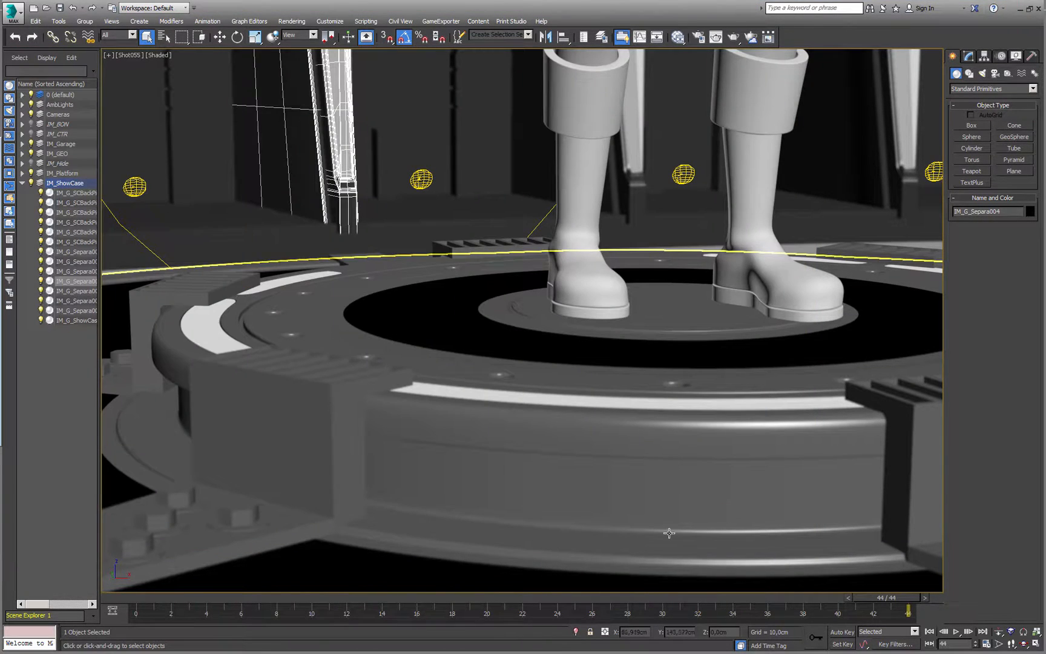
Set the render output size to 1280x720 in the render setup
{"action": "left_click", "coordinate": [698, 37]}
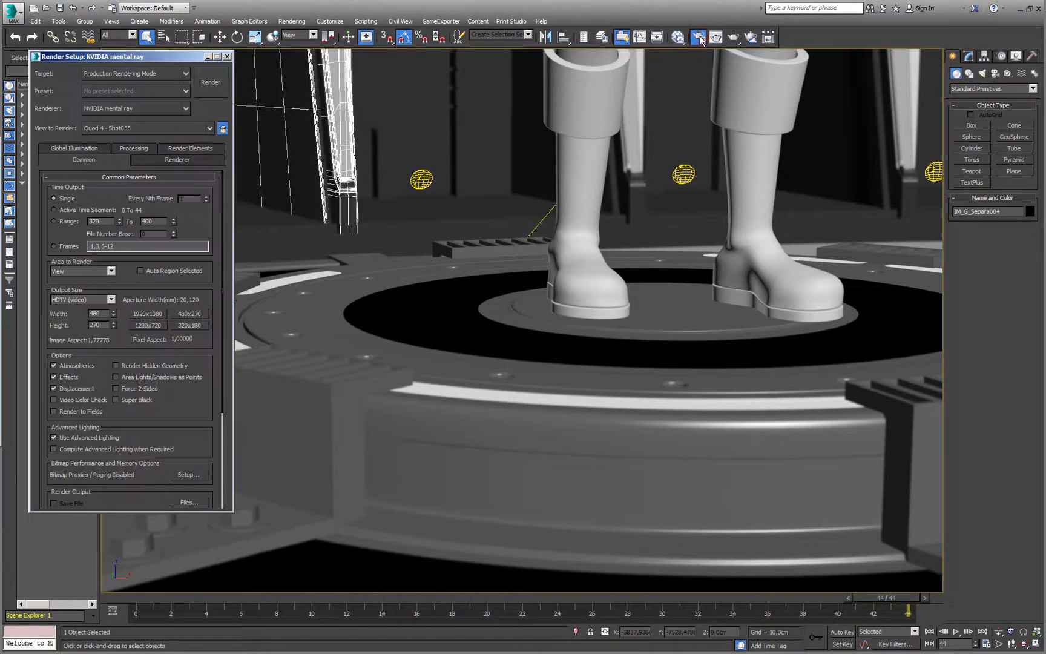
{"action": "left_click", "coordinate": [148, 325]}
{"action": "scroll", "coordinate": [172, 242], "scroll_direction": "down", "scroll_amount": 5}
{"action": "scroll", "coordinate": [172, 182], "scroll_direction": "up", "scroll_amount": 5}
Edit the samples-per-pixel quality and maximum in the mental ray sampling settings
{"action": "left_click", "coordinate": [174, 159]}
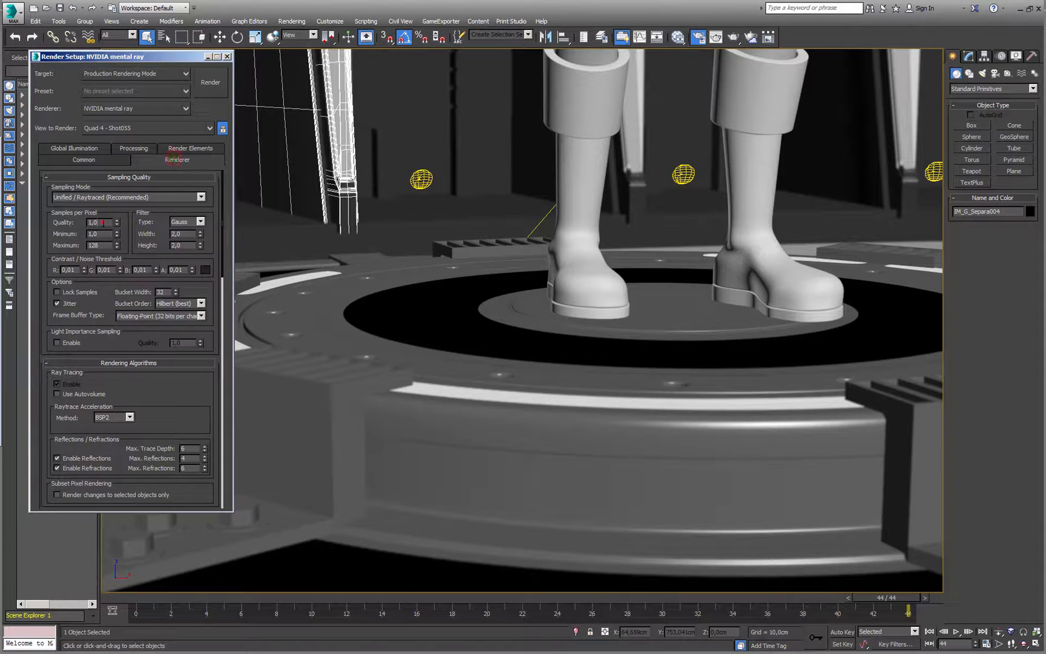
{"action": "double_click", "coordinate": [101, 223]}
{"action": "double_click", "coordinate": [102, 246]}
Set the soft shadows precision multiplier to 1 and open the glossy refractions precision multiplier for editing
{"action": "scroll", "coordinate": [167, 368], "scroll_direction": "down", "scroll_amount": 15}
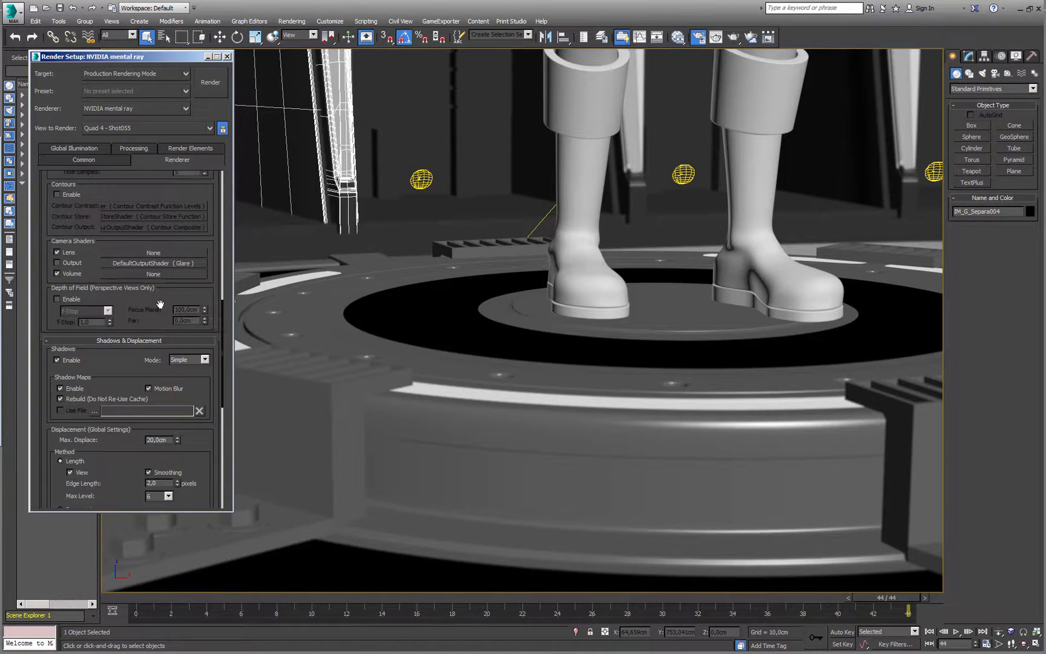
{"action": "left_click", "coordinate": [204, 413]}
{"action": "left_click", "coordinate": [189, 444]}
{"action": "double_click", "coordinate": [193, 437]}
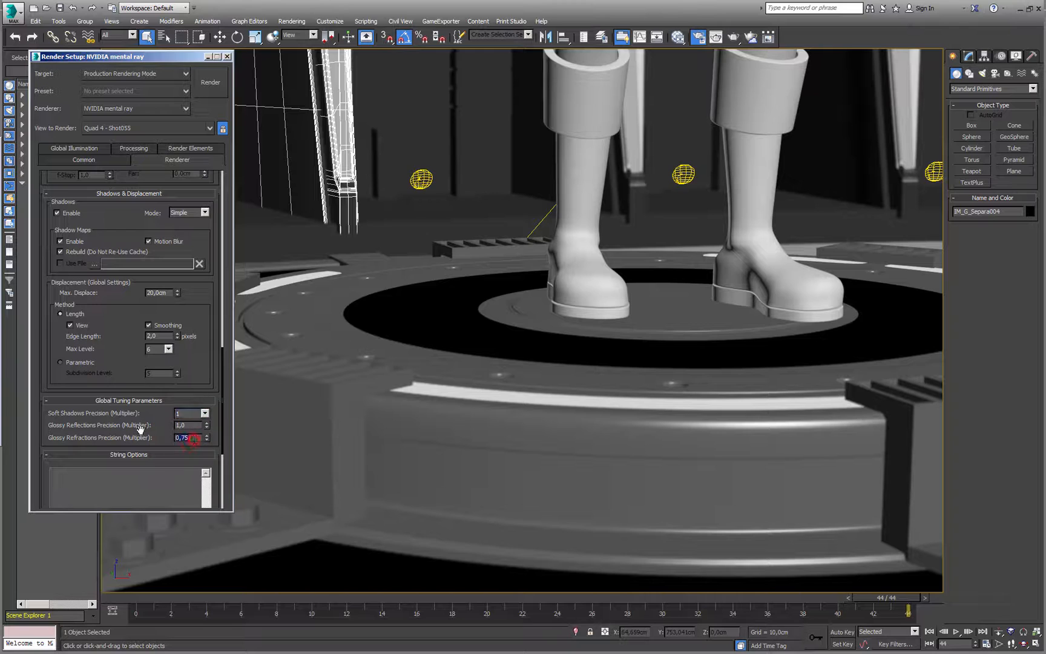
{"action": "scroll", "coordinate": [140, 428], "scroll_direction": "down", "scroll_amount": 1}
{"action": "scroll", "coordinate": [167, 211], "scroll_direction": "up", "scroll_amount": 15}
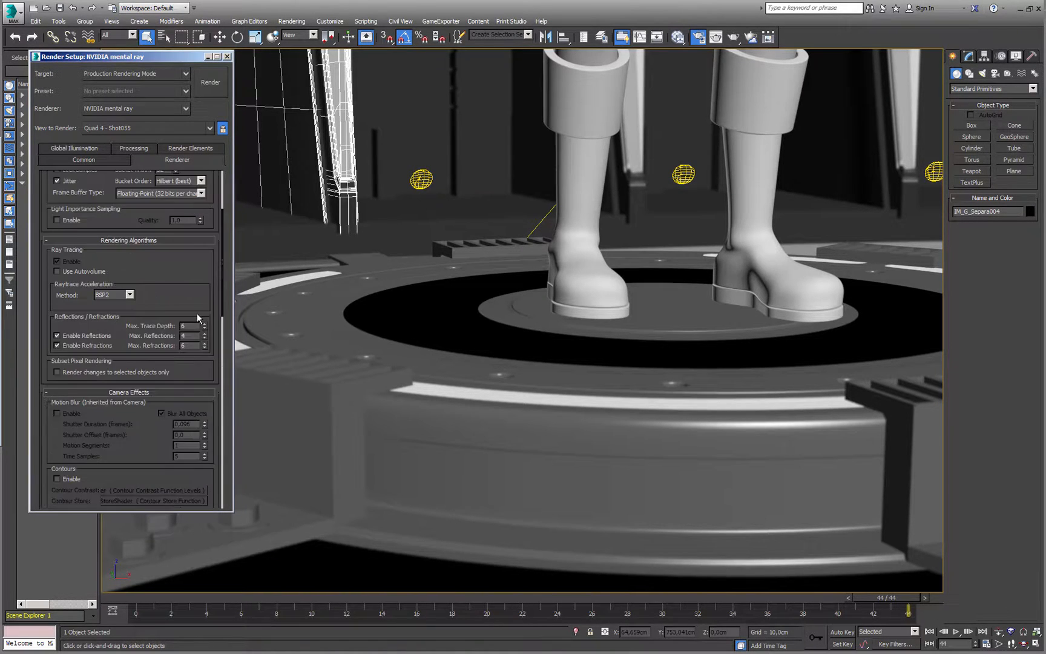
Switch the skylight mode to Skylight Illumination from Final Gather in the global illumination settings
{"action": "left_click", "coordinate": [75, 147]}
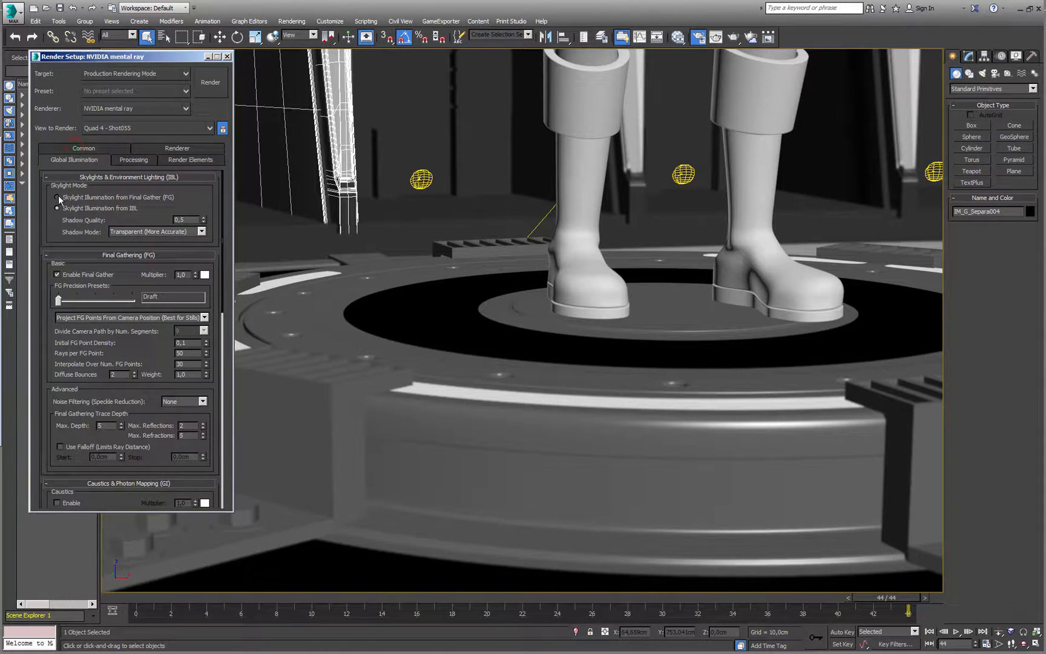
{"action": "left_click", "coordinate": [58, 198]}
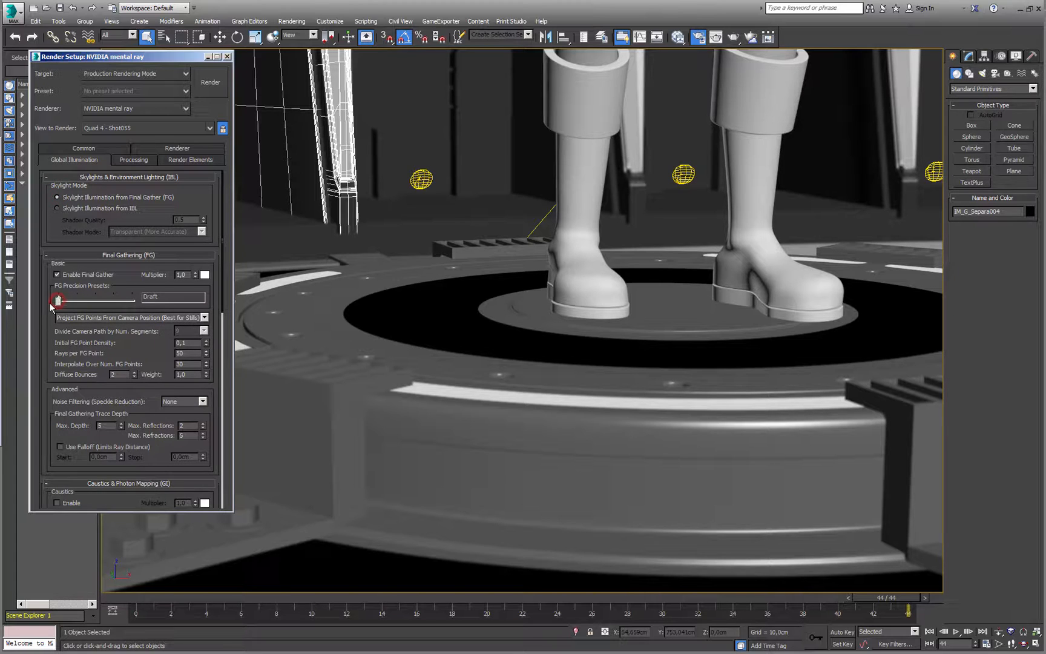
{"action": "left_click_drag", "start_coordinate": [147, 353], "coordinate": [147, 320]}
{"action": "scroll", "coordinate": [148, 320], "scroll_direction": "up", "scroll_amount": 2}
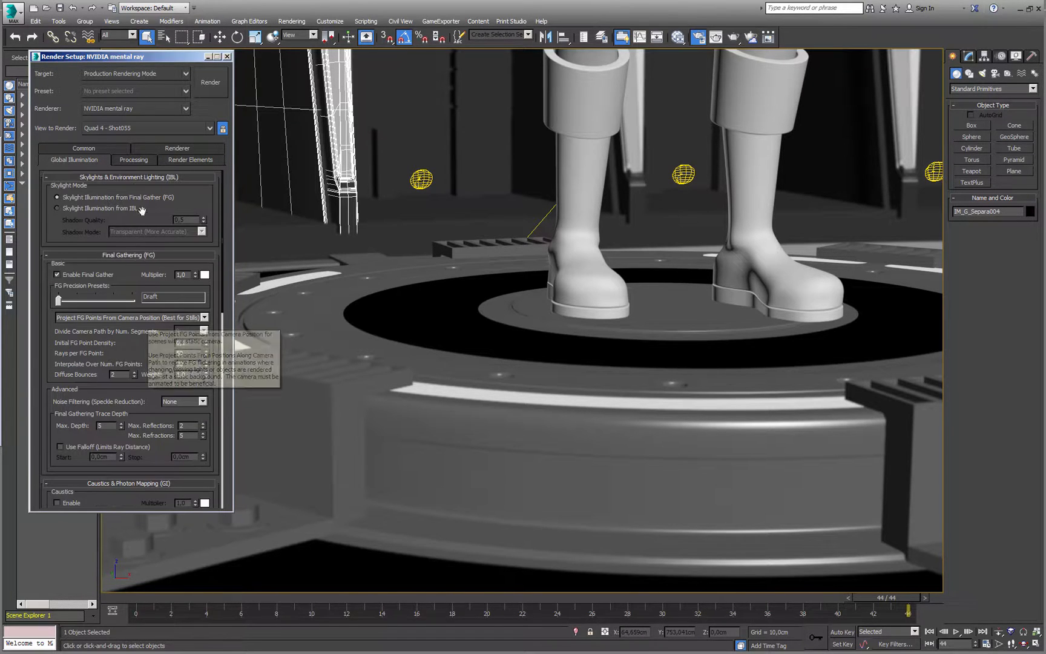
Add the mr A&D output render elements Diffuse Direct, Diffuse Indirect, Reflections, Self Illumination, Specular and Transparency, plus Ambient Occlusion, Object ID and Z Depth
{"action": "left_click", "coordinate": [188, 159]}
{"action": "left_click", "coordinate": [65, 201]}
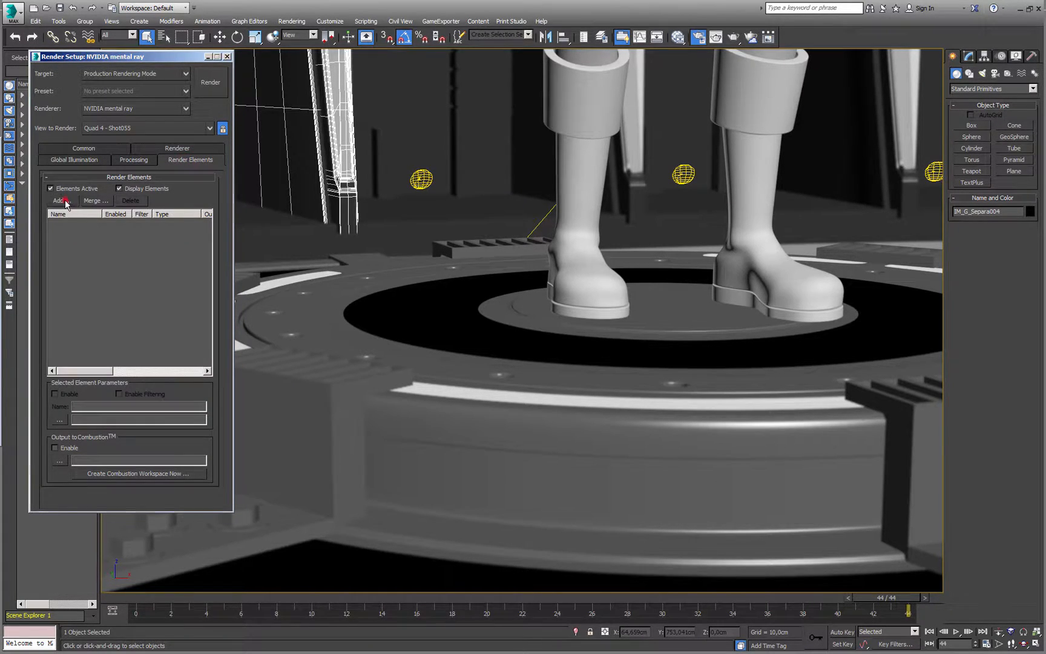
{"action": "scroll", "coordinate": [216, 238], "scroll_direction": "down", "scroll_amount": 2}
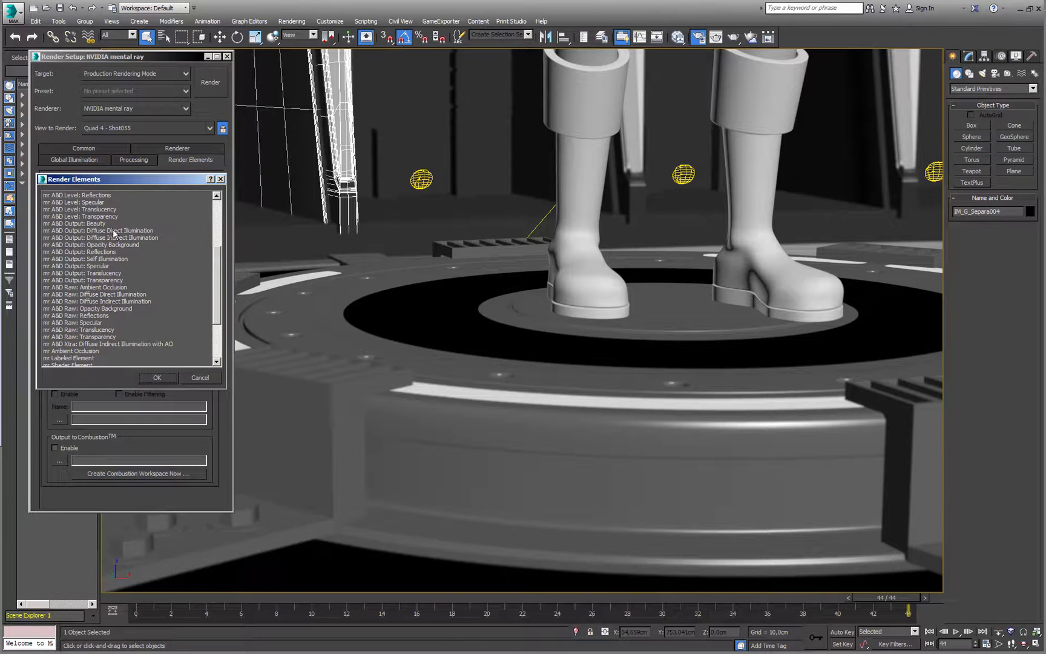
{"action": "left_click", "coordinate": [113, 231]}
{"action": "left_click", "coordinate": [140, 238], "text": "ctrl"}
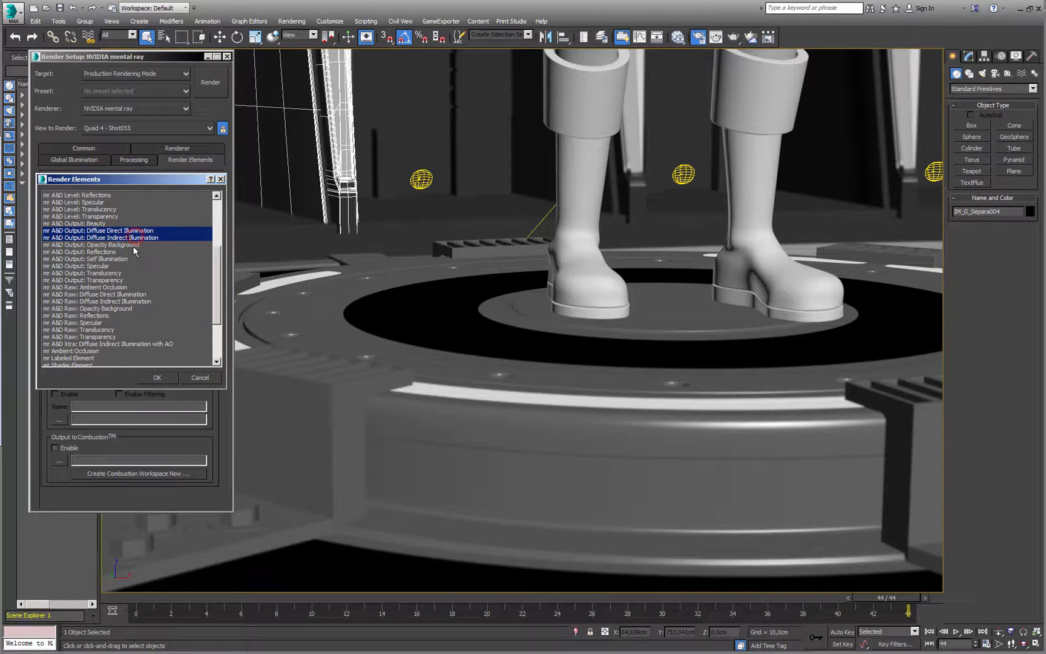
{"action": "left_click", "coordinate": [96, 252], "text": "ctrl"}
{"action": "left_click", "coordinate": [112, 258], "text": "ctrl"}
{"action": "left_click", "coordinate": [102, 266], "text": "ctrl"}
{"action": "left_click", "coordinate": [103, 281], "text": "ctrl"}
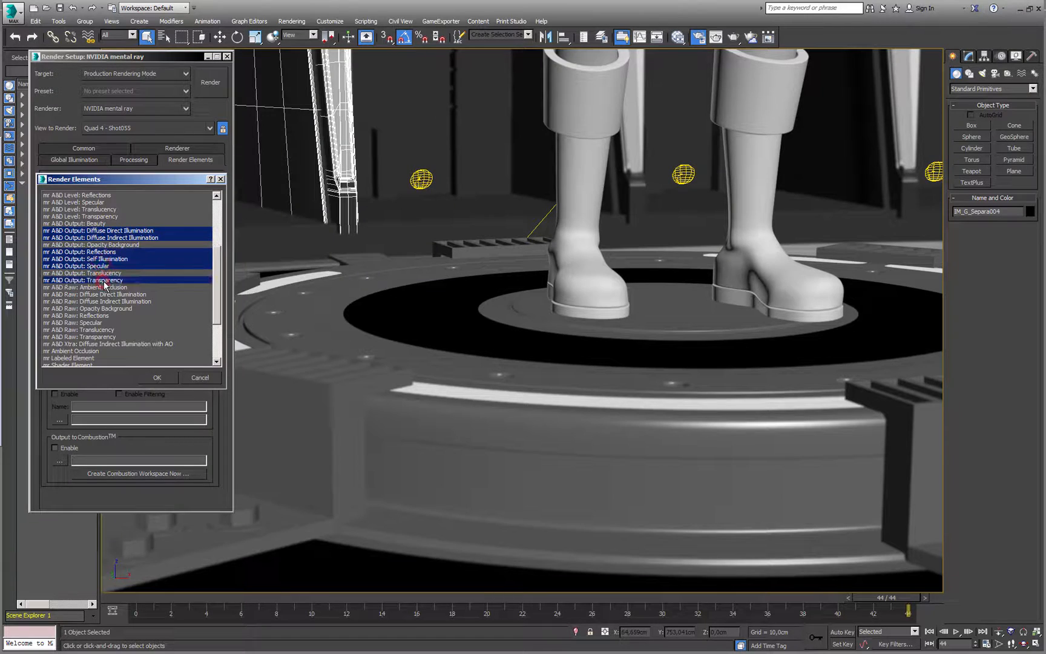
{"action": "left_click_drag", "start_coordinate": [217, 264], "coordinate": [216, 336]}
{"action": "left_click", "coordinate": [66, 280], "text": "ctrl"}
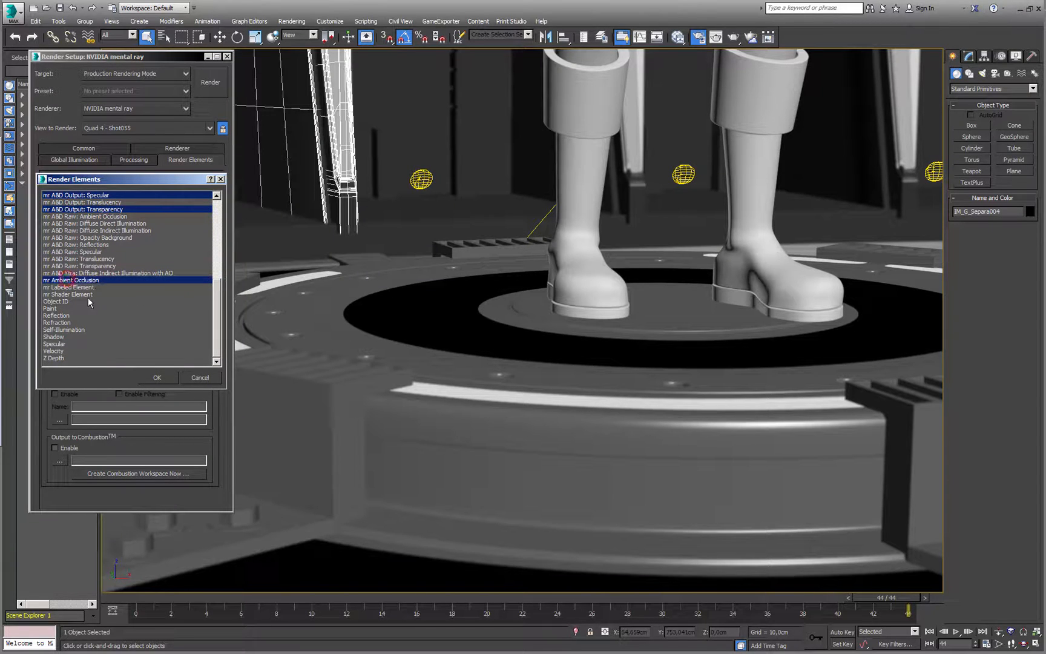
{"action": "left_click", "coordinate": [56, 301], "text": "ctrl"}
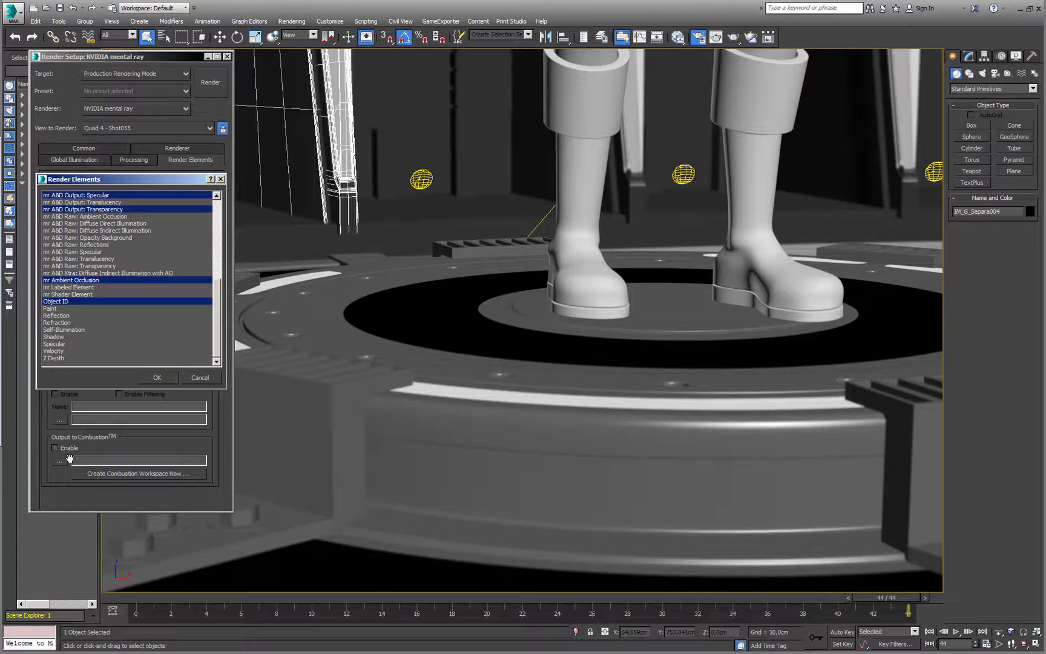
{"action": "key", "text": "Return"}
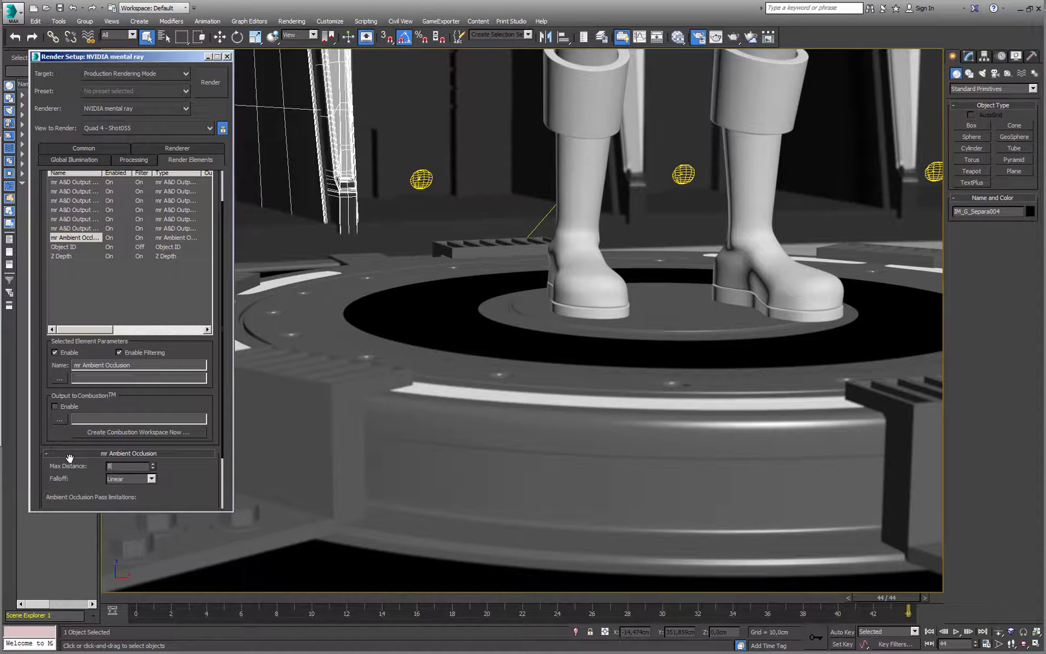
Change the falloff type of the mr Ambient Occlusion render element
{"action": "left_click", "coordinate": [152, 479]}
{"action": "left_click", "coordinate": [133, 500]}
{"action": "scroll", "coordinate": [70, 253], "scroll_direction": "up", "scroll_amount": 3}
Assign a G-buffer Object ID to the character body IM_Char_Body for the Object ID render element
{"action": "left_click", "coordinate": [63, 288]}
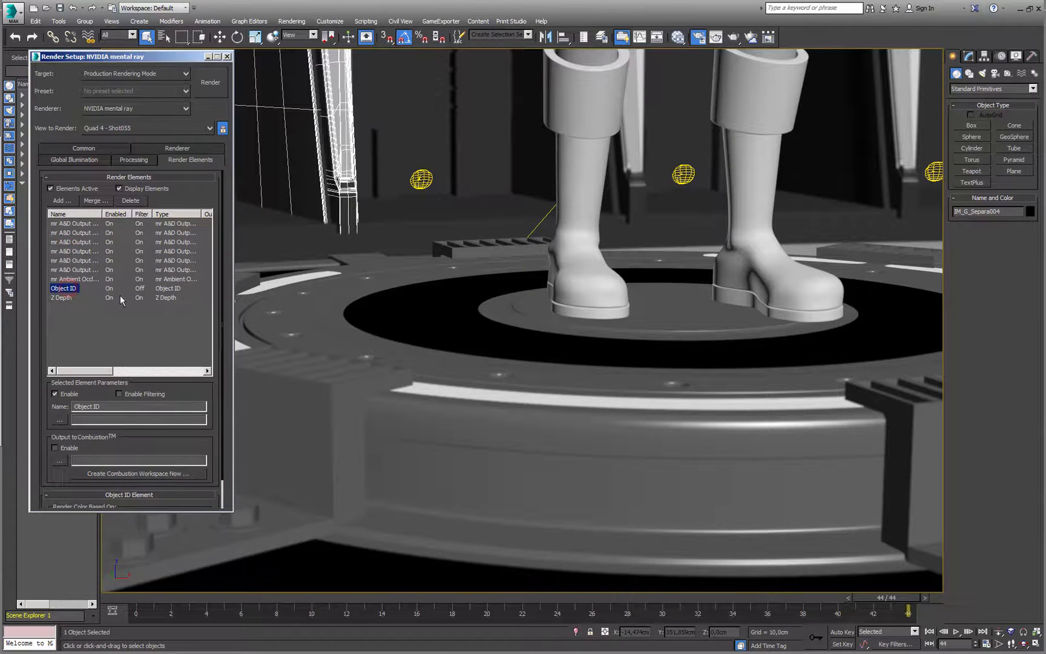
{"action": "left_click", "coordinate": [582, 281]}
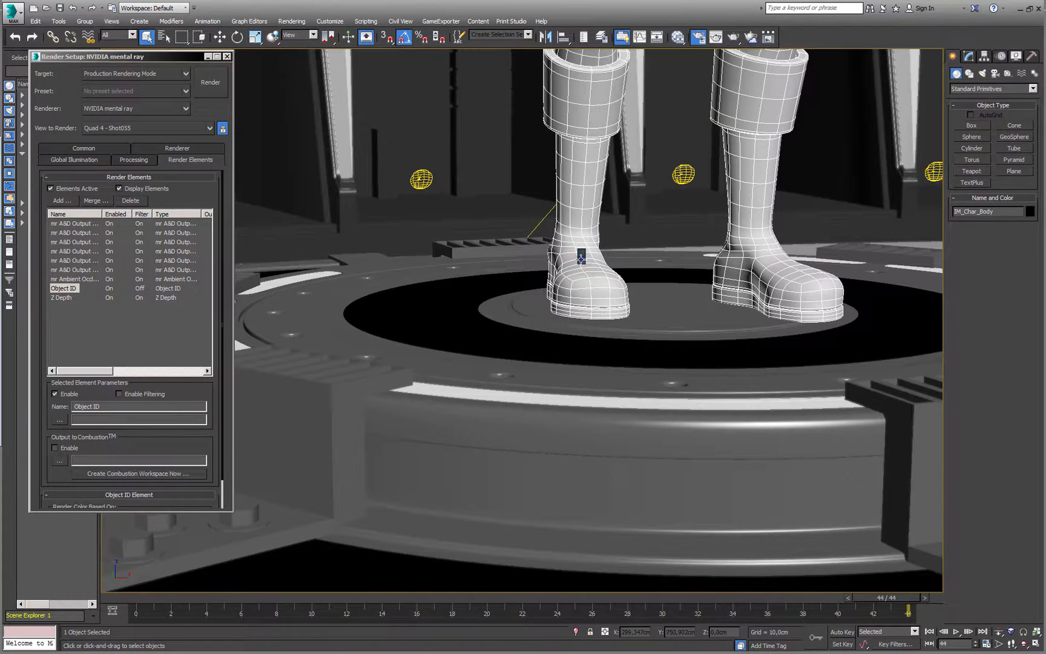
{"action": "right_click", "coordinate": [580, 256]}
{"action": "mouse_move", "coordinate": [604, 368]}
{"action": "left_click", "coordinate": [603, 331]}
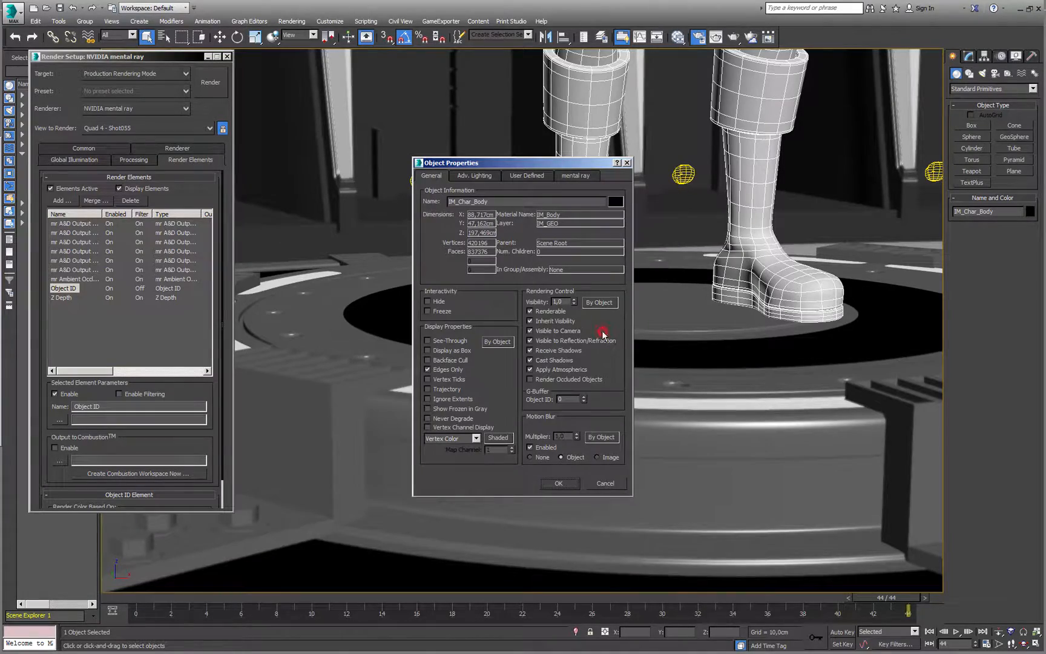
{"action": "left_click", "coordinate": [584, 398]}
{"action": "left_click", "coordinate": [560, 482]}
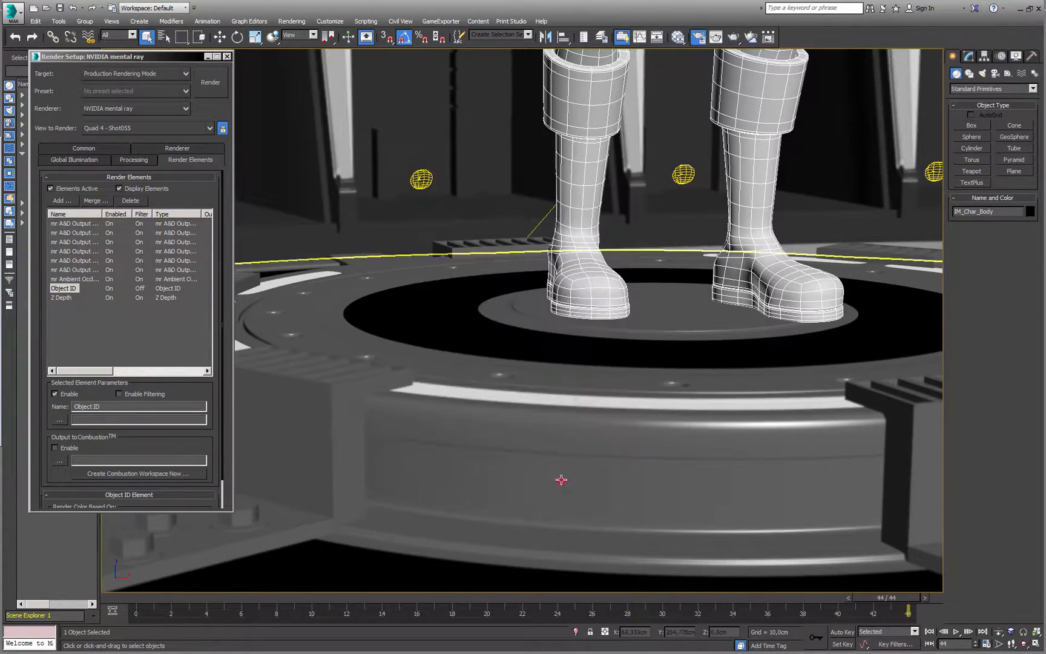
Select the round platform and, in the perspective view, add the first clamps and inner arm on its west side
{"action": "left_click", "coordinate": [502, 380]}
{"action": "key", "text": "alt+w"}
{"action": "right_click", "coordinate": [451, 419]}
{"action": "key", "text": "alt+w"}
{"action": "middle_click_drag", "start_coordinate": [441, 423], "coordinate": [418, 473], "text": "alt"}
{"action": "key", "text": "z"}
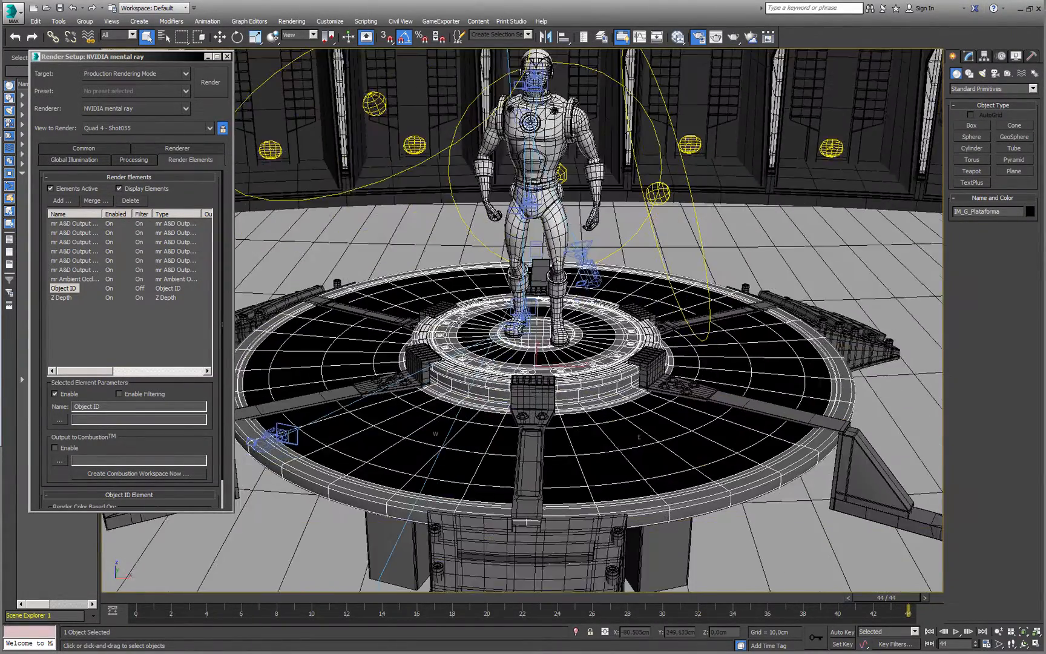
{"action": "middle_click_drag", "start_coordinate": [410, 354], "coordinate": [488, 363]}
{"action": "left_click", "coordinate": [488, 364], "text": "ctrl"}
{"action": "left_click", "coordinate": [494, 312], "text": "ctrl"}
{"action": "left_click", "coordinate": [454, 319], "text": "ctrl"}
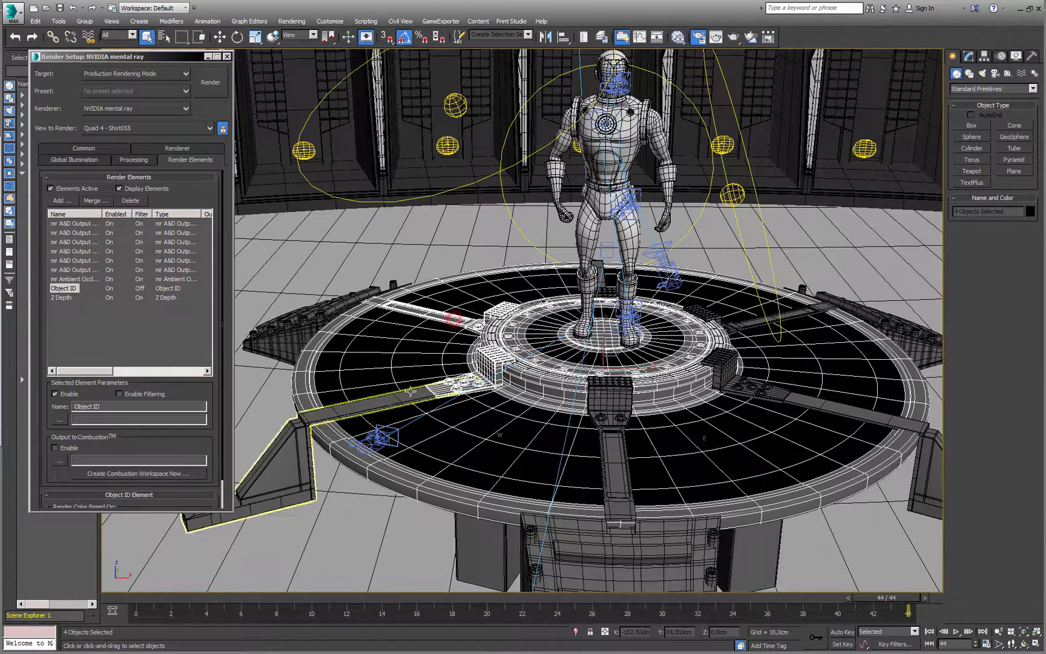
Add the other arms, outer supports, clamps and front ramp around the platform to the selection
{"action": "left_click", "coordinate": [412, 397], "text": "ctrl"}
{"action": "left_click", "coordinate": [308, 318], "text": "ctrl"}
{"action": "left_click", "coordinate": [607, 397], "text": "ctrl"}
{"action": "left_click", "coordinate": [614, 451], "text": "ctrl"}
{"action": "left_click", "coordinate": [618, 539], "text": "ctrl"}
{"action": "left_click", "coordinate": [769, 393], "text": "ctrl"}
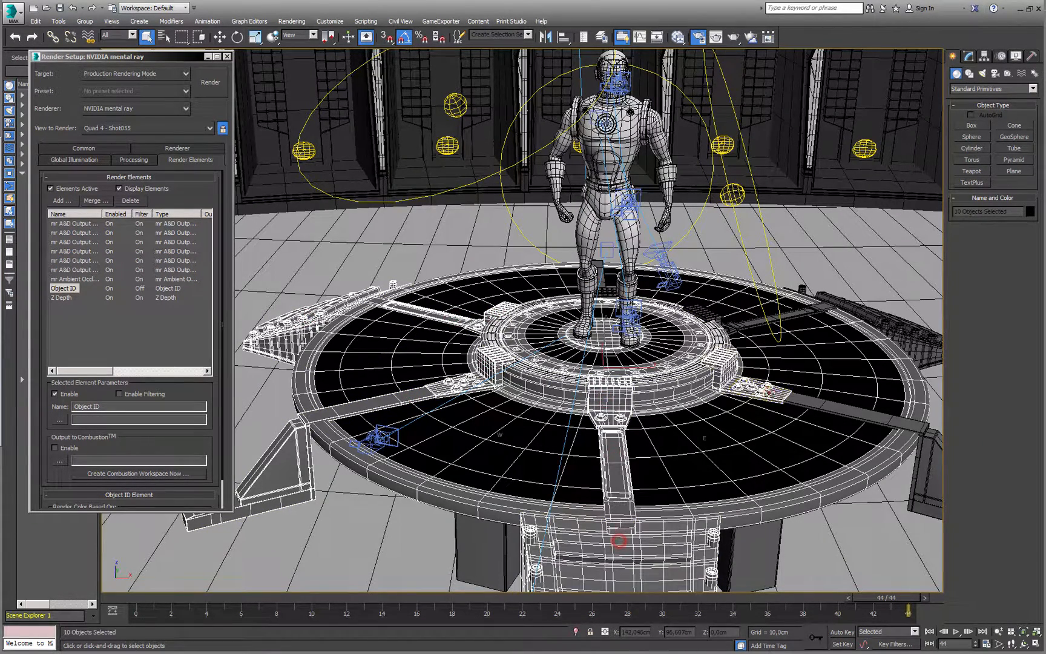
{"action": "left_click", "coordinate": [812, 401], "text": "ctrl"}
{"action": "left_click", "coordinate": [899, 326], "text": "ctrl"}
{"action": "left_click", "coordinate": [790, 317], "text": "ctrl"}
{"action": "left_click", "coordinate": [704, 315], "text": "ctrl"}
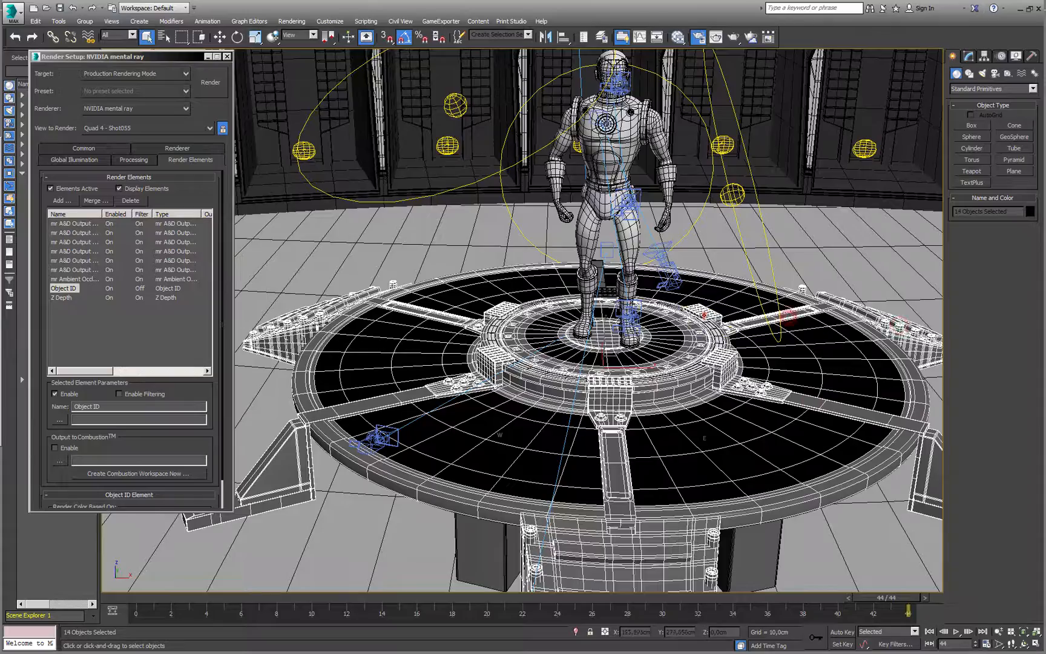
Add the two remaining platform pieces behind the character to the selection and give all selected parts a shared G-buffer Object ID
{"action": "middle_click_drag", "start_coordinate": [562, 315], "coordinate": [624, 323], "text": "alt"}
{"action": "left_click", "coordinate": [475, 305], "text": "ctrl"}
{"action": "left_click", "coordinate": [404, 296], "text": "ctrl"}
{"action": "scroll", "coordinate": [405, 303], "scroll_direction": "down", "scroll_amount": 4}
{"action": "middle_click_drag", "start_coordinate": [405, 303], "coordinate": [339, 275], "text": "alt"}
{"action": "scroll", "coordinate": [339, 275], "scroll_direction": "up", "scroll_amount": 2}
{"action": "right_click", "coordinate": [523, 339]}
{"action": "left_click", "coordinate": [548, 419]}
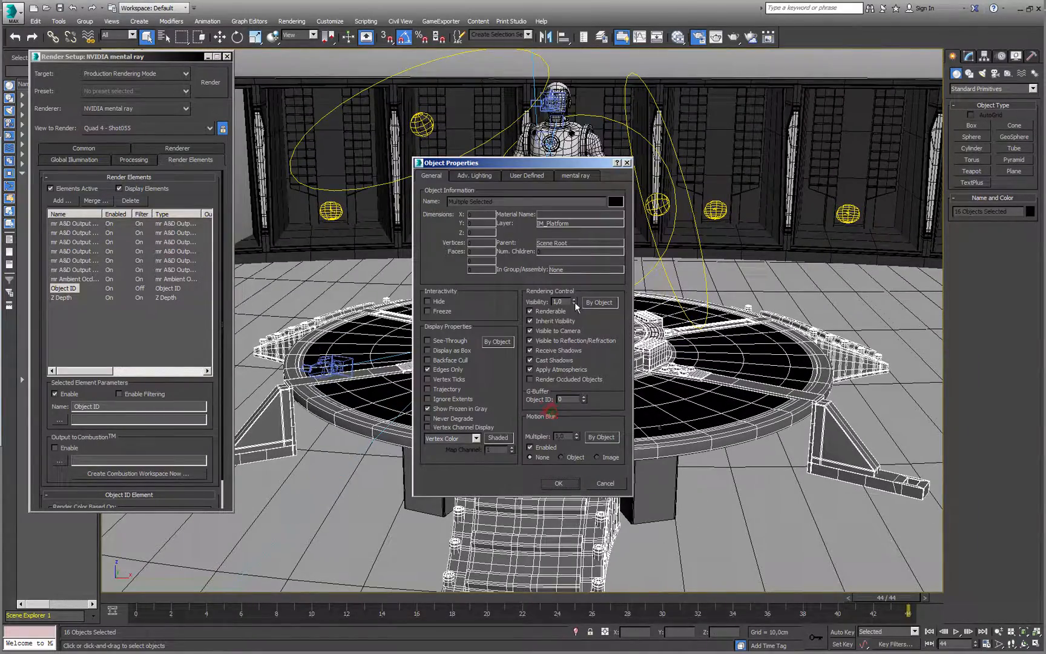
{"action": "left_click", "coordinate": [563, 483]}
Return to the full-size Shot055 camera view to check the selected platform parts
{"action": "key", "text": "alt+w"}
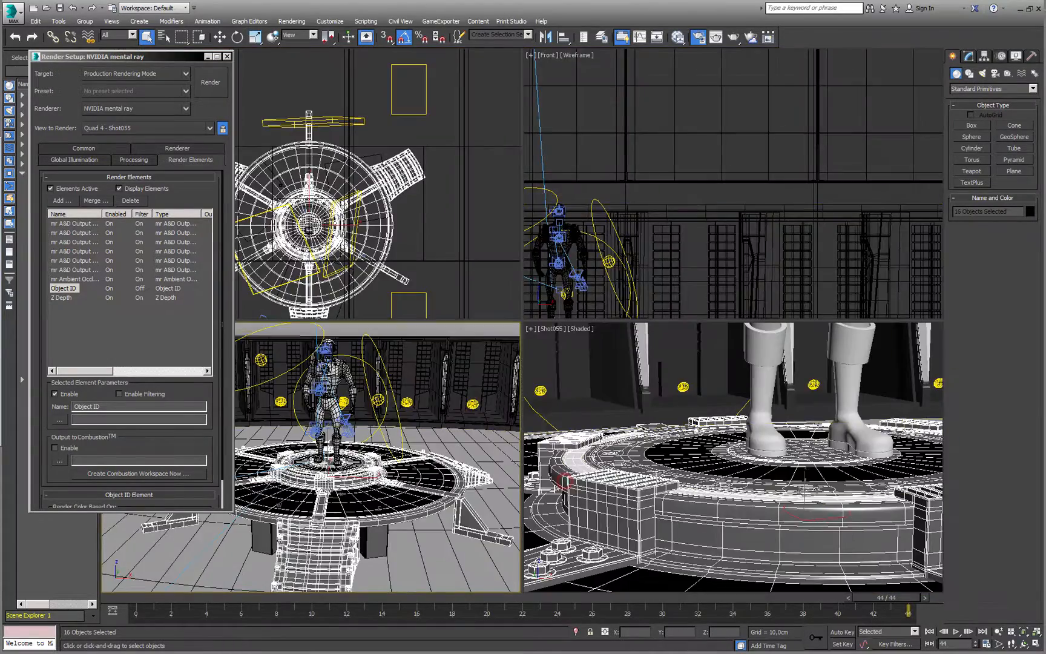
{"action": "right_click", "coordinate": [607, 439]}
{"action": "key", "text": "alt+w"}
{"action": "left_click", "coordinate": [482, 395]}
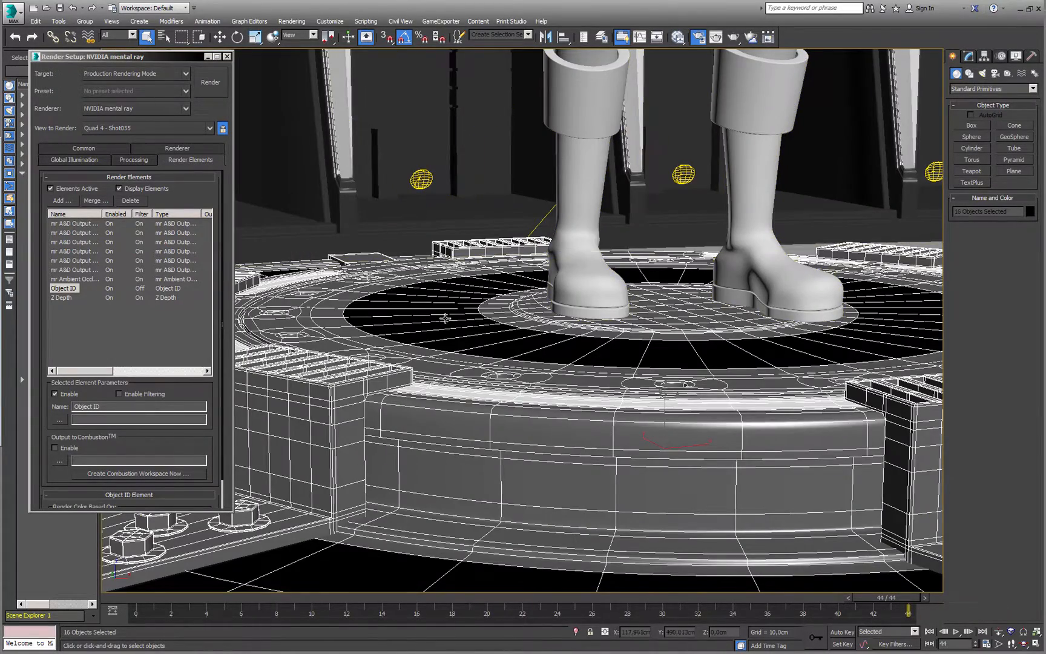
Turn off edged faces in the Shot055 camera view and show the selected platform light ring in the maximized perspective view
{"action": "key", "text": "F4"}
{"action": "key", "text": "alt+w"}
{"action": "right_click", "coordinate": [483, 395]}
{"action": "key", "text": "alt+w"}
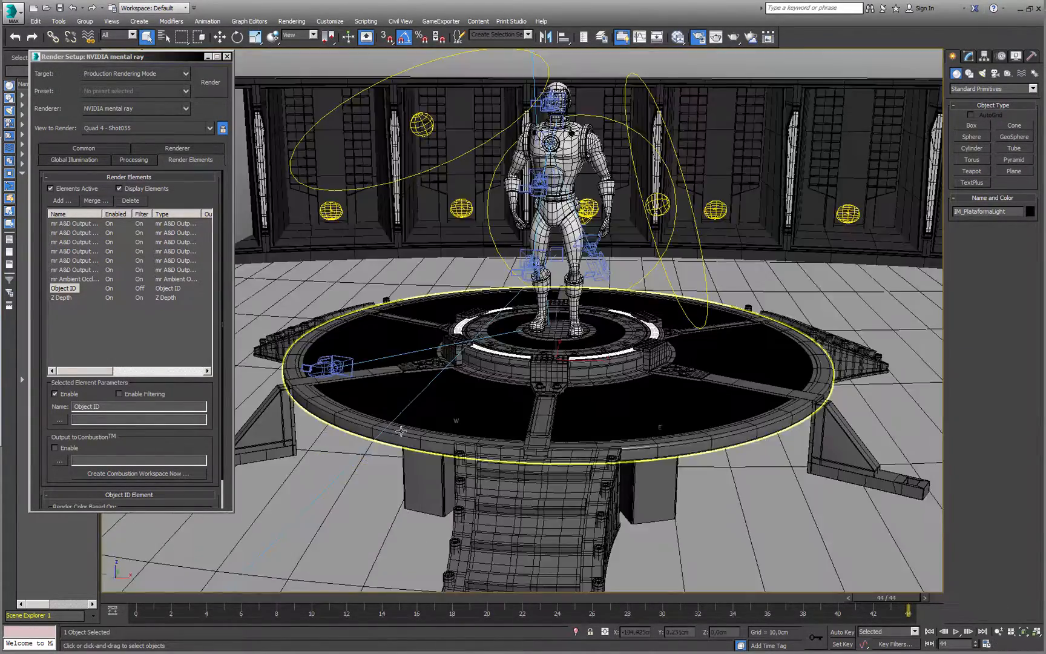
{"action": "scroll", "coordinate": [483, 395], "scroll_direction": "up", "scroll_amount": 5}
{"action": "mouse_move", "coordinate": [482, 395]}
{"action": "middle_mouse_down", "text": "alt"}
{"action": "mouse_move", "coordinate": [482, 377]}
{"action": "mouse_move", "coordinate": [481, 394]}
{"action": "middle_mouse_up", "text": "alt"}
{"action": "key", "text": "w"}
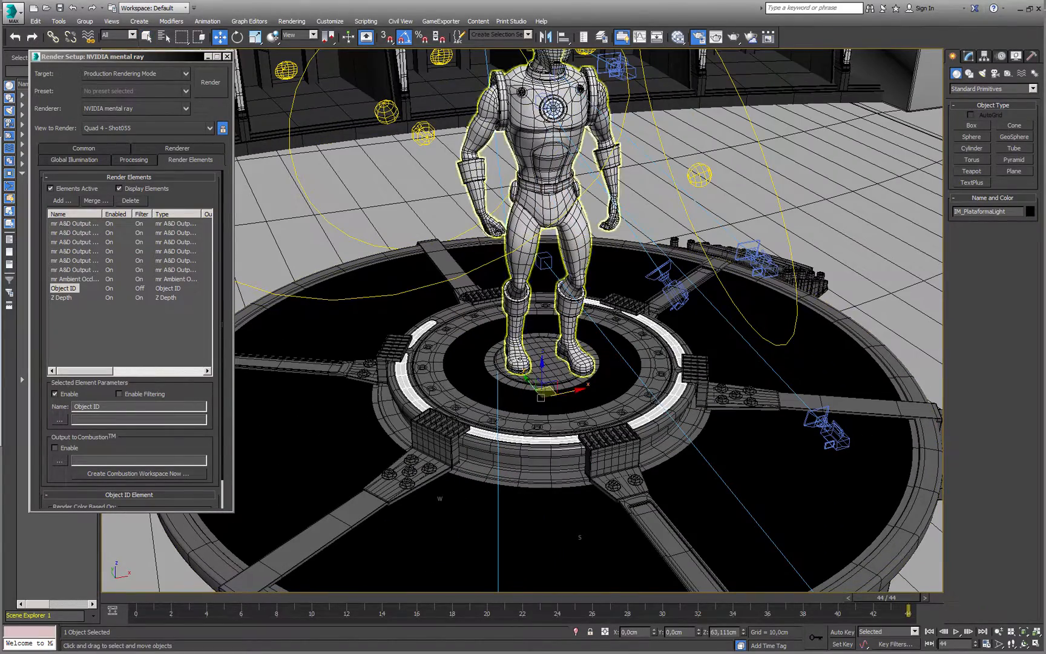
{"action": "left_click_drag", "start_coordinate": [543, 367], "coordinate": [547, 328]}
{"action": "key", "text": "ctrl+z"}
Assign a G-buffer Object ID to the IM_PlataformaLight ring in its object properties
{"action": "right_click", "coordinate": [525, 439]}
{"action": "left_click", "coordinate": [547, 508]}
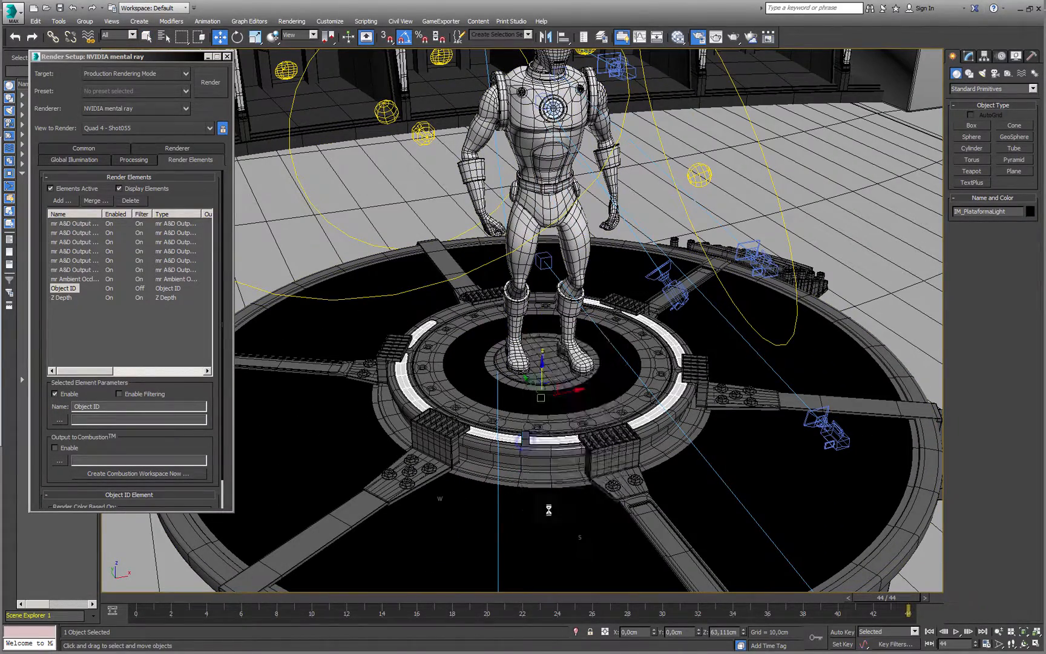
{"action": "left_click", "coordinate": [584, 402]}
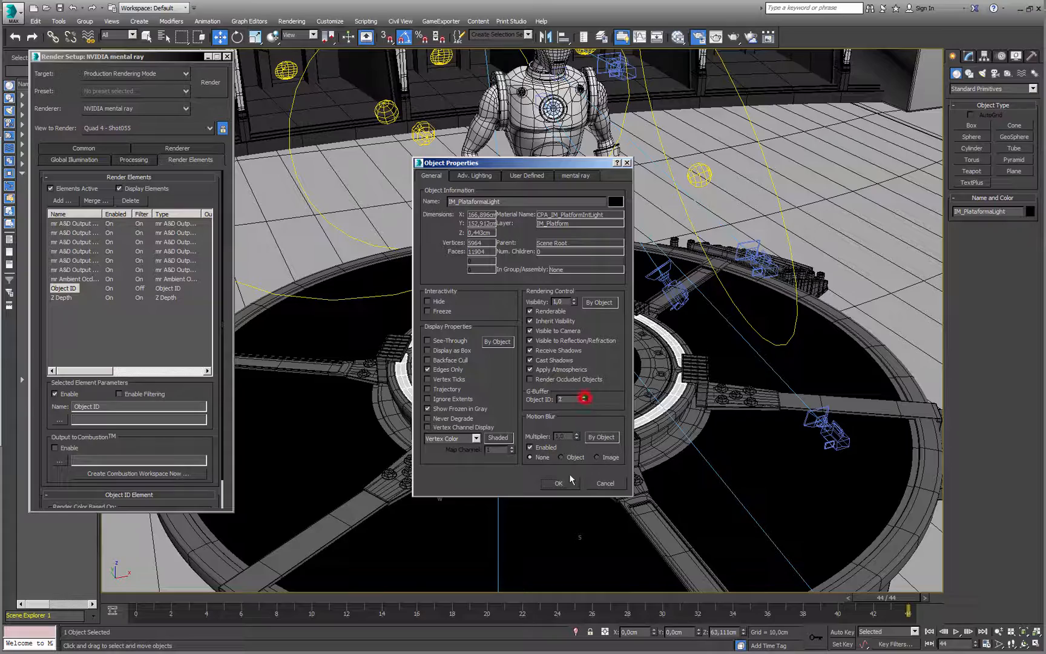
{"action": "left_click", "coordinate": [563, 483]}
{"action": "middle_click_drag", "start_coordinate": [417, 369], "coordinate": [390, 304], "text": "alt"}
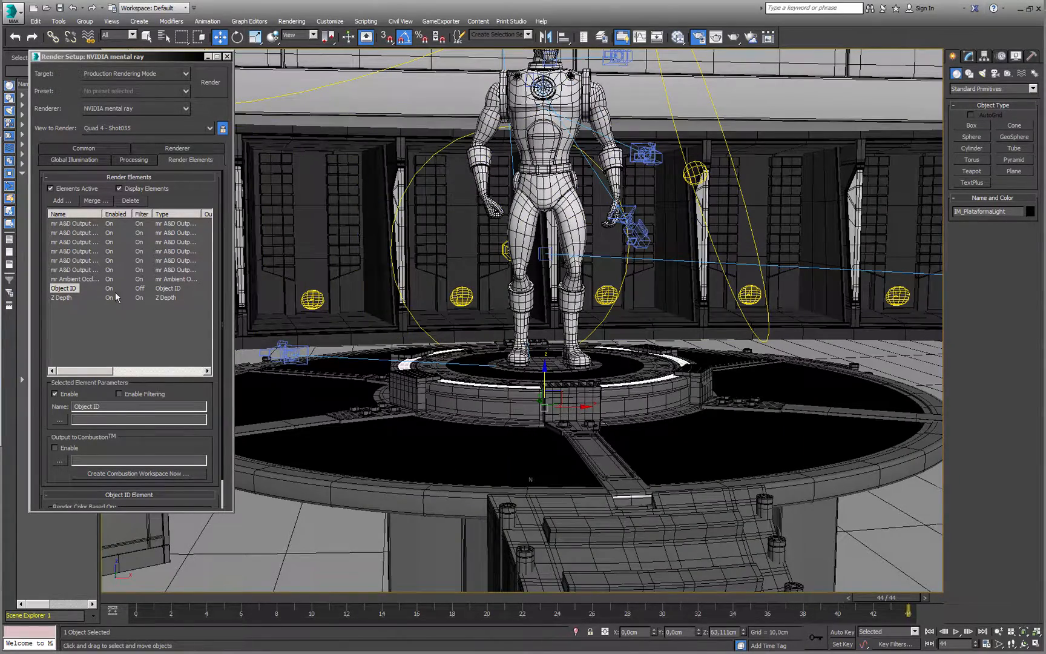
Return to the full-size Shot055 camera view and render the frame with its render elements
{"action": "left_click", "coordinate": [127, 161]}
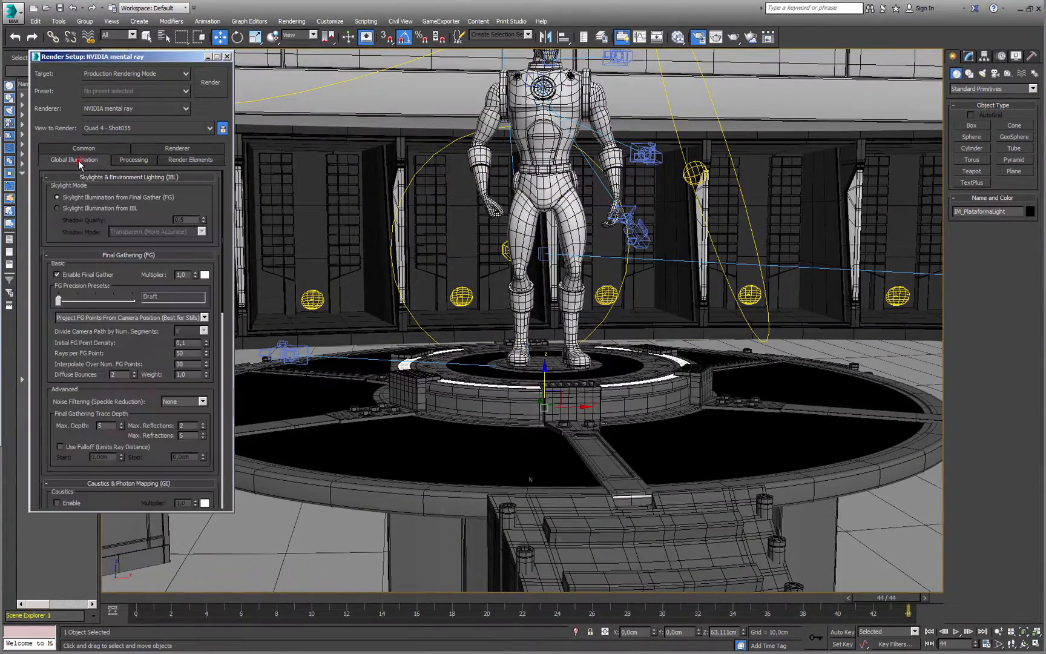
{"action": "left_click", "coordinate": [85, 149]}
{"action": "right_click", "coordinate": [425, 391]}
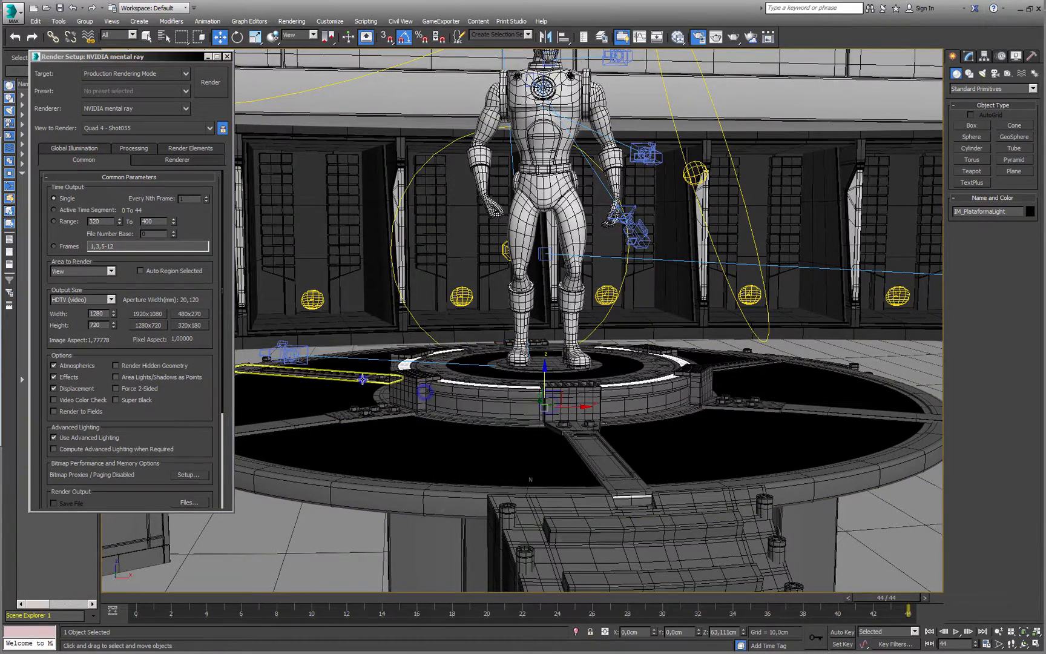
{"action": "key", "text": "alt+w"}
{"action": "right_click", "coordinate": [661, 397]}
{"action": "key", "text": "alt+w"}
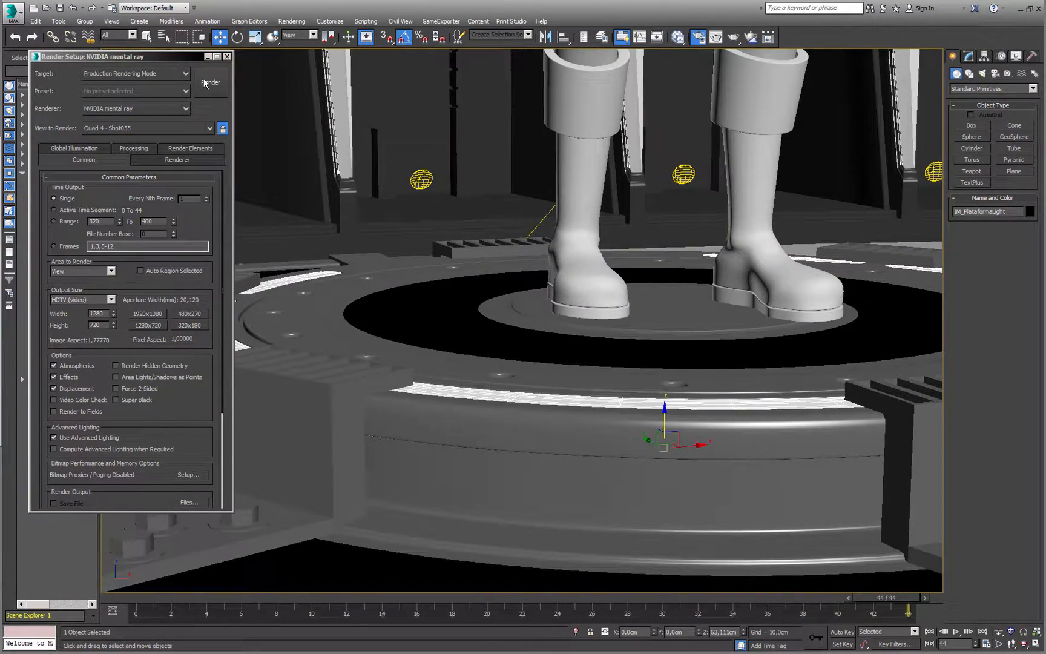
{"action": "left_click", "coordinate": [204, 82]}
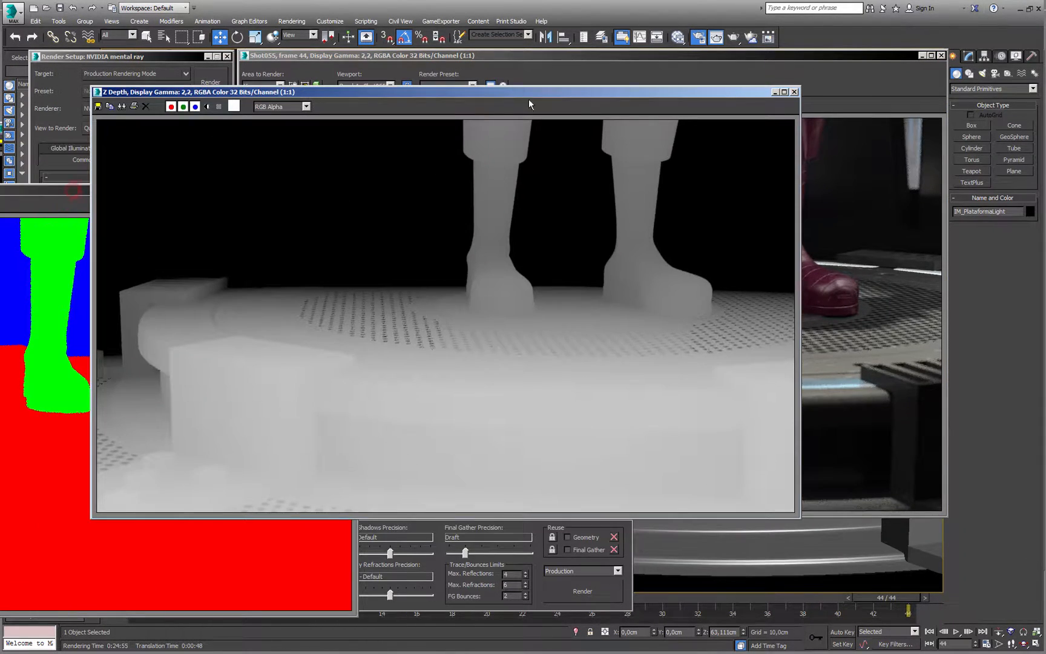
Set the Z Depth element's Z Max to 1290 cm, turn off its Update option and close its rendered output
{"action": "left_click", "coordinate": [166, 55]}
{"action": "left_click", "coordinate": [190, 148]}
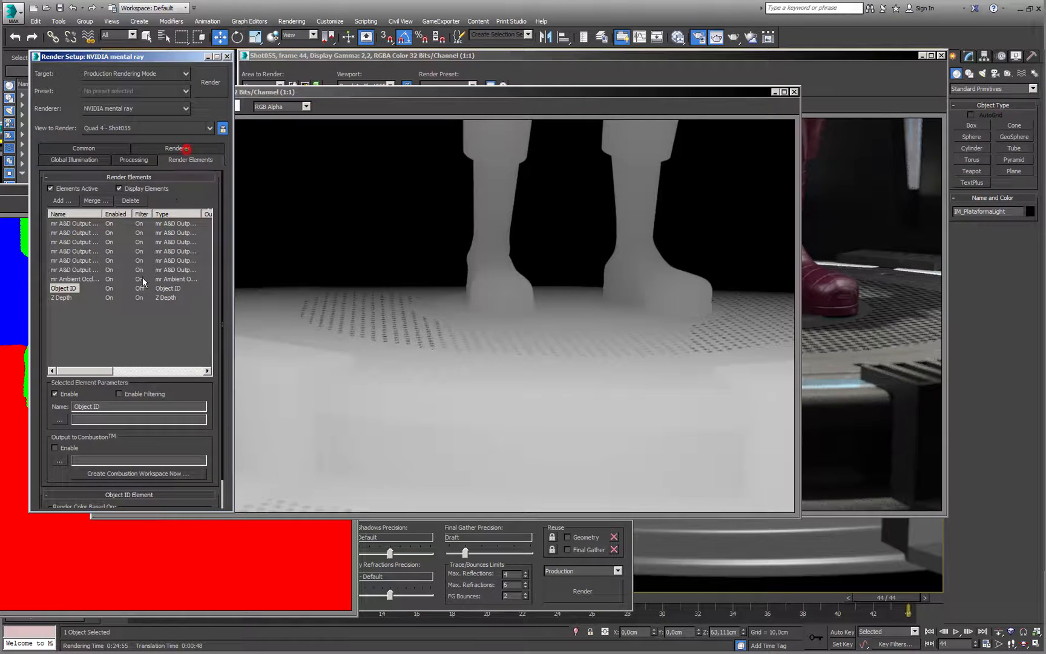
{"action": "left_click", "coordinate": [63, 291]}
{"action": "scroll", "coordinate": [152, 382], "scroll_direction": "down", "scroll_amount": 1}
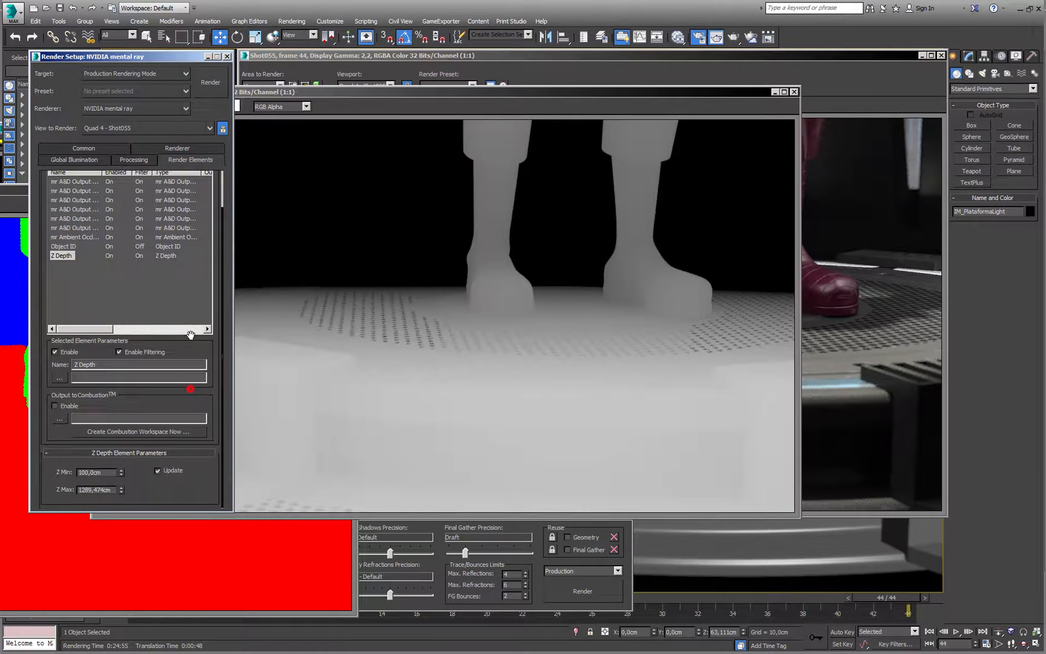
{"action": "double_click", "coordinate": [84, 491]}
{"action": "type", "text": "1290"}
{"action": "key", "text": "Return"}
{"action": "left_click", "coordinate": [158, 470]}
{"action": "left_click", "coordinate": [523, 226]}
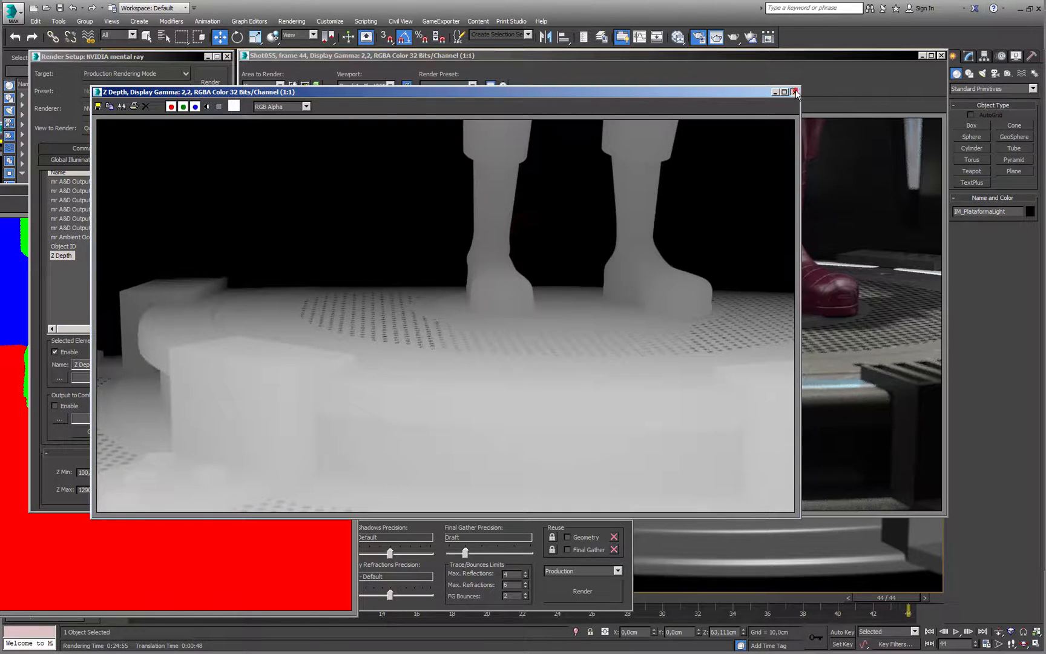
{"action": "left_click", "coordinate": [794, 91]}
Inspect the edges in the rendered Object ID output and enable filtering for the Object ID element
{"action": "left_click", "coordinate": [308, 318]}
{"action": "left_click_drag", "start_coordinate": [275, 193], "coordinate": [660, 181]}
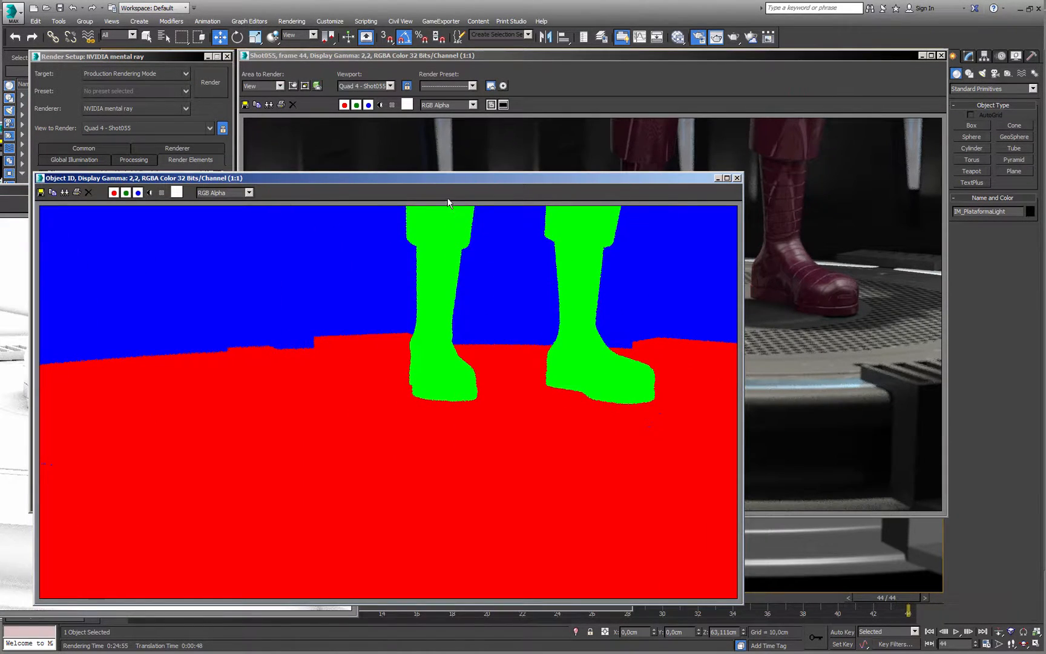
{"action": "left_click_drag", "start_coordinate": [448, 178], "coordinate": [718, 179]}
{"action": "scroll", "coordinate": [692, 260], "scroll_direction": "up", "scroll_amount": 1}
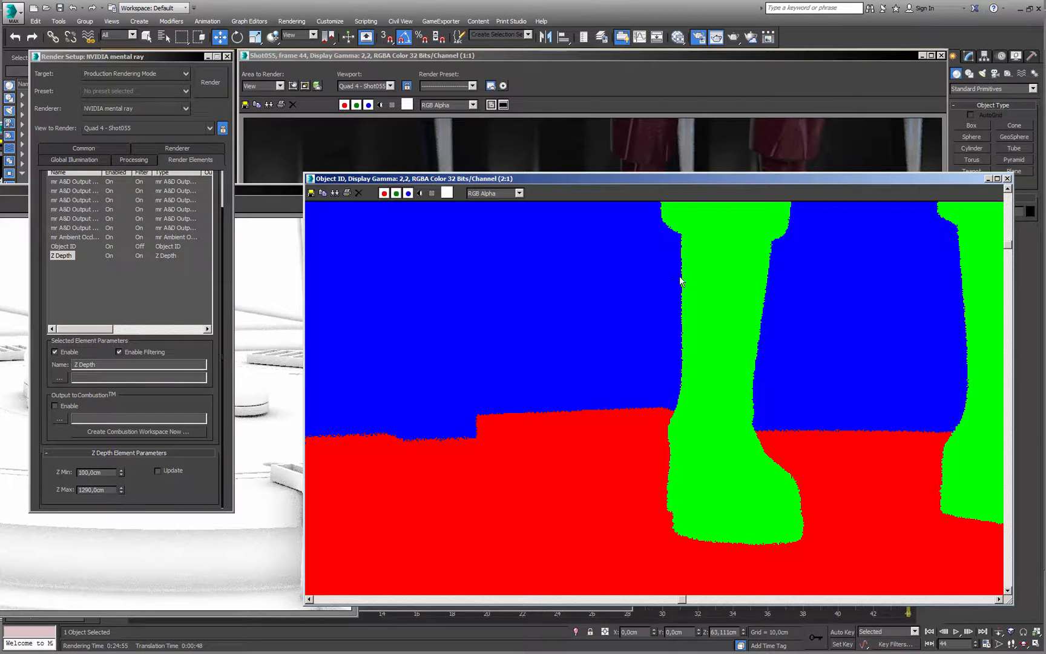
{"action": "left_click", "coordinate": [137, 247]}
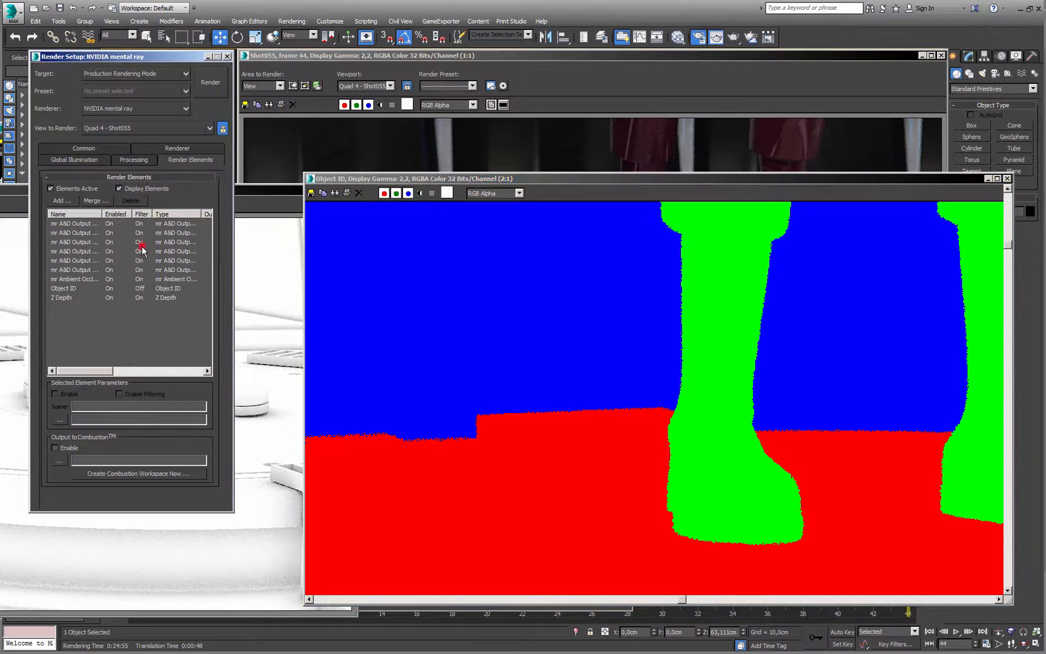
{"action": "left_click", "coordinate": [139, 394]}
Close the Object ID output, and review and close the next two render element outputs beneath it
{"action": "left_click_drag", "start_coordinate": [777, 176], "coordinate": [602, 171]}
{"action": "left_click", "coordinate": [834, 174]}
{"action": "left_click_drag", "start_coordinate": [284, 189], "coordinate": [651, 174]}
{"action": "left_click", "coordinate": [720, 172]}
{"action": "left_click_drag", "start_coordinate": [311, 188], "coordinate": [440, 185]}
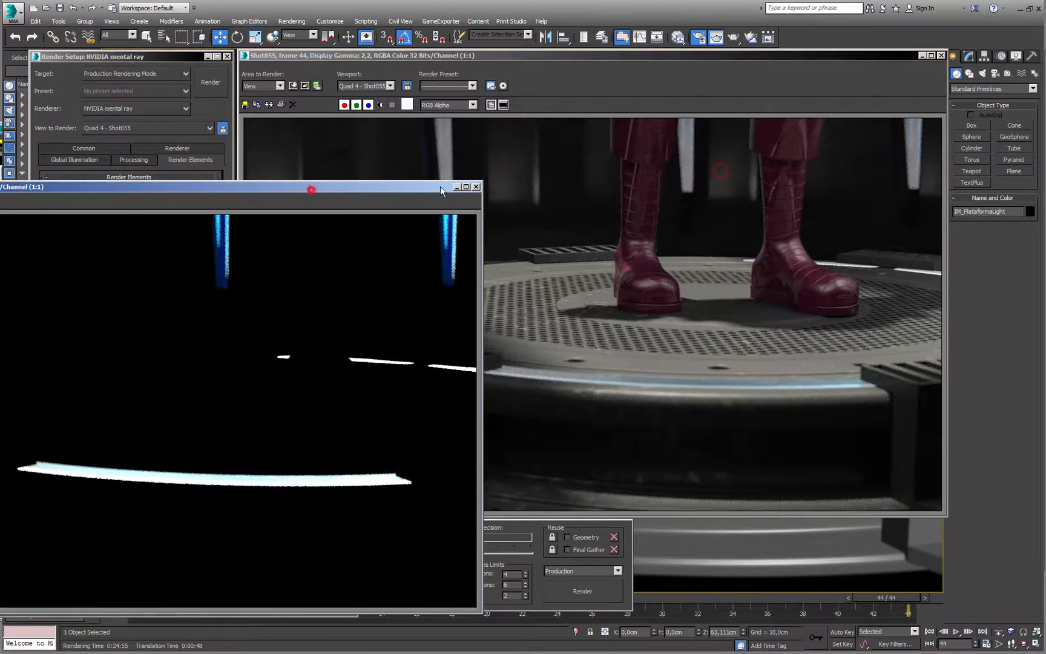
{"action": "left_click", "coordinate": [474, 186]}
Review the Specular and Self Illumination outputs, checking the noise on the boot and platform, and close both
{"action": "left_click_drag", "start_coordinate": [296, 190], "coordinate": [602, 185]}
{"action": "scroll", "coordinate": [344, 385], "scroll_direction": "up", "scroll_amount": 1}
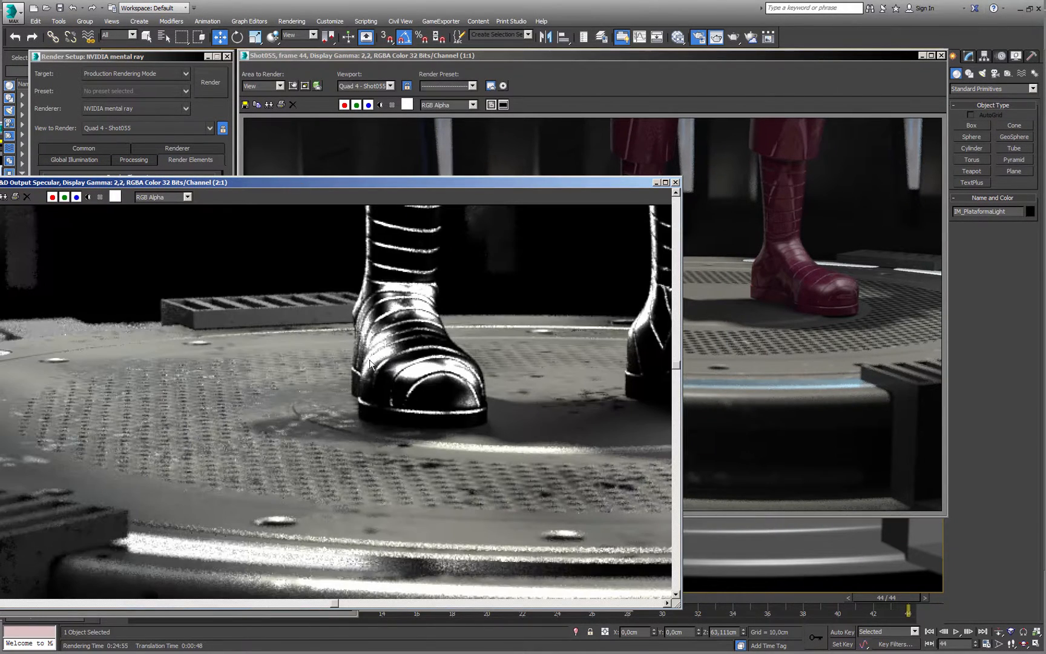
{"action": "middle_click_drag", "start_coordinate": [317, 515], "coordinate": [335, 464]}
{"action": "left_click", "coordinate": [674, 183]}
{"action": "left_click_drag", "start_coordinate": [278, 190], "coordinate": [644, 192]}
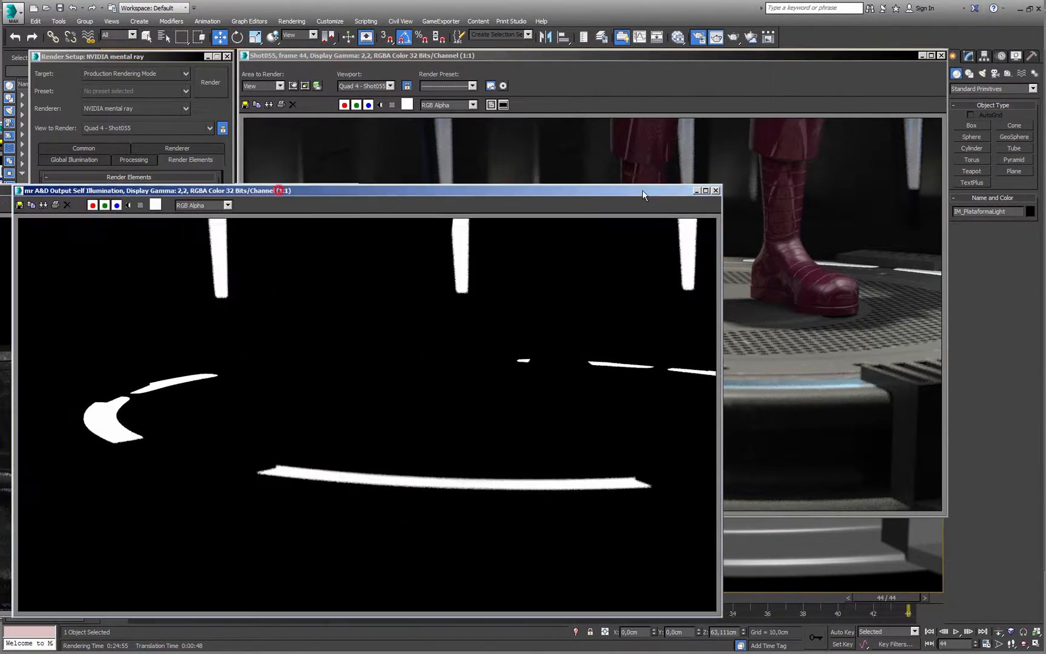
{"action": "left_click", "coordinate": [716, 191]}
Examine the Reflections, Diffuse Indirect Illumination and Diffuse Direct Illumination outputs for noise and close them
{"action": "left_click", "coordinate": [268, 189]}
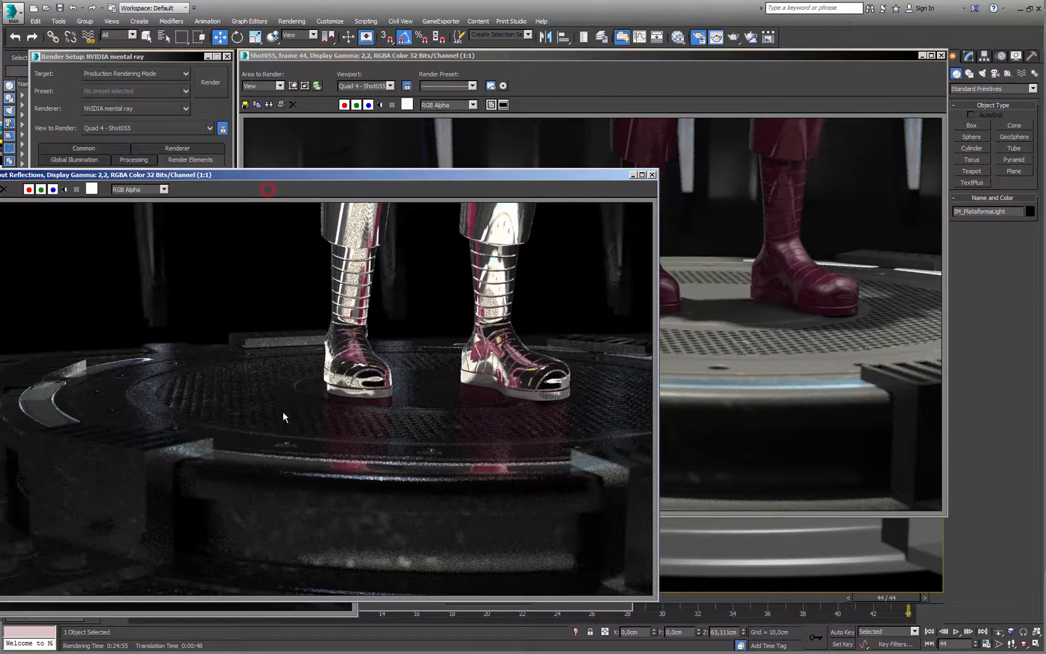
{"action": "scroll", "coordinate": [221, 406], "scroll_direction": "up", "scroll_amount": 1}
{"action": "left_click_drag", "start_coordinate": [291, 175], "coordinate": [473, 175]}
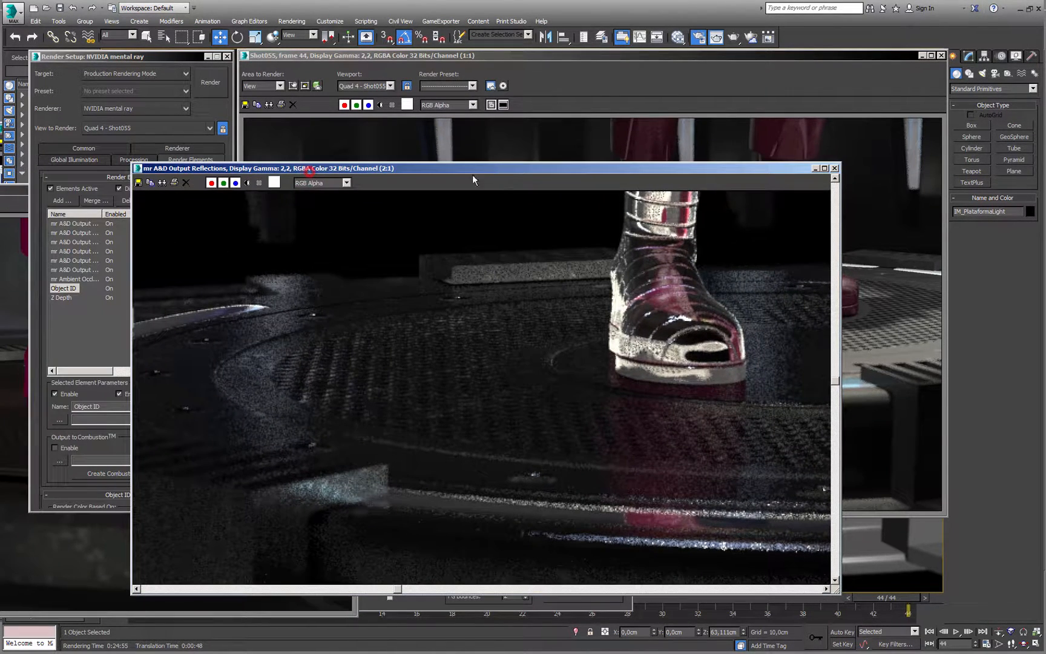
{"action": "left_click", "coordinate": [834, 168]}
{"action": "left_click_drag", "start_coordinate": [305, 189], "coordinate": [749, 172]}
{"action": "scroll", "coordinate": [246, 417], "scroll_direction": "up", "scroll_amount": 1}
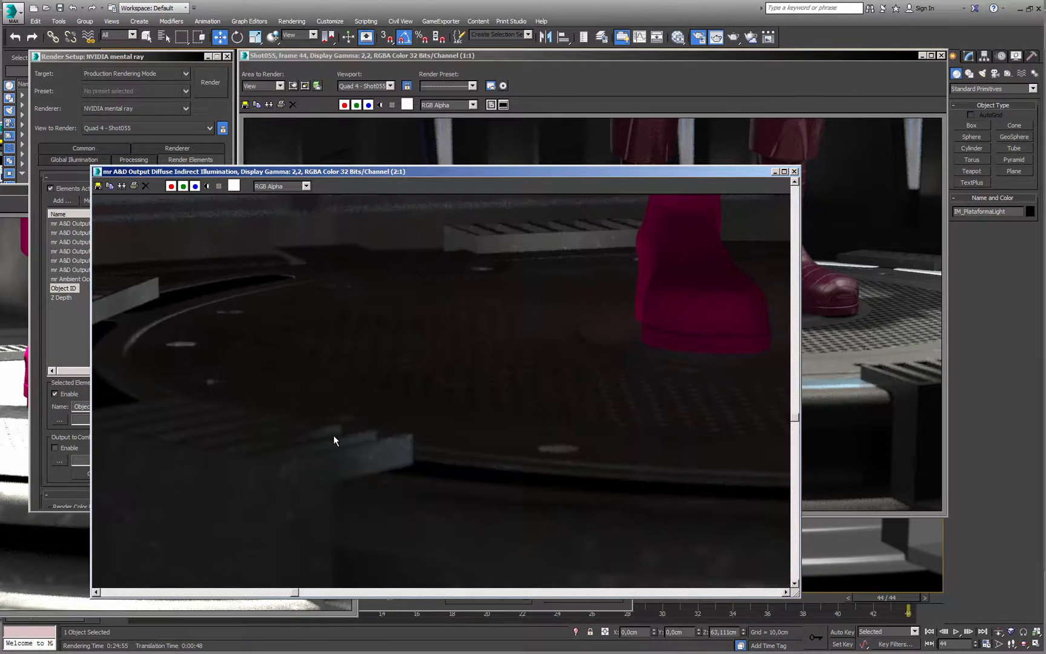
{"action": "left_click", "coordinate": [795, 172]}
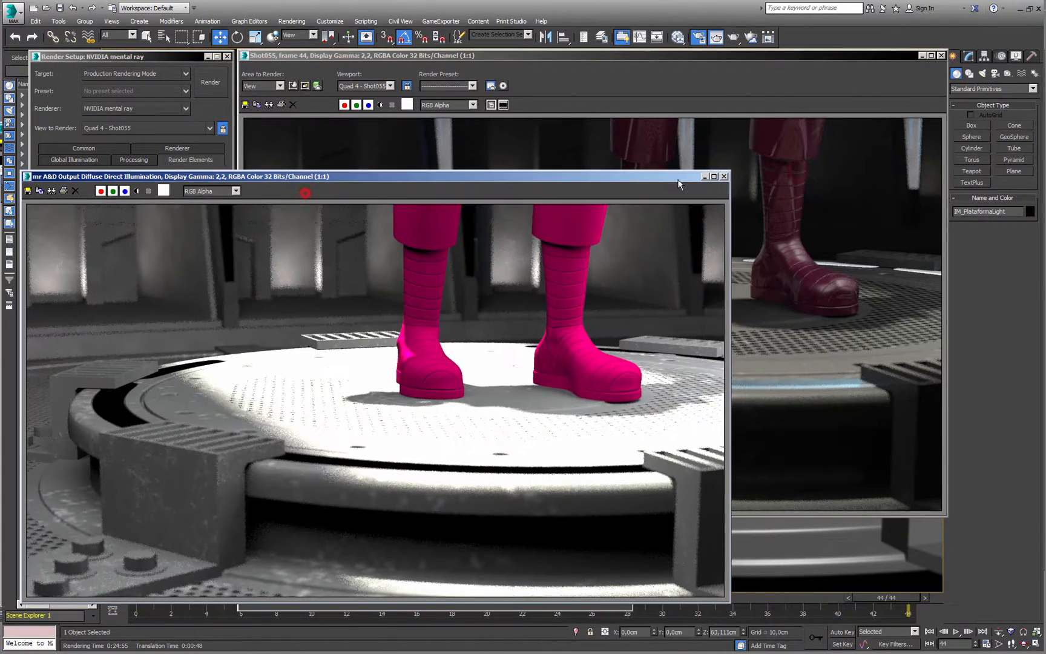
{"action": "left_click", "coordinate": [724, 176]}
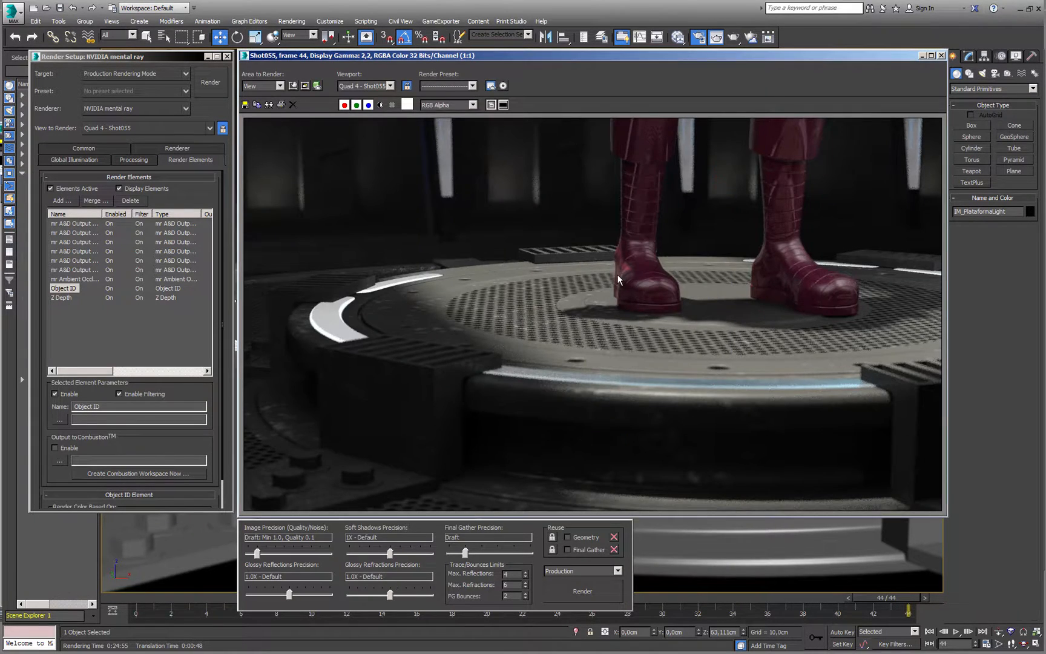
Examine the platform shading in the Shot055 render and set the Daylight001 mr Sun's Softness Samples to 64
{"action": "scroll", "coordinate": [508, 278], "scroll_direction": "up", "scroll_amount": 1}
{"action": "middle_click_drag", "start_coordinate": [616, 310], "coordinate": [772, 282]}
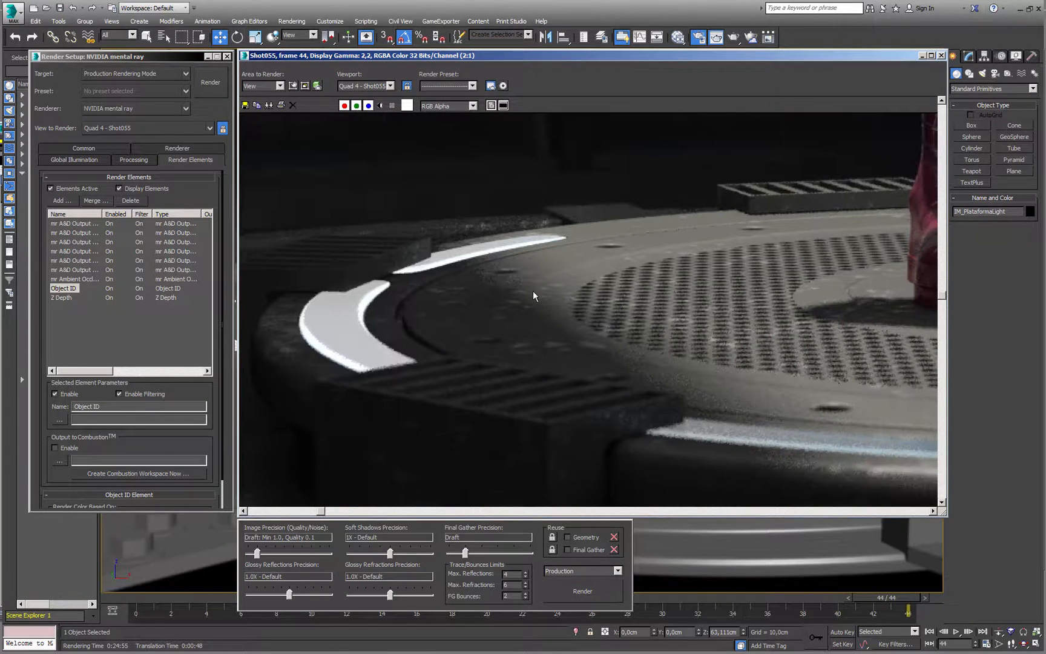
{"action": "left_click_drag", "start_coordinate": [172, 57], "coordinate": [133, 59]}
{"action": "left_click", "coordinate": [71, 124]}
{"action": "left_click", "coordinate": [241, 68]}
{"action": "left_click", "coordinate": [969, 55]}
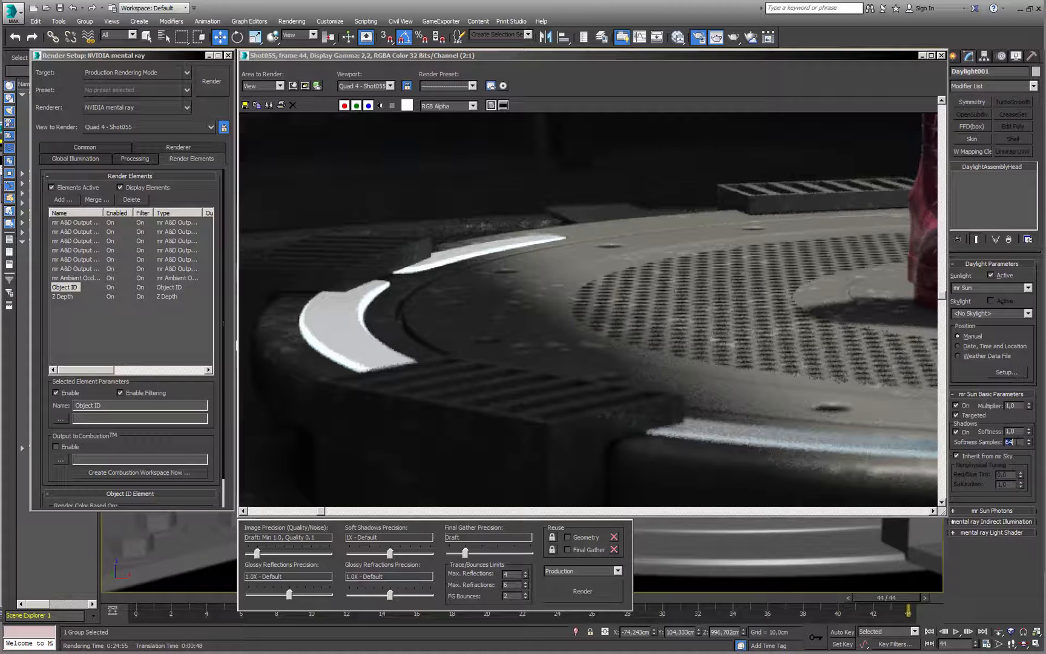
Inspect the platform's noisy edges in the render and open the CPA_IM_PlatformInt material in the Slate Material Editor
{"action": "middle_click_drag", "start_coordinate": [463, 336], "coordinate": [434, 328]}
{"action": "scroll", "coordinate": [448, 333], "scroll_direction": "down", "scroll_amount": 1}
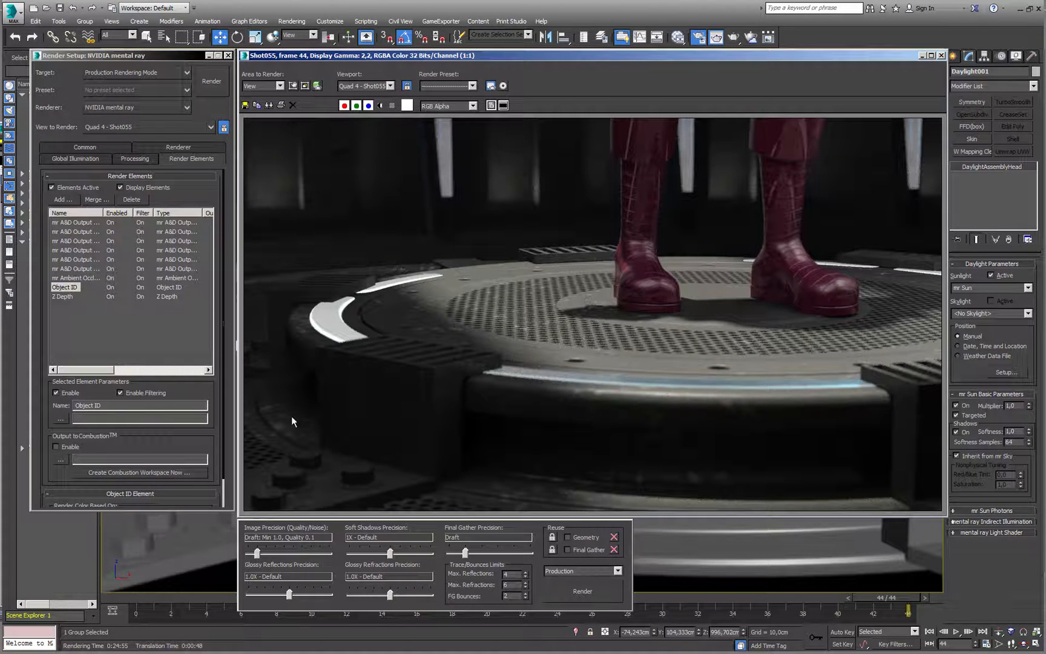
{"action": "scroll", "coordinate": [291, 422], "scroll_direction": "up", "scroll_amount": 1}
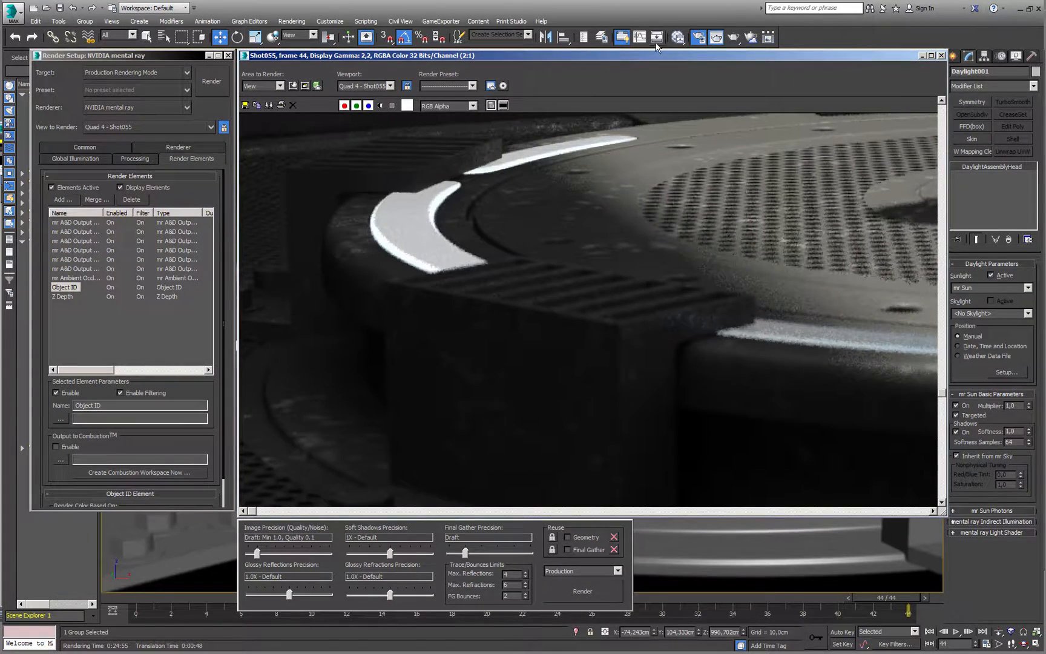
{"action": "left_click", "coordinate": [657, 39]}
{"action": "scroll", "coordinate": [395, 294], "scroll_direction": "down", "scroll_amount": 5}
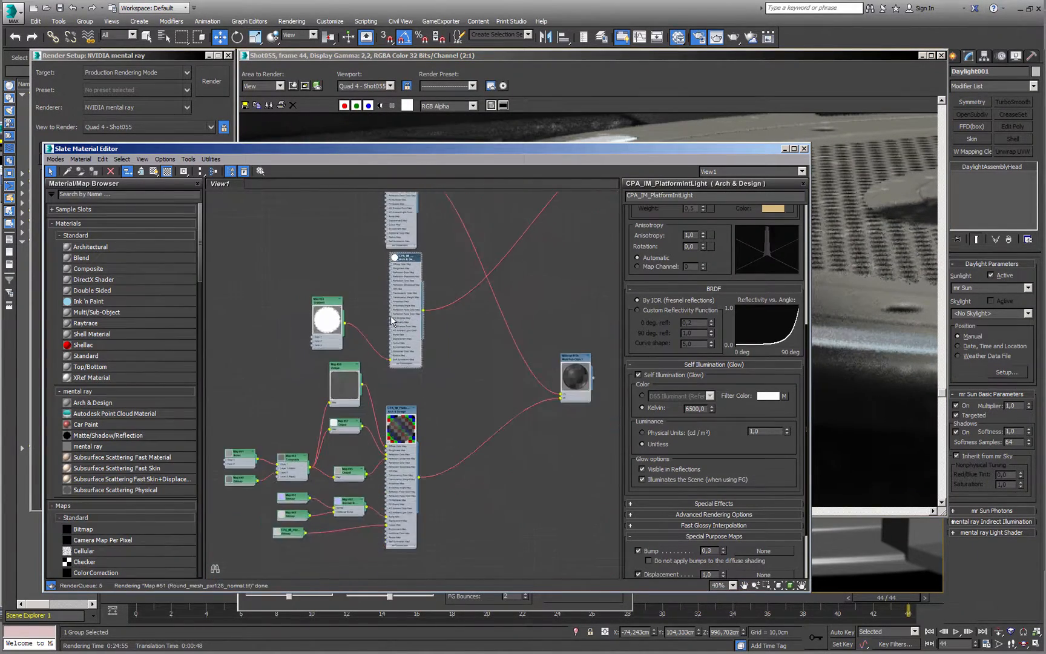
{"action": "middle_click_drag", "start_coordinate": [395, 294], "coordinate": [370, 458]}
{"action": "middle_click_drag", "start_coordinate": [371, 278], "coordinate": [397, 372]}
{"action": "scroll", "coordinate": [397, 372], "scroll_direction": "up", "scroll_amount": 3}
{"action": "double_click", "coordinate": [399, 374]}
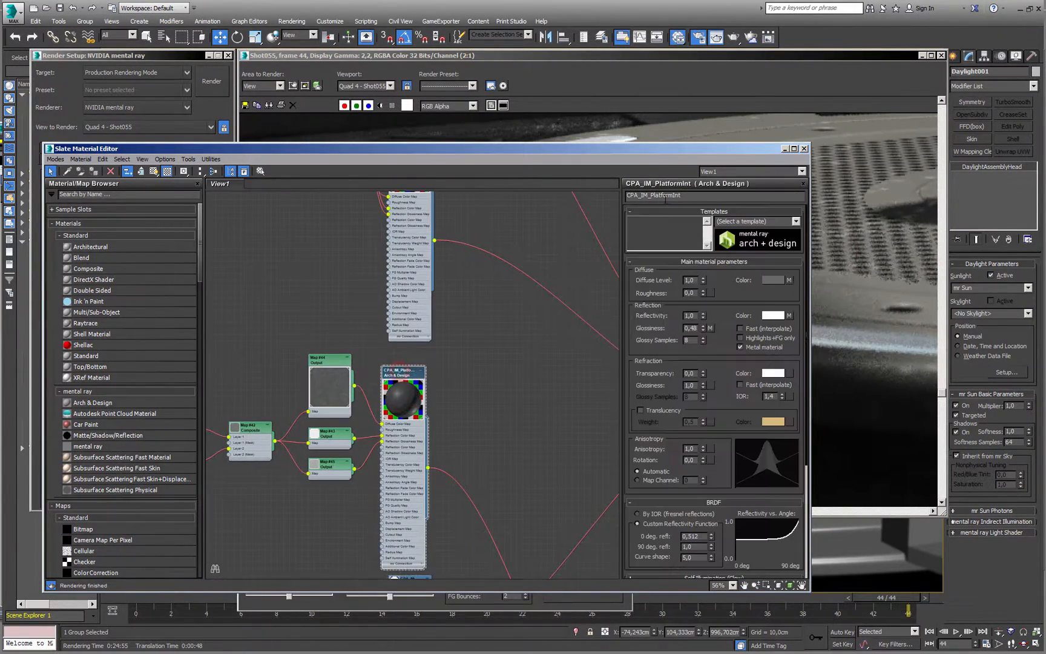
Open the parameters of Material #298 to check its reflection sampling
{"action": "left_click_drag", "start_coordinate": [682, 196], "coordinate": [593, 225]}
{"action": "middle_click_drag", "start_coordinate": [408, 248], "coordinate": [387, 421]}
{"action": "left_click", "coordinate": [388, 324]}
{"action": "double_click", "coordinate": [389, 326]}
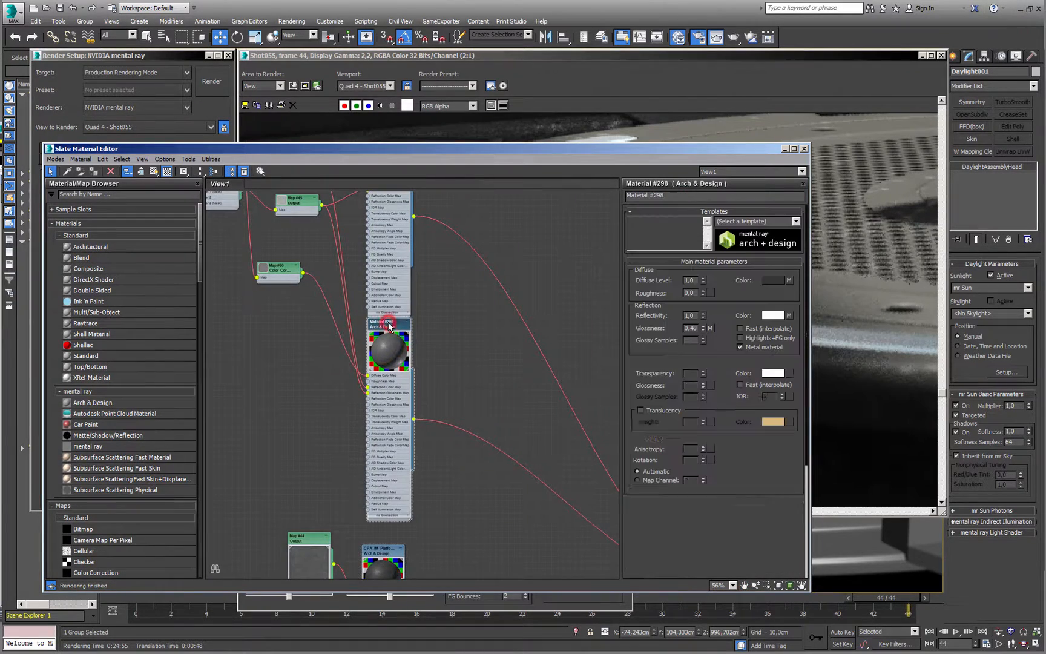
{"action": "middle_click_drag", "start_coordinate": [389, 326], "coordinate": [389, 482]}
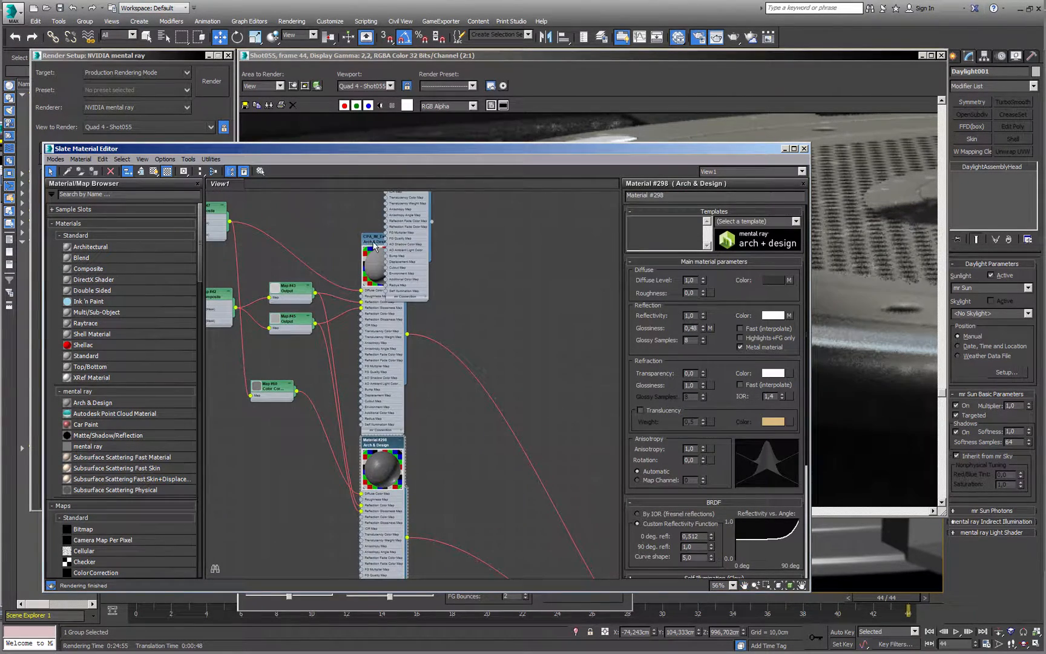
Set the reflection Glossy Samples of the CPA_IM_PlatformInt material to 64
{"action": "left_click", "coordinate": [373, 244]}
{"action": "middle_click_drag", "start_coordinate": [413, 530], "coordinate": [427, 142]}
{"action": "double_click", "coordinate": [394, 286]}
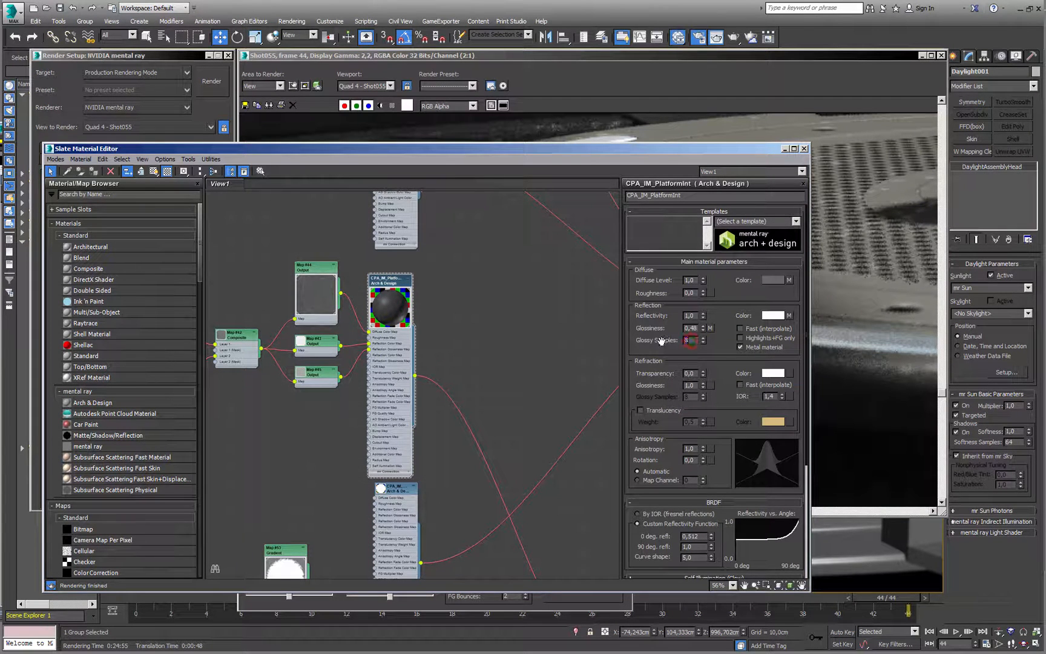
Set the reflection Glossy Samples of the CPA_IM_PlatformCutout material to 64
{"action": "middle_click_drag", "start_coordinate": [429, 388], "coordinate": [431, 94]}
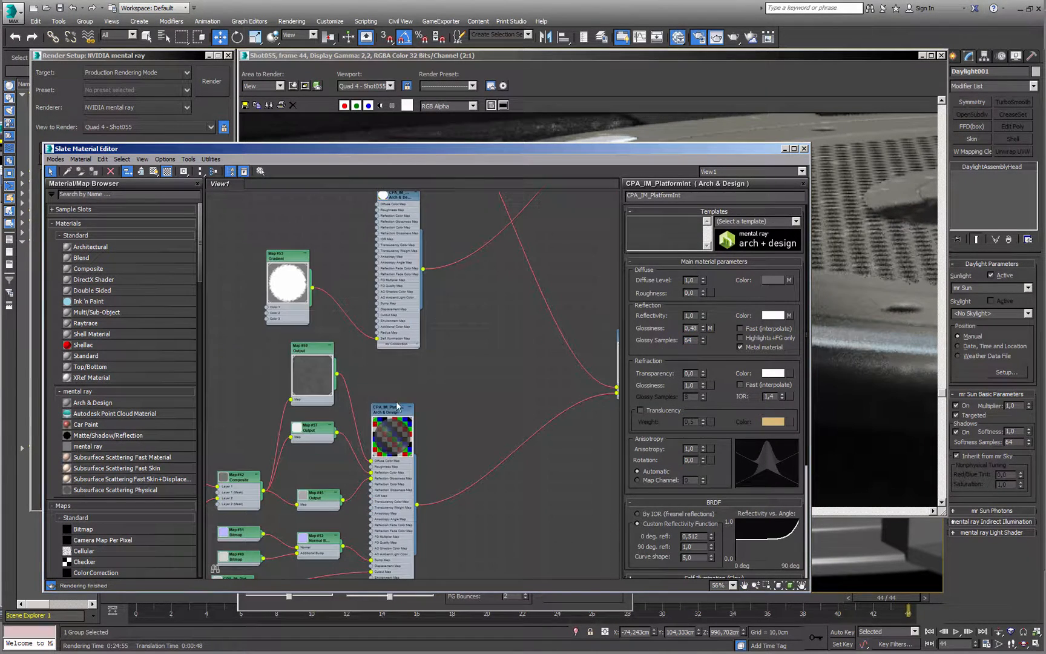
{"action": "double_click", "coordinate": [395, 408]}
{"action": "left_click_drag", "start_coordinate": [723, 282], "coordinate": [726, 369]}
{"action": "left_click_drag", "start_coordinate": [693, 318], "coordinate": [635, 314]}
{"action": "type", "text": "64"}
{"action": "key", "text": "Return"}
Move the material editor aside to check the render beneath it and return to the platform materials' map nodes
{"action": "middle_click_drag", "start_coordinate": [330, 399], "coordinate": [472, 439]}
{"action": "scroll", "coordinate": [486, 392], "scroll_direction": "down", "scroll_amount": 3}
{"action": "left_click_drag", "start_coordinate": [425, 146], "coordinate": [777, 415]}
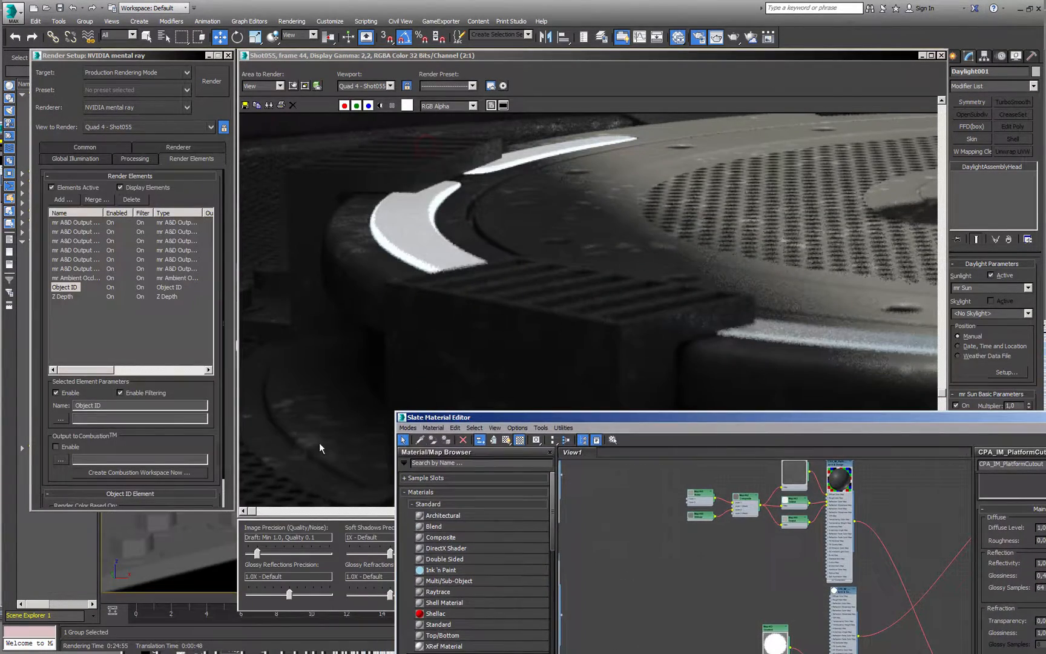
{"action": "left_click_drag", "start_coordinate": [543, 417], "coordinate": [273, 171]}
{"action": "middle_click_drag", "start_coordinate": [484, 338], "coordinate": [437, 373]}
{"action": "scroll", "coordinate": [406, 333], "scroll_direction": "up", "scroll_amount": 2}
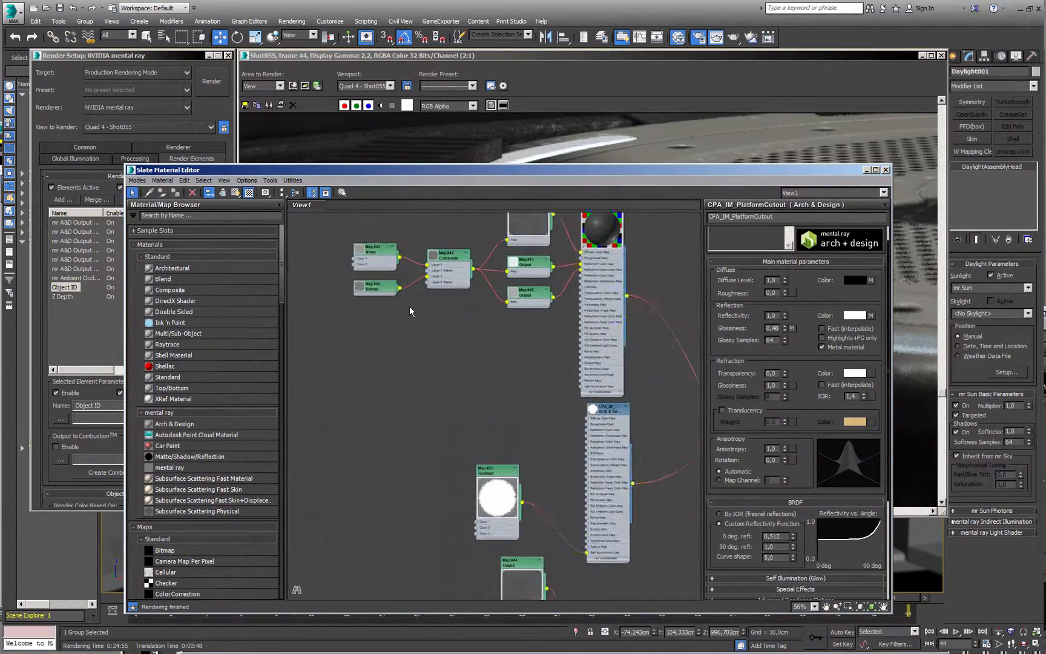
Enlarge the preview of the Map #40 bitmap feeding the CPA_IM_PlatformInt material and set its U and V tiling to 8
{"action": "middle_click_drag", "start_coordinate": [409, 307], "coordinate": [405, 393]}
{"action": "scroll", "coordinate": [398, 375], "scroll_direction": "up", "scroll_amount": 1}
{"action": "double_click", "coordinate": [347, 373]}
{"action": "left_click_drag", "start_coordinate": [377, 402], "coordinate": [346, 402]}
{"action": "middle_click_drag", "start_coordinate": [344, 409], "coordinate": [383, 372]}
{"action": "scroll", "coordinate": [382, 371], "scroll_direction": "up", "scroll_amount": 2}
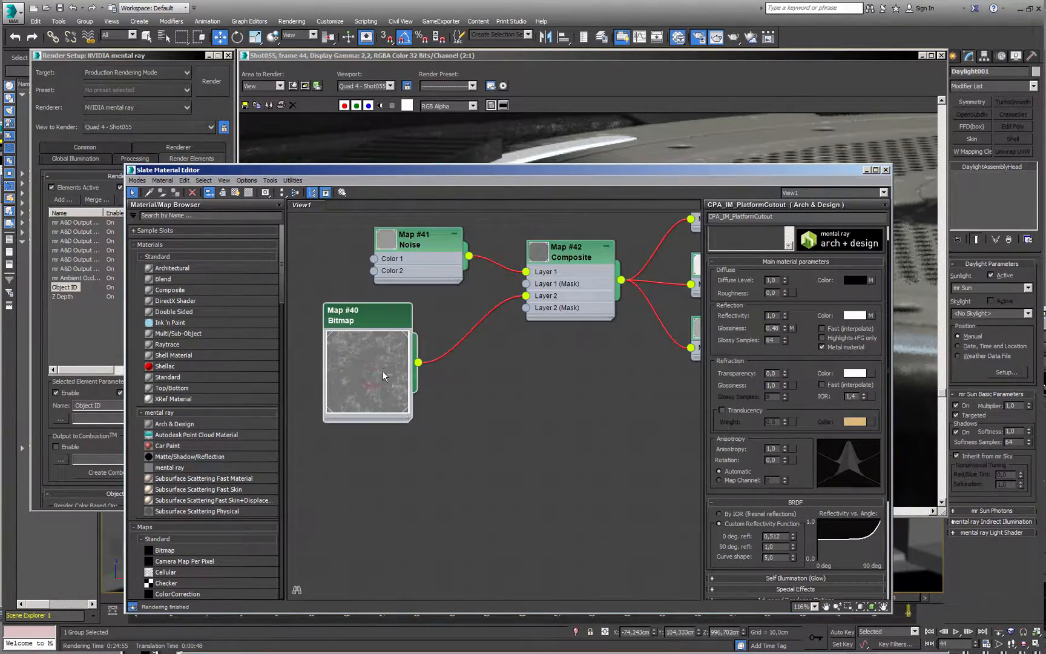
{"action": "left_click_drag", "start_coordinate": [411, 421], "coordinate": [488, 497]}
{"action": "mouse_move", "coordinate": [418, 319]}
{"action": "middle_mouse_down"}
{"action": "mouse_move", "coordinate": [379, 319]}
{"action": "mouse_move", "coordinate": [407, 305]}
{"action": "middle_mouse_up"}
{"action": "double_click", "coordinate": [379, 320]}
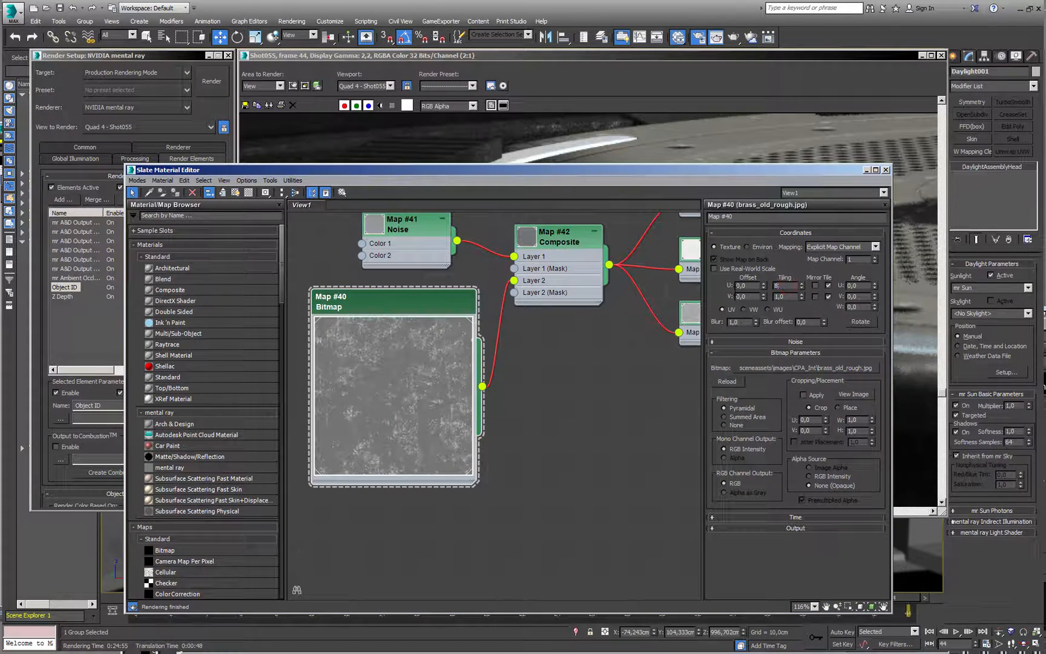
Set the U and V tiling of the Map #40 bitmap feeding the CPA_IM_PlatformCutout material to 8
{"action": "middle_click_drag", "start_coordinate": [408, 416], "coordinate": [460, 346]}
{"action": "scroll", "coordinate": [461, 348], "scroll_direction": "down", "scroll_amount": 5}
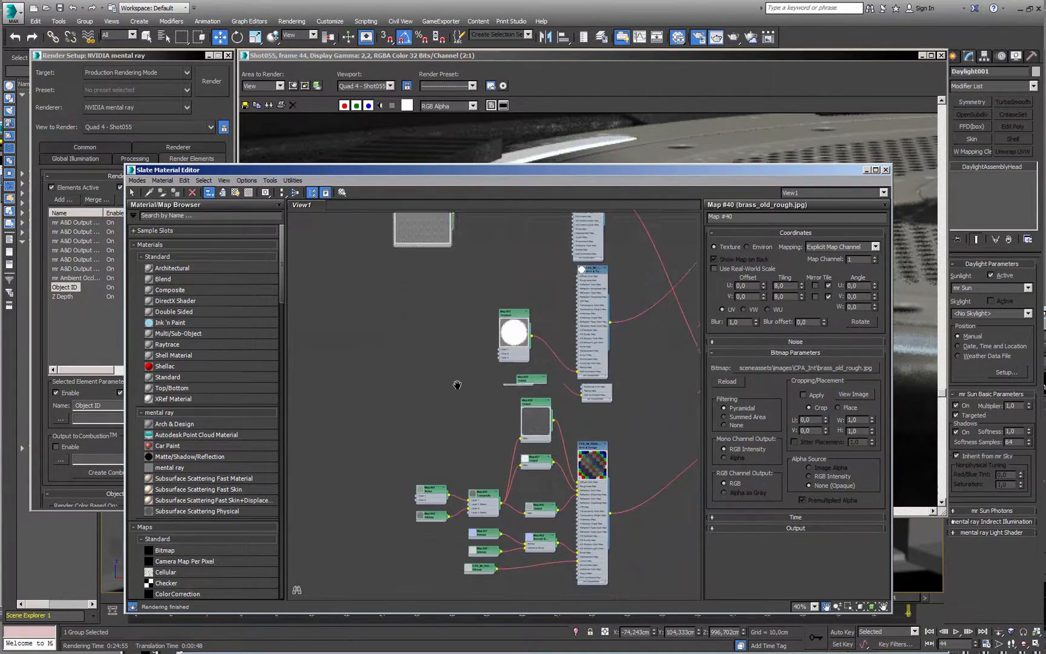
{"action": "scroll", "coordinate": [457, 385], "scroll_direction": "up", "scroll_amount": 4}
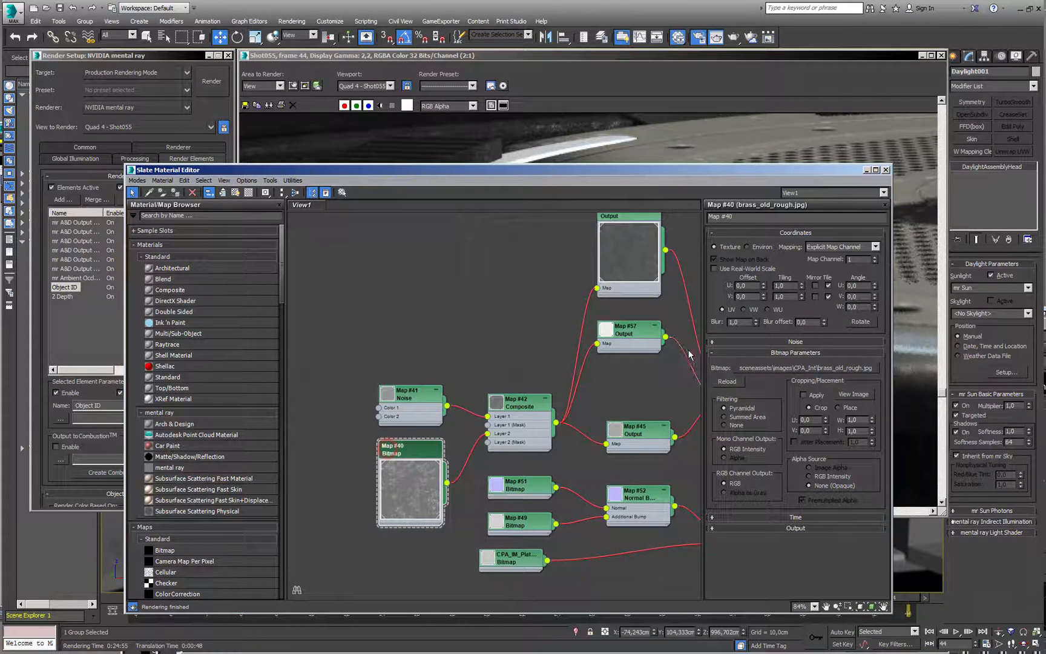
{"action": "left_click_drag", "start_coordinate": [789, 286], "coordinate": [726, 296]}
{"action": "type", "text": "8"}
{"action": "key", "text": "Tab"}
{"action": "type", "text": "8"}
{"action": "key", "text": "Return"}
{"action": "middle_click_drag", "start_coordinate": [521, 341], "coordinate": [457, 356]}
{"action": "scroll", "coordinate": [456, 356], "scroll_direction": "down", "scroll_amount": 2}
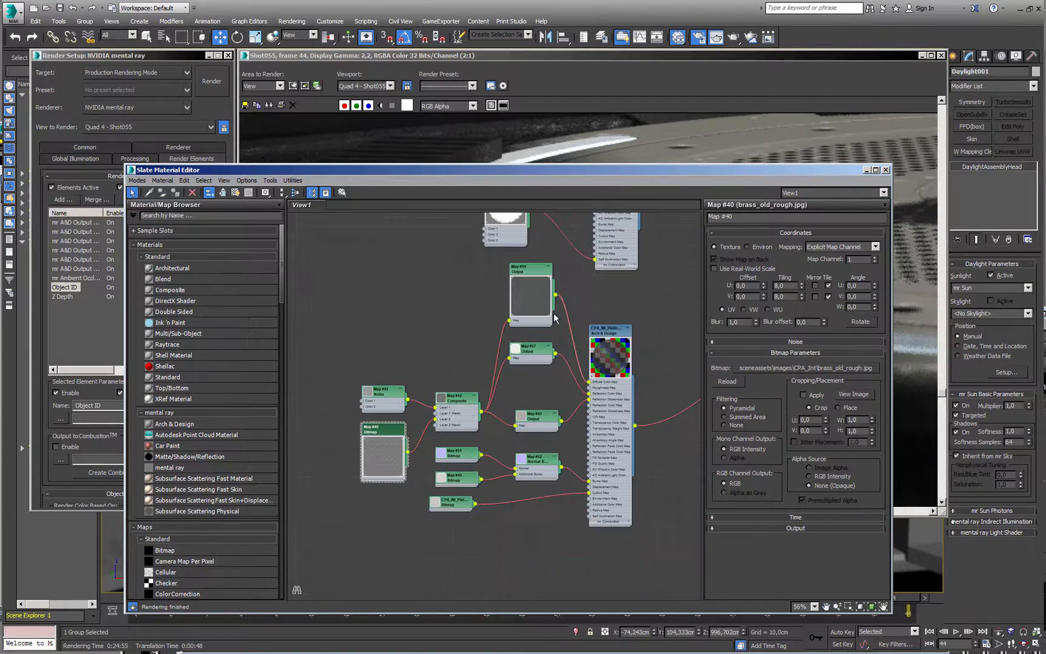
Close the material editor and set the renderer's samples-per-pixel quality to 0,2 and bucket width to 16
{"action": "left_click", "coordinate": [885, 170]}
{"action": "scroll", "coordinate": [462, 288], "scroll_direction": "down", "scroll_amount": 1}
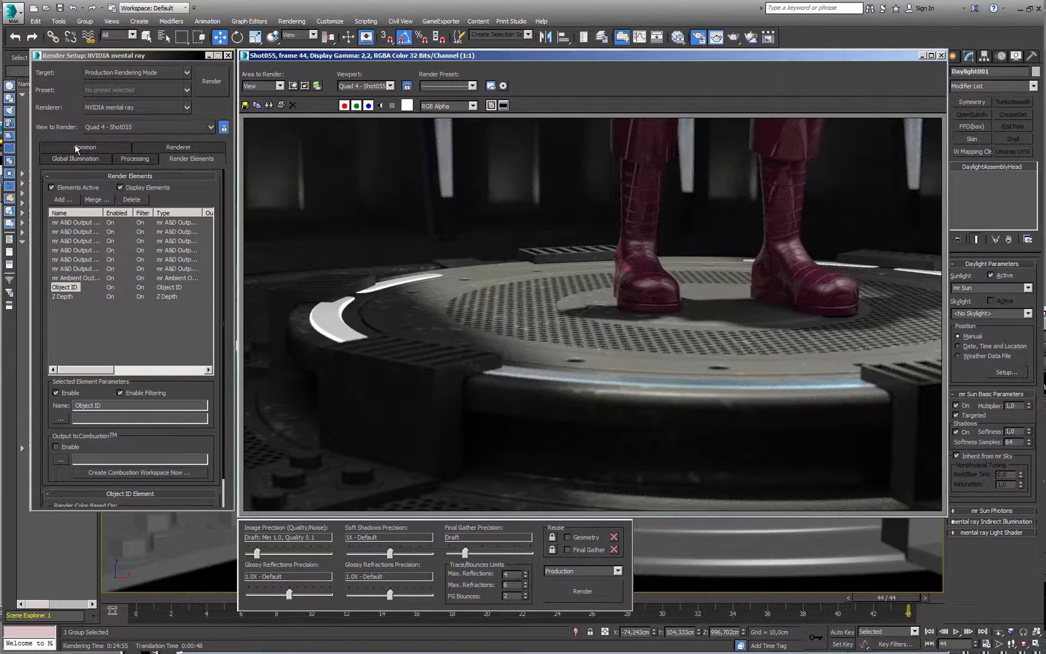
{"action": "left_click", "coordinate": [166, 148]}
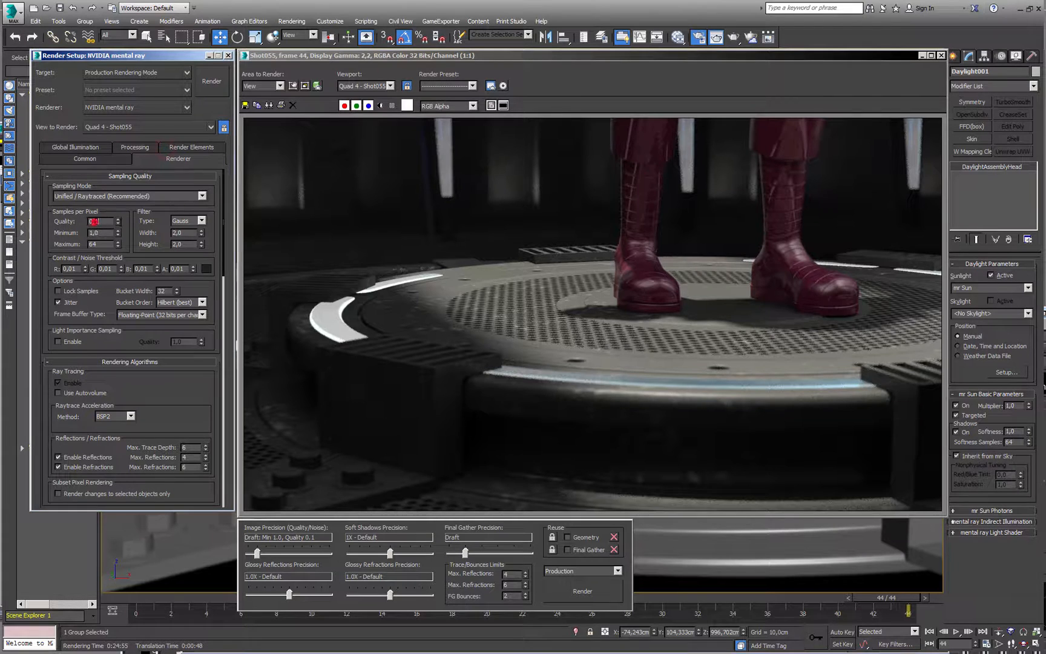
{"action": "double_click", "coordinate": [95, 222]}
{"action": "type", "text": "0,2"}
{"action": "double_click", "coordinate": [163, 291]}
{"action": "scroll", "coordinate": [137, 296], "scroll_direction": "down", "scroll_amount": 3}
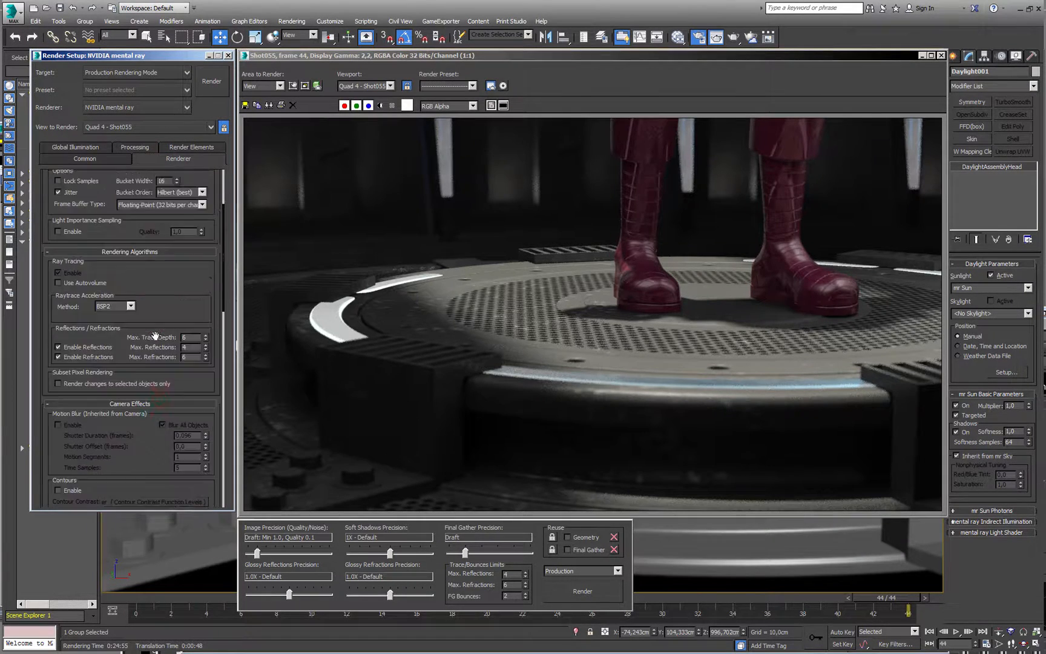
{"action": "scroll", "coordinate": [151, 333], "scroll_direction": "up", "scroll_amount": 3}
Set the Final Gather initial point density to 0,2 and the rays per FG point to 100
{"action": "left_click", "coordinate": [106, 151]}
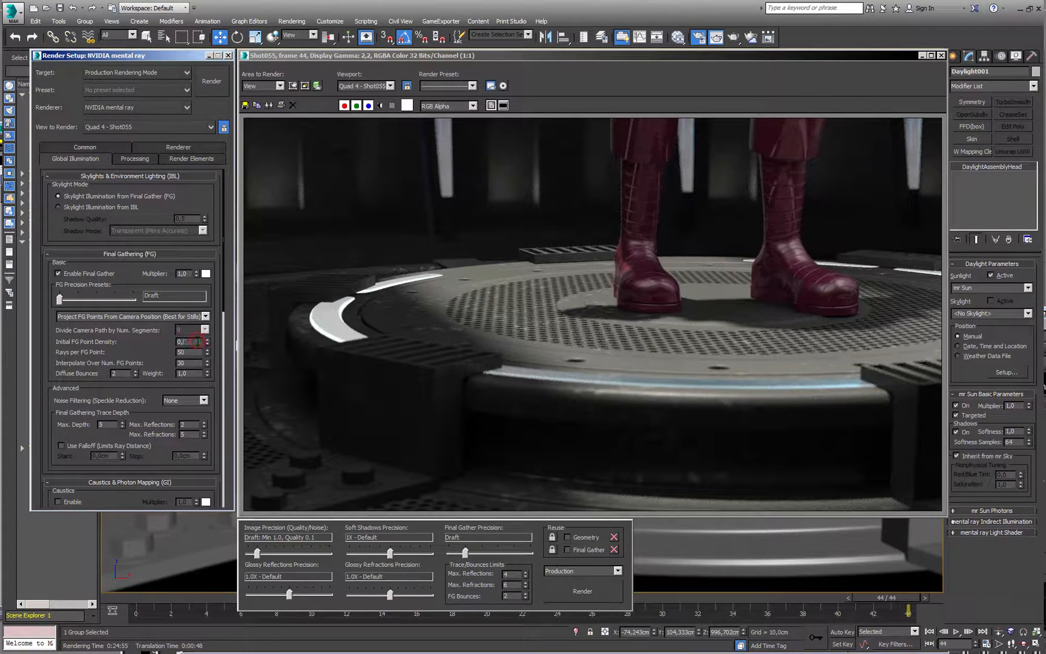
{"action": "double_click", "coordinate": [199, 341]}
{"action": "mouse_move", "coordinate": [140, 354]}
{"action": "left_mouse_down"}
{"action": "mouse_move", "coordinate": [140, 326]}
{"action": "mouse_move", "coordinate": [141, 351]}
{"action": "left_mouse_up"}
Fit the render region around the curved white light strip and adjoining floor at the platform's left side
{"action": "left_click", "coordinate": [293, 85]}
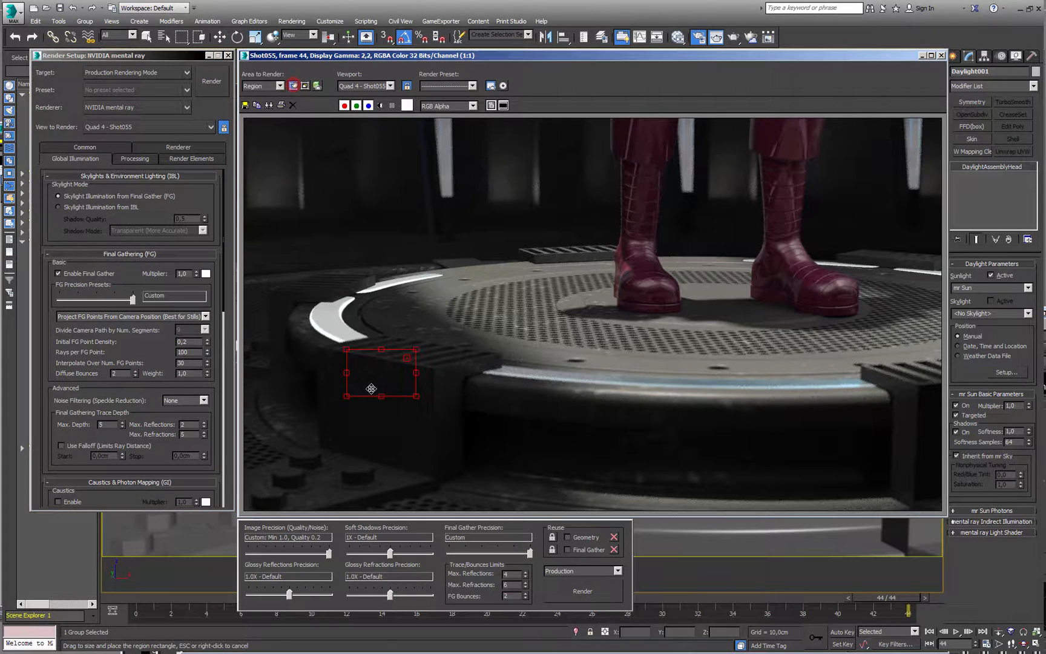
{"action": "left_click_drag", "start_coordinate": [366, 390], "coordinate": [526, 340]}
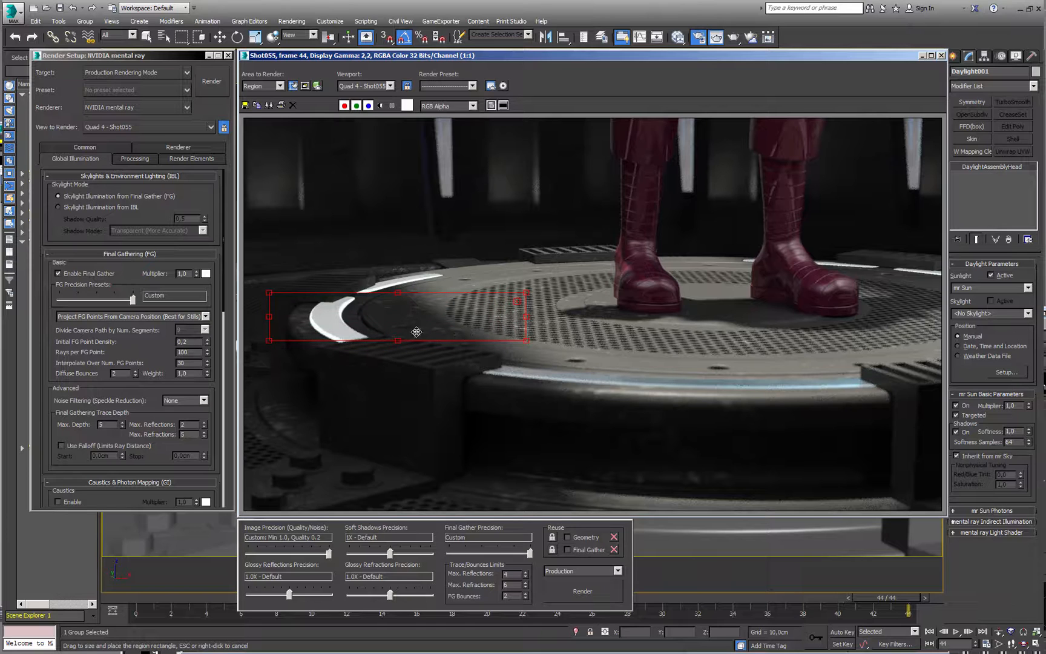
{"action": "left_click_drag", "start_coordinate": [398, 340], "coordinate": [396, 347]}
{"action": "mouse_move", "coordinate": [270, 320]}
{"action": "left_mouse_down"}
{"action": "mouse_move", "coordinate": [302, 319]}
{"action": "mouse_move", "coordinate": [281, 319]}
{"action": "left_mouse_up"}
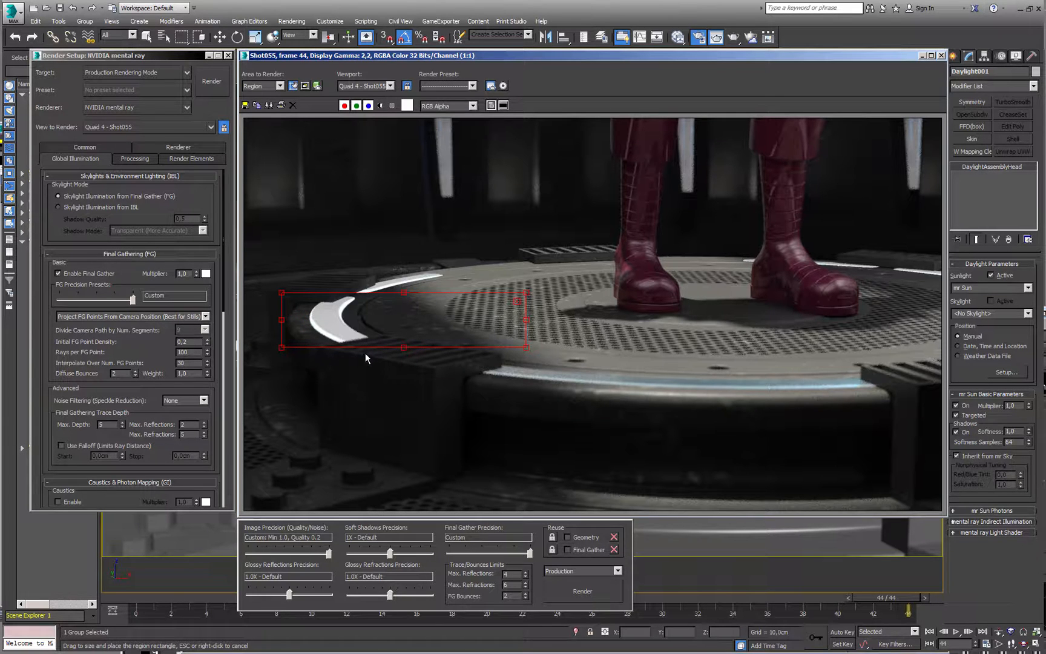
Save the scene and render the selected region
{"action": "left_click", "coordinate": [60, 9]}
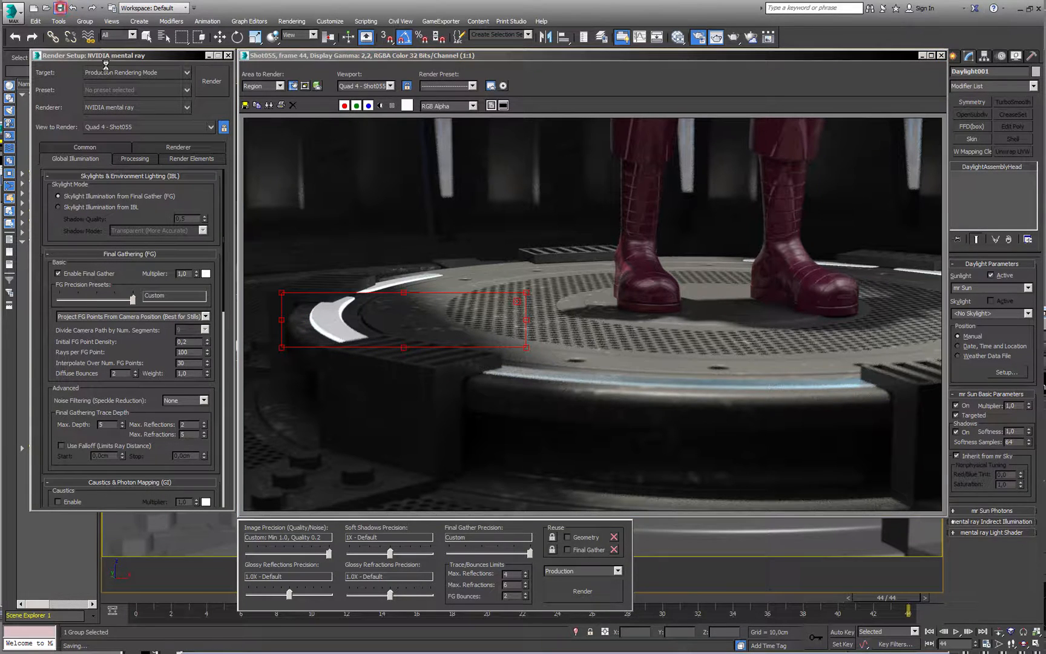
{"action": "left_click", "coordinate": [212, 88]}
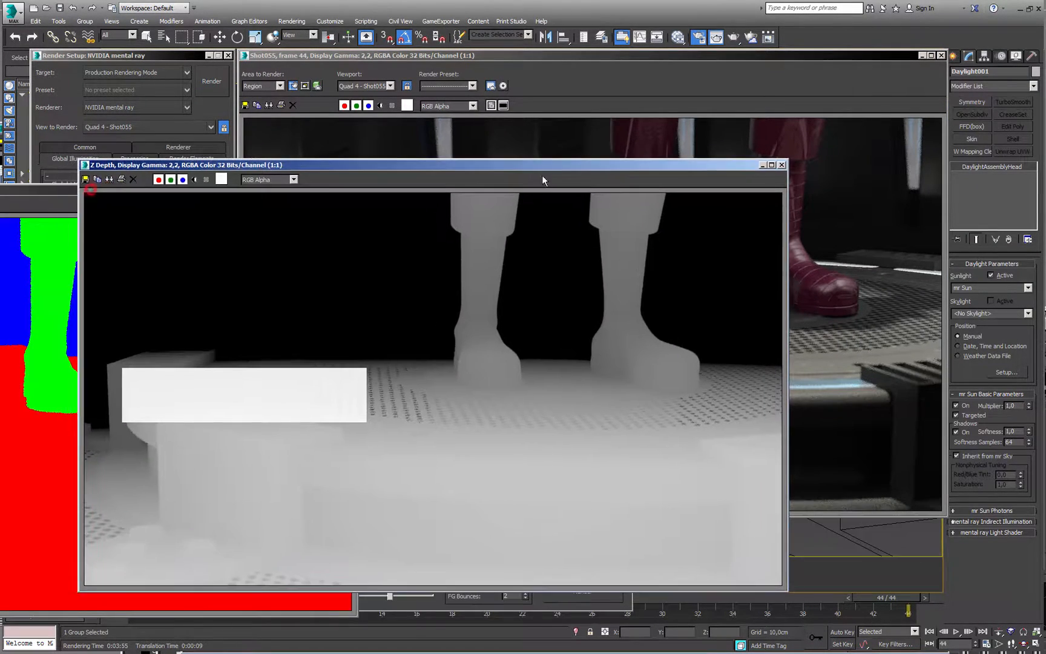
Look through and close the Z Depth, Object ID, ambient occlusion and glowing-light render element windows
{"action": "left_click", "coordinate": [782, 164]}
{"action": "left_click", "coordinate": [351, 190]}
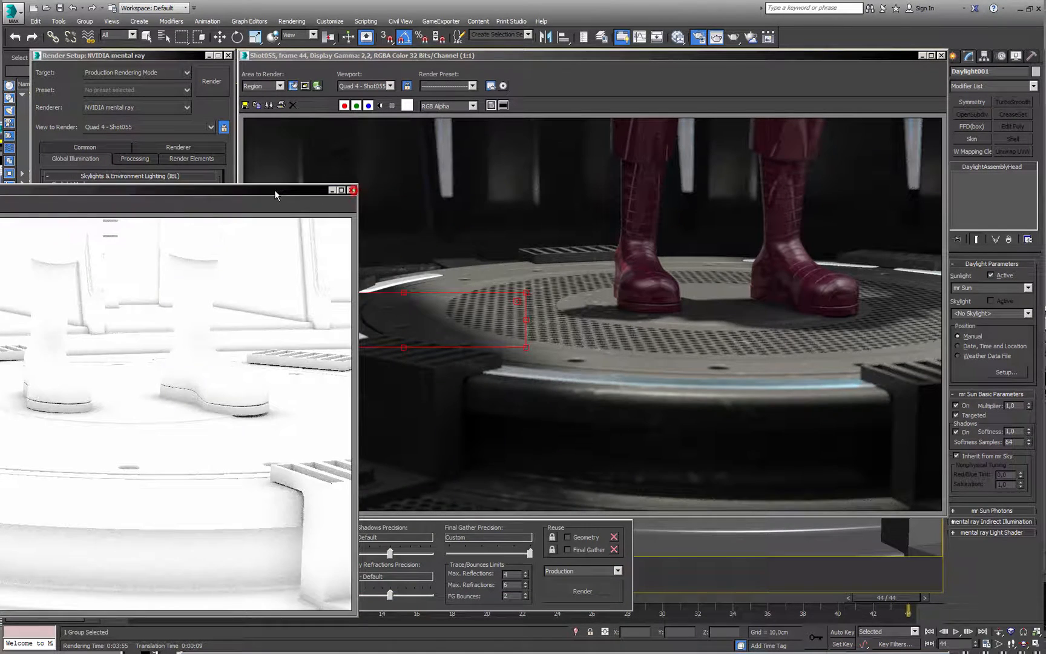
{"action": "left_click_drag", "start_coordinate": [275, 190], "coordinate": [482, 183]}
{"action": "left_click", "coordinate": [379, 191]}
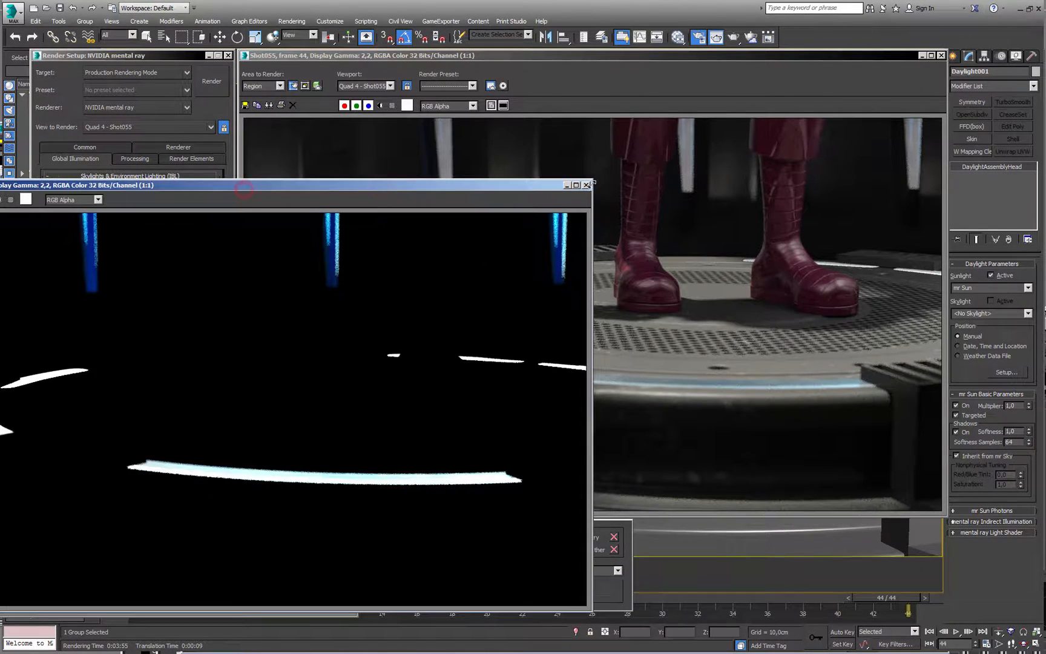
{"action": "left_click", "coordinate": [589, 183]}
Examine the specular render element around the platform's left side for noise, and close its window
{"action": "left_click_drag", "start_coordinate": [311, 192], "coordinate": [754, 174]}
{"action": "scroll", "coordinate": [276, 406], "scroll_direction": "up", "scroll_amount": 1}
{"action": "middle_click_drag", "start_coordinate": [275, 404], "coordinate": [390, 382]}
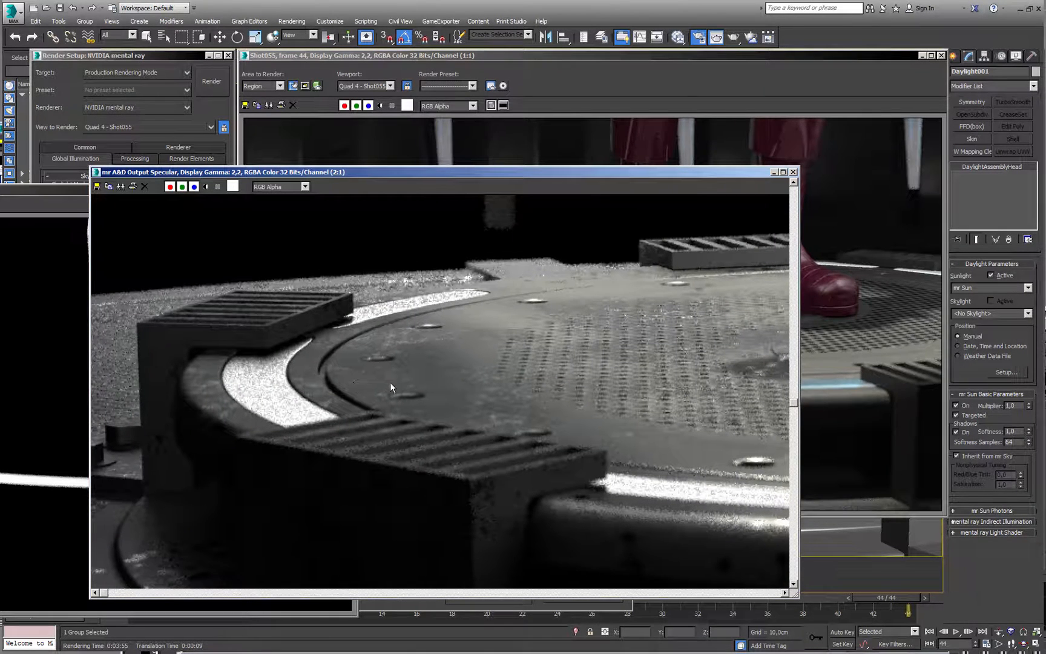
{"action": "left_click", "coordinate": [792, 171]}
Examine the reflections render element across the platform's left side for noise, and close its window
{"action": "left_click", "coordinate": [351, 189]}
{"action": "left_click_drag", "start_coordinate": [235, 193], "coordinate": [865, 177]}
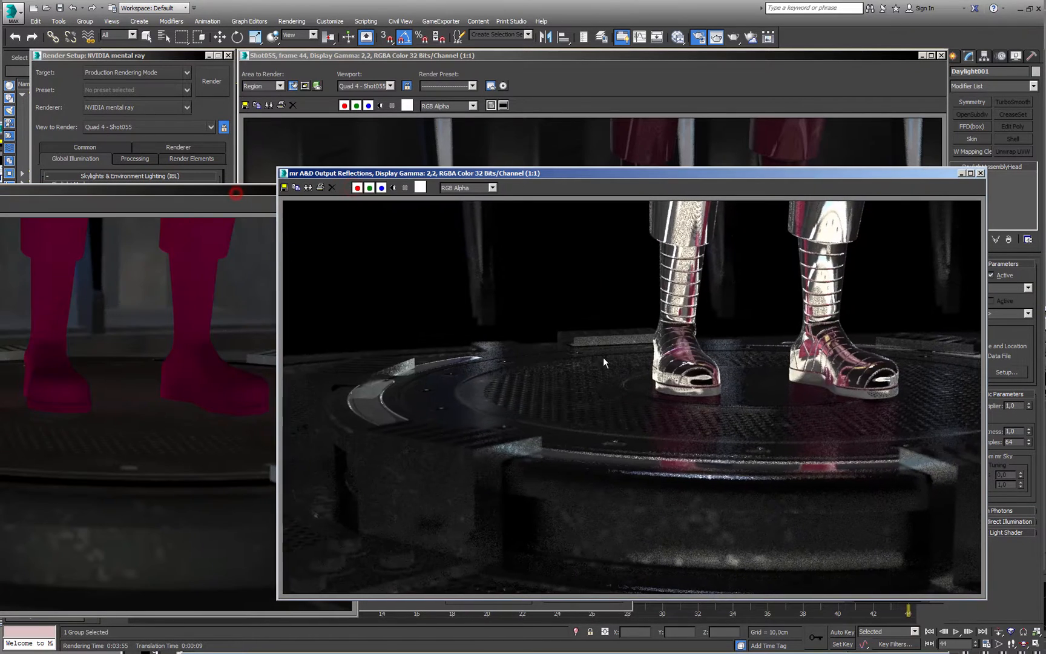
{"action": "scroll", "coordinate": [603, 357], "scroll_direction": "up", "scroll_amount": 1}
{"action": "middle_click_drag", "start_coordinate": [466, 393], "coordinate": [488, 324]}
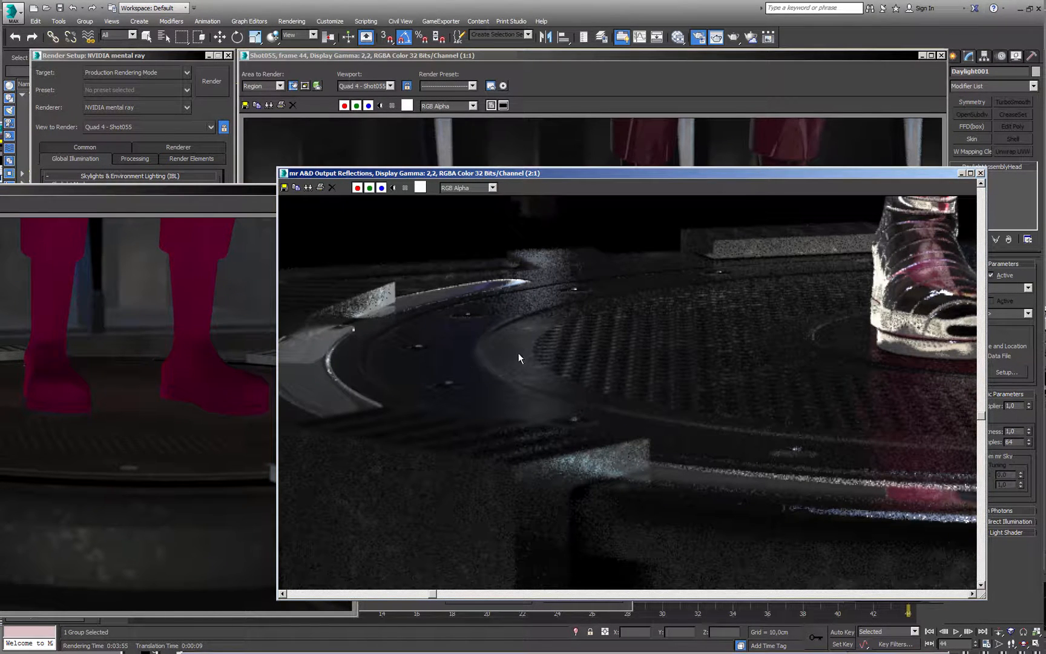
{"action": "middle_click_drag", "start_coordinate": [431, 365], "coordinate": [562, 361]}
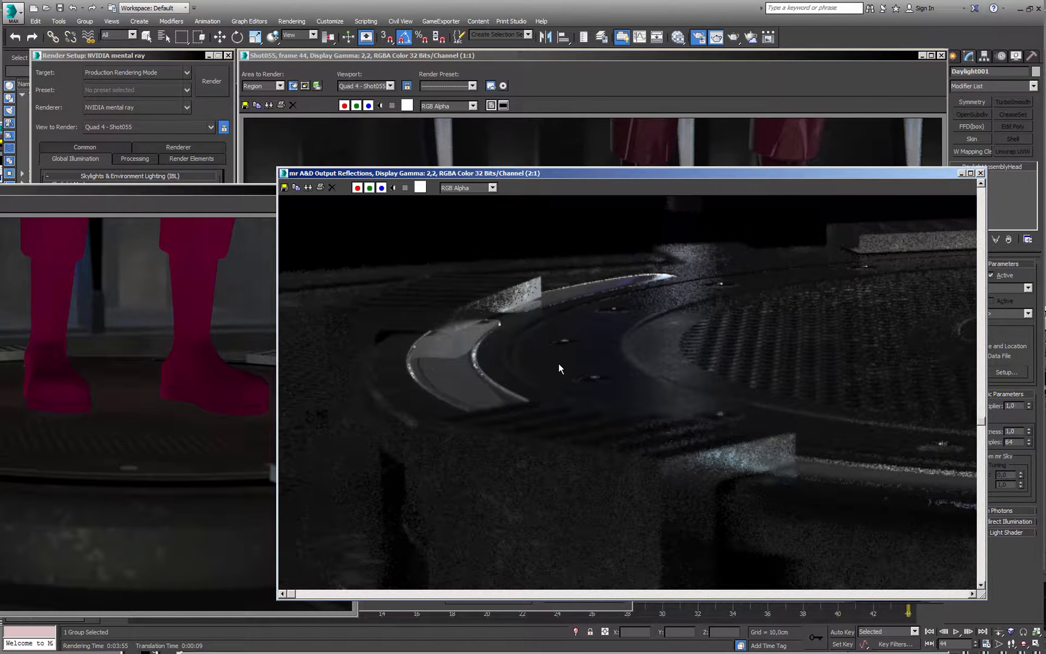
{"action": "scroll", "coordinate": [559, 364], "scroll_direction": "down", "scroll_amount": 1}
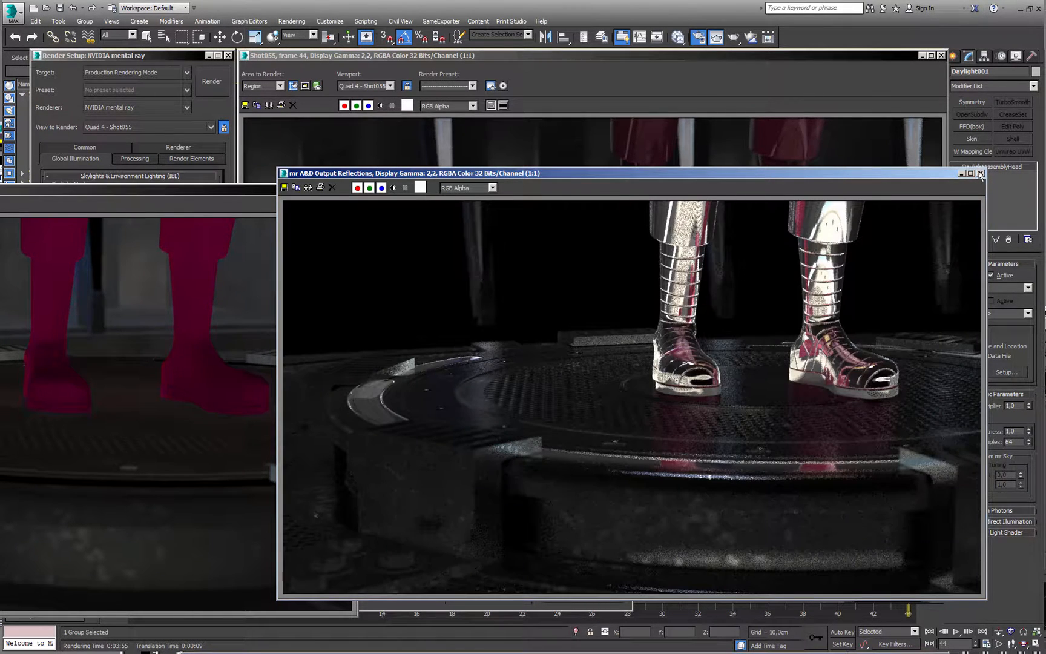
{"action": "left_click", "coordinate": [980, 173]}
Examine the diffuse direct illumination element for noise along the platform's shadow edges, and close its window
{"action": "left_click_drag", "start_coordinate": [204, 188], "coordinate": [648, 188]}
{"action": "left_click", "coordinate": [796, 188]}
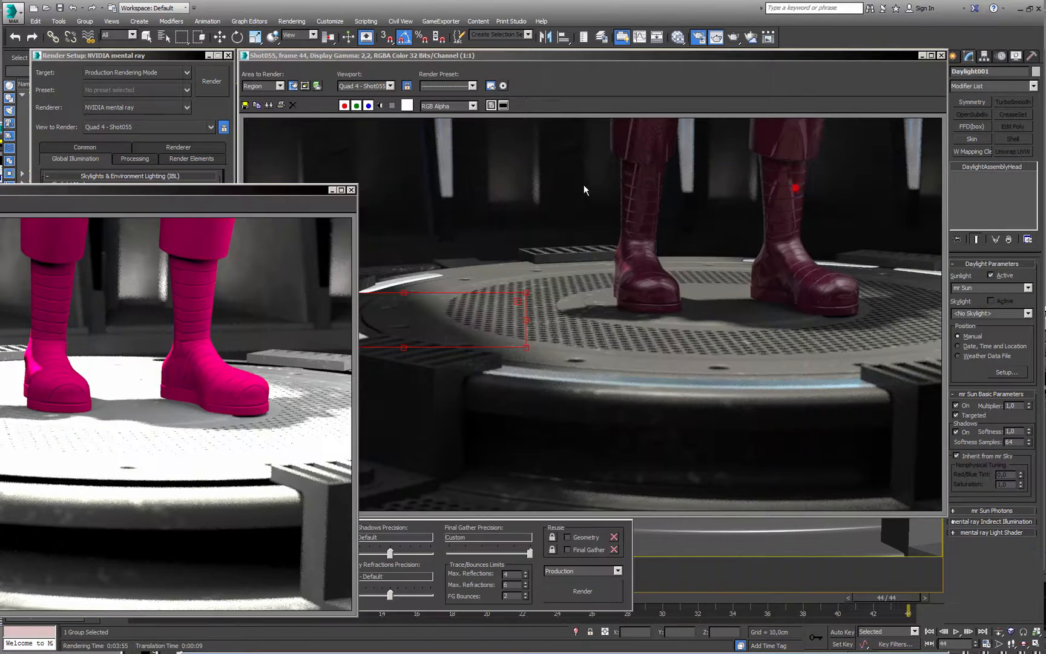
{"action": "left_click_drag", "start_coordinate": [208, 189], "coordinate": [717, 174]}
{"action": "scroll", "coordinate": [309, 397], "scroll_direction": "up", "scroll_amount": 2}
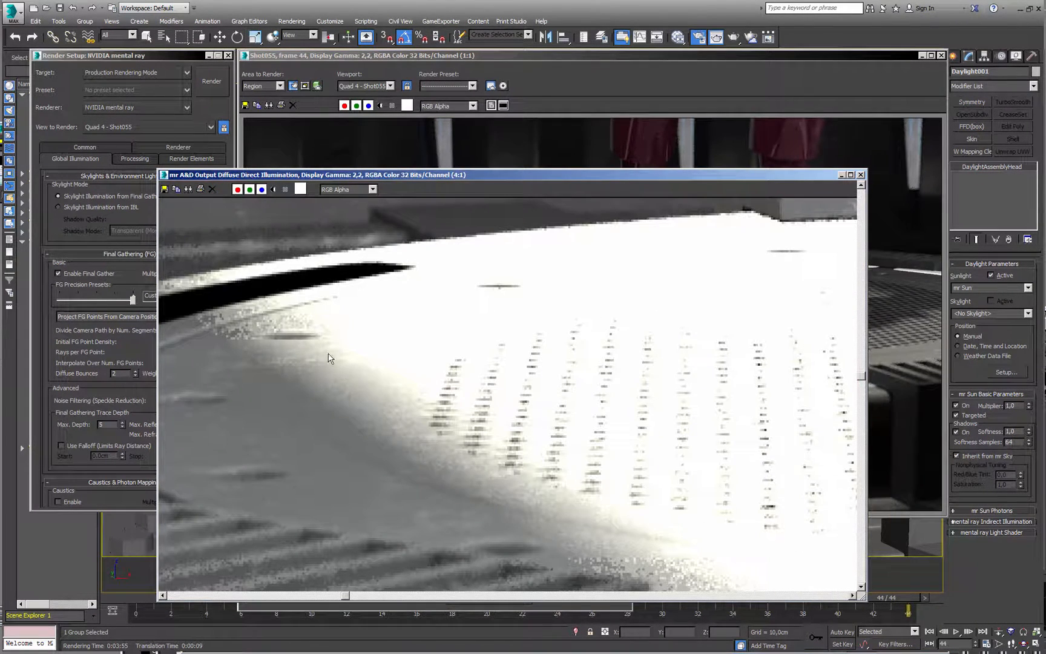
{"action": "scroll", "coordinate": [372, 395], "scroll_direction": "down", "scroll_amount": 1}
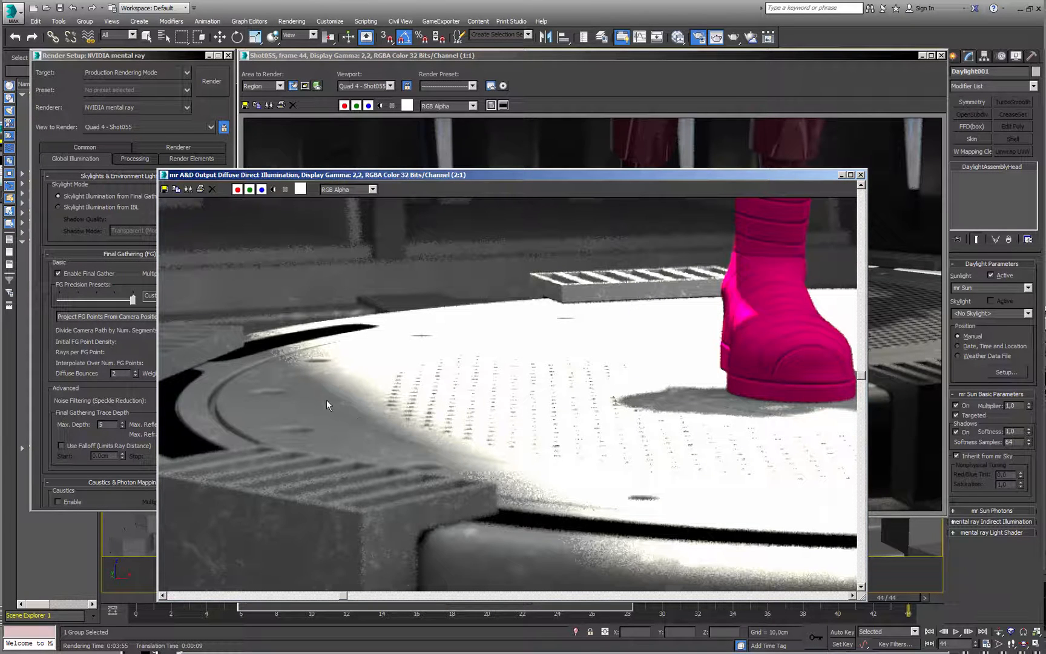
{"action": "left_click", "coordinate": [860, 175]}
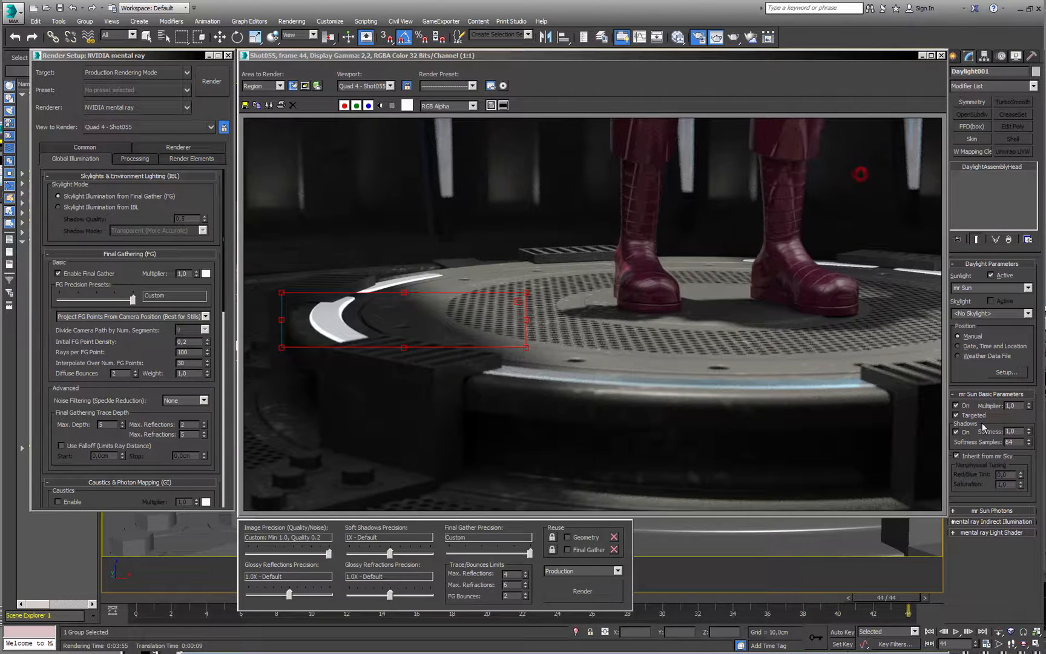
Set the mr Sun shadow Softness Samples to 128
{"action": "left_click", "coordinate": [517, 301]}
{"action": "left_click_drag", "start_coordinate": [1019, 441], "coordinate": [979, 430]}
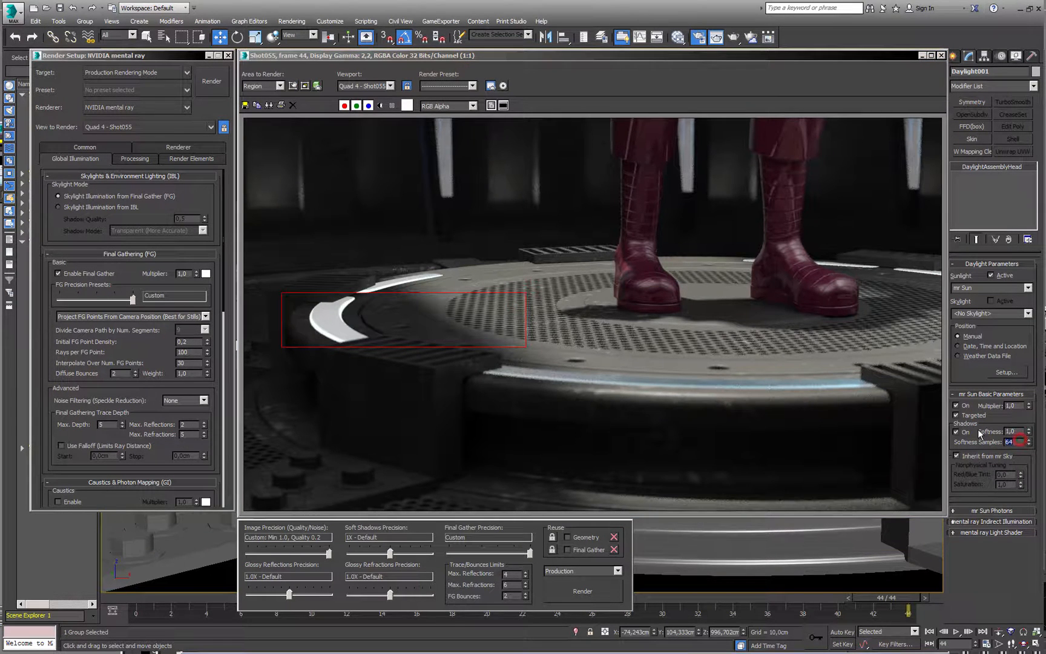
{"action": "key", "text": "Return"}
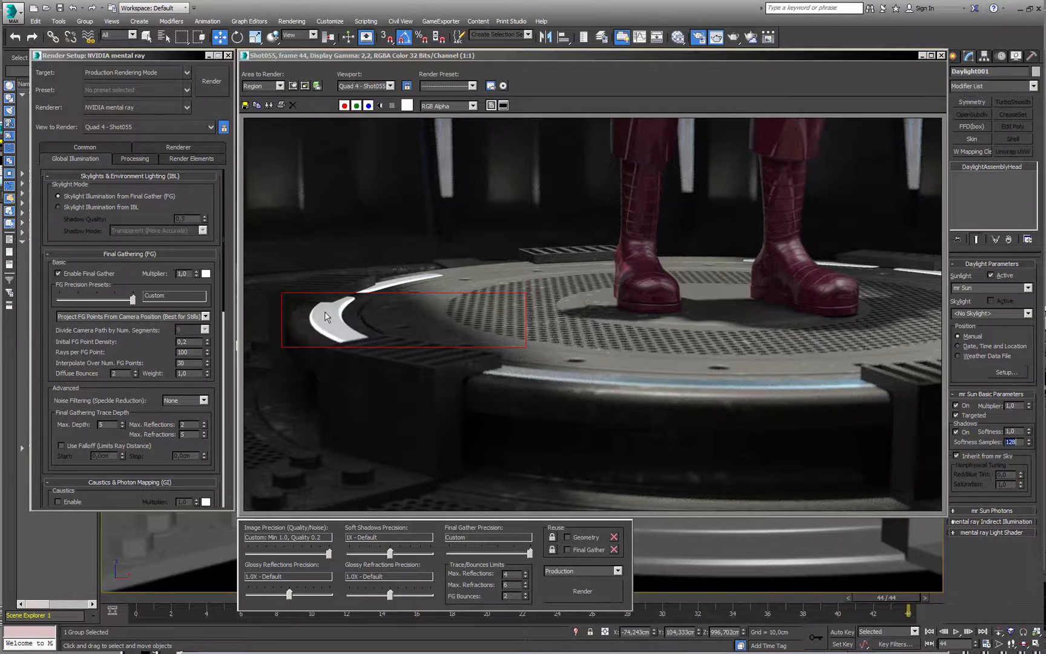
Resize and move the render region over the right boot's toe and the platform edge below it
{"action": "left_click", "coordinate": [292, 86]}
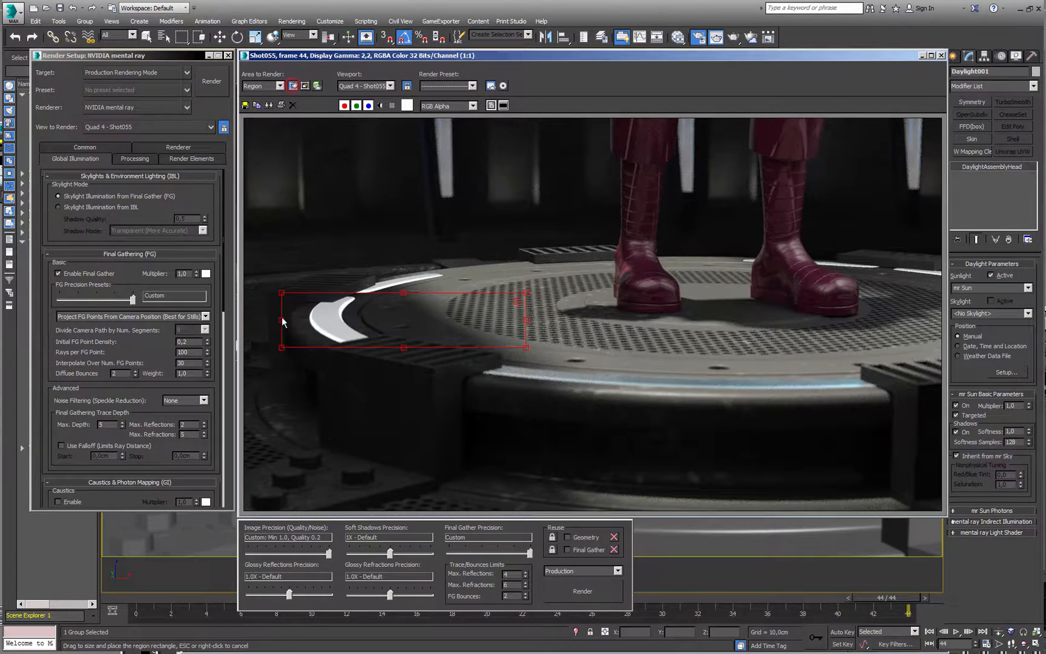
{"action": "left_click_drag", "start_coordinate": [281, 320], "coordinate": [402, 311]}
{"action": "left_click_drag", "start_coordinate": [483, 326], "coordinate": [839, 292]}
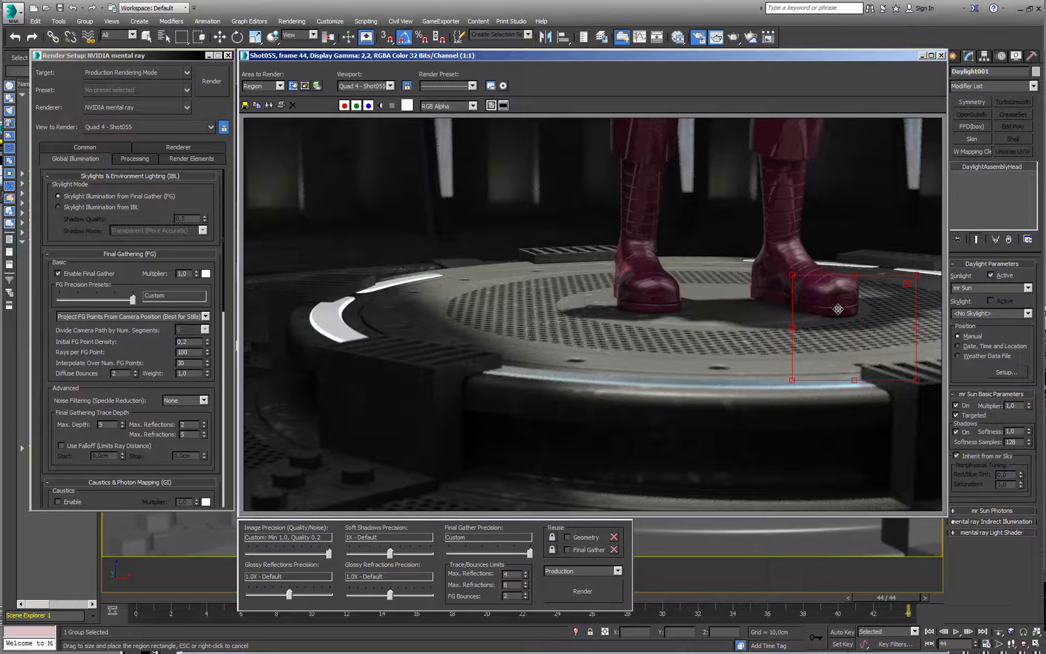
{"action": "left_click_drag", "start_coordinate": [916, 381], "coordinate": [909, 399]}
Set the reflection Glossy Samples of the CPA_IM_PlatformInt material to 128
{"action": "left_click", "coordinate": [677, 37]}
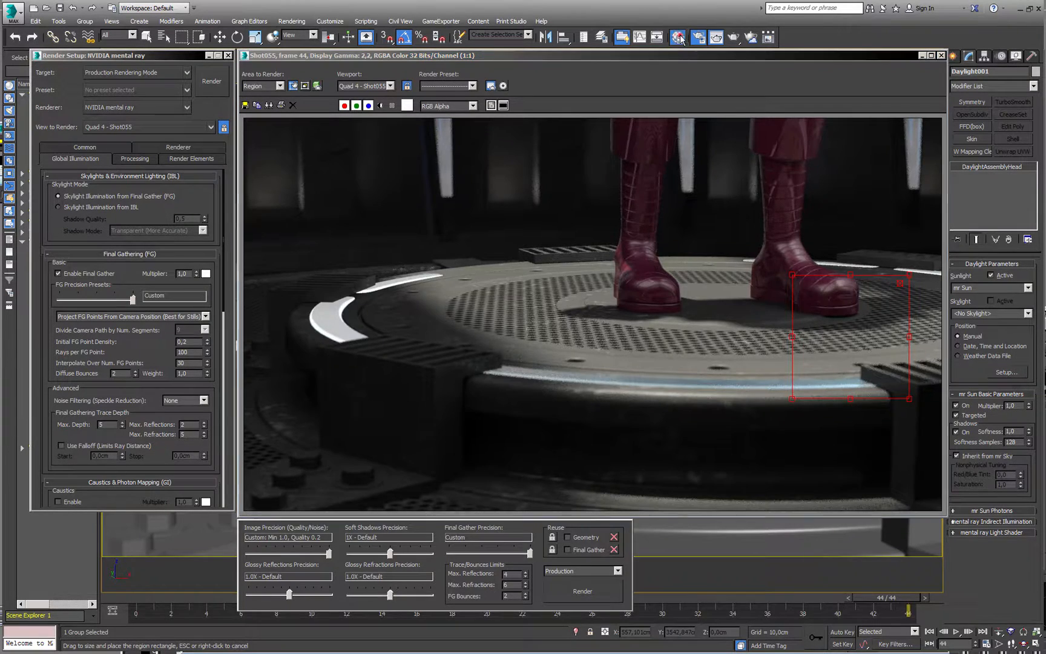
{"action": "middle_click_drag", "start_coordinate": [563, 392], "coordinate": [467, 651]}
{"action": "double_click", "coordinate": [462, 265]}
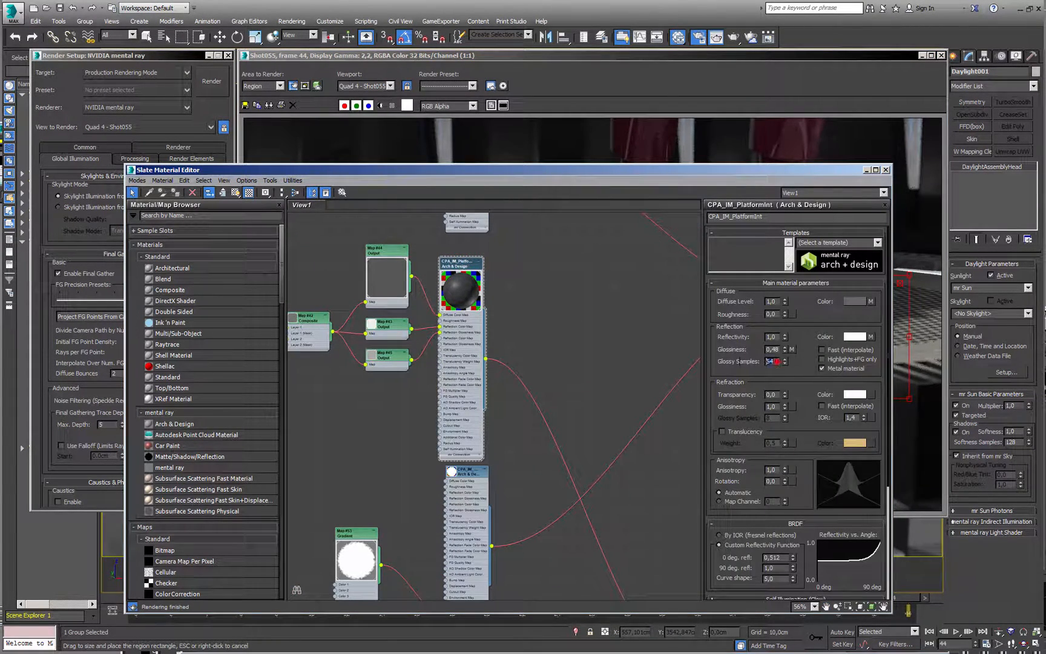
{"action": "type", "text": "128"}
{"action": "key", "text": "Return"}
Change the reflection Glossy Samples of the CPA_IM_PlatformCutout material and close the material editor
{"action": "middle_click_drag", "start_coordinate": [550, 450], "coordinate": [533, 186]}
{"action": "double_click", "coordinate": [444, 419]}
{"action": "left_click_drag", "start_coordinate": [776, 340], "coordinate": [732, 347]}
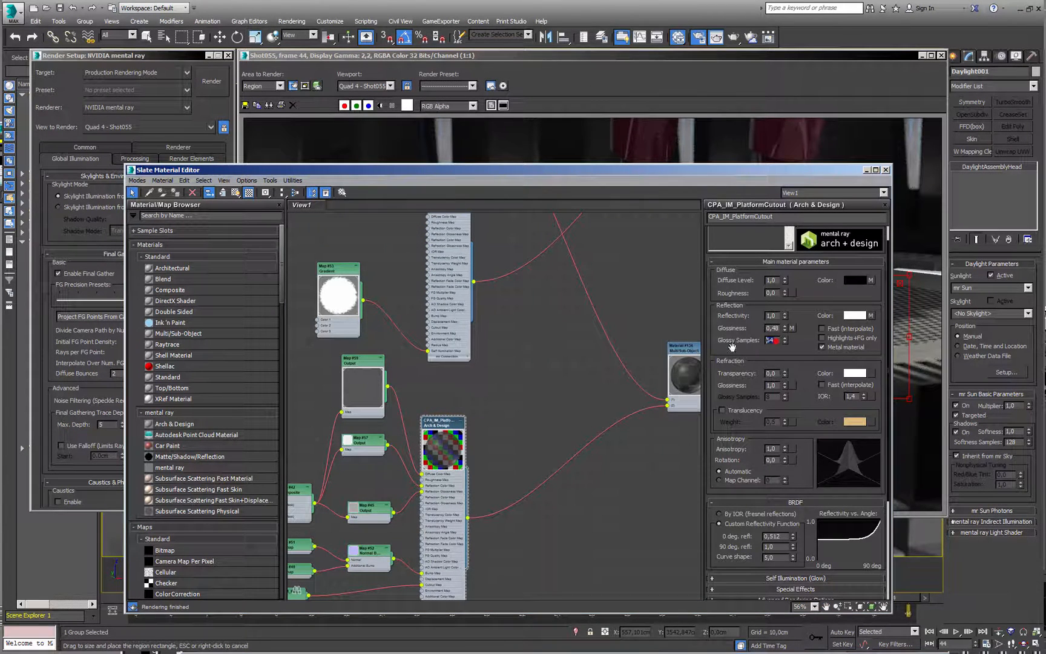
{"action": "left_click", "coordinate": [886, 170]}
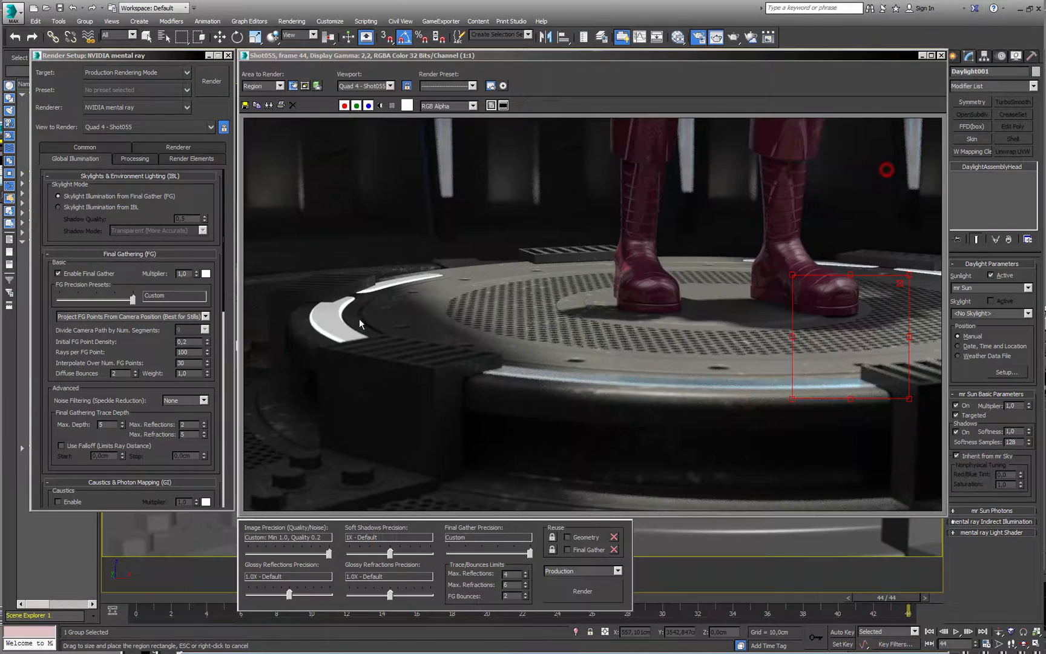
Lower the contrast/noise threshold, setting green and blue to 0,004 and alpha to 0,003
{"action": "left_click", "coordinate": [185, 147]}
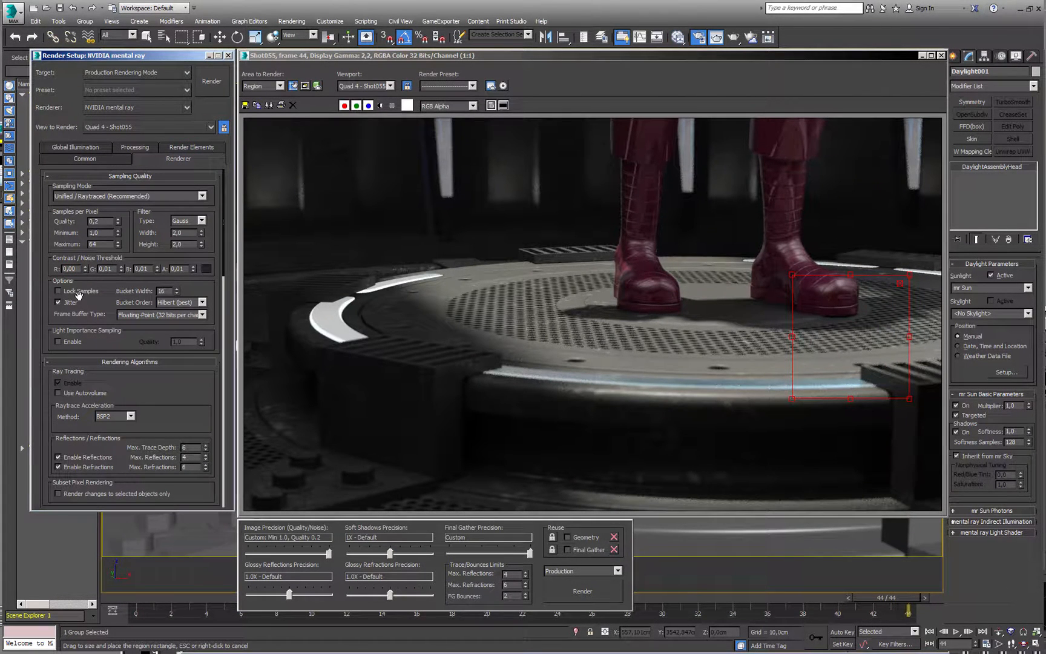
{"action": "double_click", "coordinate": [108, 268]}
{"action": "type", "text": "0,004"}
{"action": "double_click", "coordinate": [142, 268]}
{"action": "type", "text": "0,004"}
{"action": "double_click", "coordinate": [179, 268]}
{"action": "type", "text": "0,004"}
{"action": "key", "text": "BackSpace"}
{"action": "type", "text": "3"}
Review the maximum samples per pixel and the Final Gathering settings
{"action": "left_click", "coordinate": [134, 245]}
{"action": "double_click", "coordinate": [106, 243]}
{"action": "double_click", "coordinate": [106, 243]}
{"action": "left_click", "coordinate": [92, 147]}
{"action": "left_click_drag", "start_coordinate": [146, 343], "coordinate": [144, 345]}
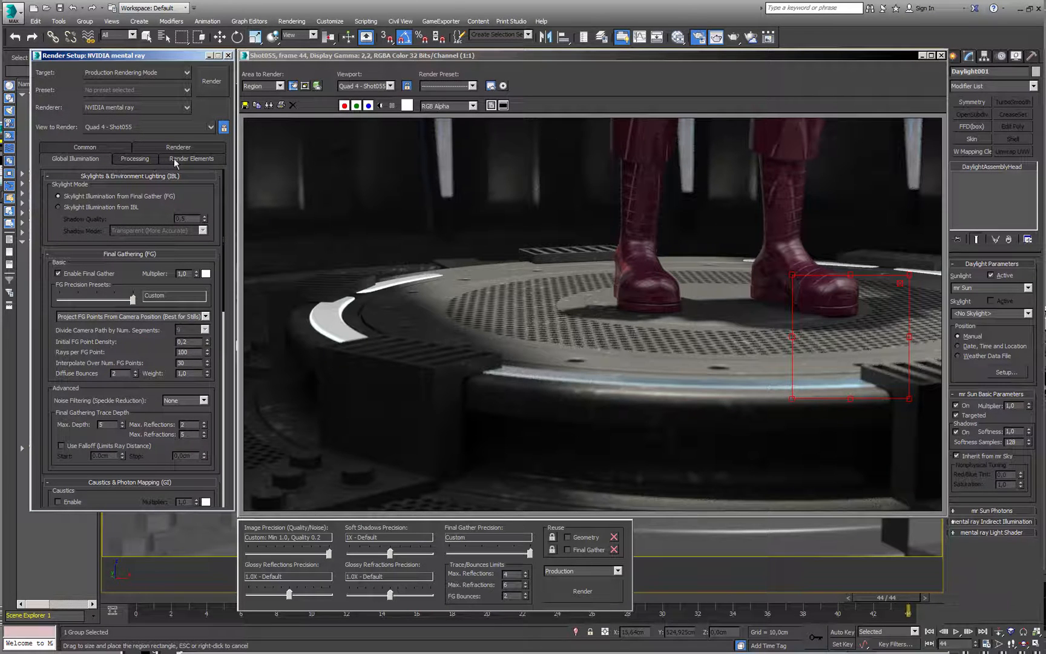
Start a region test render with the sampling quality at 0,3 and cancel it
{"action": "left_click", "coordinate": [160, 147]}
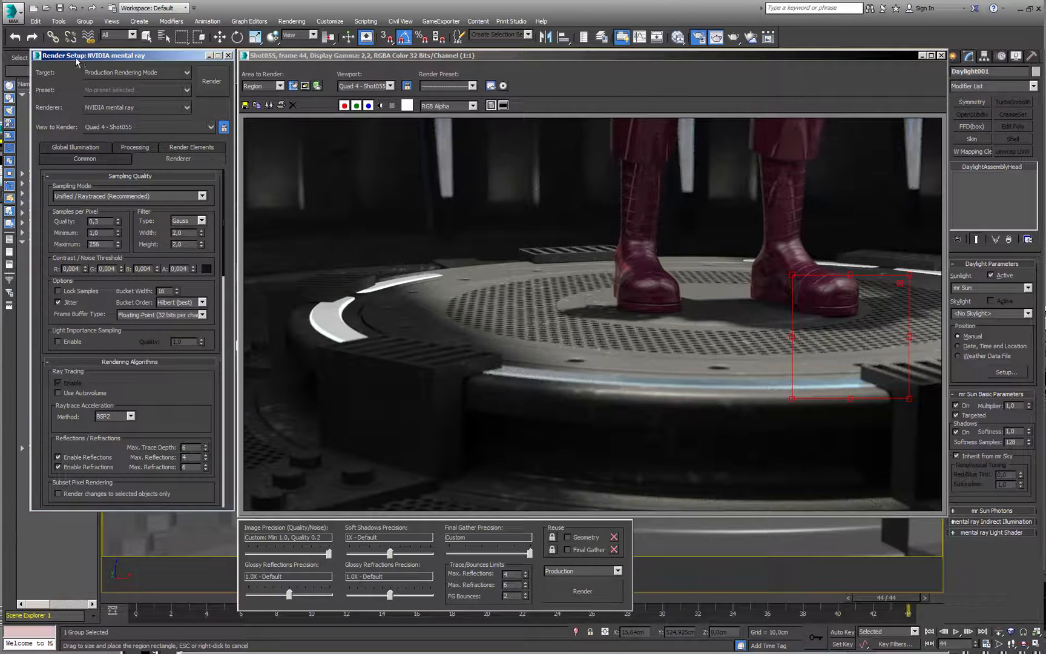
{"action": "left_click", "coordinate": [212, 81]}
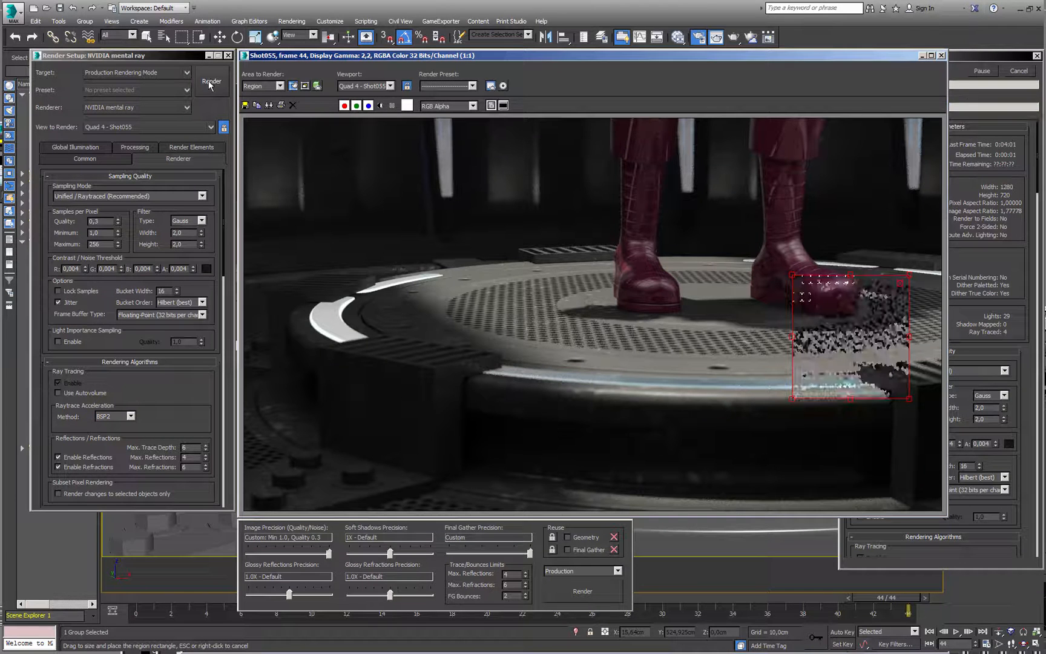
{"action": "left_click", "coordinate": [1014, 73]}
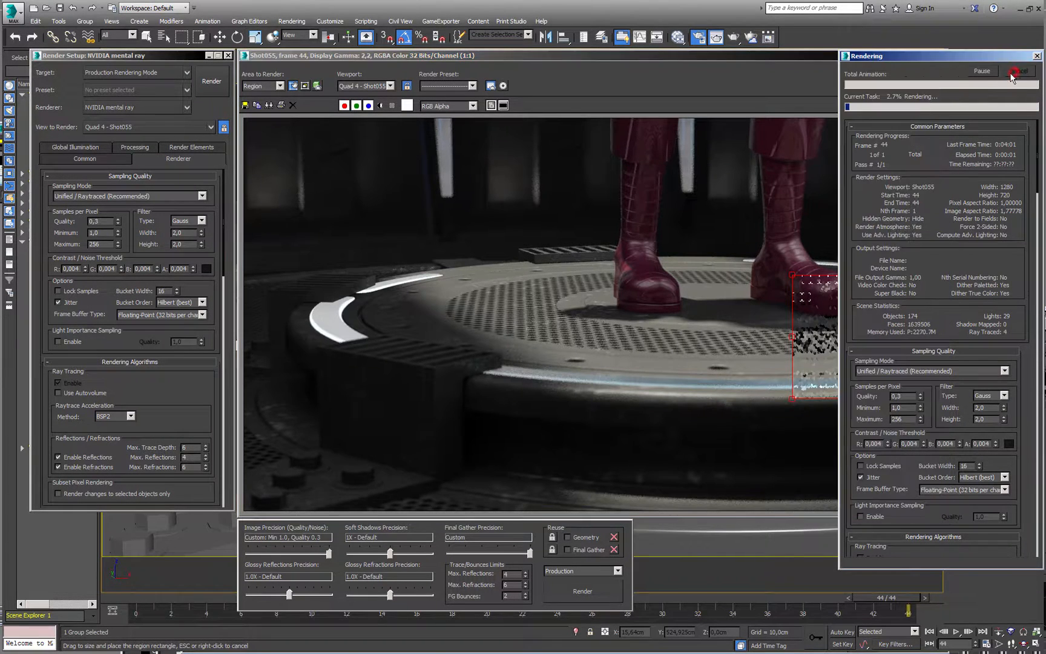
Set the maximum samples per pixel to 128, then start a region test render and cancel it
{"action": "double_click", "coordinate": [101, 244]}
{"action": "type", "text": "128"}
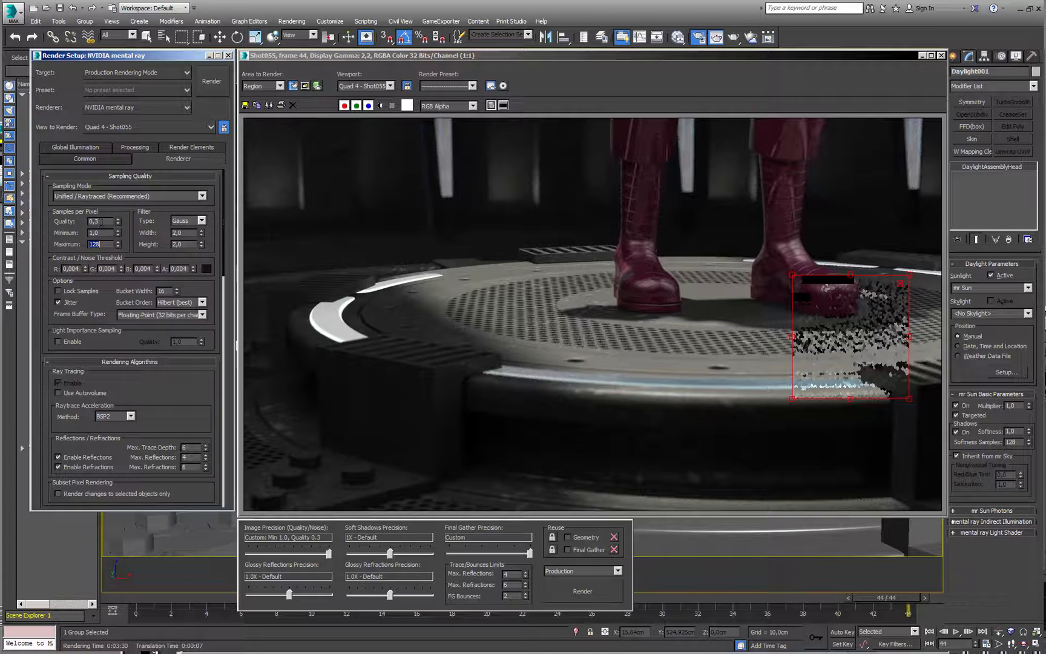
{"action": "left_click", "coordinate": [103, 220]}
{"action": "left_click", "coordinate": [212, 82]}
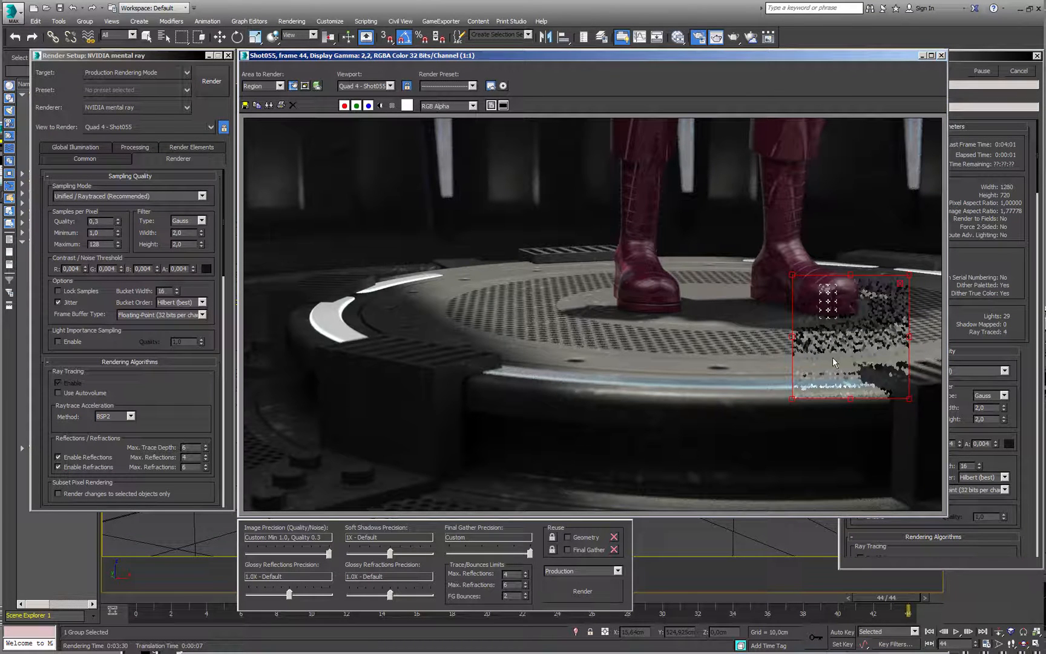
{"action": "left_click", "coordinate": [1021, 72]}
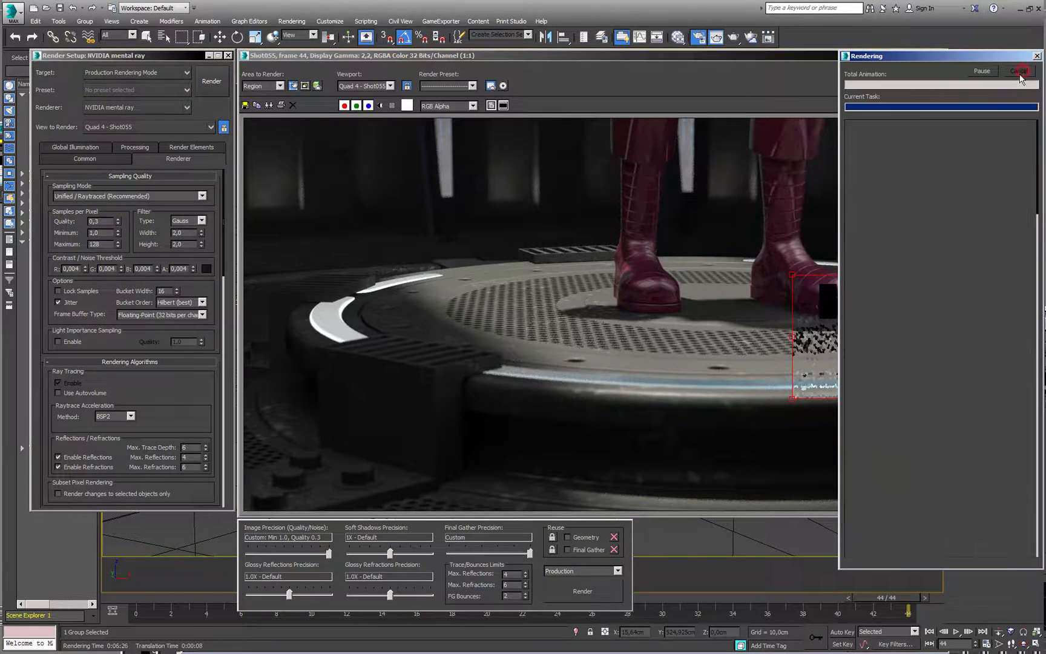
Lower the sampling quality to 0,24 and render the region around the boot again
{"action": "scroll", "coordinate": [862, 298], "scroll_direction": "up", "scroll_amount": 5}
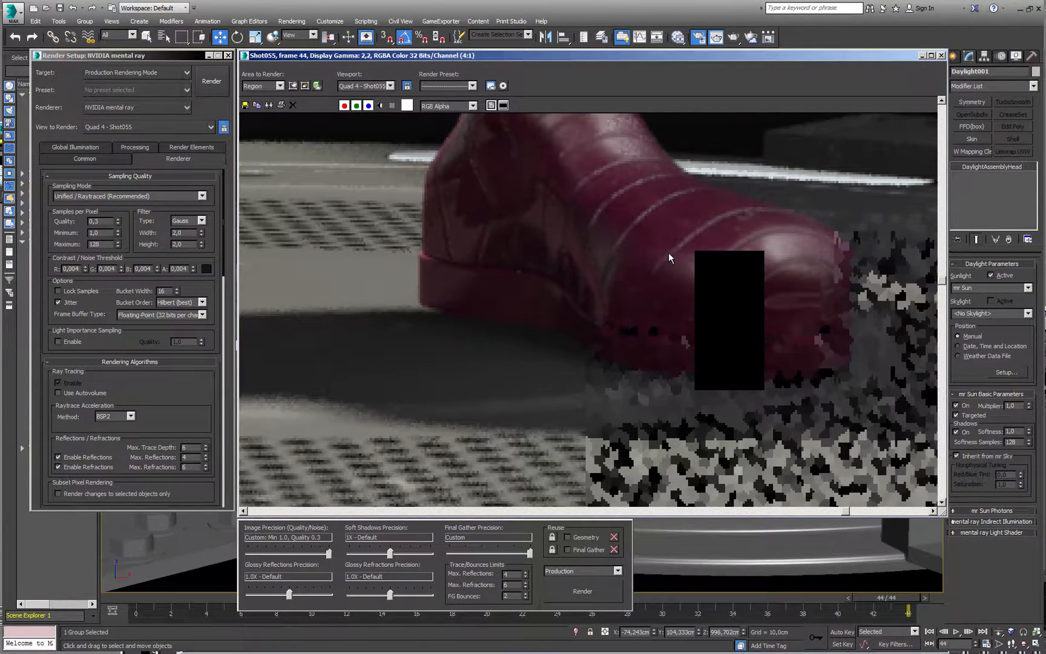
{"action": "scroll", "coordinate": [668, 253], "scroll_direction": "down", "scroll_amount": 5}
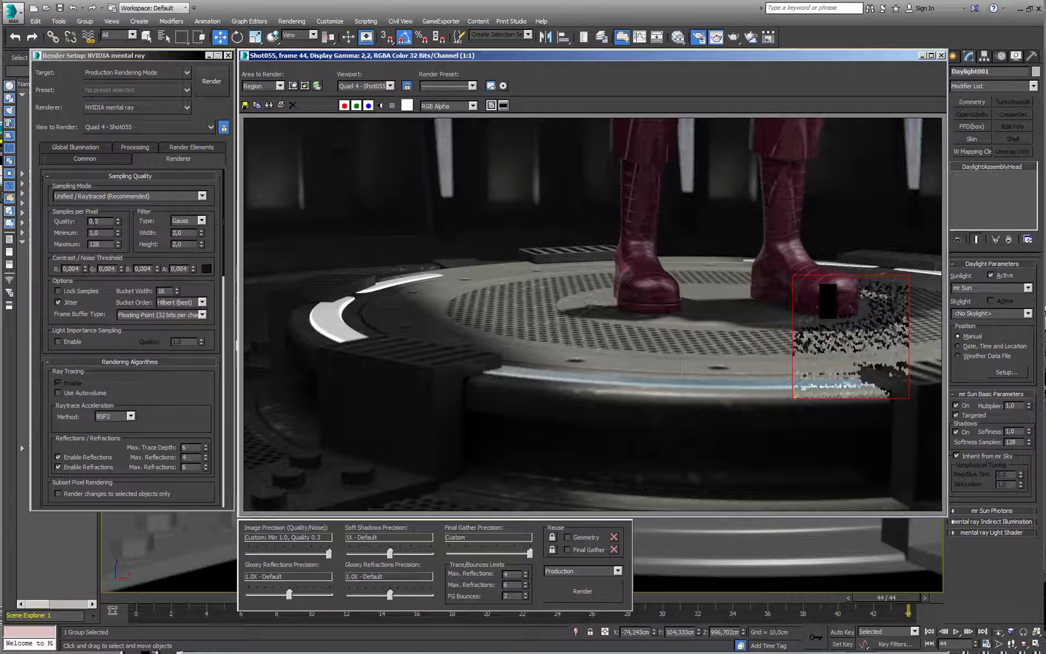
{"action": "left_click_drag", "start_coordinate": [118, 223], "coordinate": [123, 221]}
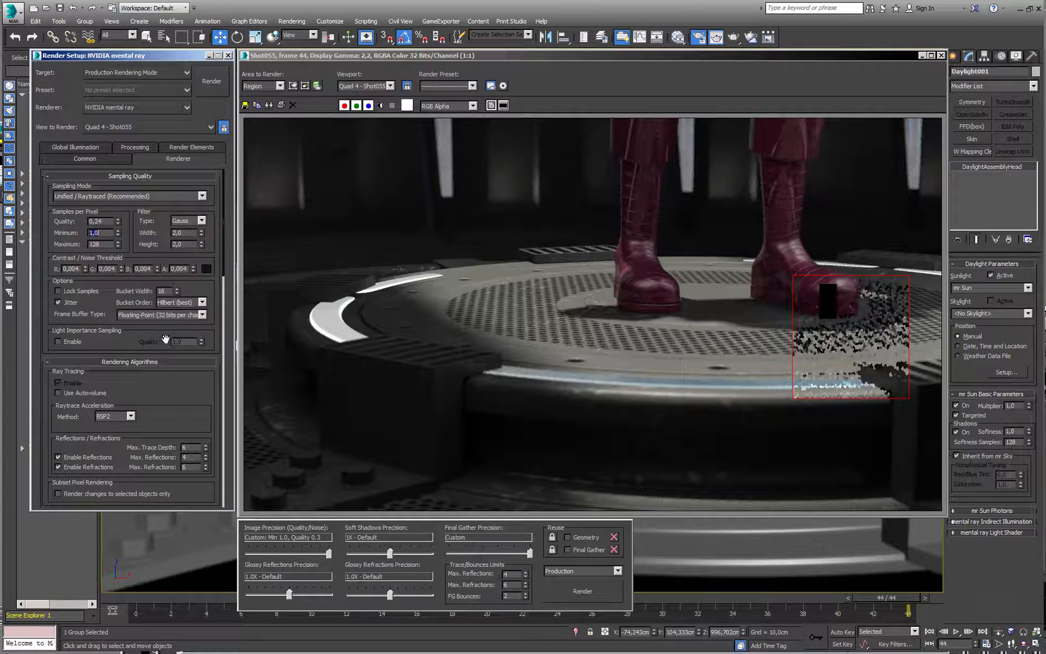
{"action": "left_click", "coordinate": [129, 340]}
{"action": "left_click", "coordinate": [212, 81]}
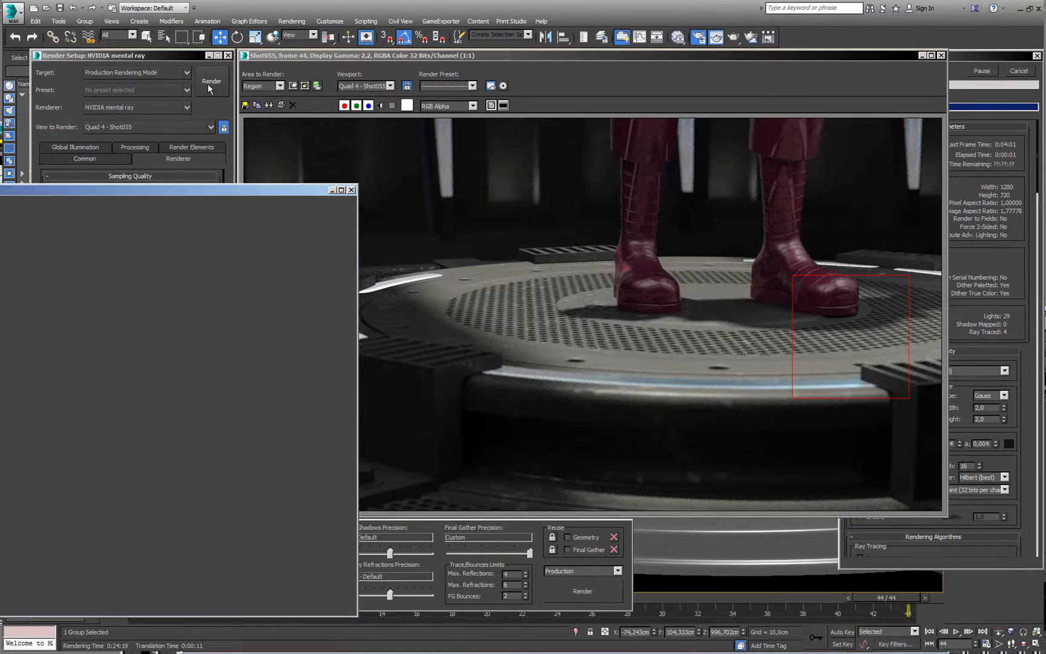
Review the first render element windows, including the colour mask and self-illumination passes, and close them
{"action": "left_click_drag", "start_coordinate": [179, 189], "coordinate": [400, 184]}
{"action": "left_click", "coordinate": [572, 185]}
{"action": "scroll", "coordinate": [427, 262], "scroll_direction": "up", "scroll_amount": 4}
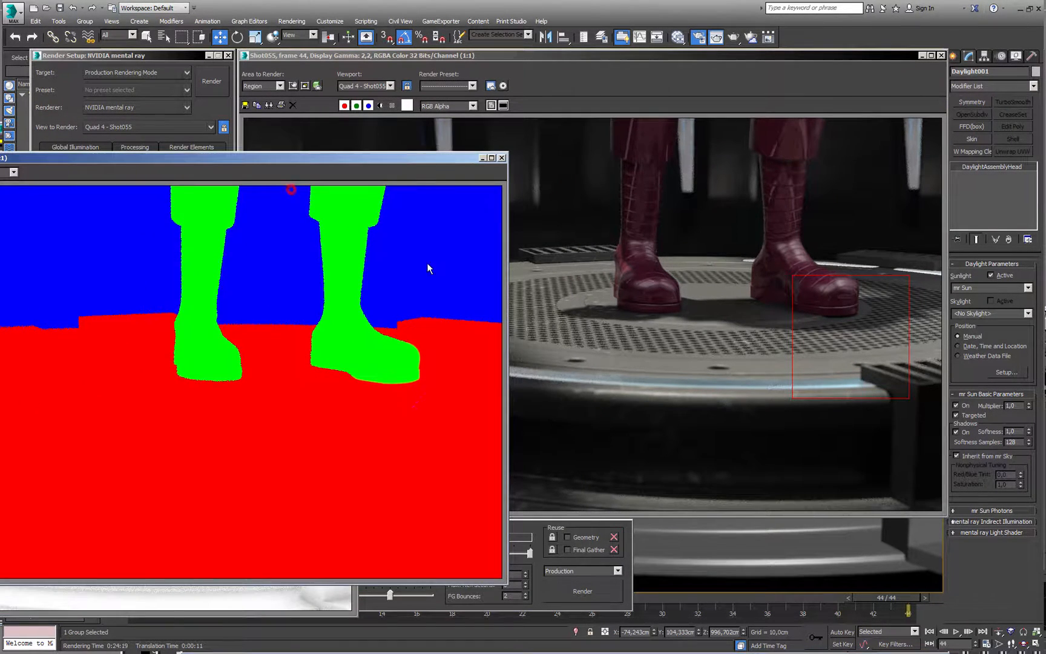
{"action": "scroll", "coordinate": [414, 326], "scroll_direction": "down", "scroll_amount": 4}
{"action": "left_click", "coordinate": [502, 157]}
{"action": "left_click_drag", "start_coordinate": [249, 189], "coordinate": [394, 189]}
{"action": "left_click", "coordinate": [494, 189]}
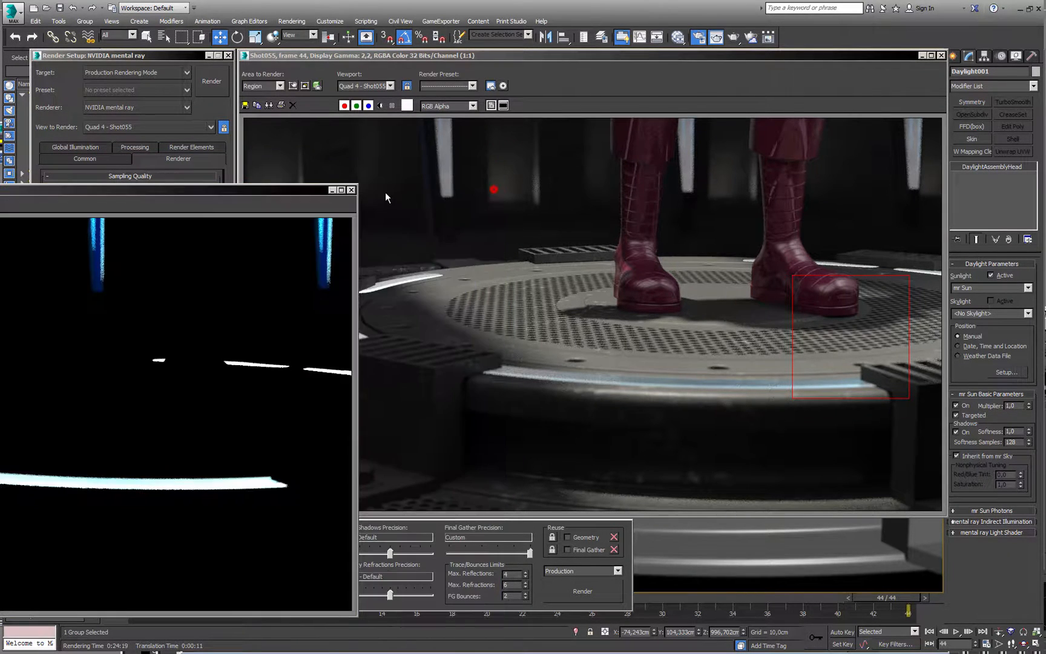
{"action": "left_click", "coordinate": [352, 190]}
Inspect the specular pass up close around the boots and platform, then close its window
{"action": "left_click_drag", "start_coordinate": [295, 190], "coordinate": [453, 170]}
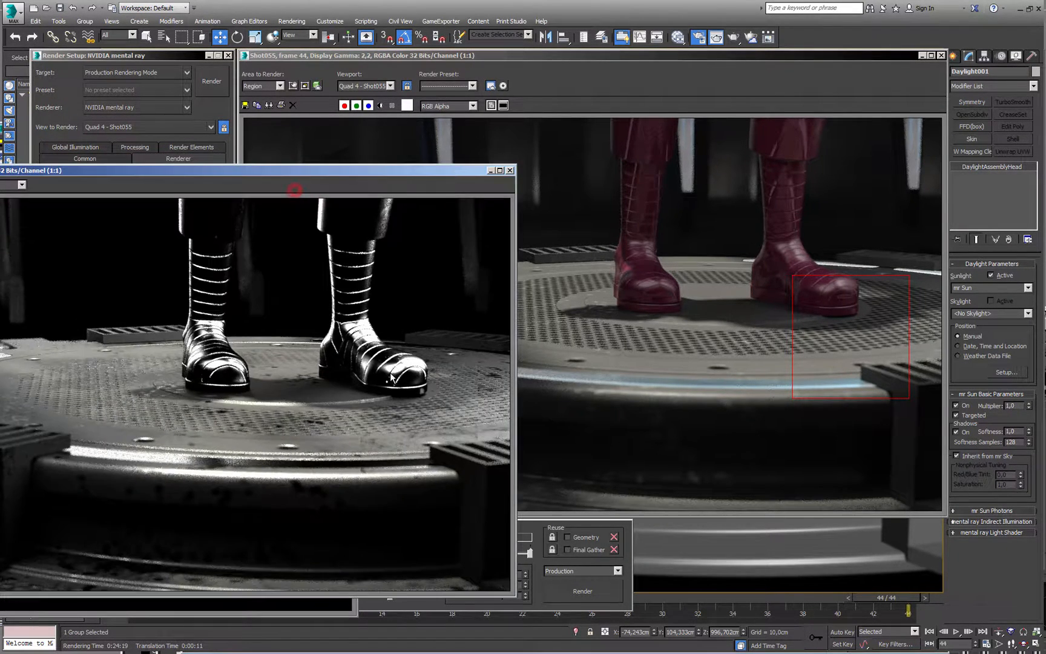
{"action": "scroll", "coordinate": [414, 447], "scroll_direction": "up", "scroll_amount": 1}
{"action": "middle_click_drag", "start_coordinate": [414, 447], "coordinate": [351, 469]}
{"action": "left_click", "coordinate": [510, 169]}
Examine the reflection pass for noise on the boot and platform surfaces, then close its window
{"action": "left_click_drag", "start_coordinate": [237, 190], "coordinate": [446, 178]}
{"action": "left_click", "coordinate": [422, 188]}
{"action": "scroll", "coordinate": [422, 398], "scroll_direction": "up", "scroll_amount": 1}
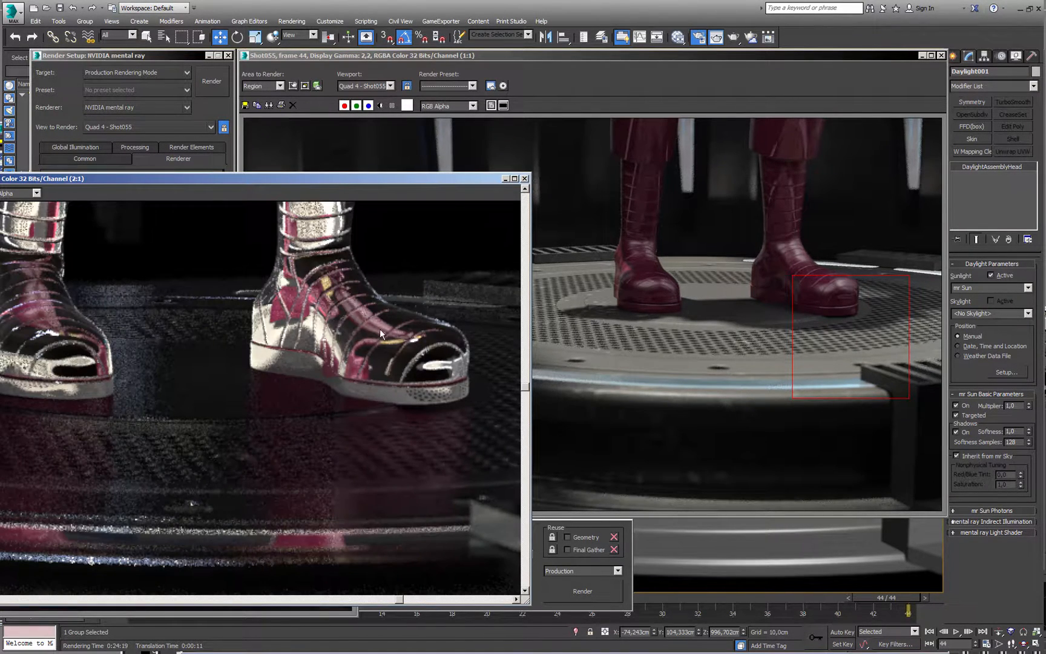
{"action": "middle_click_drag", "start_coordinate": [446, 458], "coordinate": [318, 425]}
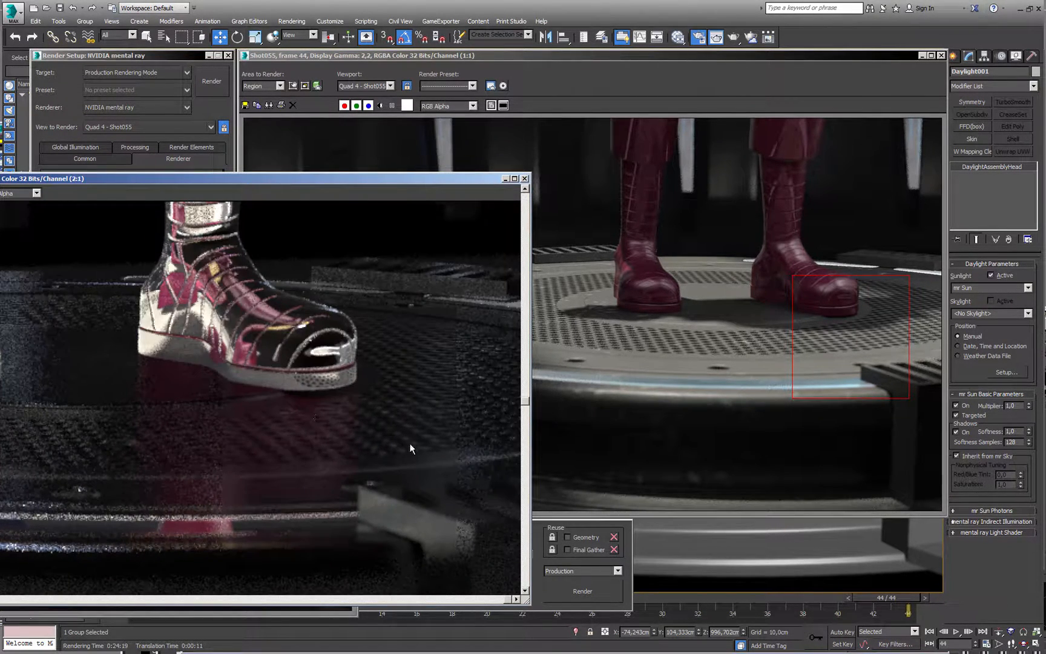
{"action": "middle_click_drag", "start_coordinate": [410, 443], "coordinate": [365, 377]}
{"action": "middle_click_drag", "start_coordinate": [439, 404], "coordinate": [390, 444]}
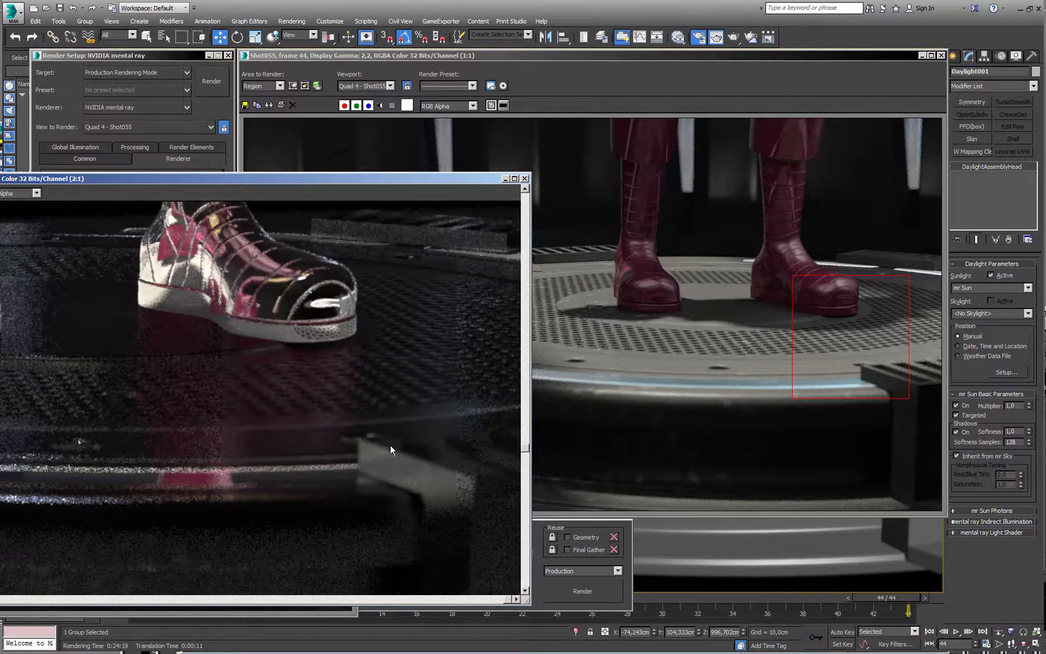
{"action": "left_click", "coordinate": [524, 178]}
Close the remaining render element windows and inspect the re-rendered region around the boots for noise
{"action": "left_click_drag", "start_coordinate": [248, 188], "coordinate": [457, 192]}
{"action": "left_click", "coordinate": [561, 191]}
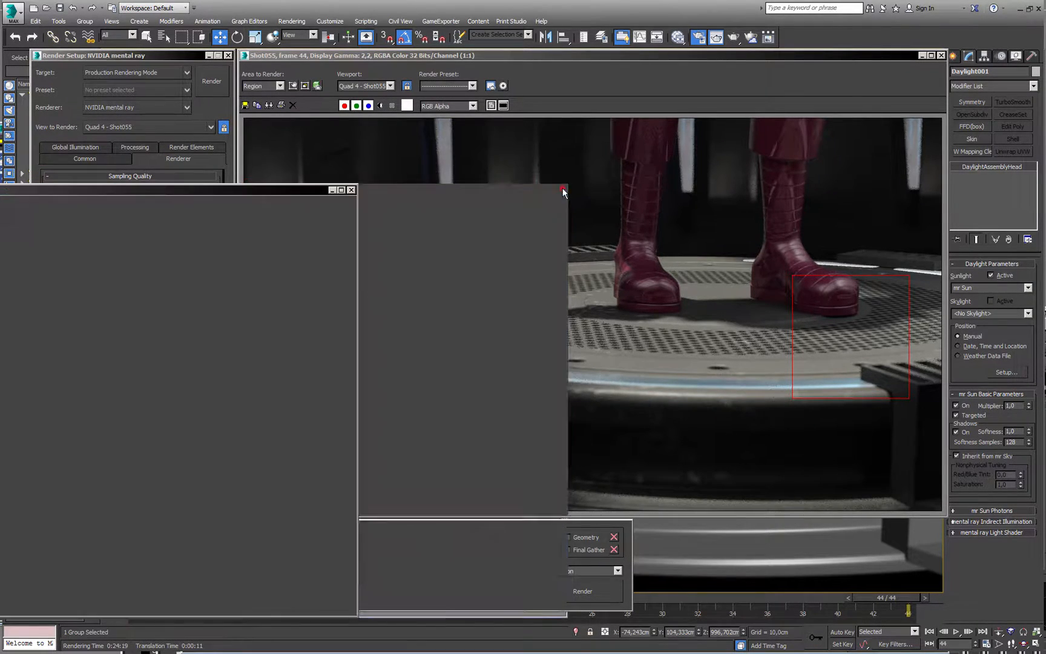
{"action": "left_click_drag", "start_coordinate": [295, 189], "coordinate": [519, 192]}
{"action": "left_click", "coordinate": [576, 192]}
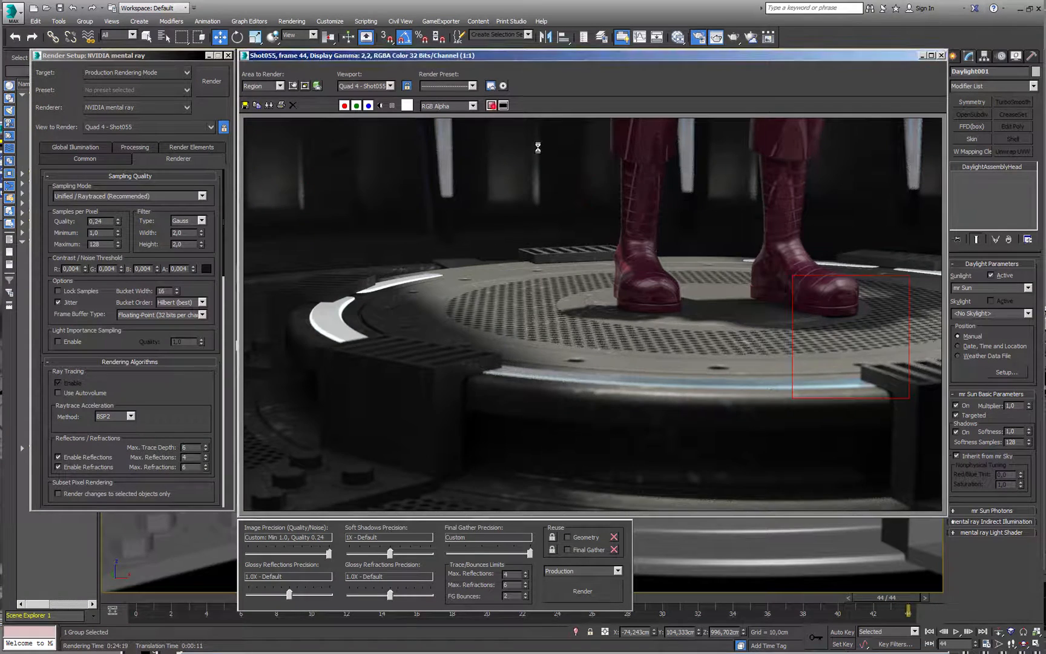
{"action": "scroll", "coordinate": [857, 359], "scroll_direction": "up", "scroll_amount": 1}
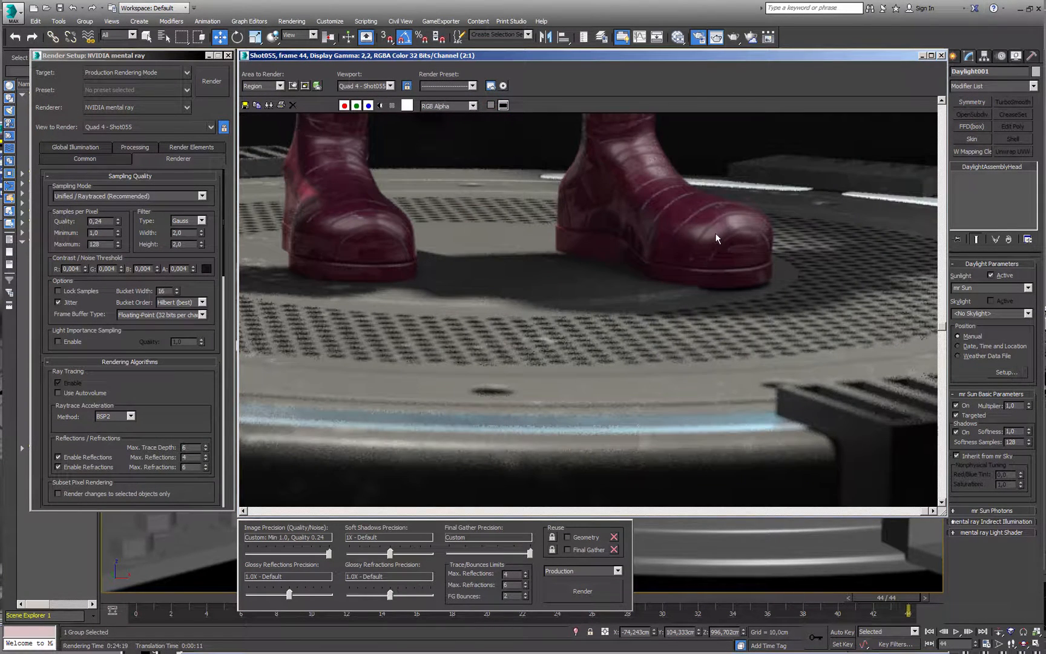
{"action": "scroll", "coordinate": [747, 237], "scroll_direction": "down", "scroll_amount": 1}
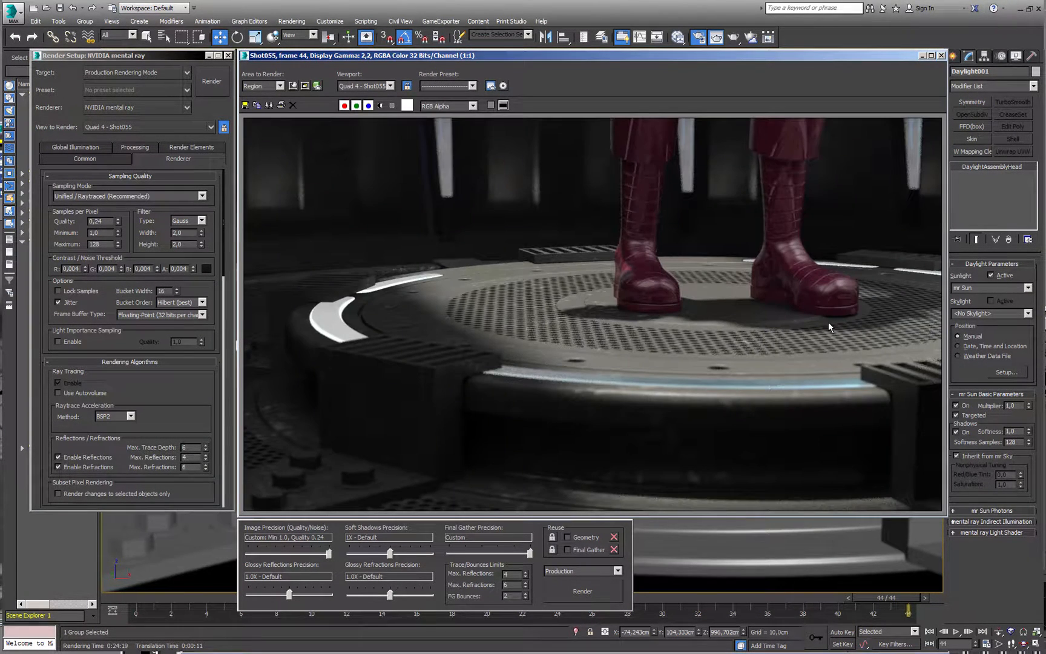
Select the Shot055 camera and check its Enable Depth of Field setting
{"action": "left_click_drag", "start_coordinate": [199, 49], "coordinate": [189, 108]}
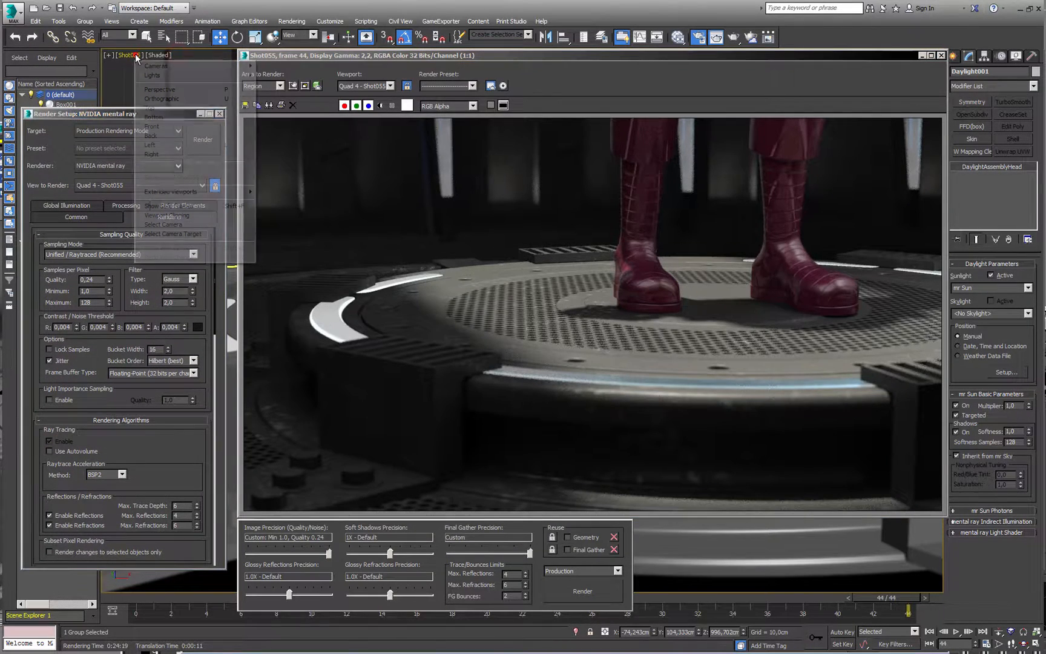
{"action": "left_click", "coordinate": [129, 55]}
{"action": "left_click", "coordinate": [167, 223]}
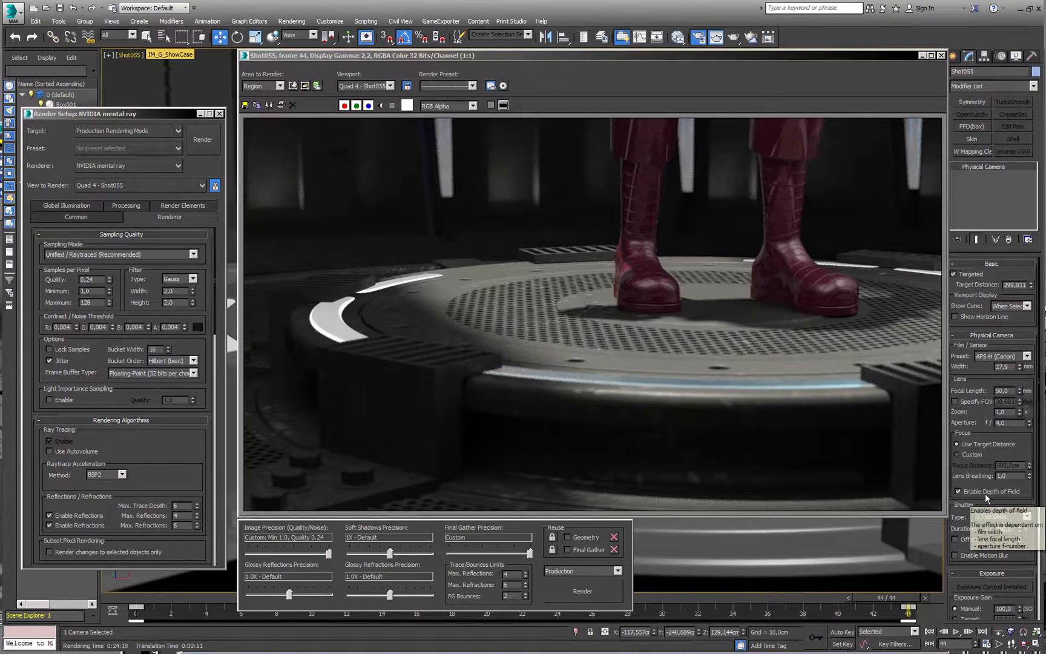
{"action": "left_click", "coordinate": [959, 491]}
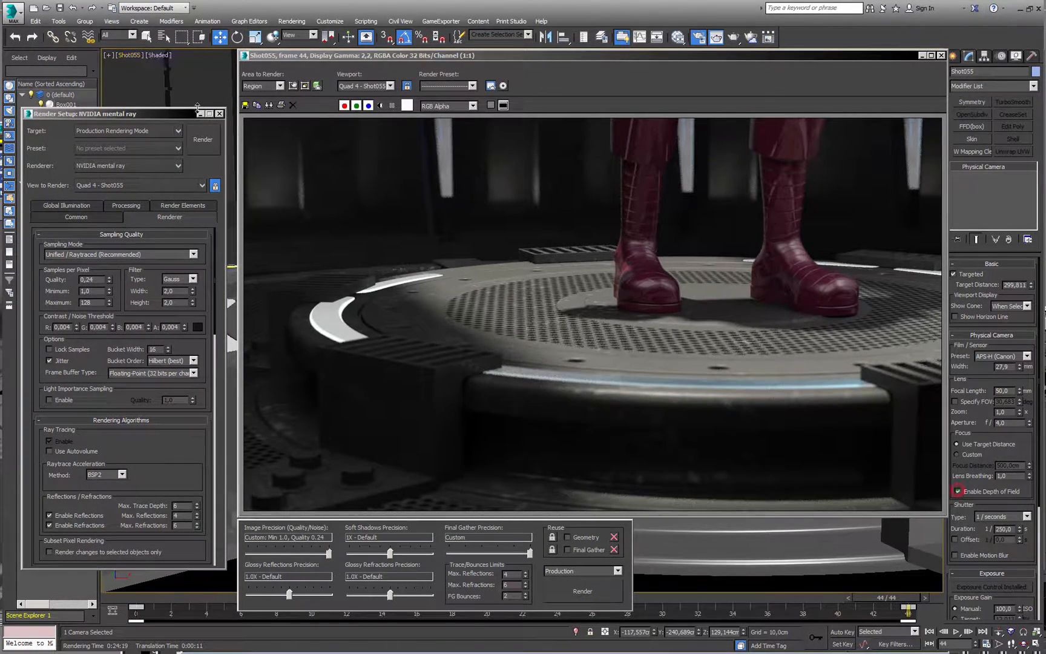
{"action": "left_click_drag", "start_coordinate": [196, 110], "coordinate": [190, 59]}
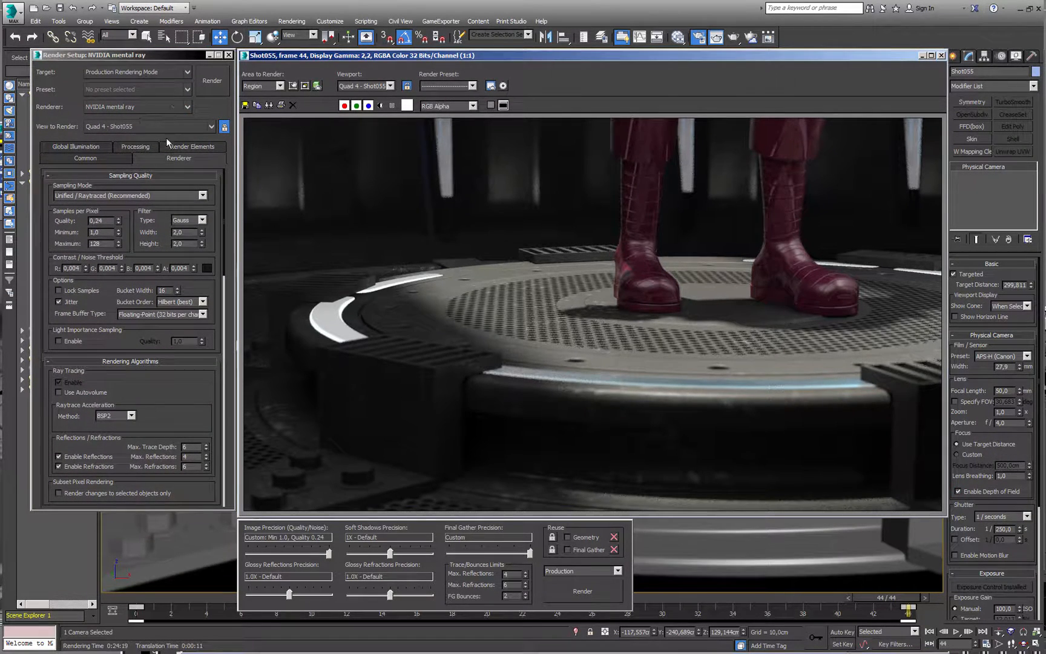
Set Final Gather to point density 0,3, 150 rays per point and 3 diffuse bounces, and change the render area to View
{"action": "left_click", "coordinate": [76, 147]}
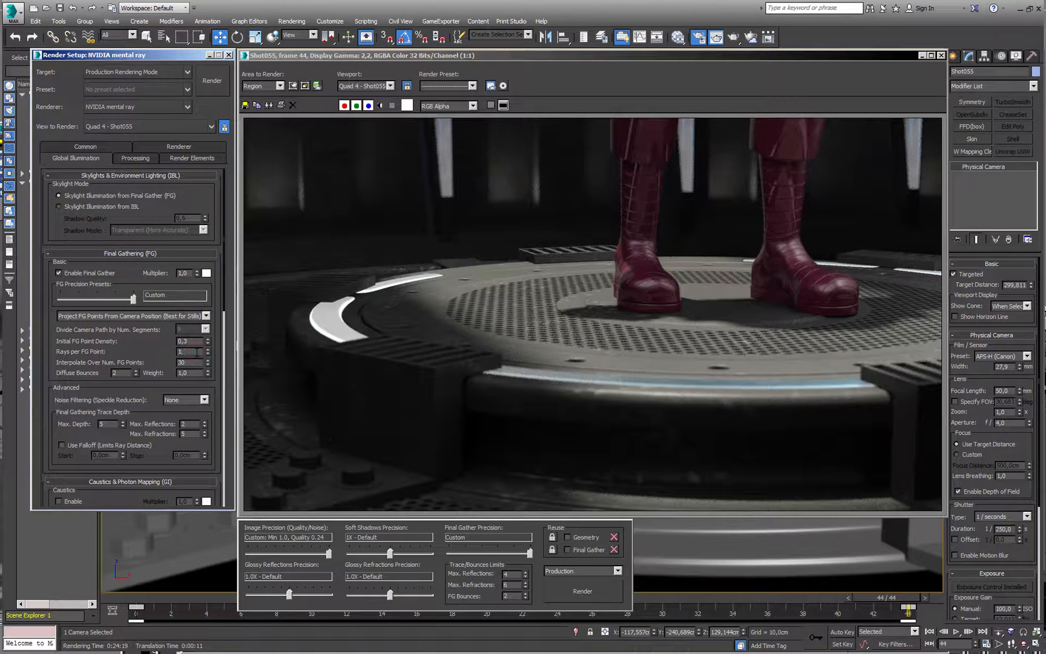
{"action": "left_click", "coordinate": [137, 370]}
{"action": "left_click", "coordinate": [267, 88]}
{"action": "left_click", "coordinate": [257, 94]}
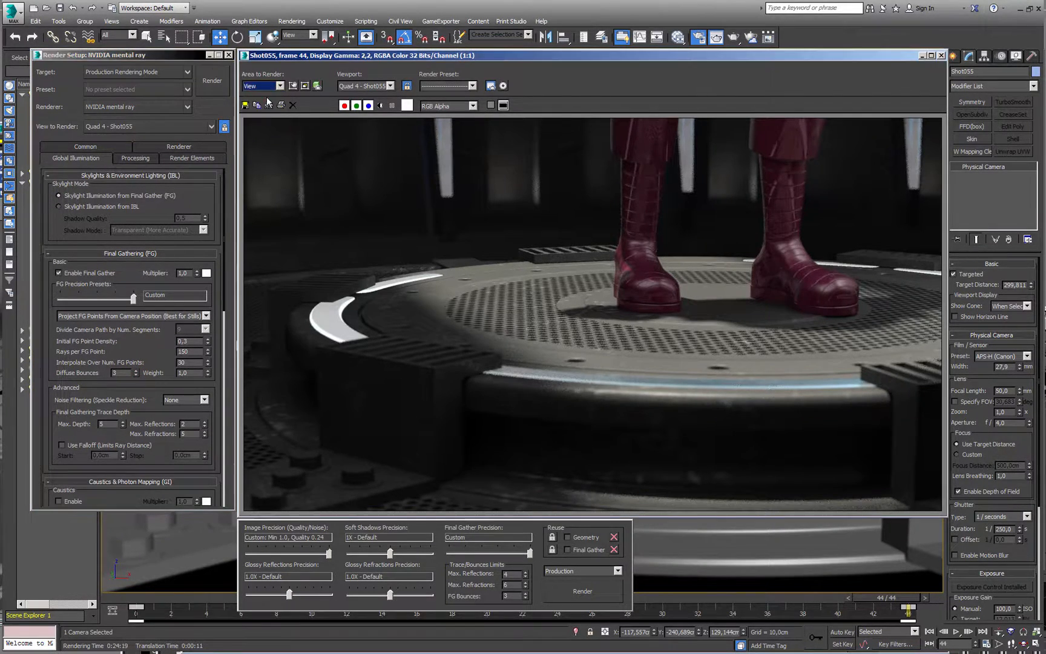
Set Final Gather caching to One File Per Frame mode with Incrementally Add FG Points to FG Map Files
{"action": "scroll", "coordinate": [154, 371], "scroll_direction": "down", "scroll_amount": 5}
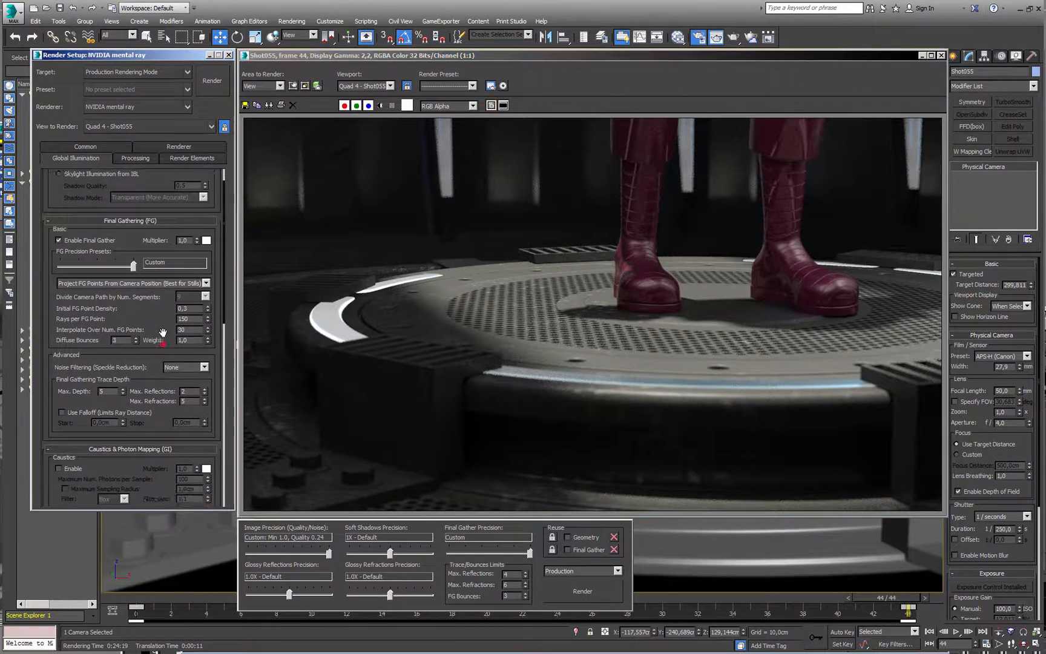
{"action": "scroll", "coordinate": [166, 299], "scroll_direction": "down", "scroll_amount": 5}
{"action": "left_click", "coordinate": [121, 338]}
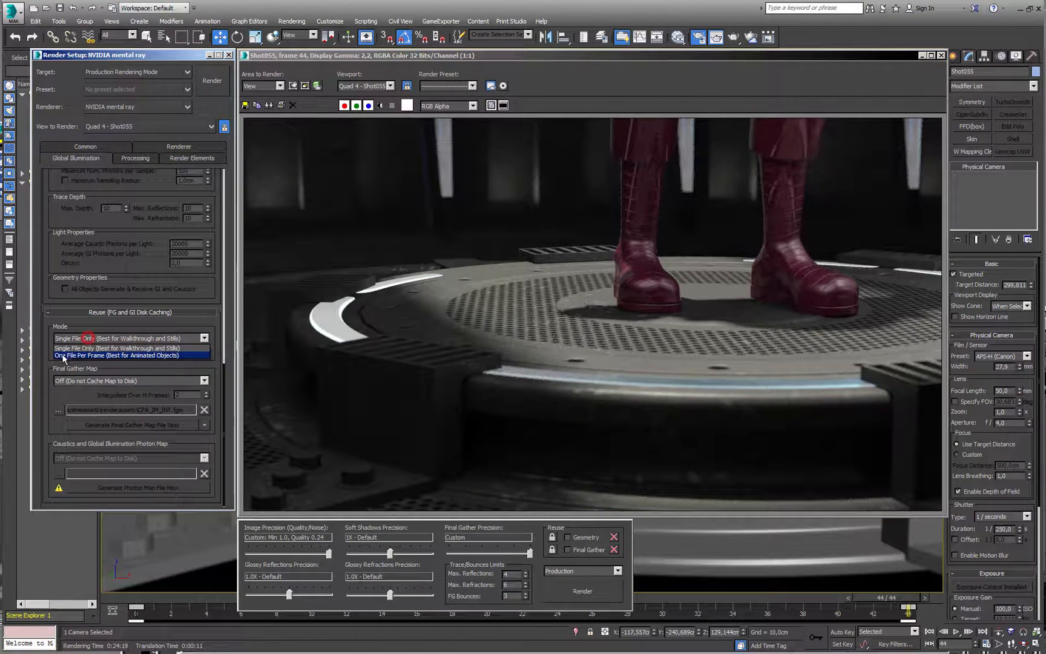
{"action": "left_click", "coordinate": [138, 356]}
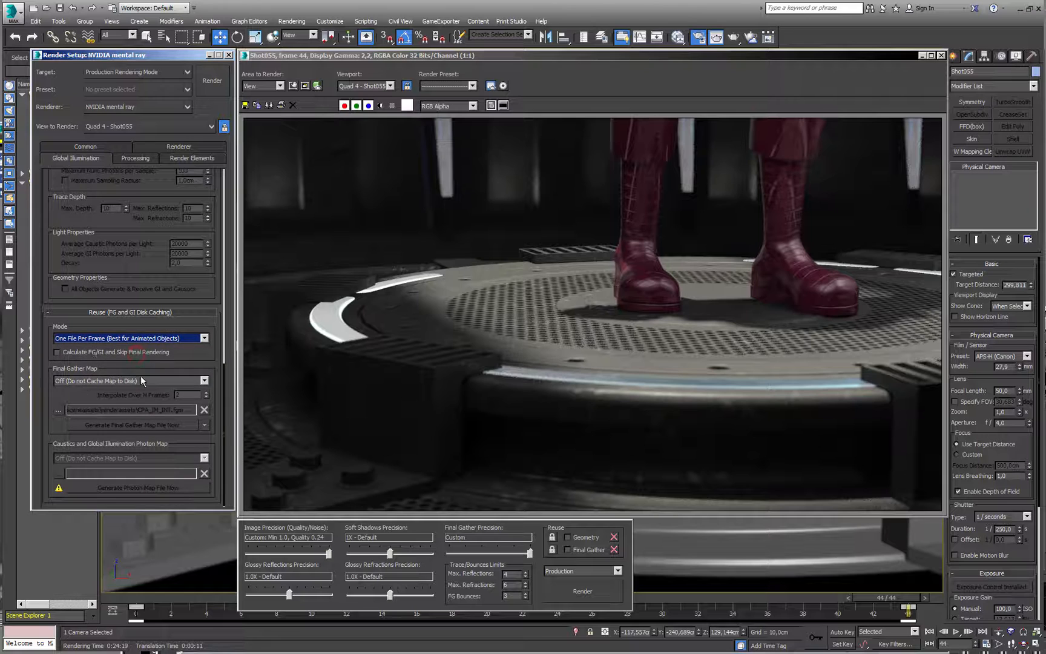
{"action": "left_click", "coordinate": [80, 380]}
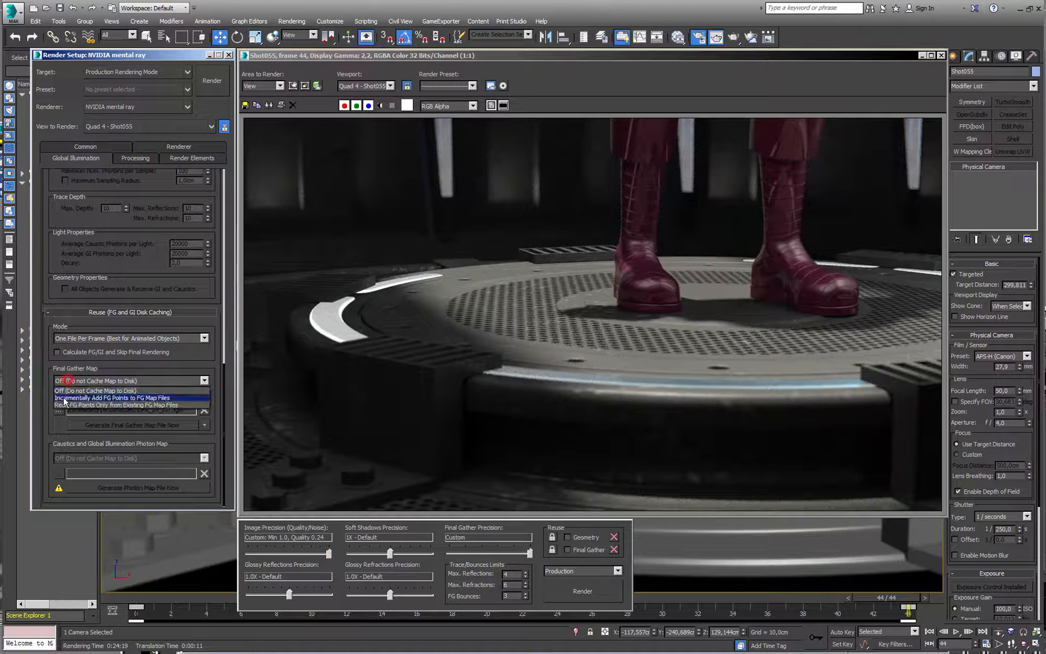
{"action": "left_click", "coordinate": [108, 398]}
Create a shot055 folder in renderassets and set the Final Gather map file there as shot055_.fgm
{"action": "left_click", "coordinate": [58, 411]}
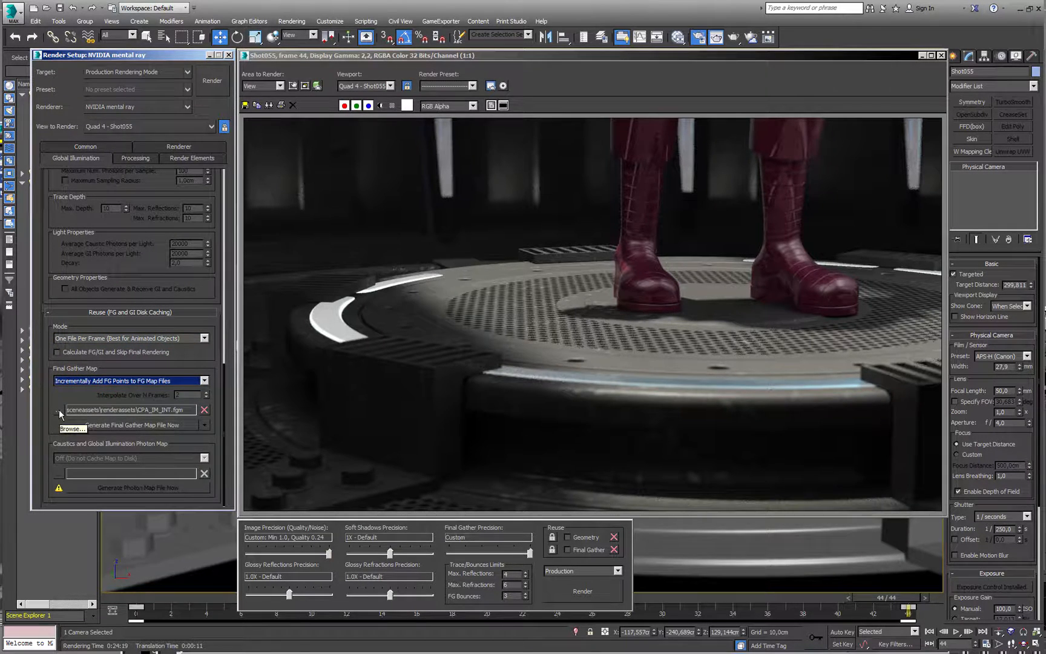
{"action": "right_click", "coordinate": [113, 179]}
{"action": "left_click", "coordinate": [206, 265]}
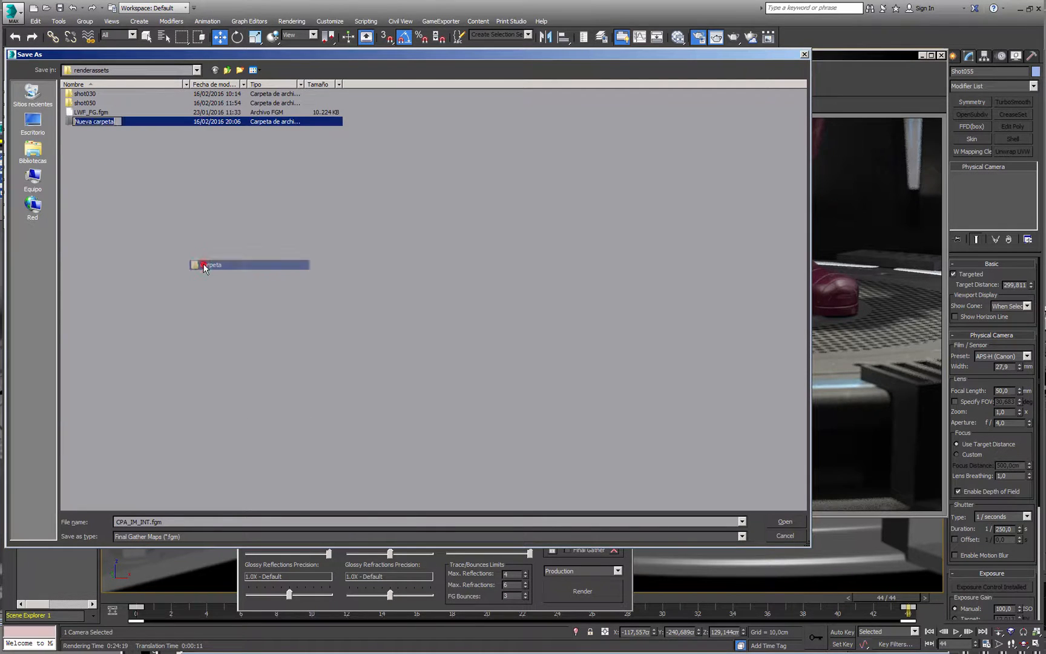
{"action": "type", "text": "shot055"}
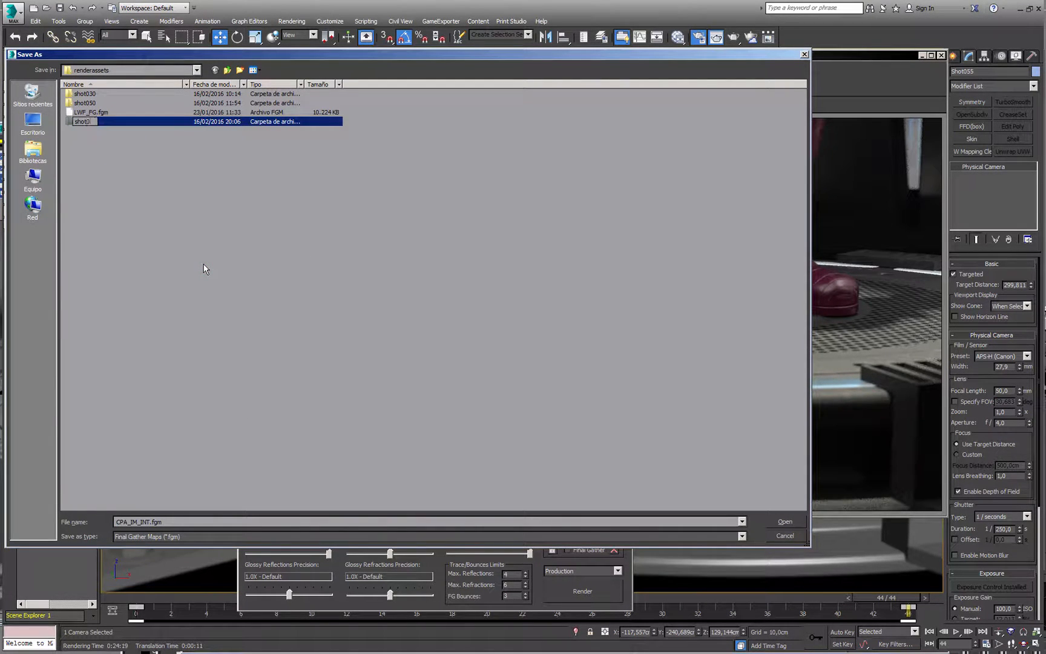
{"action": "double_click", "coordinate": [69, 123]}
{"action": "double_click", "coordinate": [146, 521]}
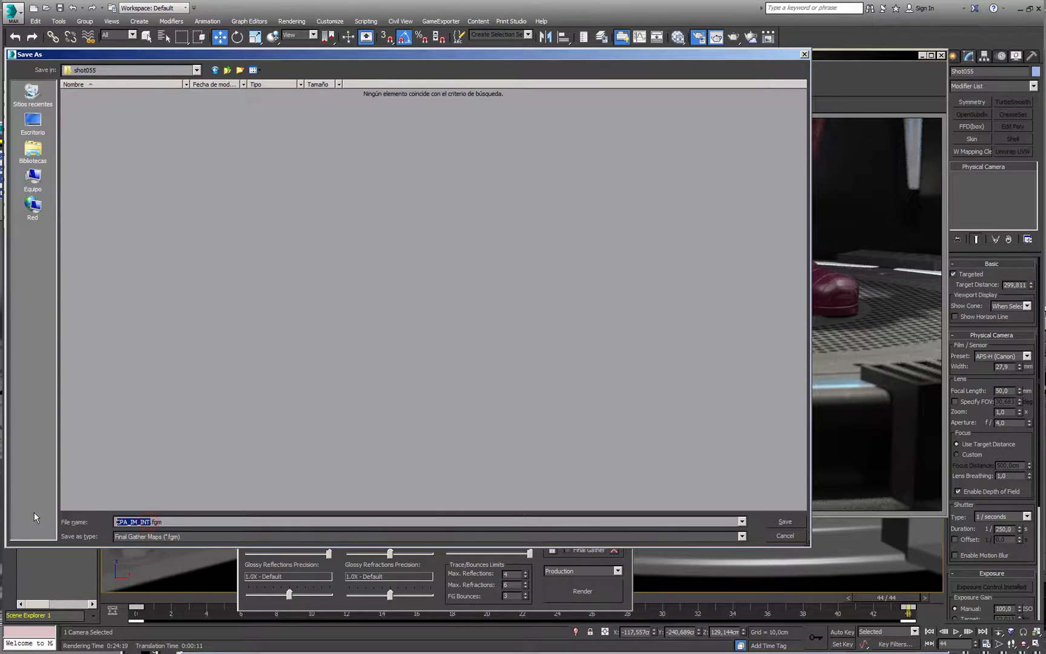
{"action": "type", "text": "shot055_"}
{"action": "left_click", "coordinate": [785, 525]}
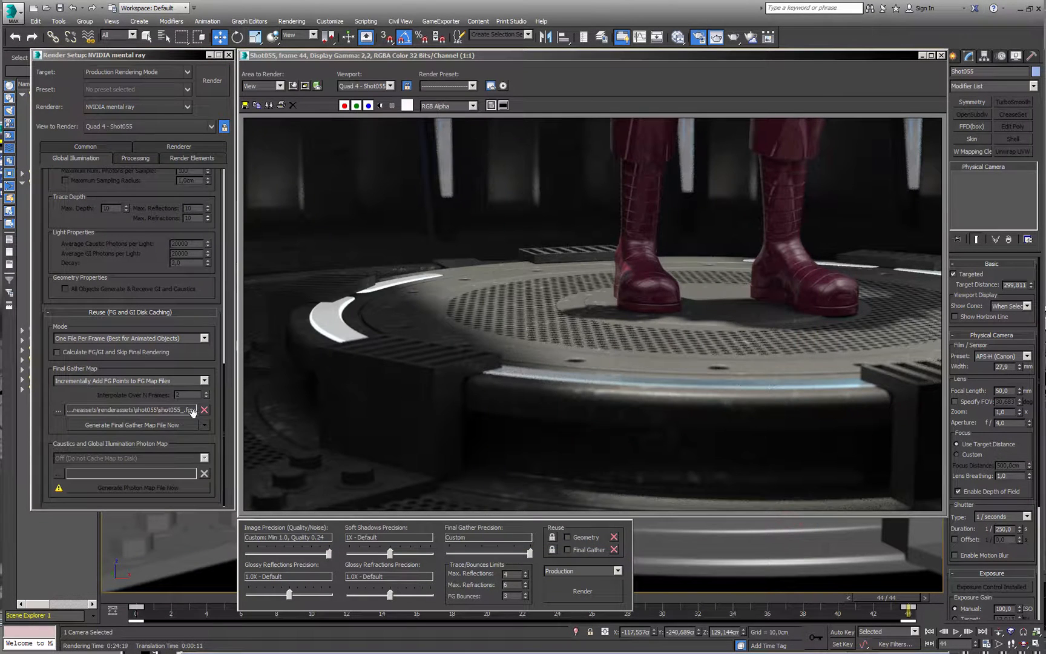
Generate the Final Gather map files from frame 0 to 44, every 3 frames, and check them in the project folders
{"action": "left_click", "coordinate": [206, 424]}
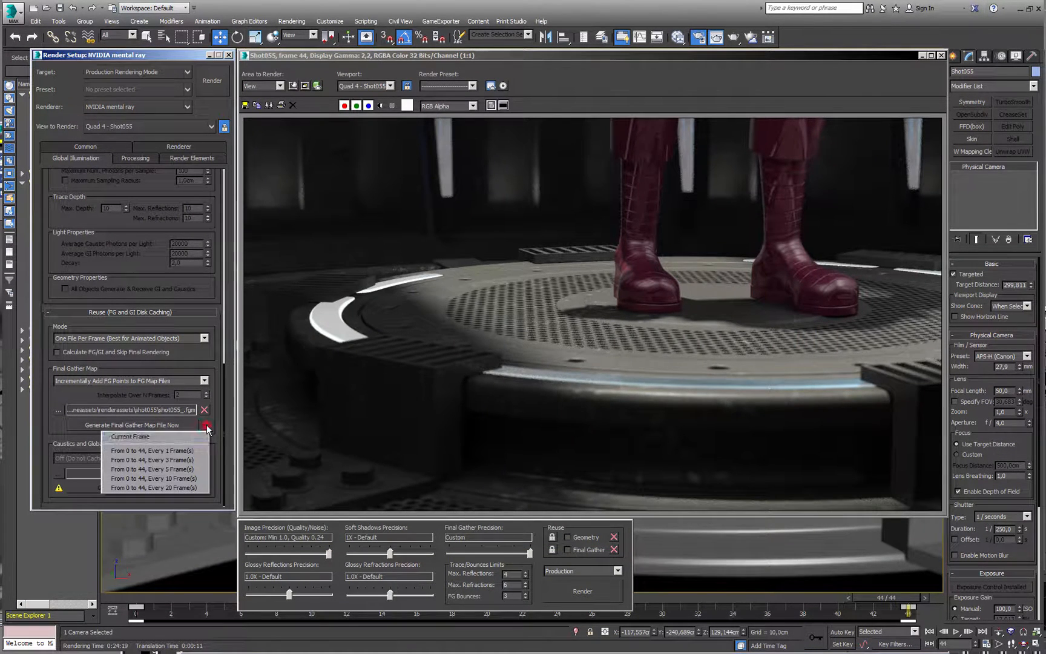
{"action": "left_click", "coordinate": [176, 459]}
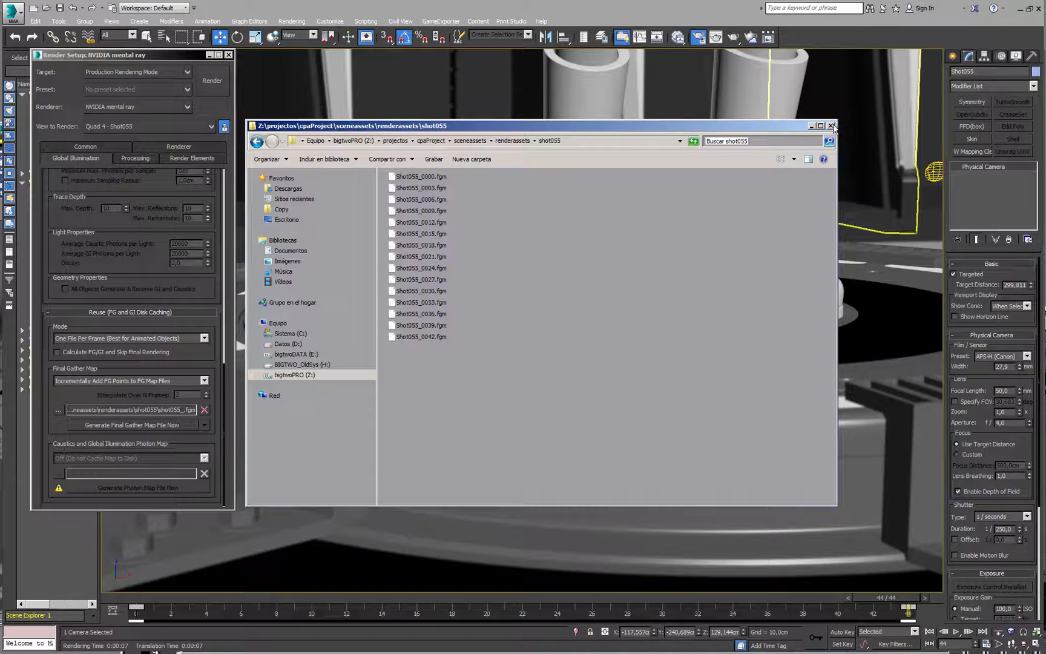
{"action": "left_click", "coordinate": [512, 140]}
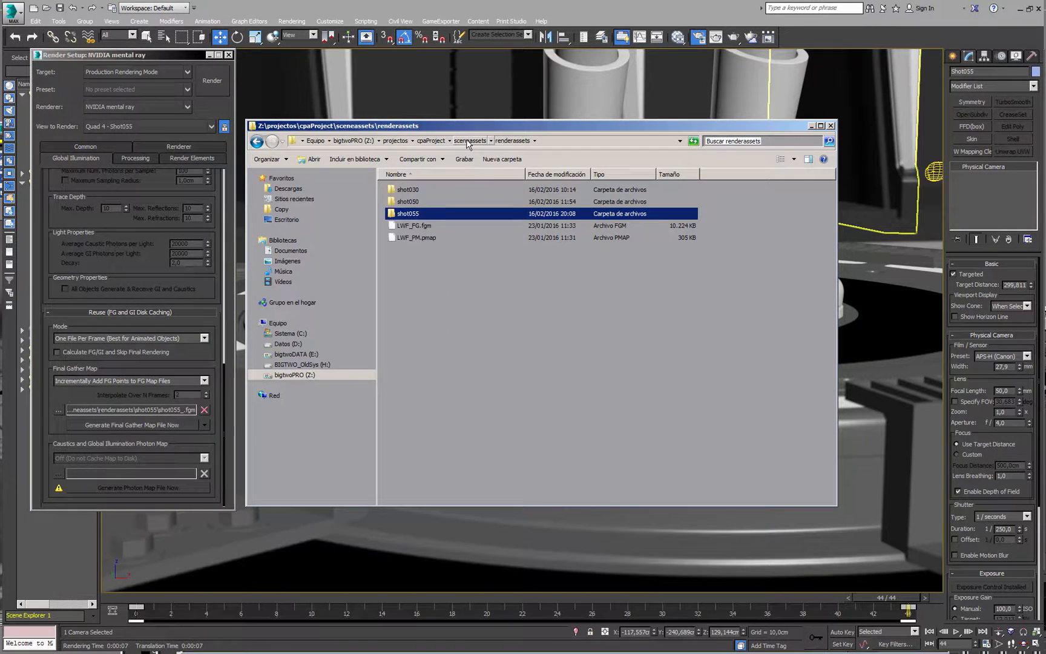
{"action": "left_click", "coordinate": [470, 140]}
{"action": "left_click", "coordinate": [432, 141]}
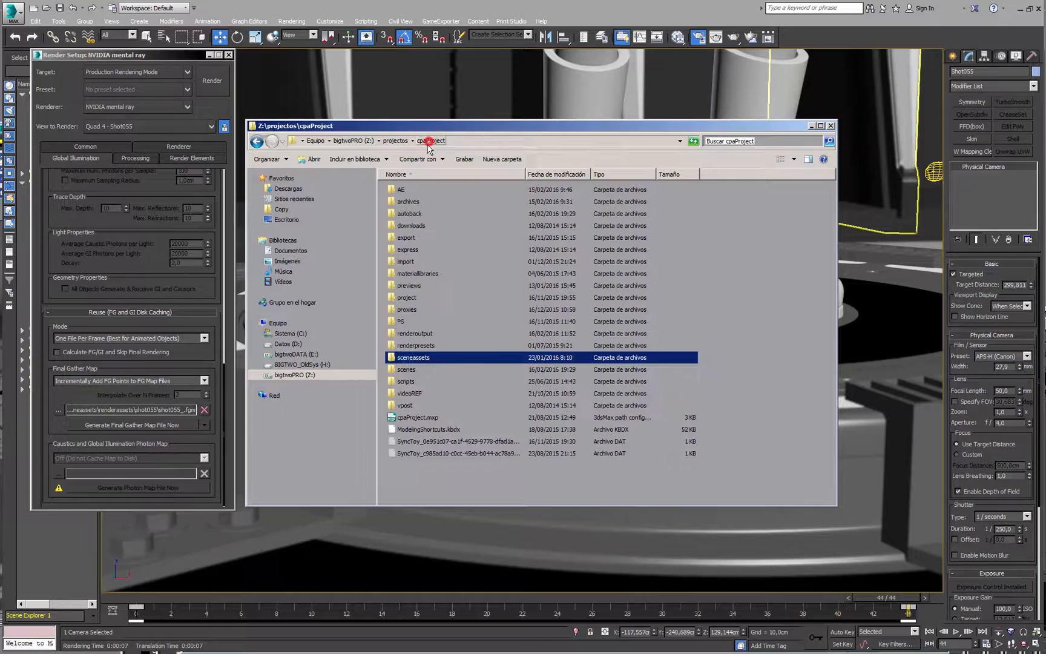
{"action": "left_click", "coordinate": [831, 125]}
Set the Final Gather map to Read FG Points Only from Existing FG Map Files, interpolating over 6 frames
{"action": "left_click", "coordinate": [175, 380]}
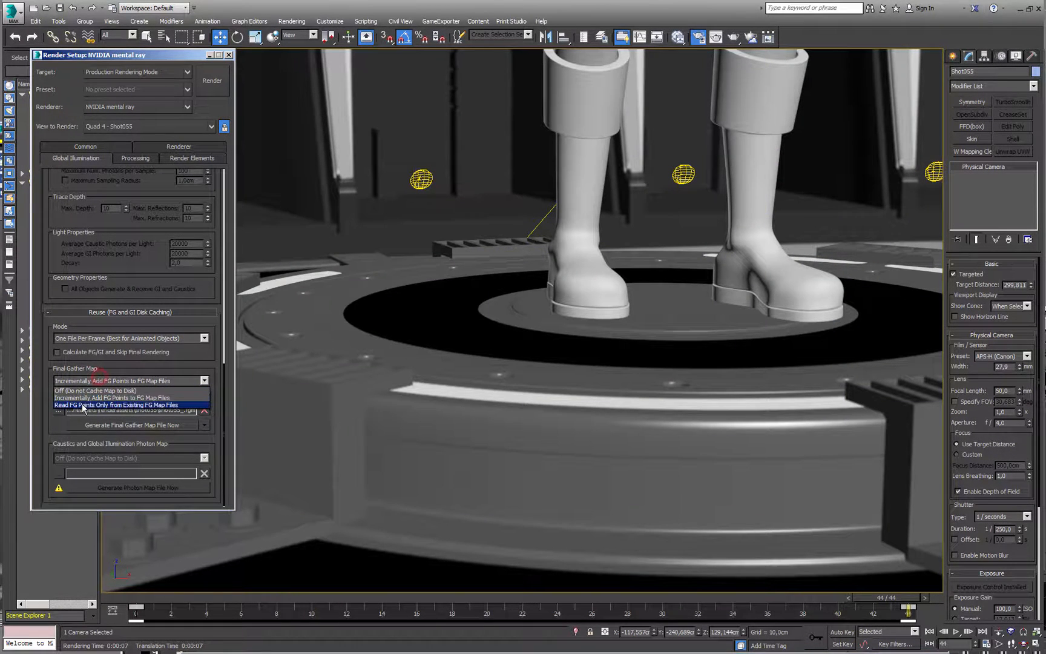
{"action": "left_click", "coordinate": [79, 408]}
{"action": "left_click", "coordinate": [206, 393]}
{"action": "left_click", "coordinate": [206, 393]}
{"action": "left_click", "coordinate": [206, 393]}
{"action": "left_click", "coordinate": [206, 393]}
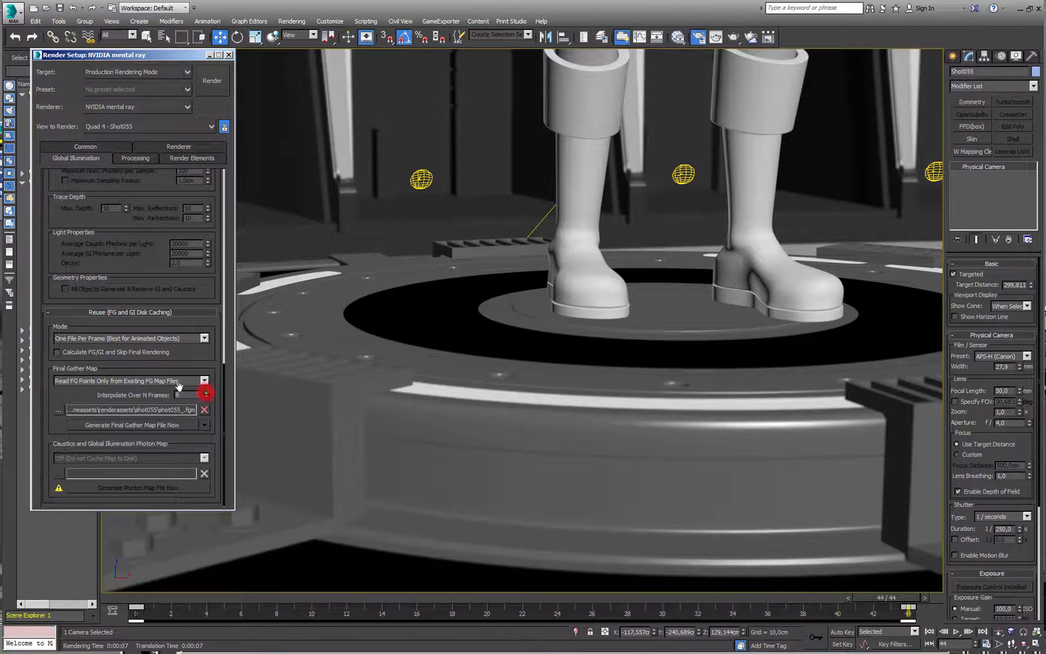
{"action": "left_click", "coordinate": [143, 394]}
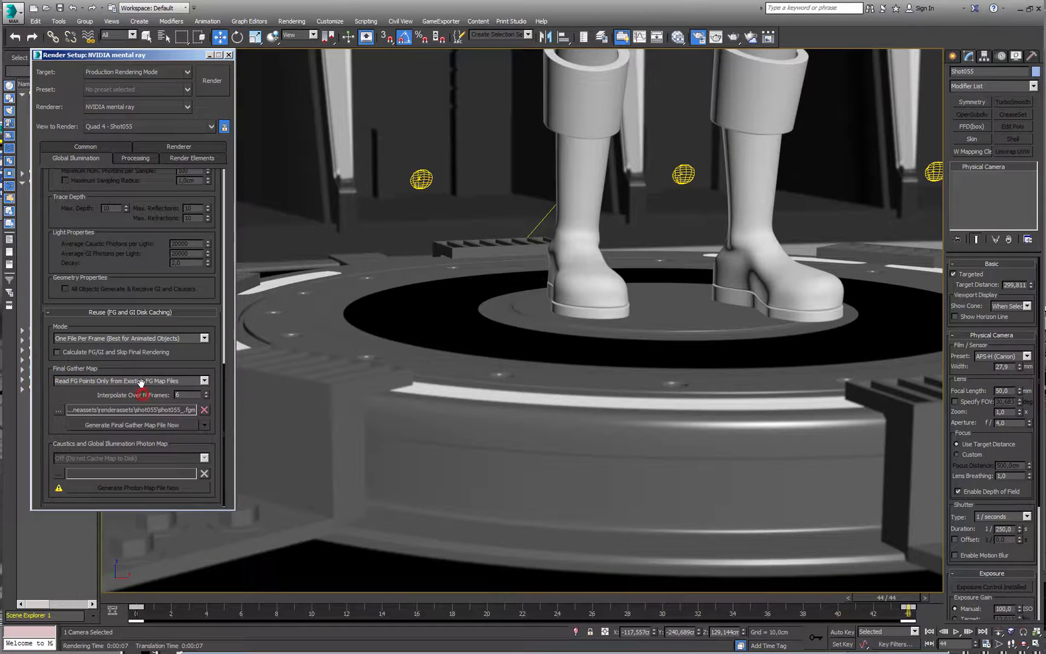
Set the time output to Active Time Segment and create a shot055 folder in renderoutput for the render output
{"action": "left_click", "coordinate": [98, 147]}
{"action": "left_click", "coordinate": [70, 210]}
{"action": "left_click_drag", "start_coordinate": [196, 221], "coordinate": [198, 91]}
{"action": "left_click", "coordinate": [191, 368]}
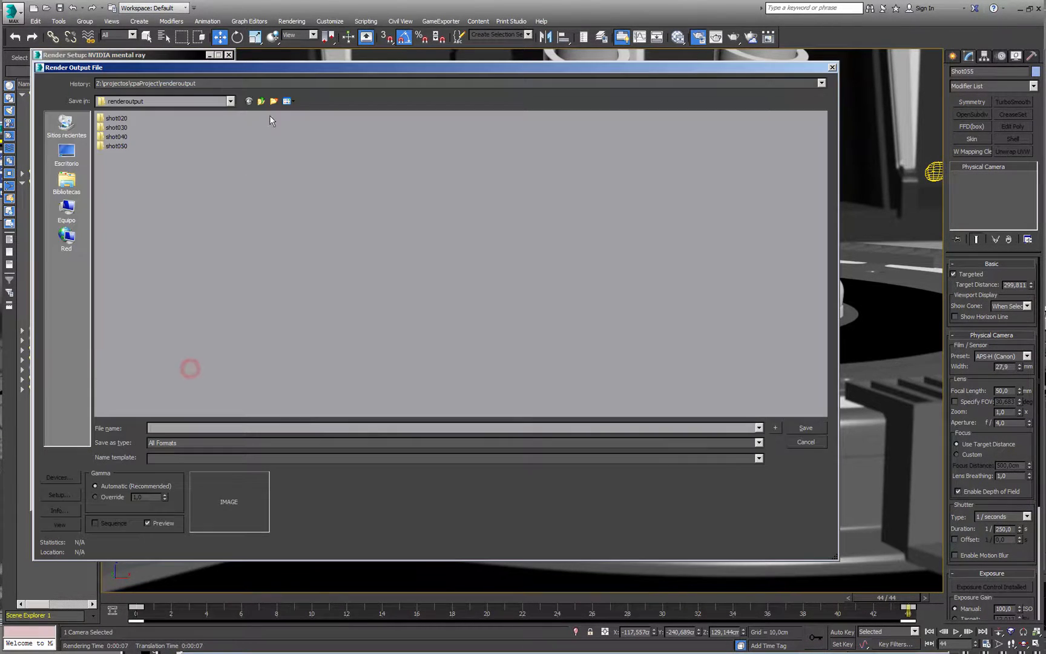
{"action": "left_click", "coordinate": [273, 101]}
{"action": "type", "text": "shot055"}
{"action": "double_click", "coordinate": [101, 155]}
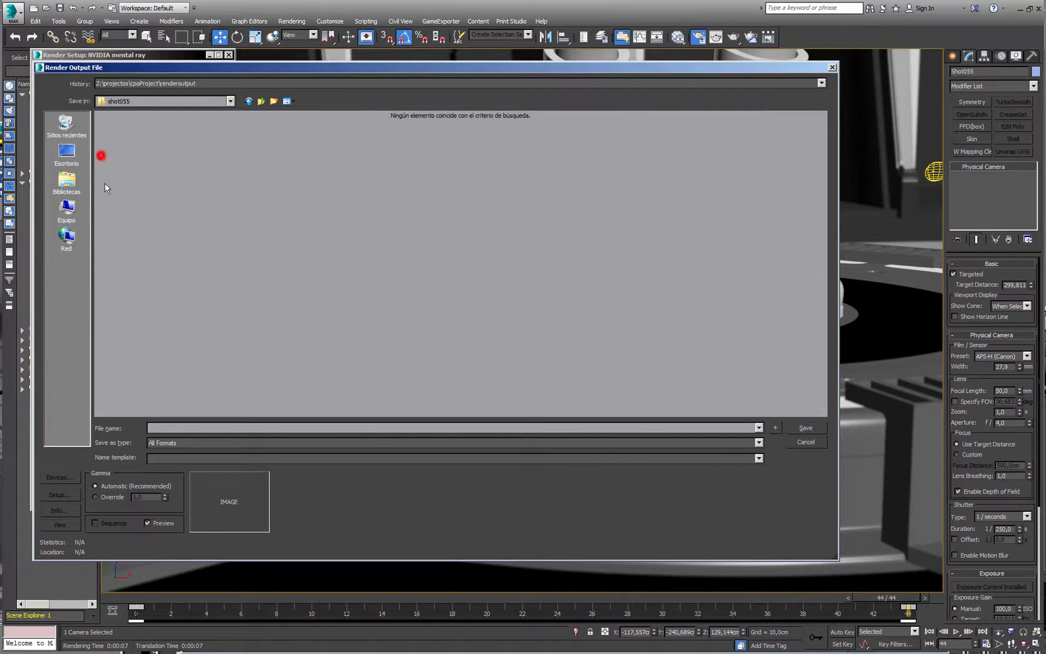
Name the render output shot055_ as an OpenEXR Image File and accept the Half Float RGBA configuration
{"action": "left_click", "coordinate": [155, 428]}
{"action": "type", "text": "shot055_"}
{"action": "left_click", "coordinate": [155, 442]}
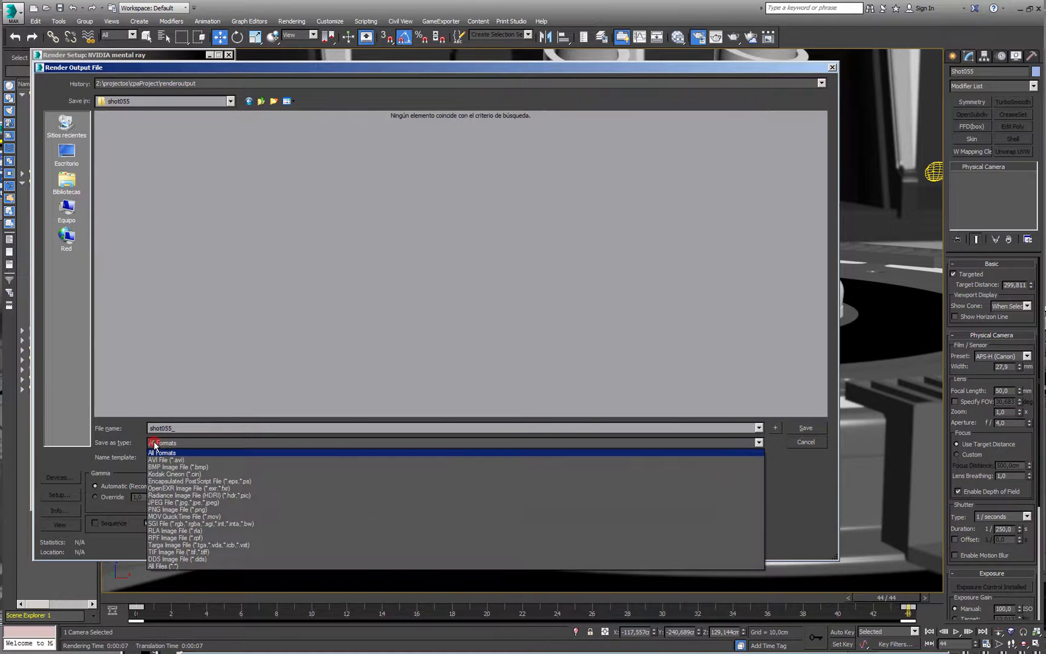
{"action": "left_click", "coordinate": [163, 491]}
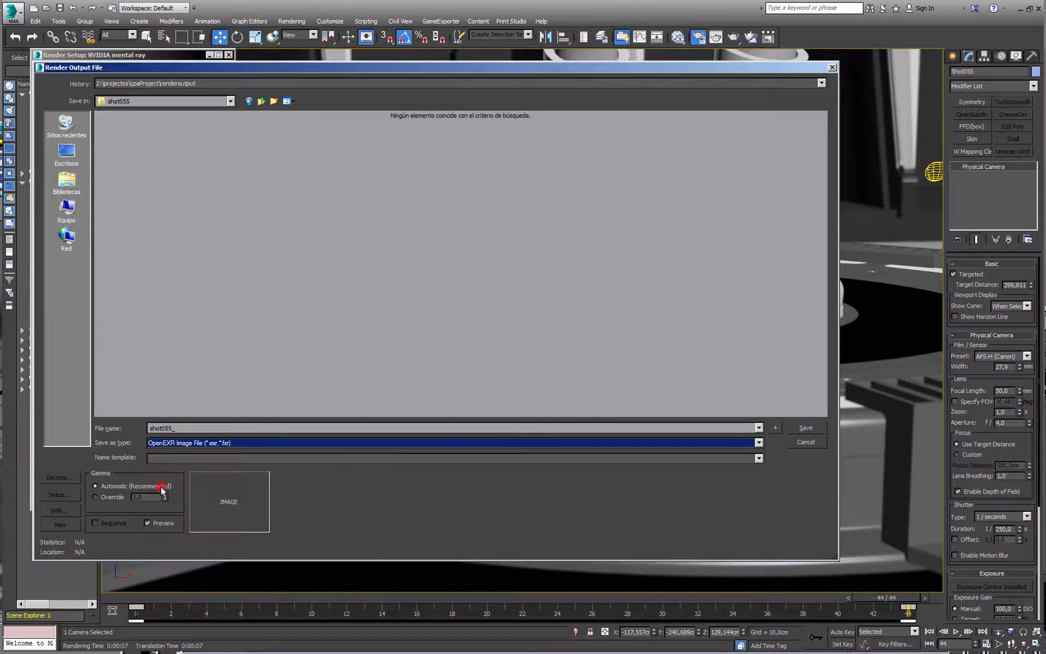
{"action": "left_click", "coordinate": [805, 429]}
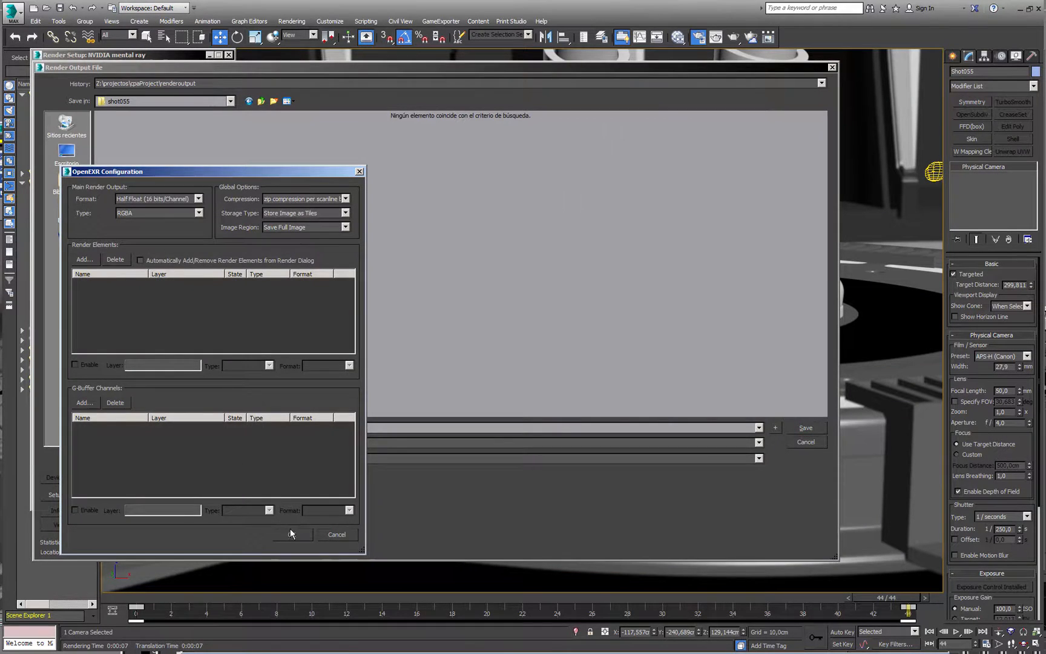
{"action": "left_click", "coordinate": [292, 534]}
Check the output path of the Diffuse Direct Illumination render element, then render the active time segment
{"action": "left_click", "coordinate": [188, 148]}
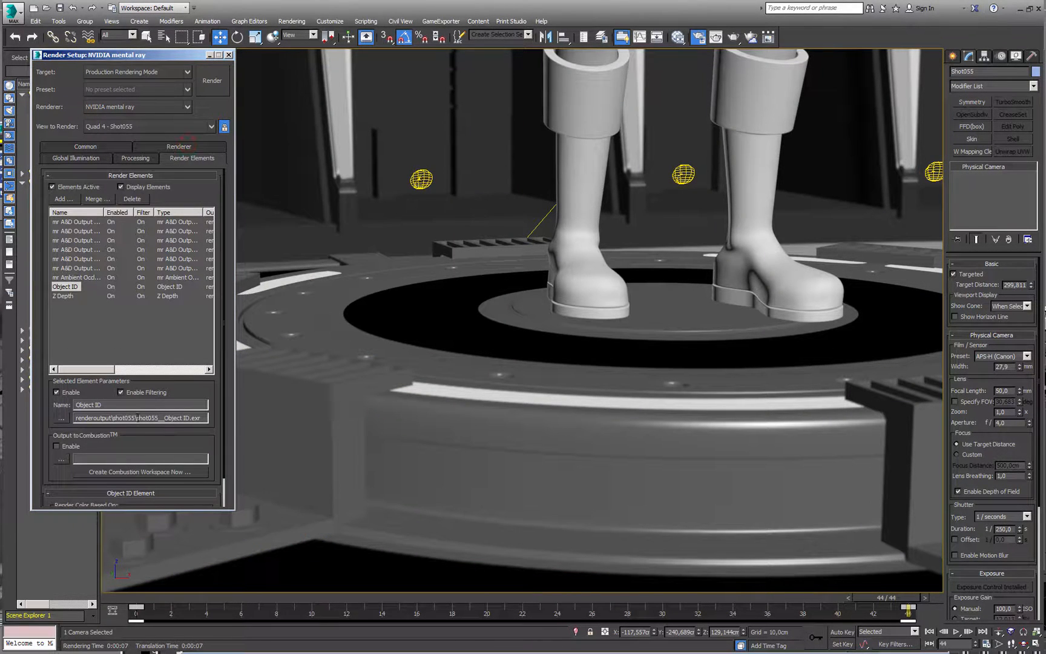
{"action": "left_click", "coordinate": [73, 222]}
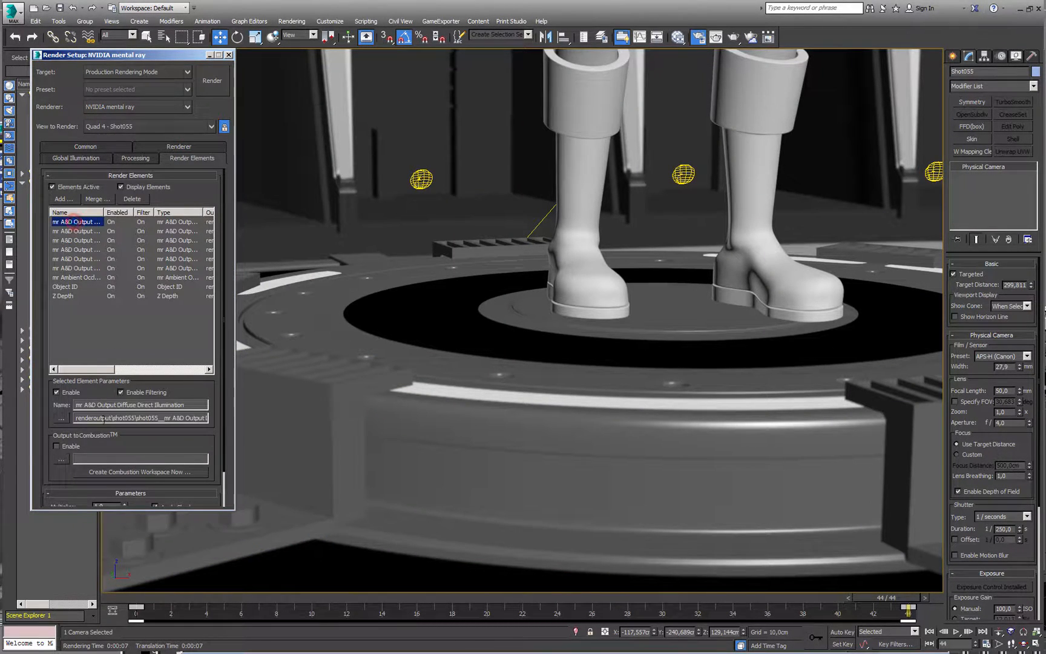
{"action": "left_click", "coordinate": [82, 147]}
{"action": "left_click_drag", "start_coordinate": [182, 282], "coordinate": [170, 362]}
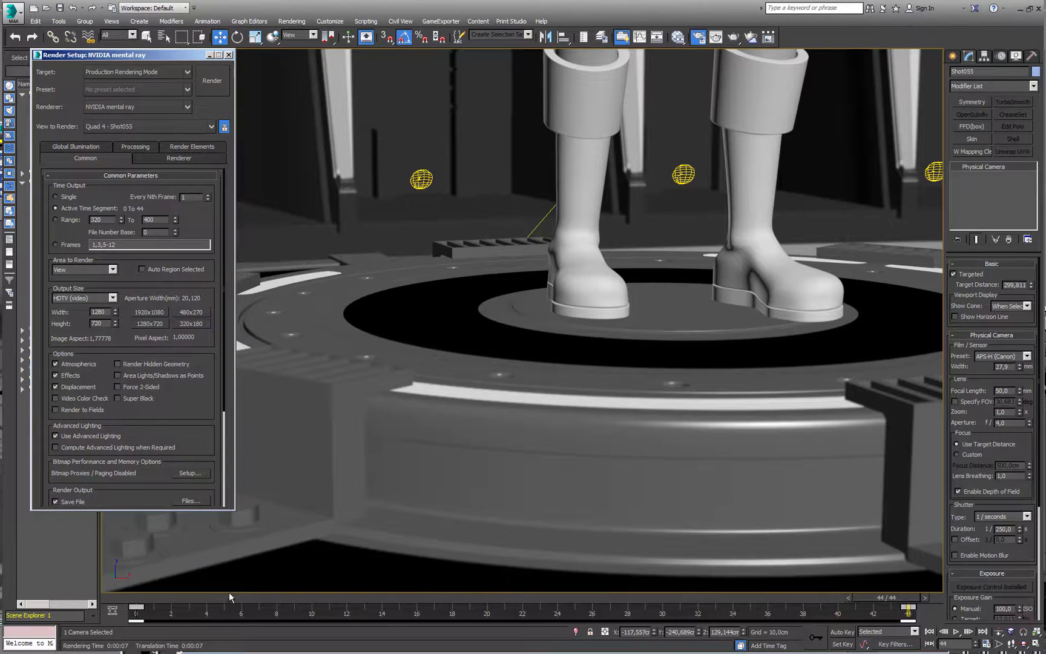
{"action": "left_click", "coordinate": [983, 492]}
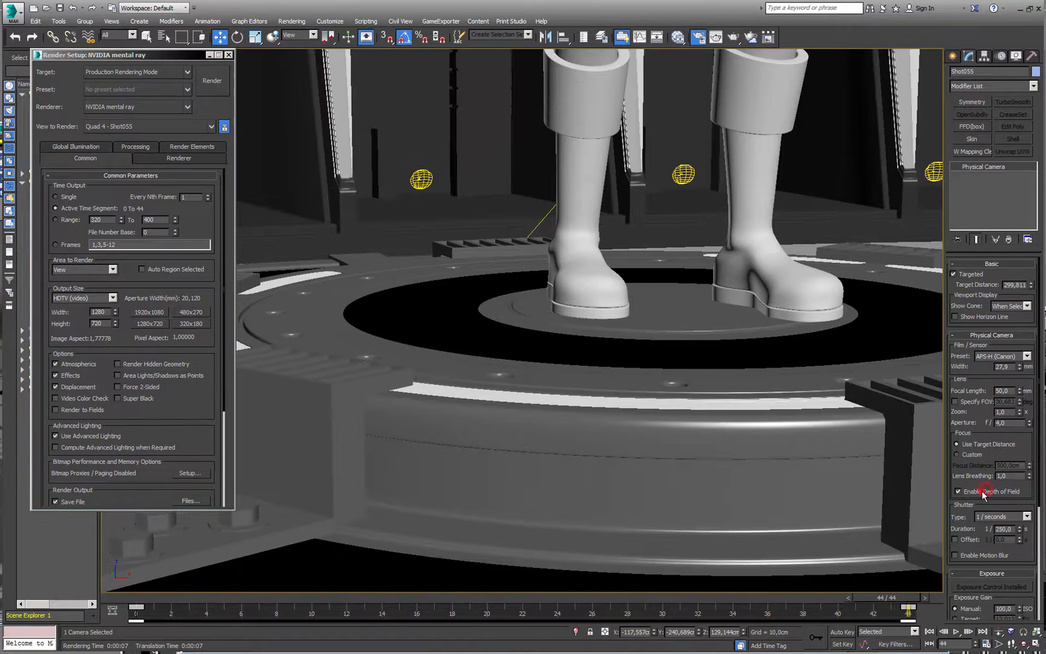
{"action": "left_click", "coordinate": [216, 81]}
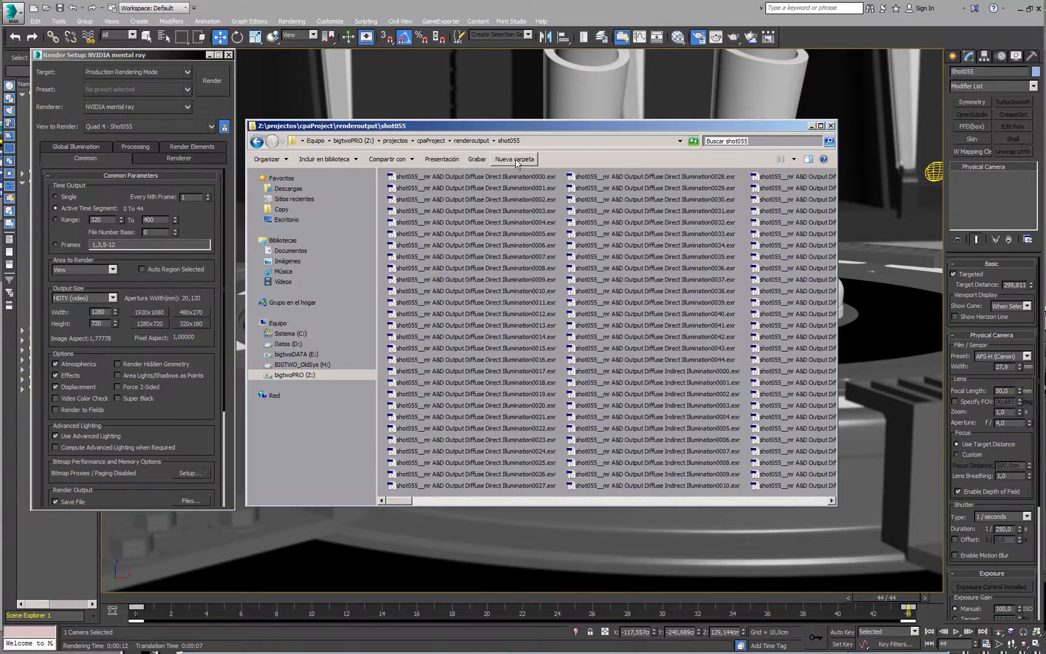
Load the rendered frames shot055_0000.exr through shot055_0044.exr into the imf_disp viewer
{"action": "left_click", "coordinate": [400, 499]}
{"action": "left_click_drag", "start_coordinate": [441, 506], "coordinate": [725, 492]}
{"action": "left_click", "coordinate": [573, 392]}
{"action": "left_click", "coordinate": [502, 325]}
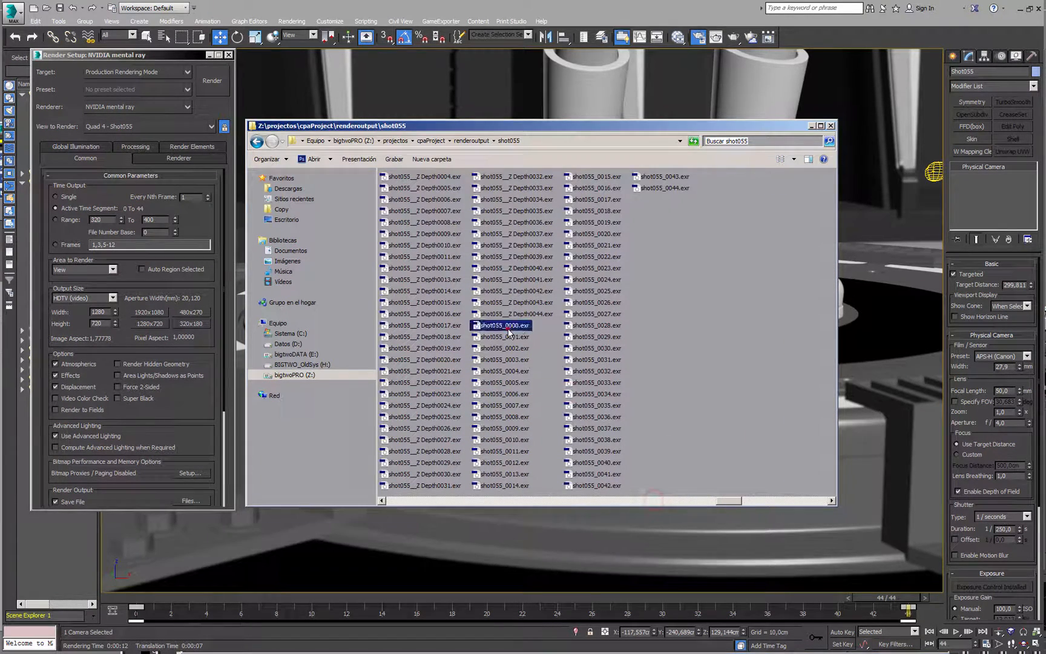
{"action": "left_click", "coordinate": [664, 188], "text": "shift"}
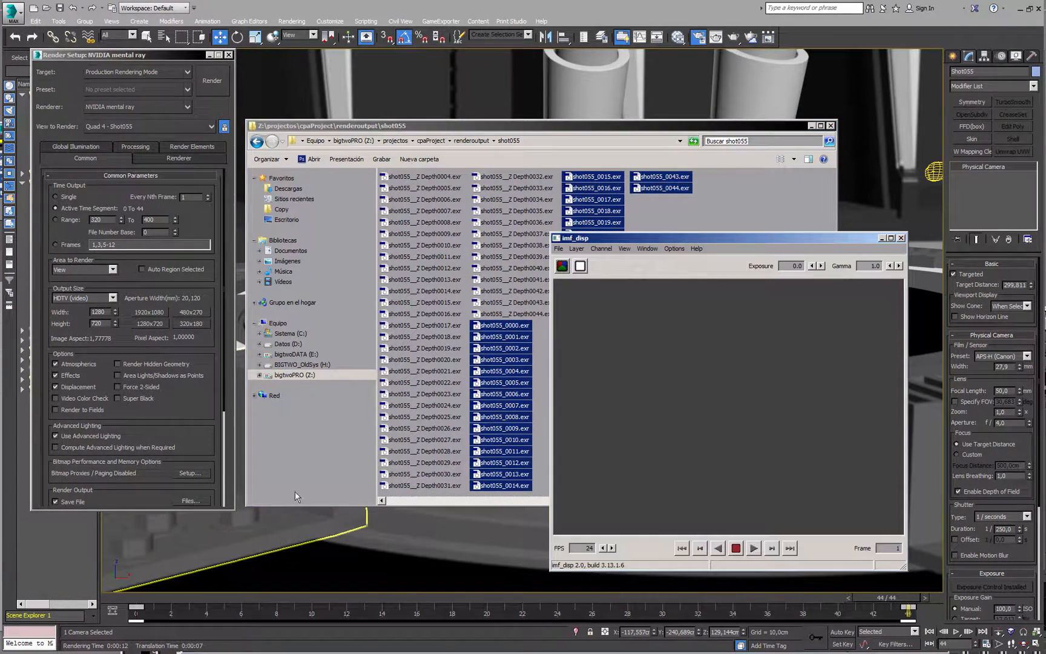
{"action": "left_click_drag", "start_coordinate": [646, 189], "coordinate": [672, 375]}
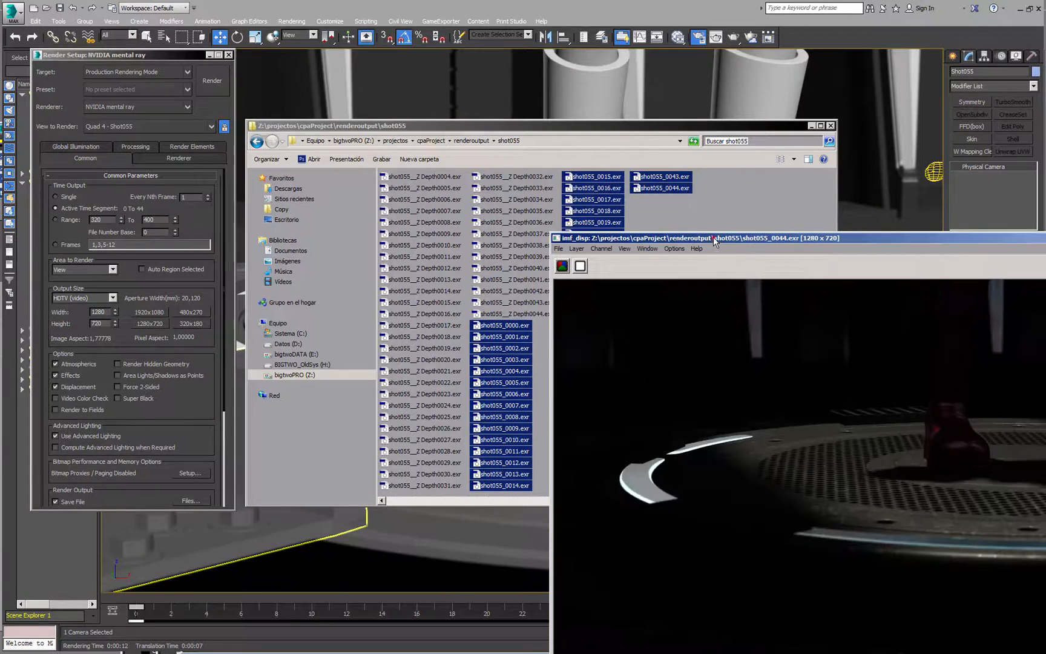
Set the imf_disp gamma to 2.2 and play the rendered sequence
{"action": "left_click_drag", "start_coordinate": [713, 238], "coordinate": [331, 126]}
{"action": "left_click", "coordinate": [867, 154]}
{"action": "left_click", "coordinate": [867, 155]}
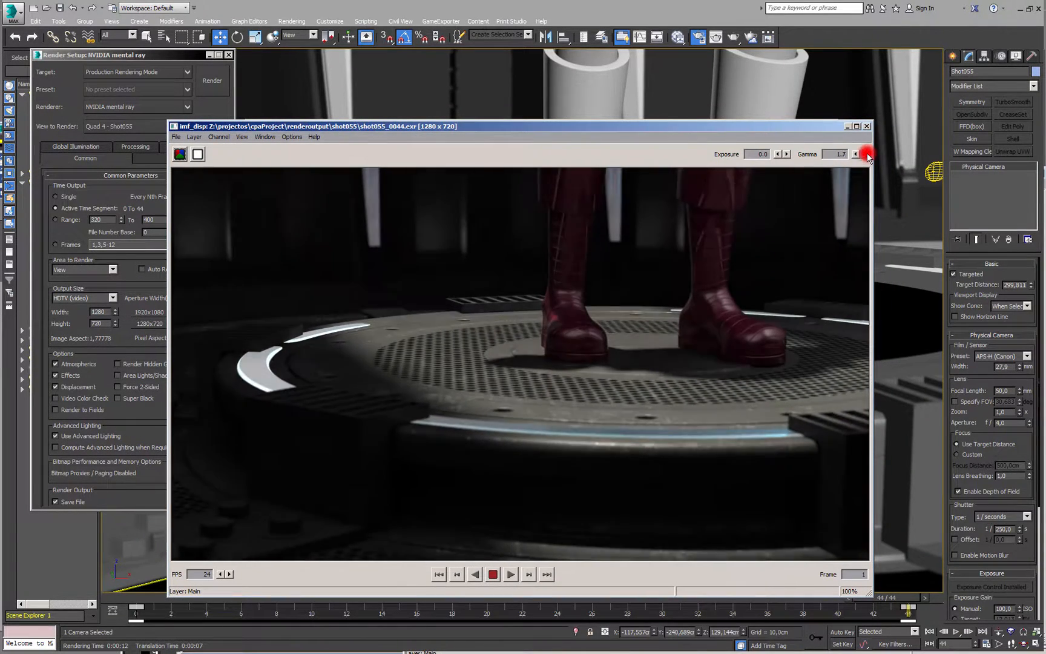
{"action": "left_click", "coordinate": [868, 154]}
{"action": "left_click", "coordinate": [510, 575]}
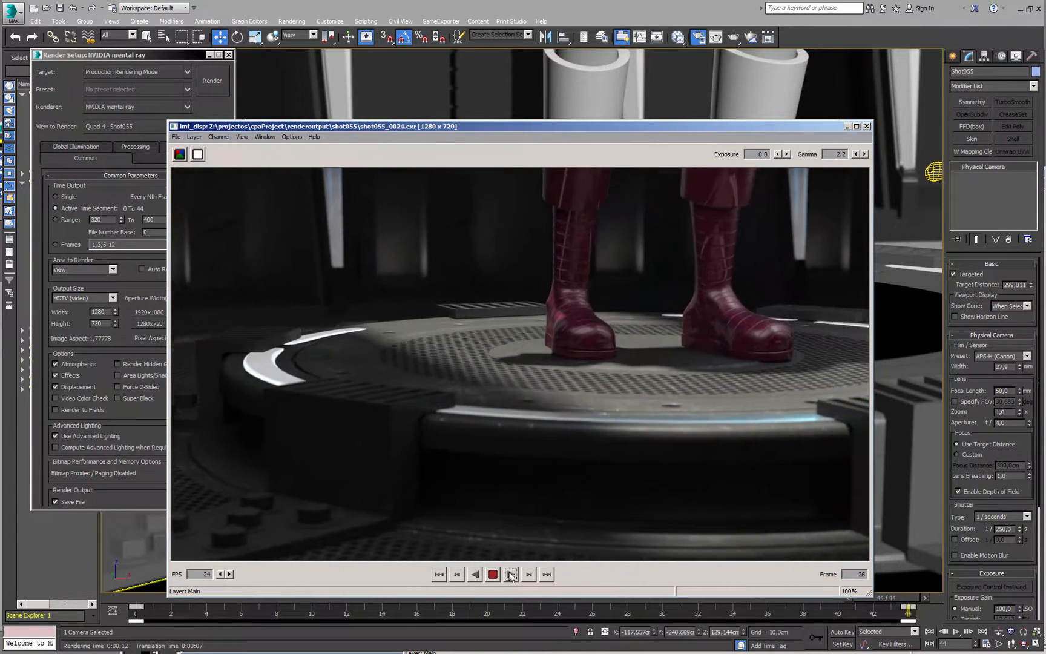
Step backward frame by frame through the end of the rendered sequence to inspect it for flicker and noise
{"action": "left_click", "coordinate": [528, 574]}
{"action": "left_click", "coordinate": [459, 574]}
{"action": "left_click", "coordinate": [460, 575]}
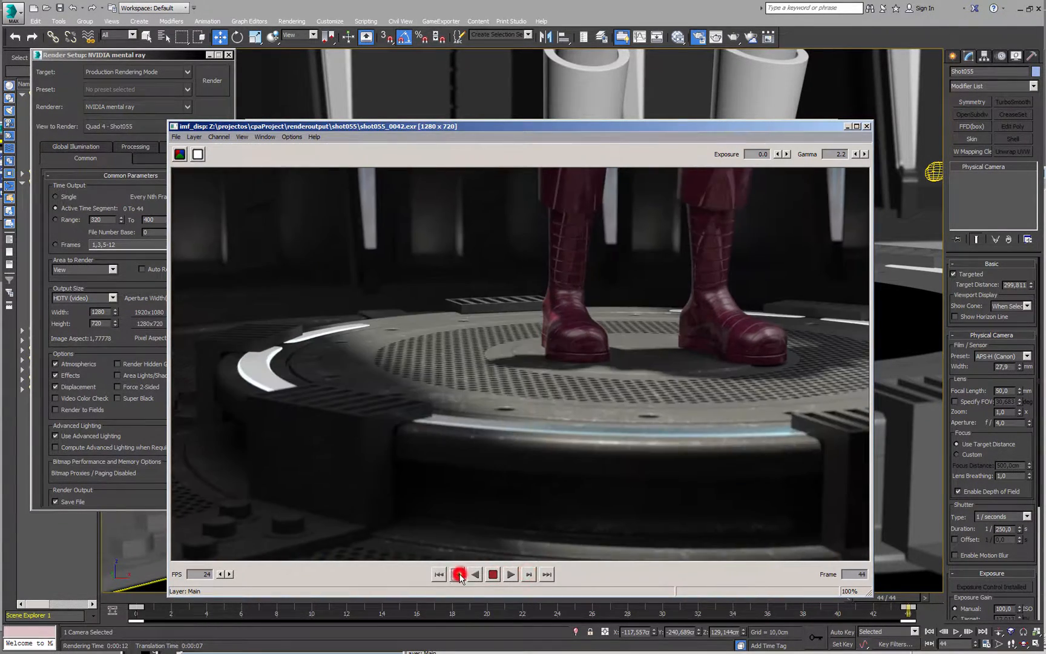
{"action": "left_click", "coordinate": [459, 574]}
{"action": "left_click", "coordinate": [460, 575]}
{"action": "left_click", "coordinate": [460, 574]}
{"action": "left_click", "coordinate": [460, 574]}
{"action": "left_click", "coordinate": [459, 575]}
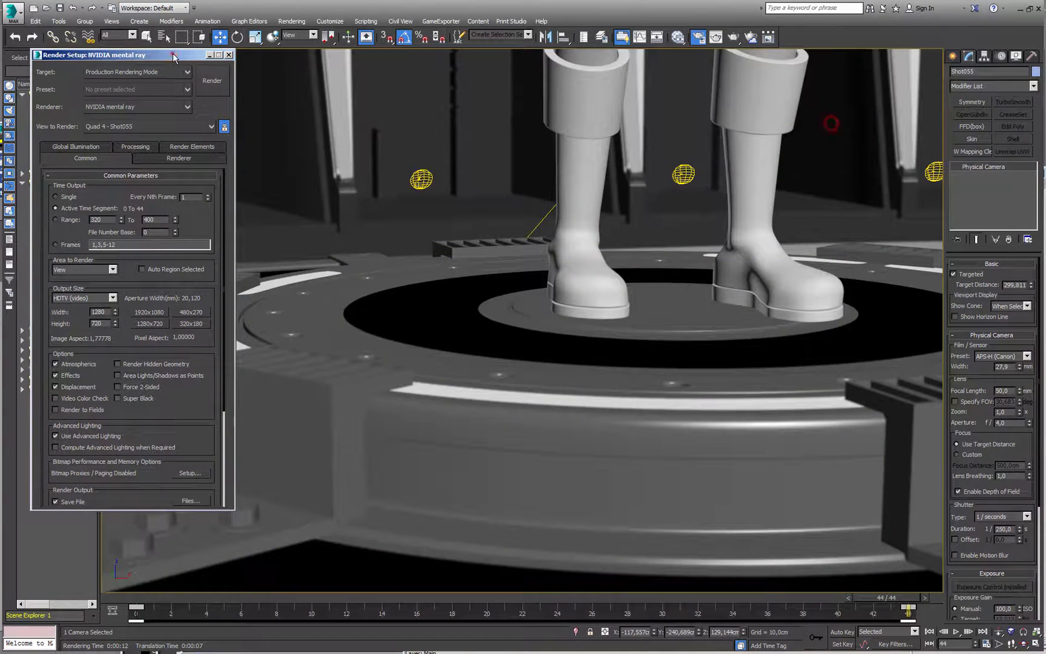
Close the render settings and open the recent scene CPA_IM_Int_AnimShot_056.max
{"action": "left_click", "coordinate": [173, 55]}
{"action": "left_click", "coordinate": [228, 55]}
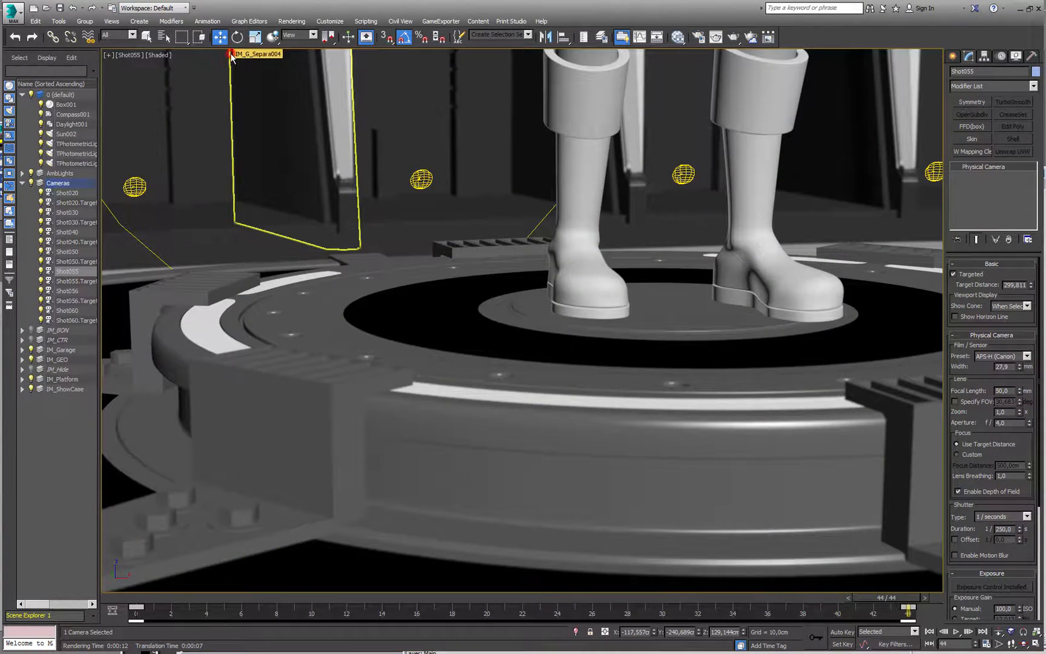
{"action": "left_click", "coordinate": [13, 12]}
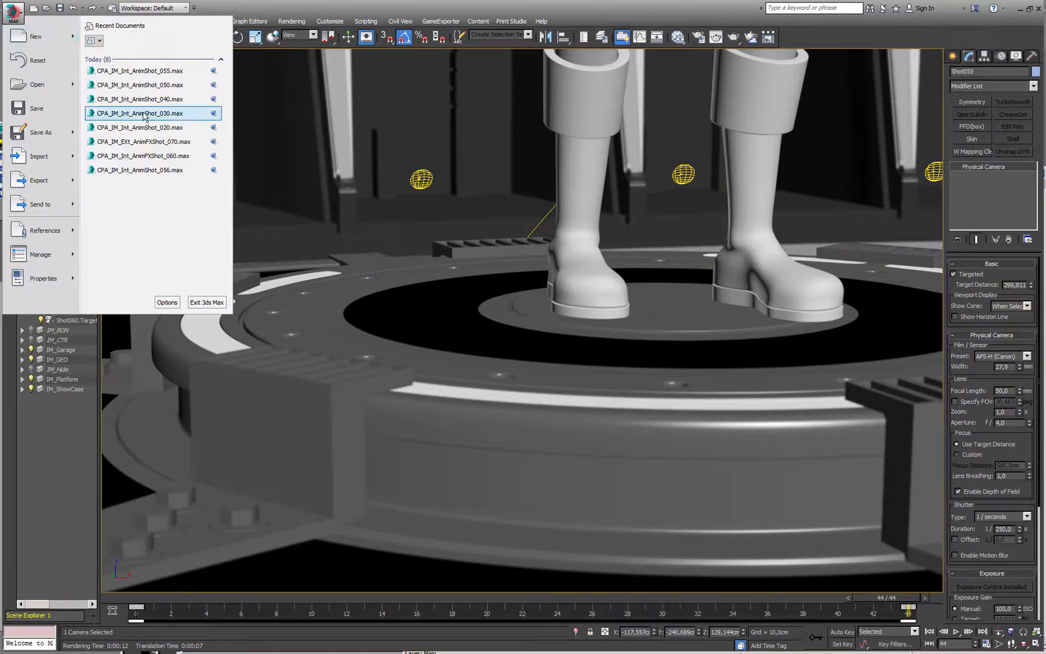
{"action": "left_click", "coordinate": [168, 171]}
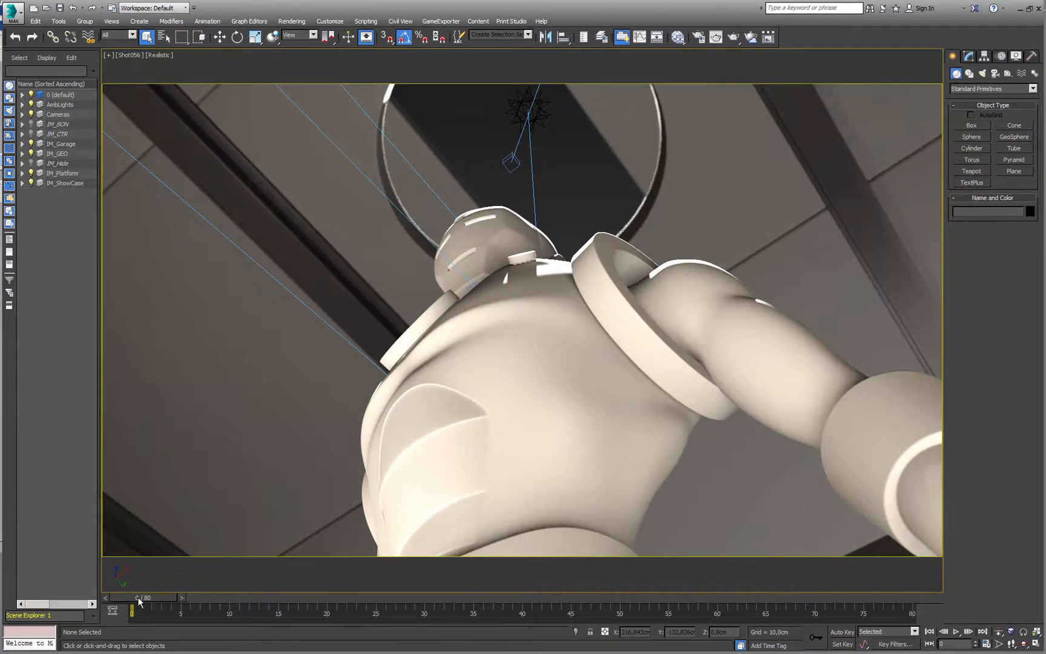
Scrub through the shot 056 animation and stop at frame 79
{"action": "left_click_drag", "start_coordinate": [138, 599], "coordinate": [115, 581]}
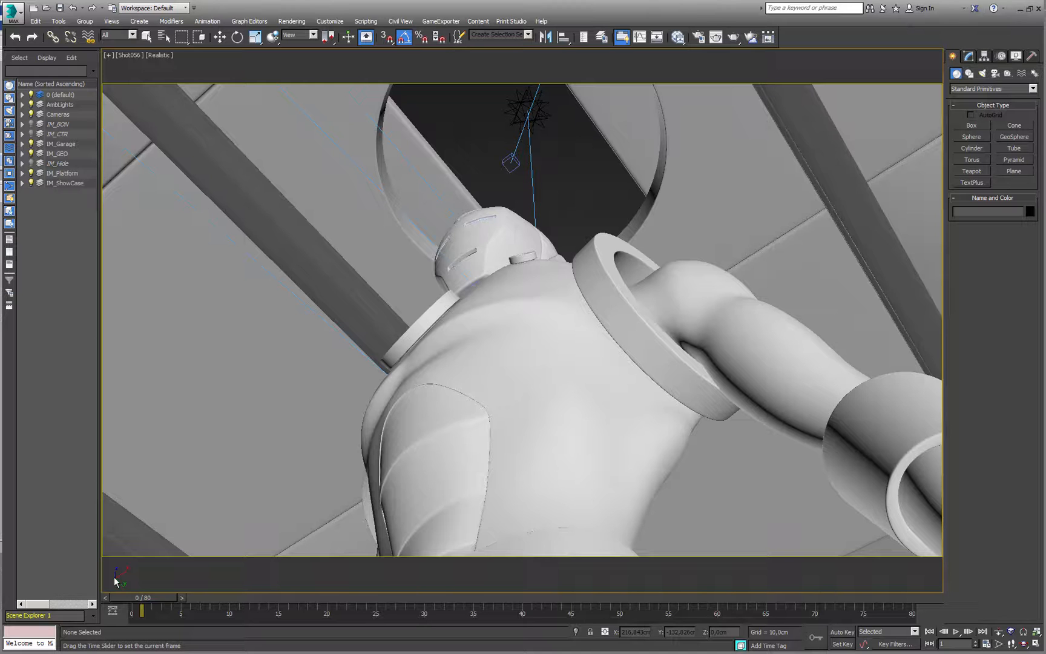
{"action": "left_click_drag", "start_coordinate": [142, 610], "coordinate": [902, 612]}
{"action": "key", "text": "q"}
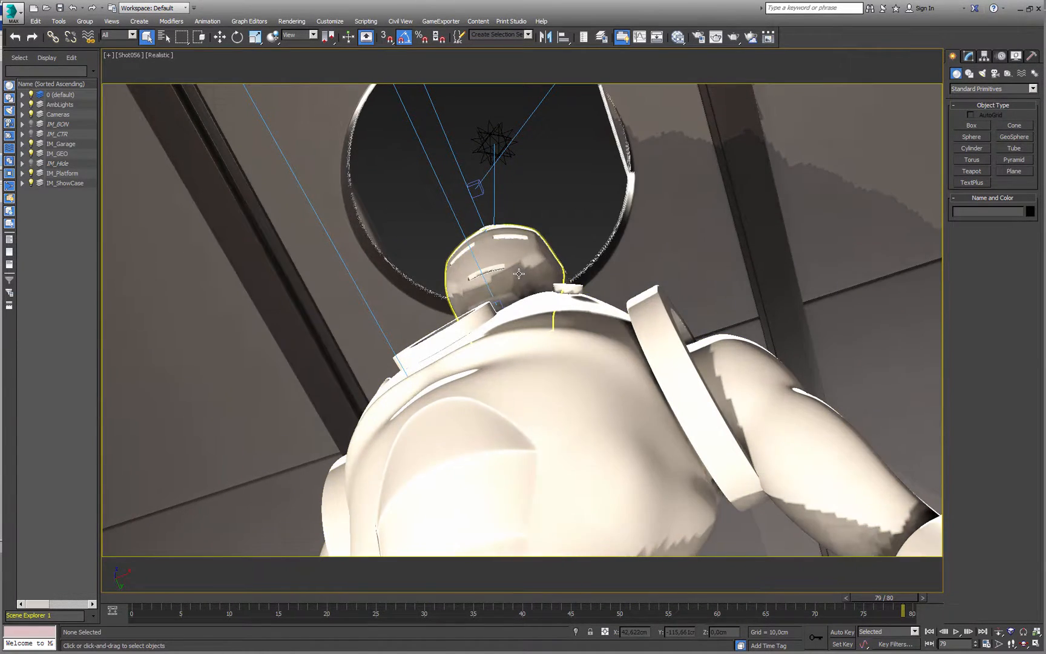
Set the render output size of shot 056 to 1280x720
{"action": "left_click", "coordinate": [699, 39]}
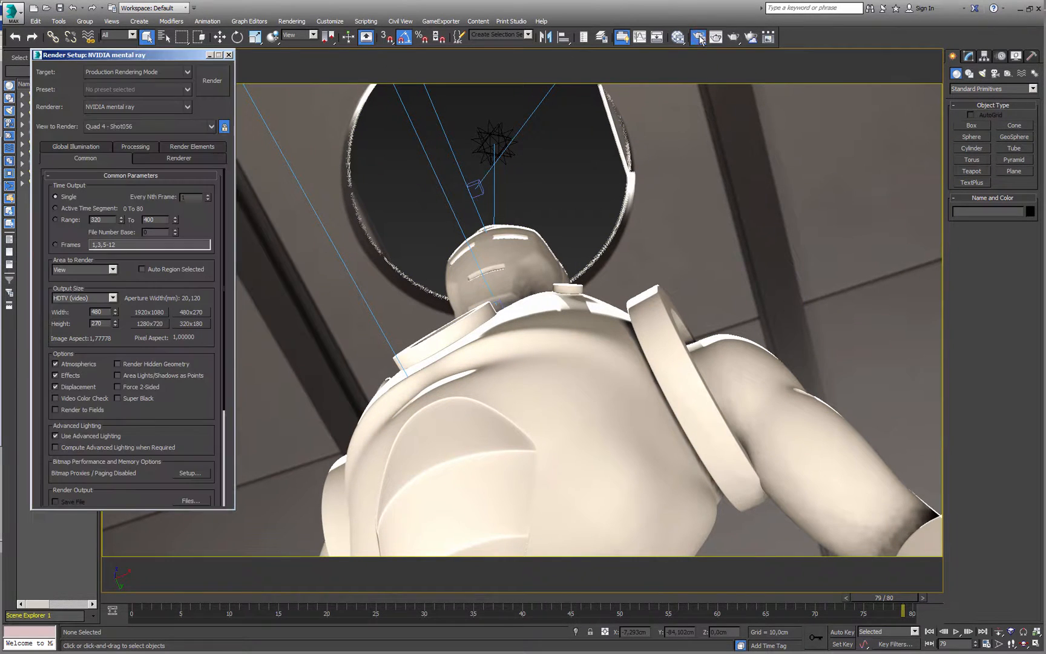
{"action": "left_click", "coordinate": [149, 323]}
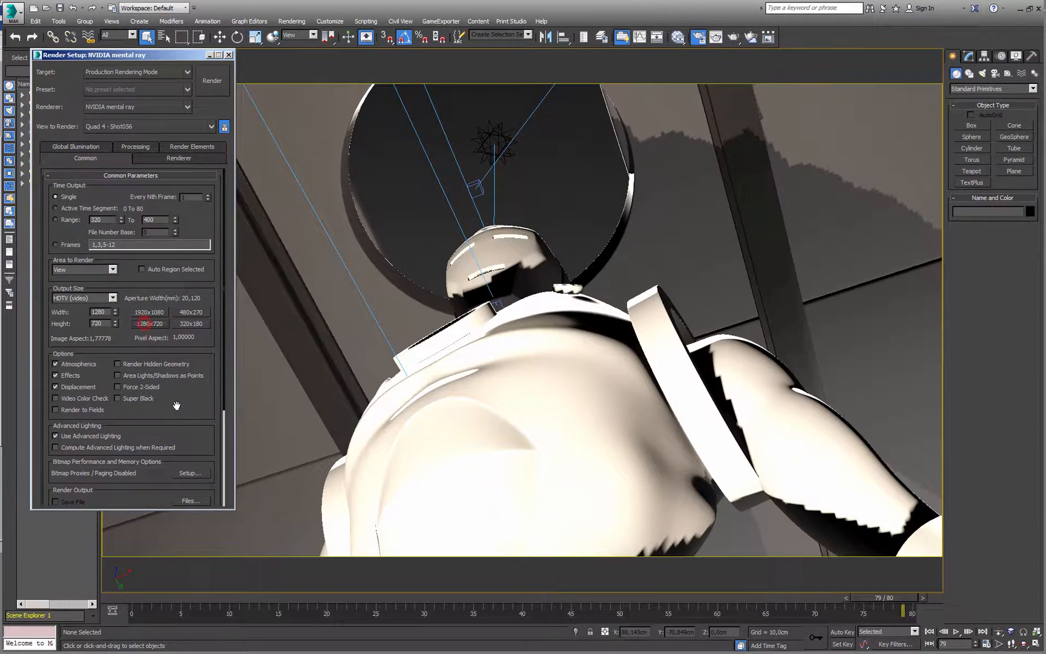
{"action": "scroll", "coordinate": [198, 243], "scroll_direction": "down", "scroll_amount": 5}
{"action": "left_click_drag", "start_coordinate": [190, 290], "coordinate": [159, 453]}
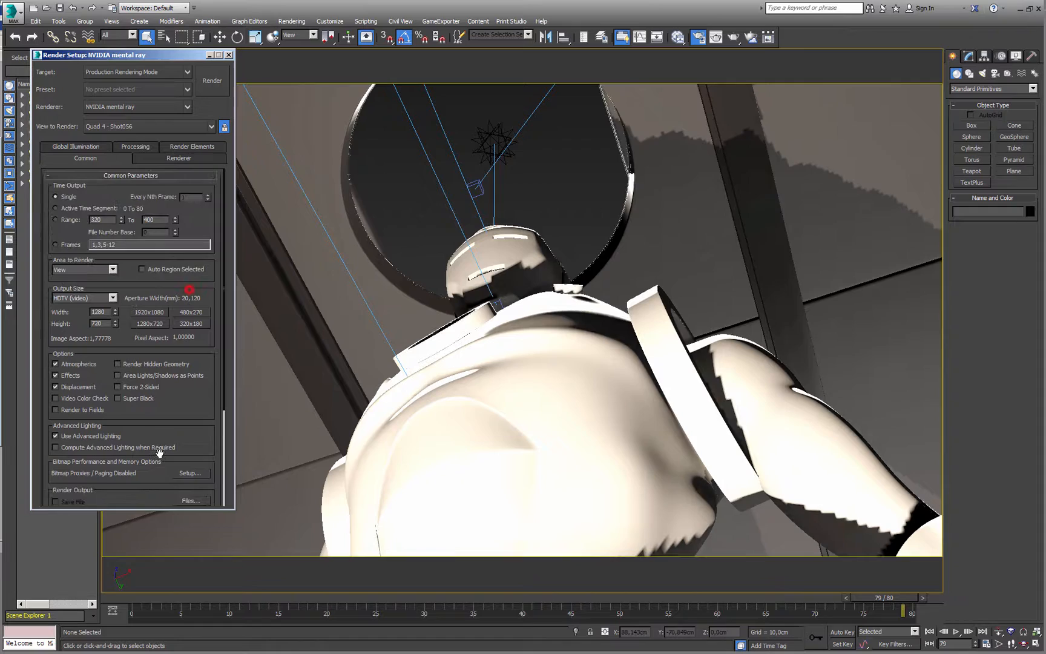
Set the samples per pixel to quality 0,1, minimum 1,0 and maximum 64
{"action": "left_click", "coordinate": [157, 160]}
{"action": "mouse_move", "coordinate": [103, 221]}
{"action": "left_mouse_down"}
{"action": "mouse_move", "coordinate": [74, 230]}
{"action": "mouse_move", "coordinate": [42, 269]}
{"action": "left_mouse_up"}
{"action": "type", "text": "0,1"}
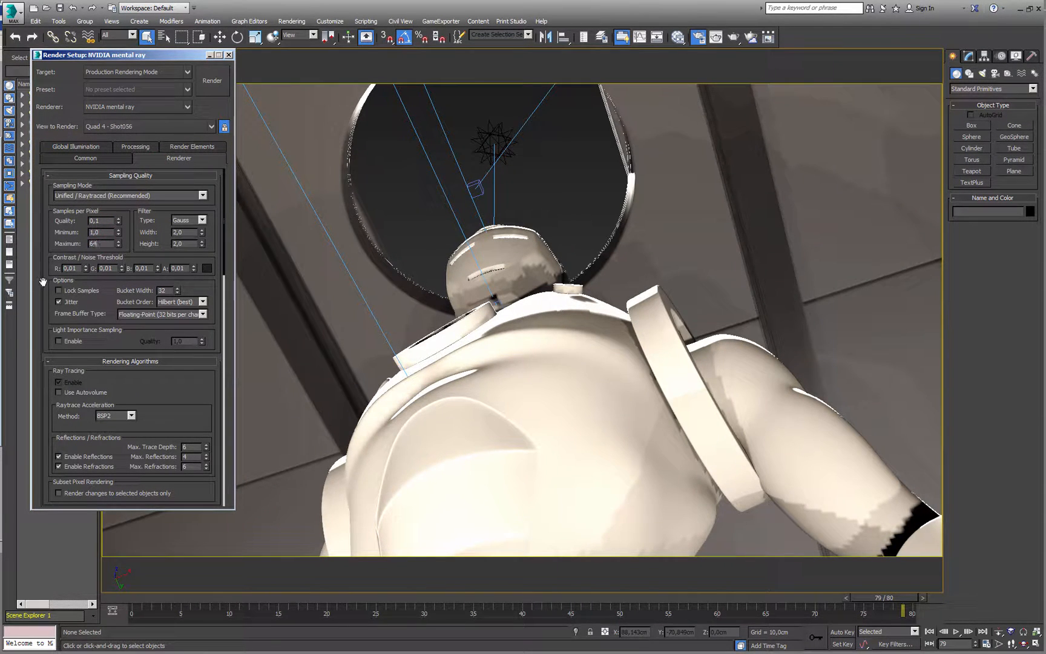
Change the Soft Shadows Precision multiplier in the global tuning parameters
{"action": "left_click_drag", "start_coordinate": [104, 280], "coordinate": [172, 174]}
{"action": "scroll", "coordinate": [189, 401], "scroll_direction": "down", "scroll_amount": 3}
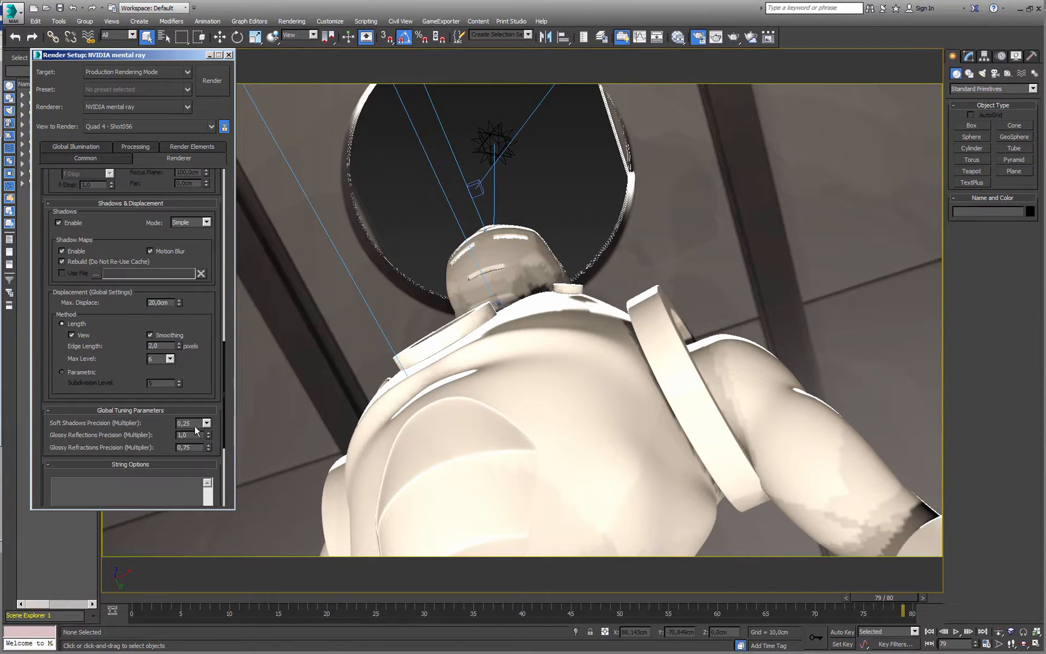
{"action": "left_click", "coordinate": [206, 422]}
{"action": "left_click", "coordinate": [187, 451]}
{"action": "scroll", "coordinate": [204, 368], "scroll_direction": "up", "scroll_amount": 10}
{"action": "scroll", "coordinate": [204, 368], "scroll_direction": "up", "scroll_amount": 14}
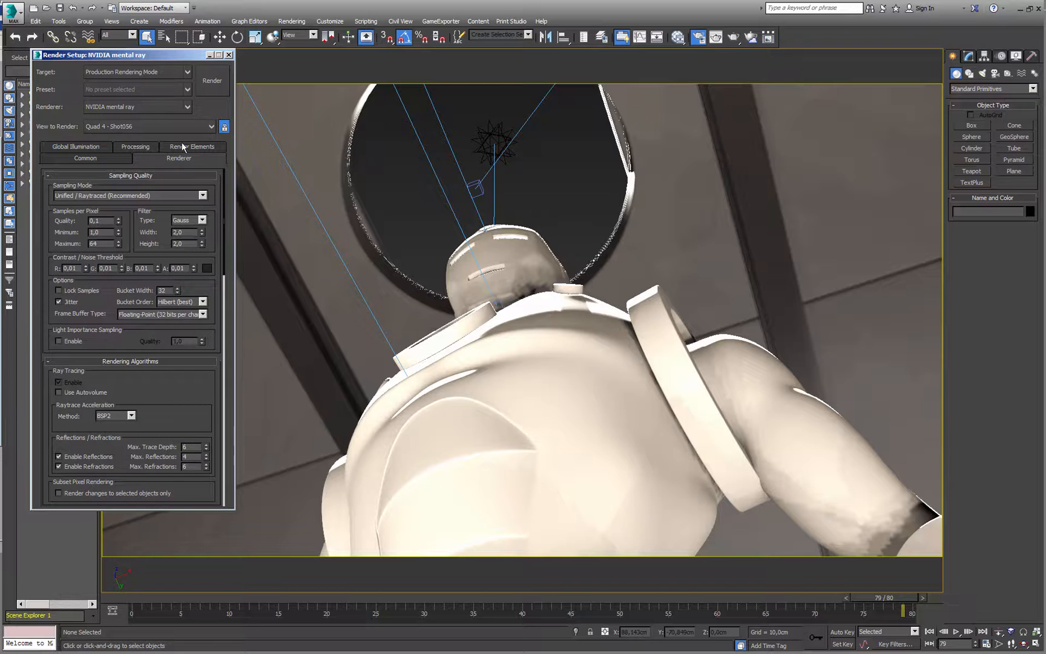
Set the skylight mode to take its illumination from Final Gather and check the Final Gathering settings
{"action": "left_click", "coordinate": [94, 146]}
{"action": "left_click", "coordinate": [86, 195]}
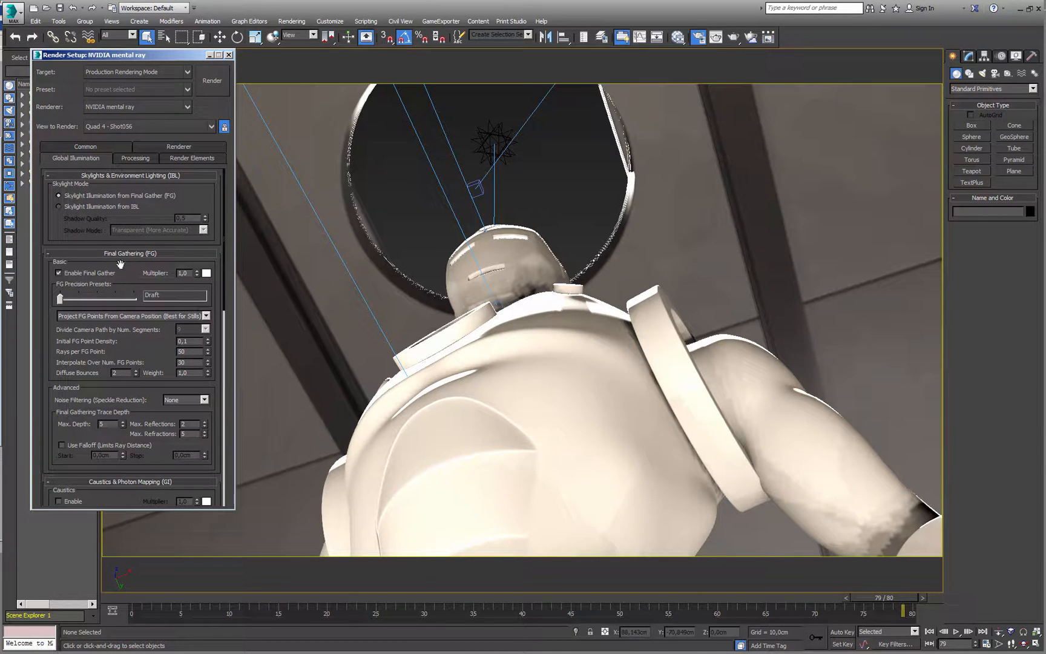
{"action": "scroll", "coordinate": [140, 242], "scroll_direction": "down", "scroll_amount": 2}
{"action": "scroll", "coordinate": [175, 173], "scroll_direction": "up", "scroll_amount": 2}
Add the mr A&D Output elements Diffuse Direct, Diffuse Indirect, Reflections, Self Illumination, Specular and Transparency, plus mr Ambient Occlusion, Object ID and Z Depth
{"action": "left_click", "coordinate": [187, 158]}
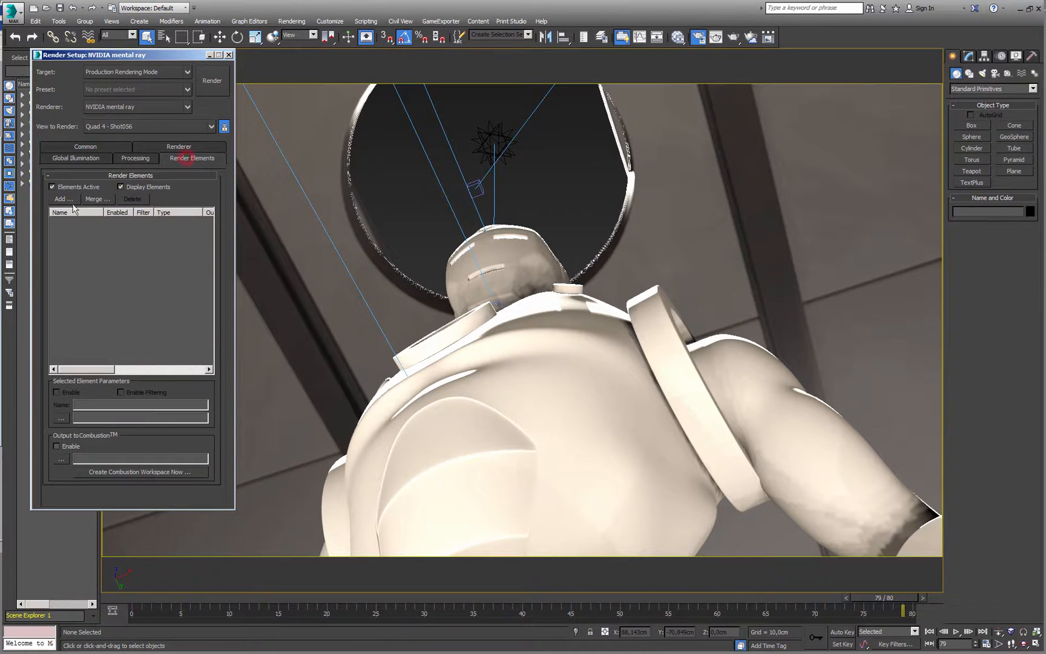
{"action": "left_click", "coordinate": [71, 198]}
{"action": "left_click_drag", "start_coordinate": [220, 222], "coordinate": [220, 256]}
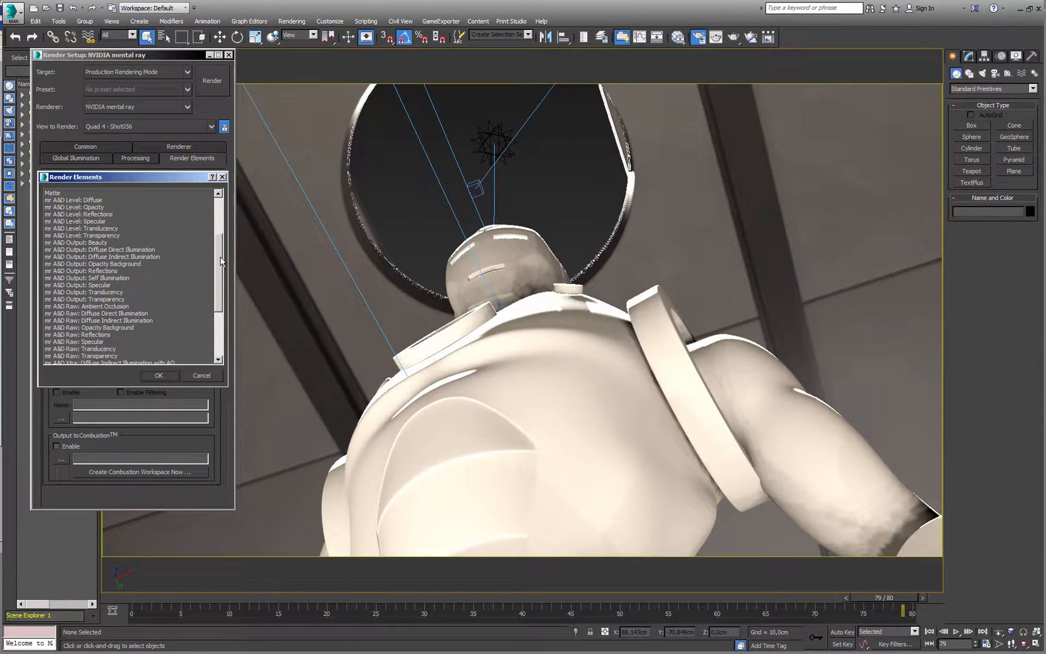
{"action": "left_click", "coordinate": [137, 243]}
{"action": "left_click", "coordinate": [135, 250]}
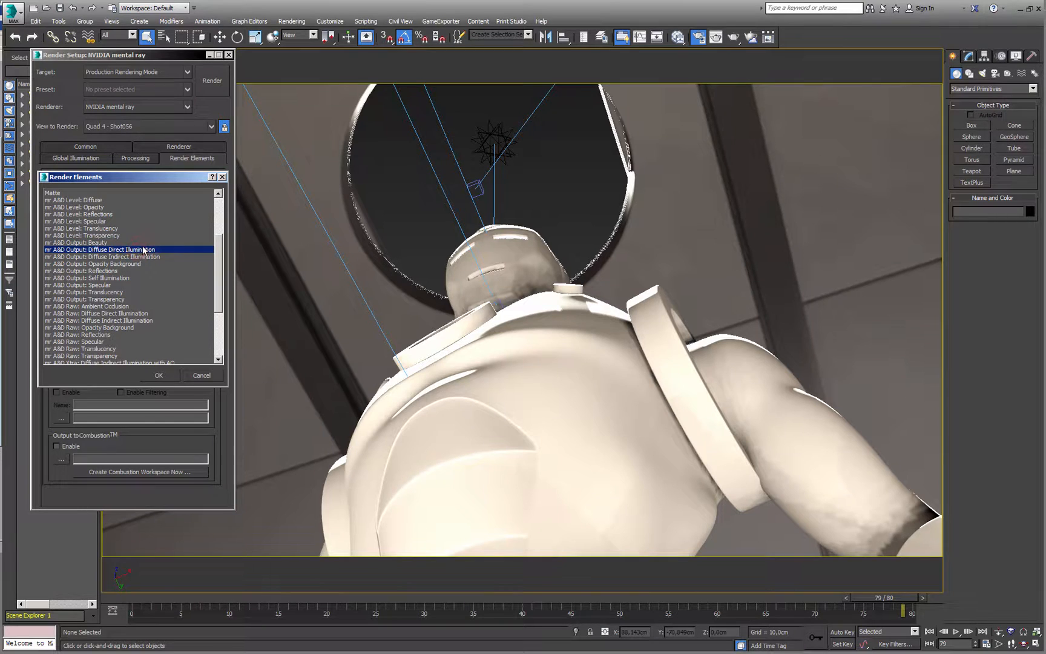
{"action": "left_click", "coordinate": [138, 256], "text": "ctrl"}
{"action": "left_click", "coordinate": [124, 271], "text": "ctrl"}
{"action": "left_click", "coordinate": [120, 278], "text": "ctrl"}
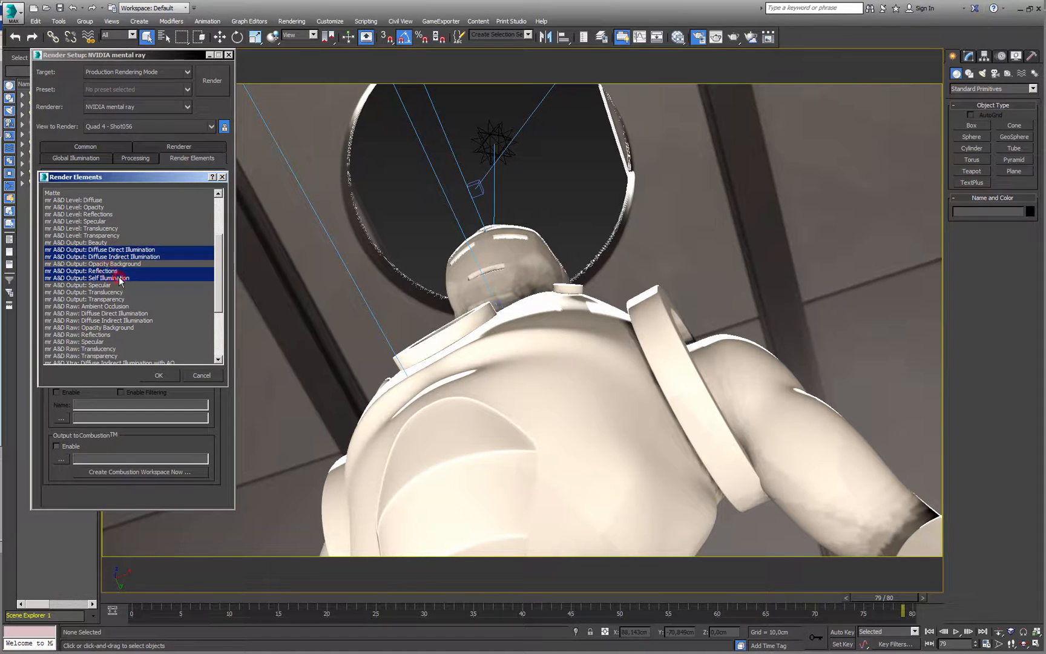
{"action": "left_click", "coordinate": [104, 285], "text": "ctrl"}
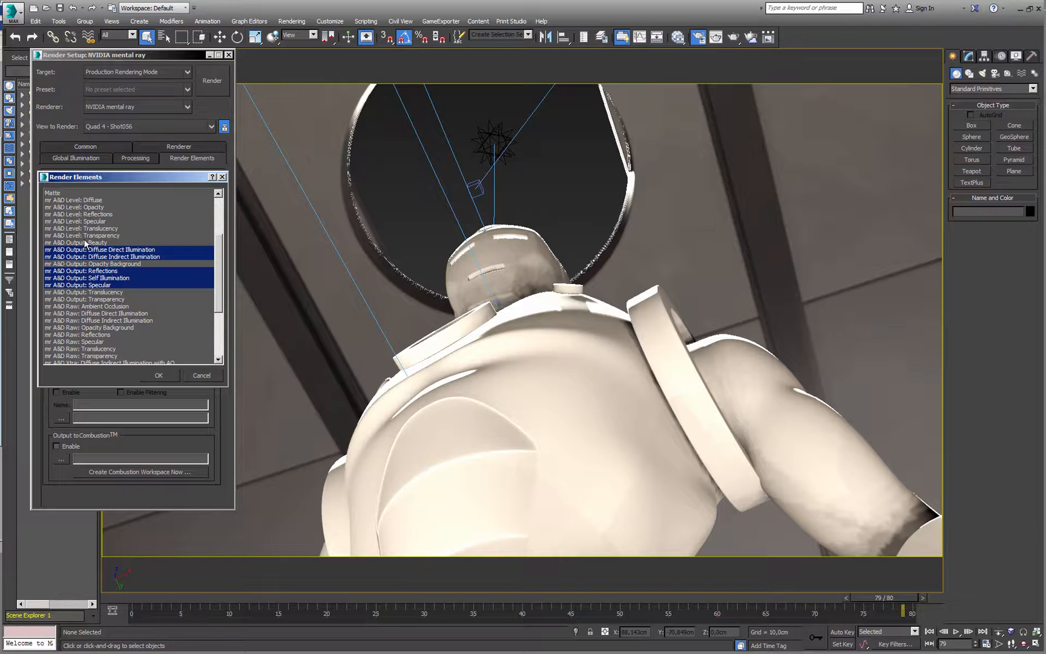
{"action": "key", "text": "Return"}
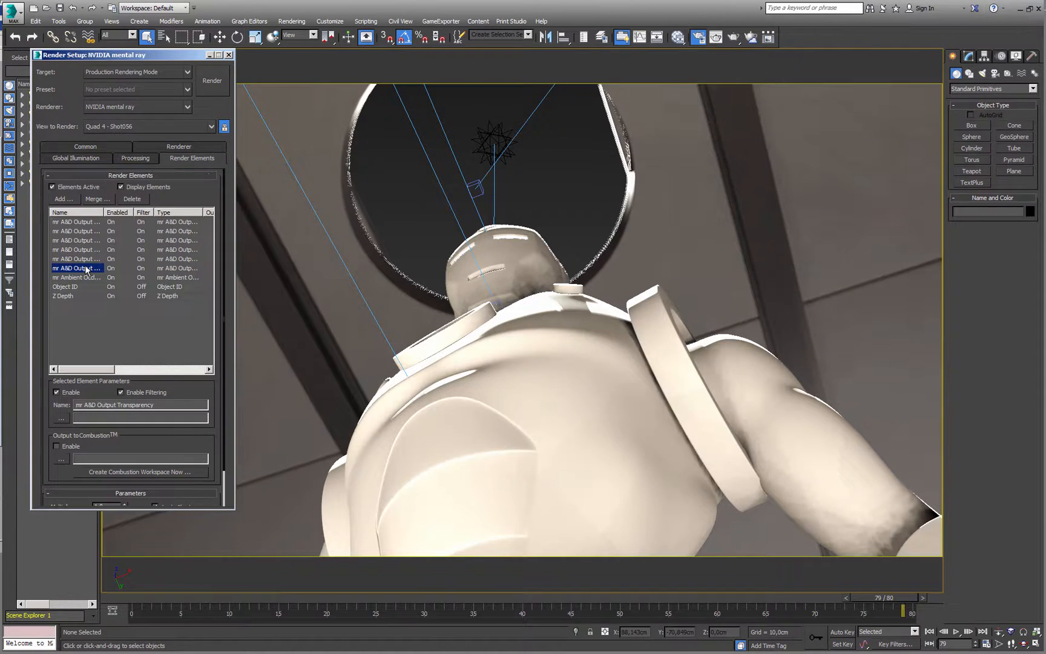
Give the mr Ambient Occlusion element a Quadratic falloff and a maximum distance of 8,0 cm
{"action": "left_click", "coordinate": [104, 212]}
{"action": "left_click_drag", "start_coordinate": [165, 212], "coordinate": [180, 212]}
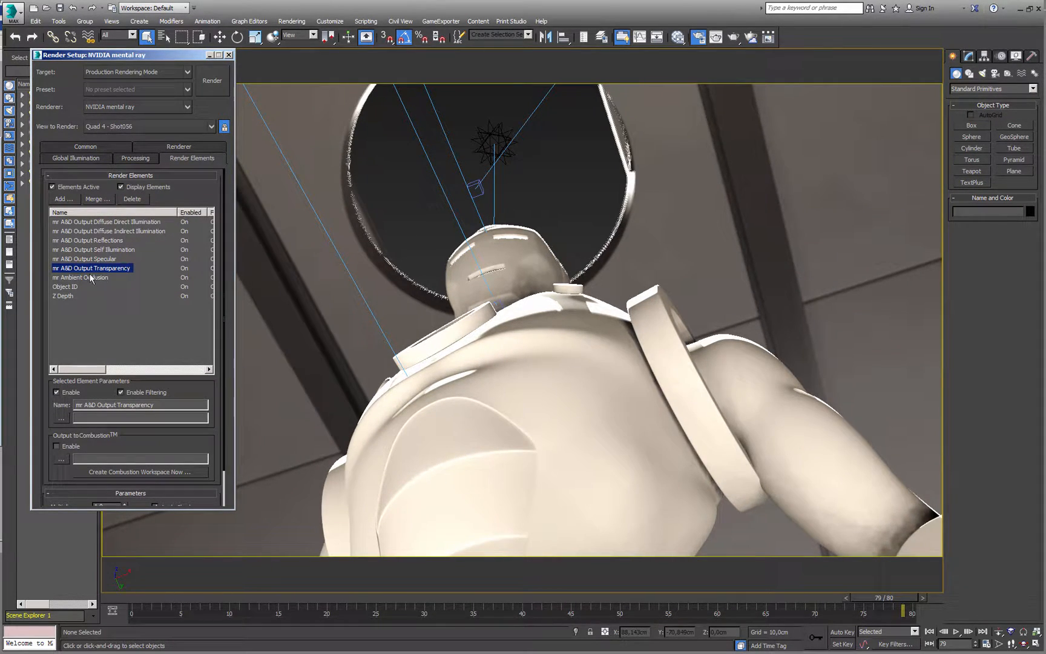
{"action": "left_click", "coordinate": [82, 277]}
{"action": "left_click_drag", "start_coordinate": [190, 388], "coordinate": [190, 281]}
{"action": "left_click", "coordinate": [124, 412]}
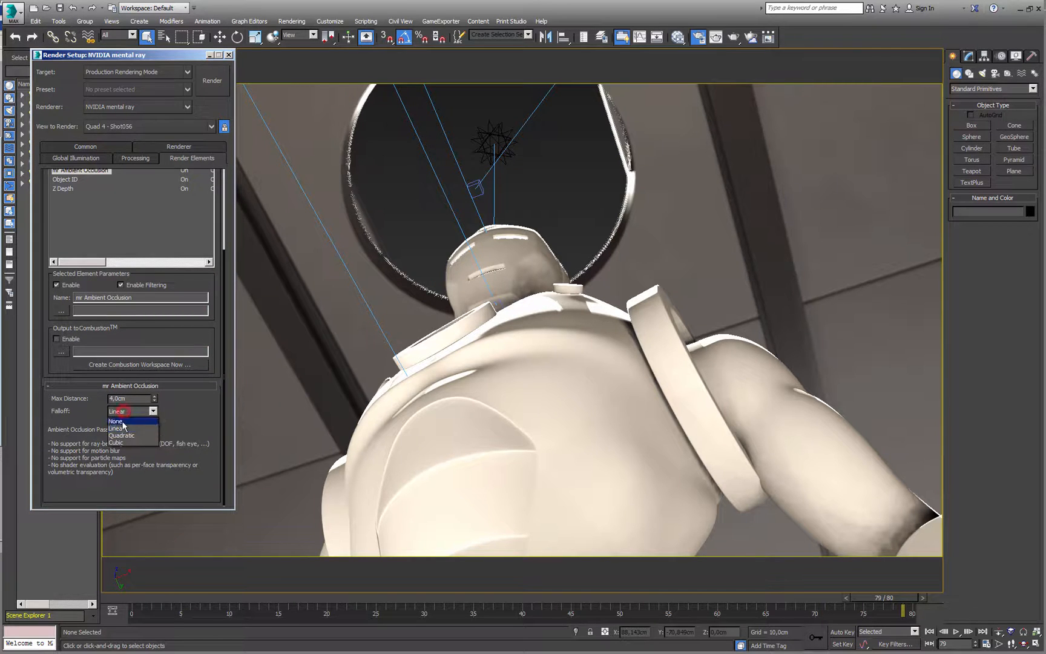
{"action": "left_click", "coordinate": [122, 431]}
{"action": "double_click", "coordinate": [128, 398]}
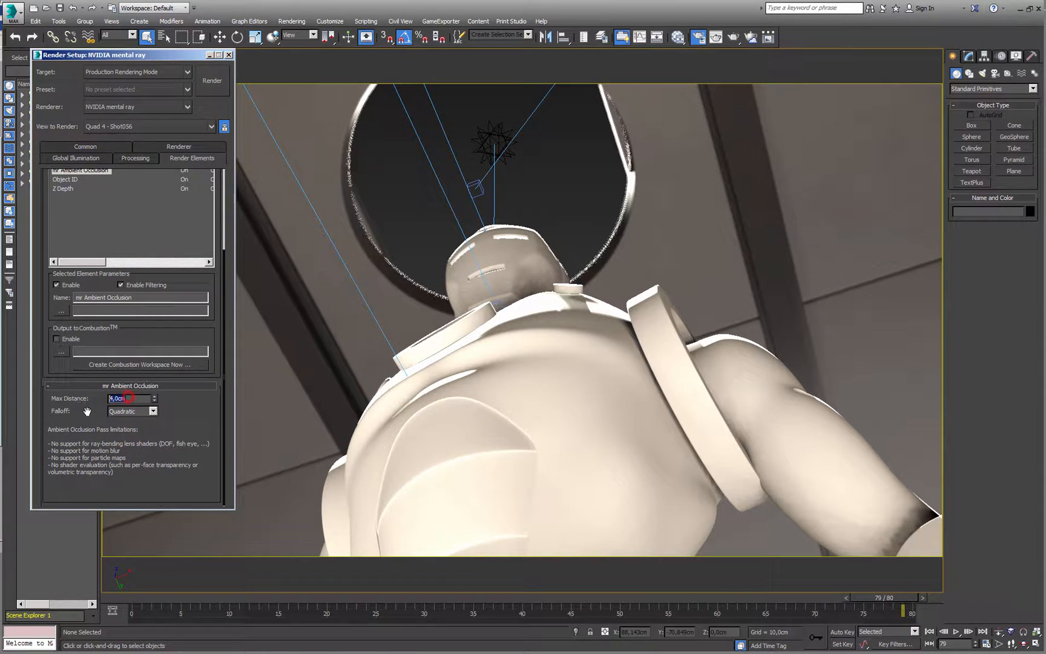
{"action": "left_click_drag", "start_coordinate": [208, 399], "coordinate": [206, 452]}
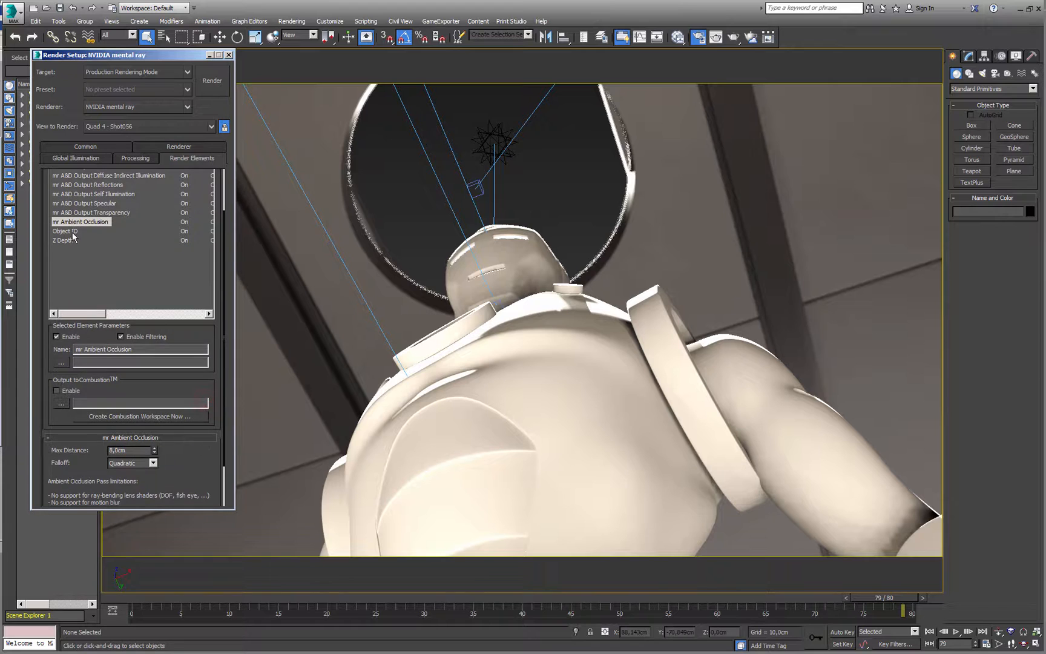
Turn on Update in the parameters of the Z Depth render element
{"action": "left_click", "coordinate": [72, 232]}
{"action": "left_click", "coordinate": [61, 296]}
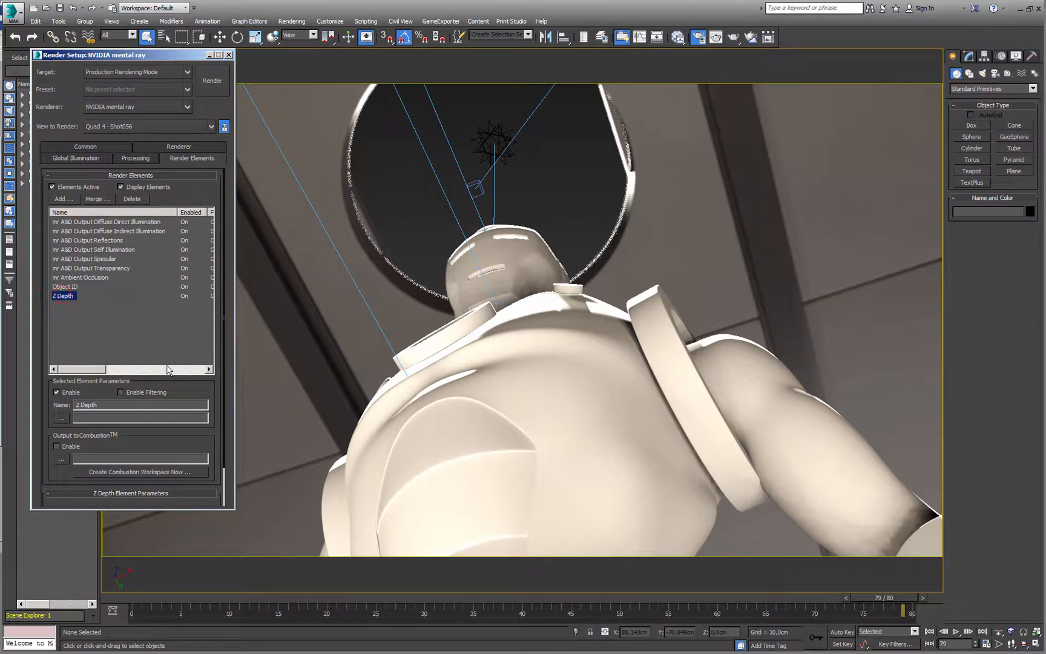
{"action": "left_click_drag", "start_coordinate": [137, 442], "coordinate": [139, 334]}
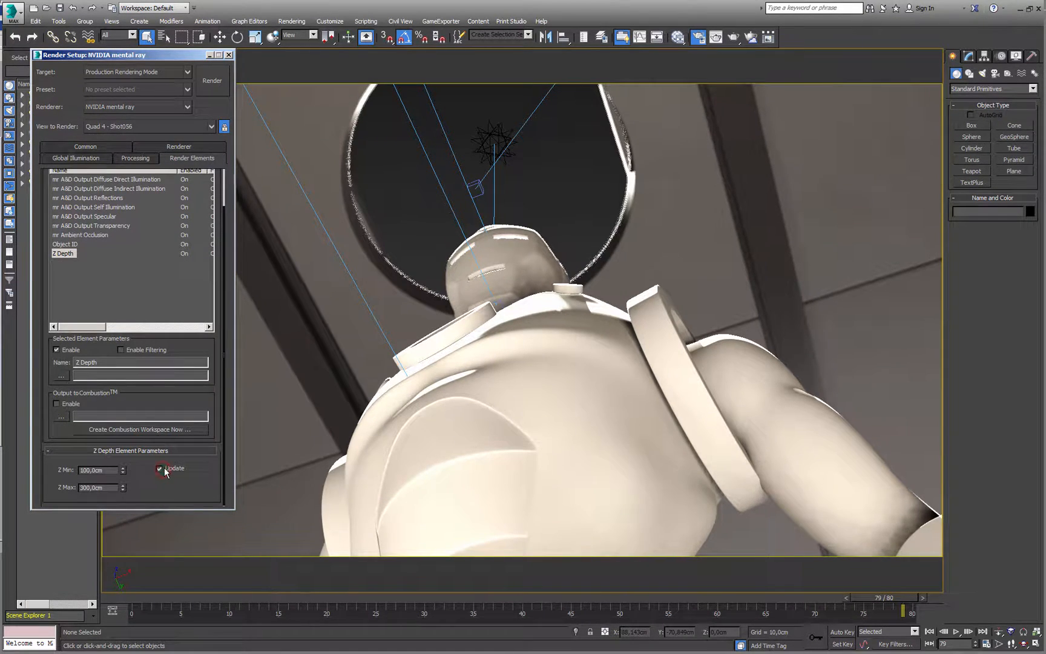
Select the character's body and head meshes and raise their shared G-Buffer Object ID in the object properties
{"action": "left_click", "coordinate": [486, 406]}
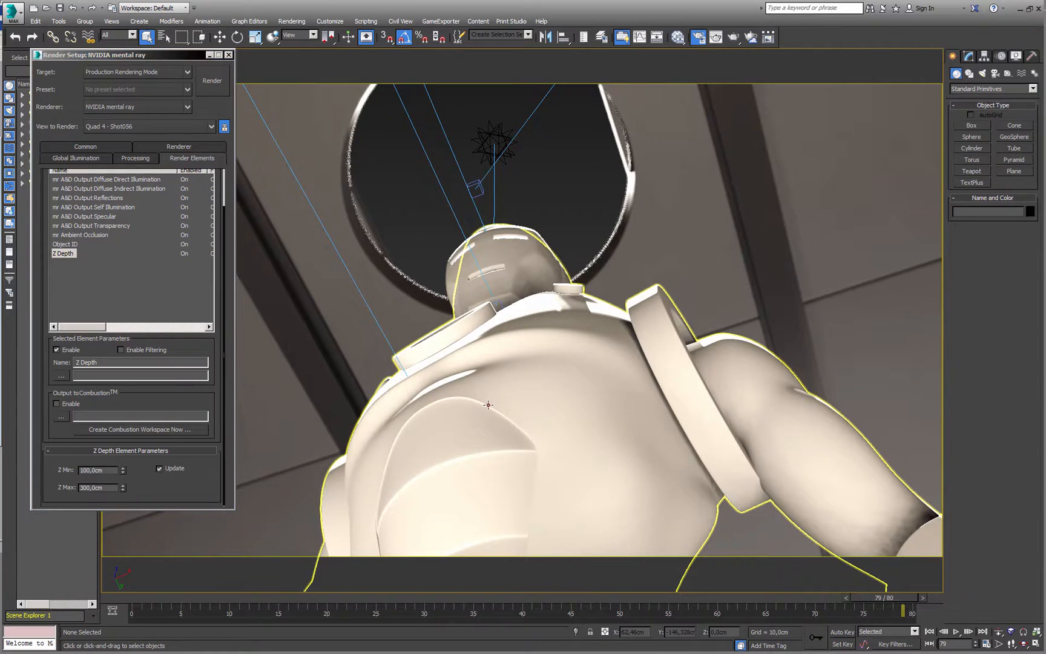
{"action": "left_click", "coordinate": [525, 256], "text": "ctrl"}
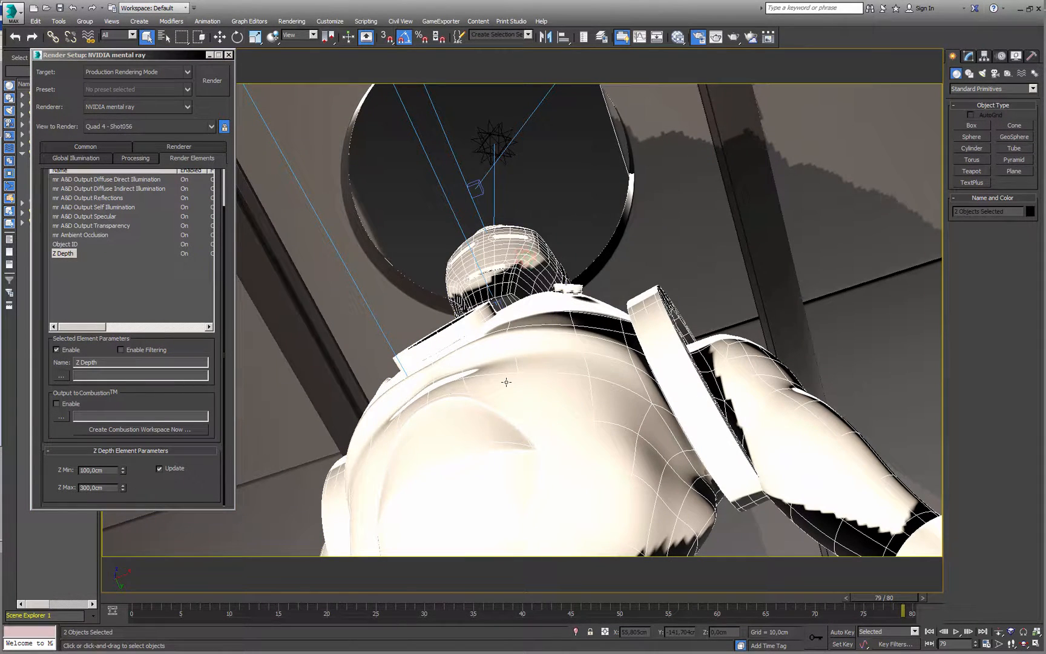
{"action": "right_click", "coordinate": [513, 372]}
{"action": "left_click", "coordinate": [531, 446]}
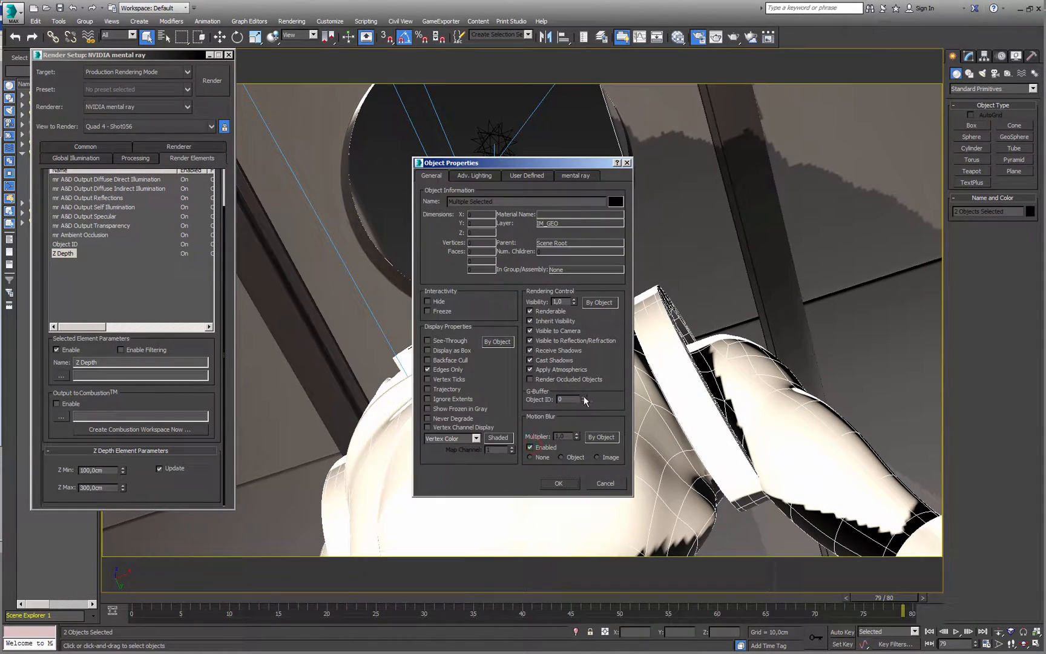
{"action": "left_click", "coordinate": [585, 397]}
{"action": "left_click", "coordinate": [558, 483]}
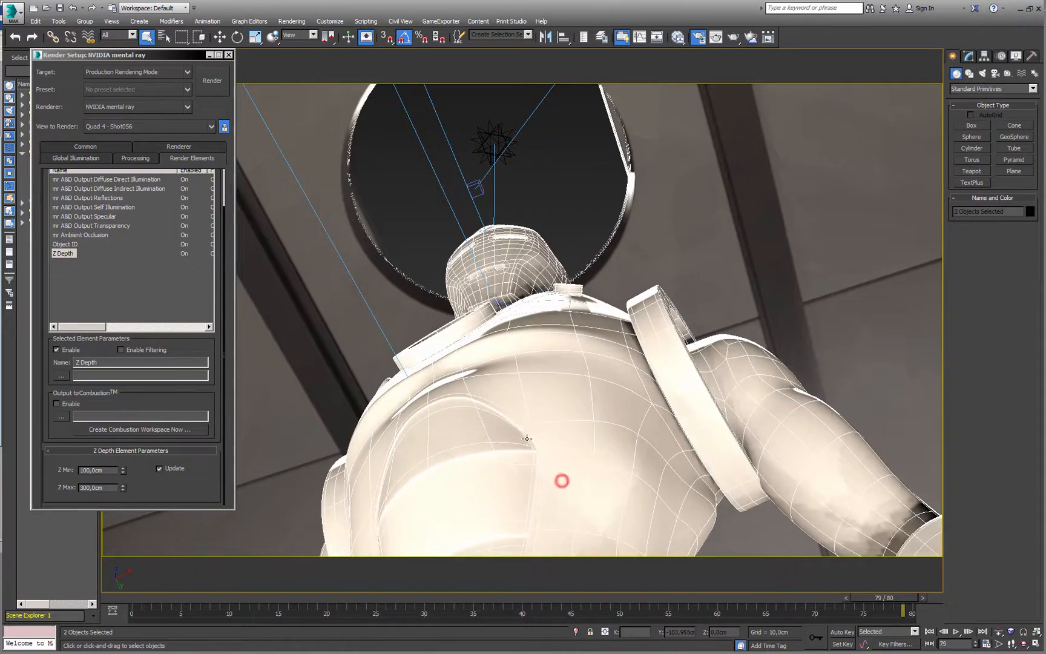
Select the character's glowing eyes and round chest light and set their G-Buffer Object ID to 2
{"action": "left_click", "coordinate": [465, 251]}
{"action": "key", "text": "alt+w"}
{"action": "middle_click", "coordinate": [472, 387]}
{"action": "key", "text": "alt+w"}
{"action": "middle_click_drag", "start_coordinate": [511, 314], "coordinate": [512, 469]}
{"action": "key", "text": "z"}
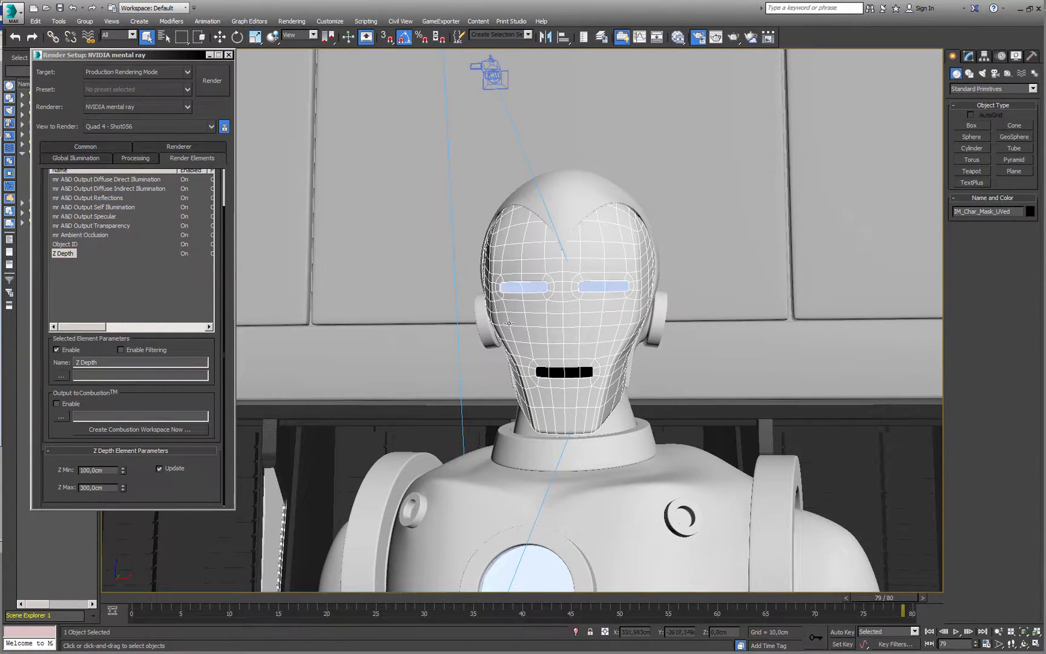
{"action": "left_click", "coordinate": [523, 287]}
{"action": "middle_click_drag", "start_coordinate": [532, 562], "coordinate": [504, 486]}
{"action": "left_click", "coordinate": [505, 485], "text": "ctrl"}
{"action": "right_click", "coordinate": [506, 486]}
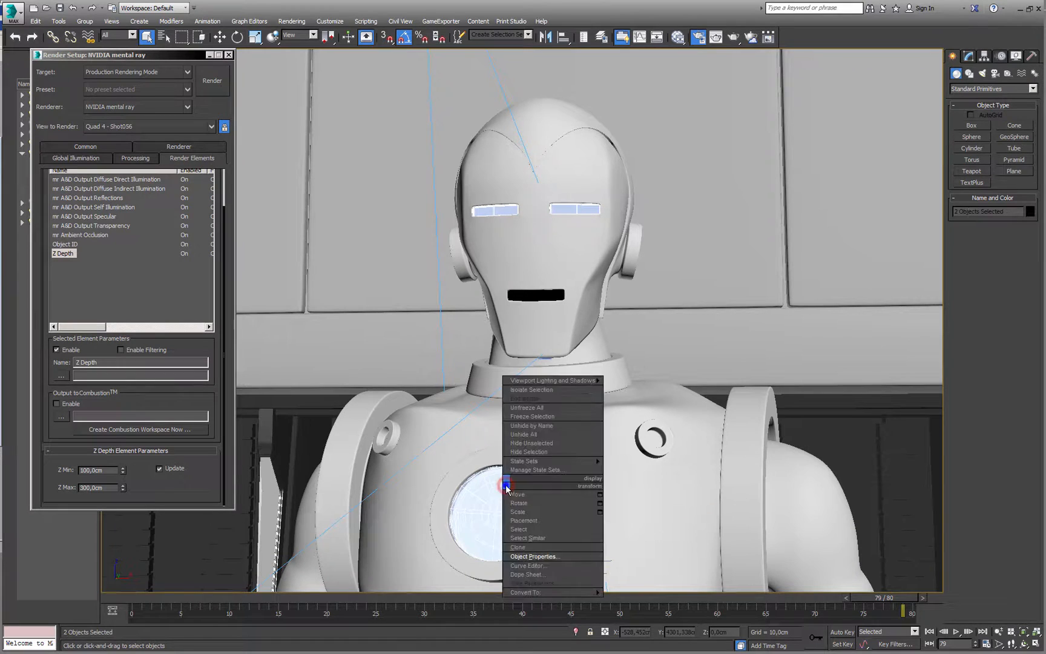
{"action": "left_click", "coordinate": [545, 556]}
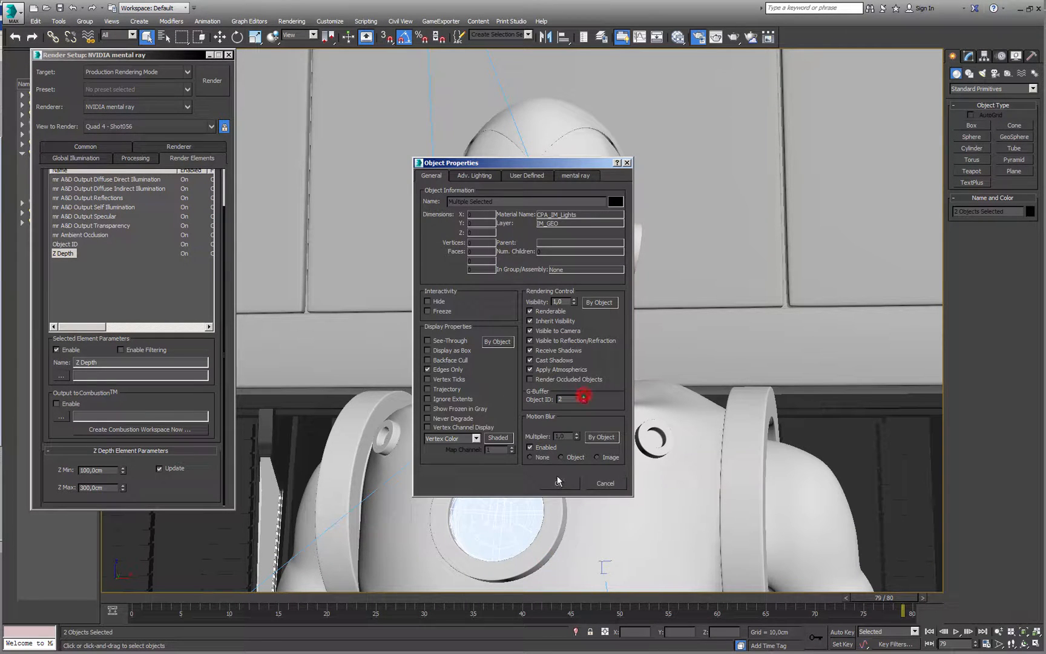
{"action": "left_click", "coordinate": [557, 483]}
Return to the shot 056 camera view, scrub the animation from frame 0 to frame 80 and clear the selection
{"action": "key", "text": "alt+w"}
{"action": "middle_click", "coordinate": [533, 423]}
{"action": "key", "text": "alt+w"}
{"action": "left_click_drag", "start_coordinate": [151, 596], "coordinate": [122, 598]}
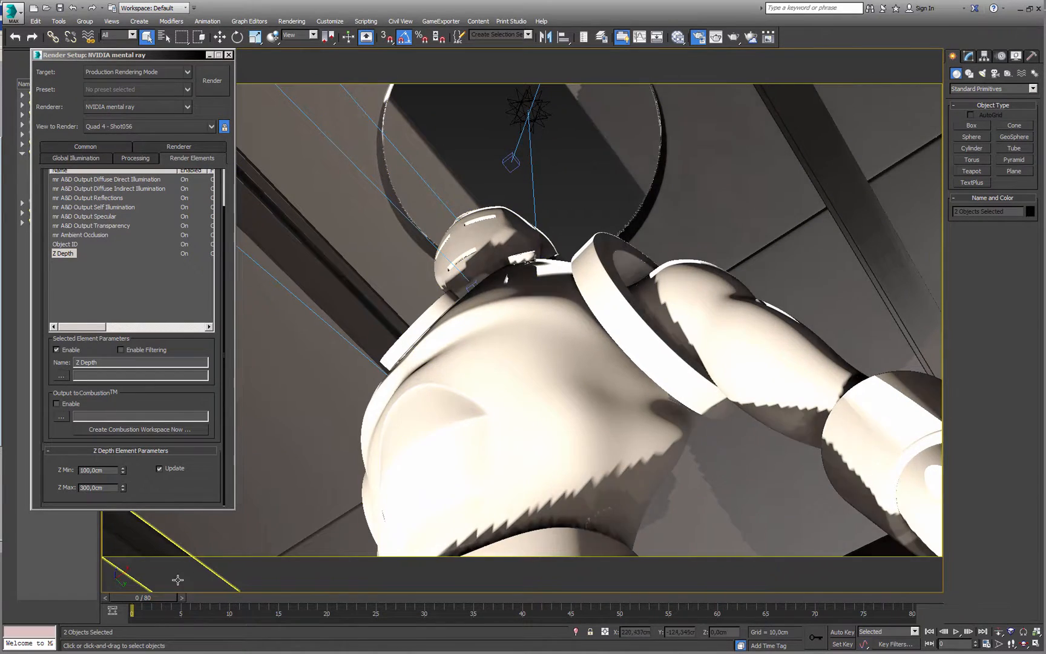
{"action": "left_click_drag", "start_coordinate": [144, 598], "coordinate": [918, 595]}
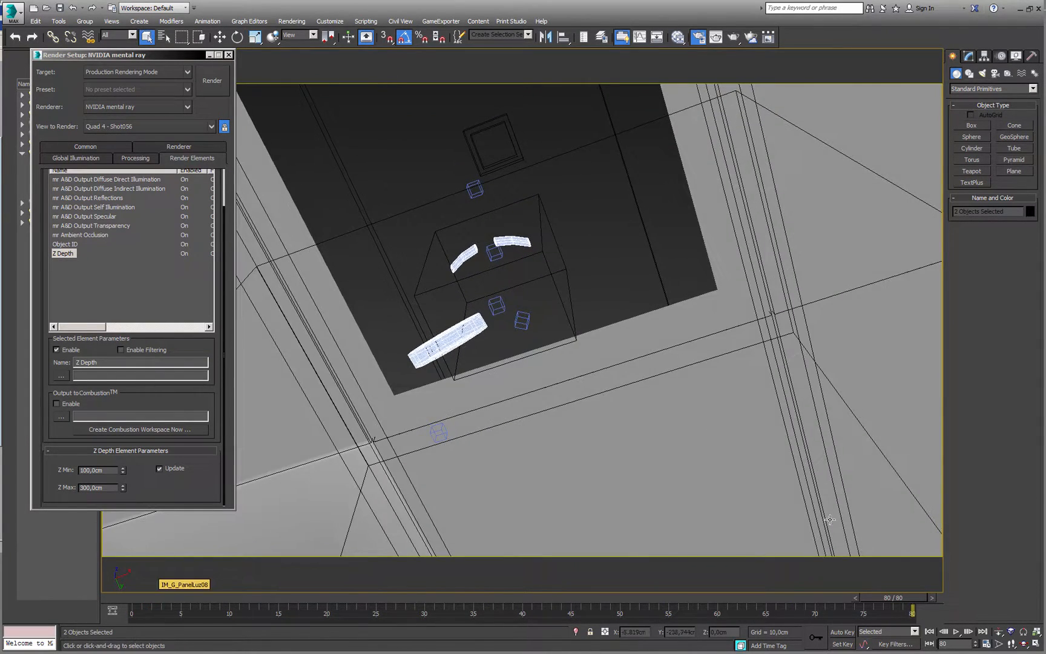
{"action": "key", "text": "ctrl+d"}
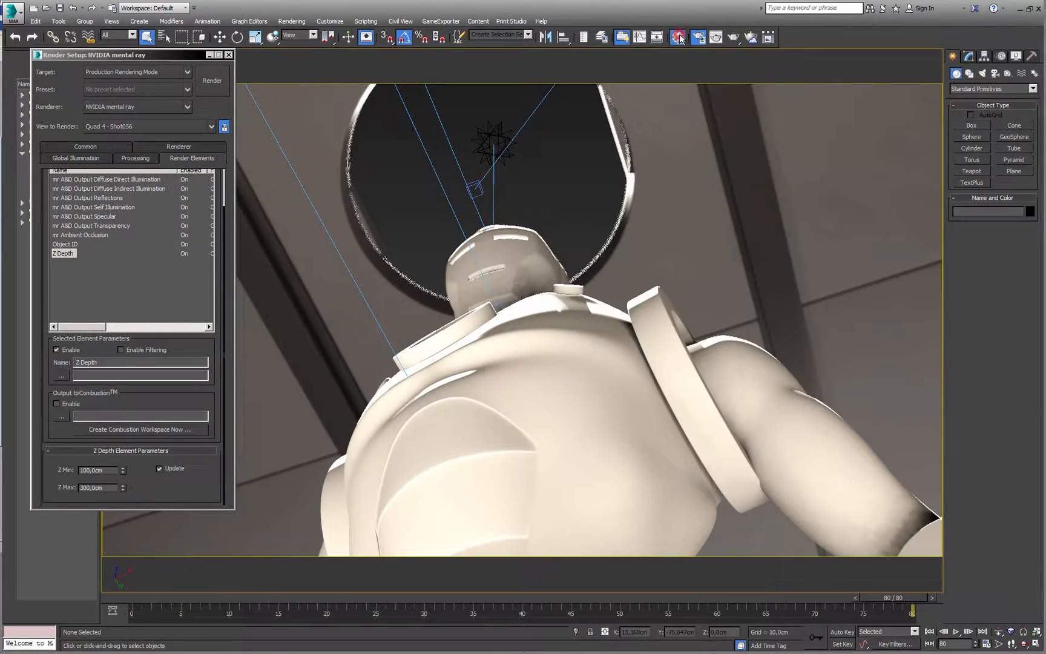
Look up the white Arch & Design material with the Gradient self-illumination map in the Slate Material Editor
{"action": "left_click", "coordinate": [678, 37]}
{"action": "double_click", "coordinate": [560, 256]}
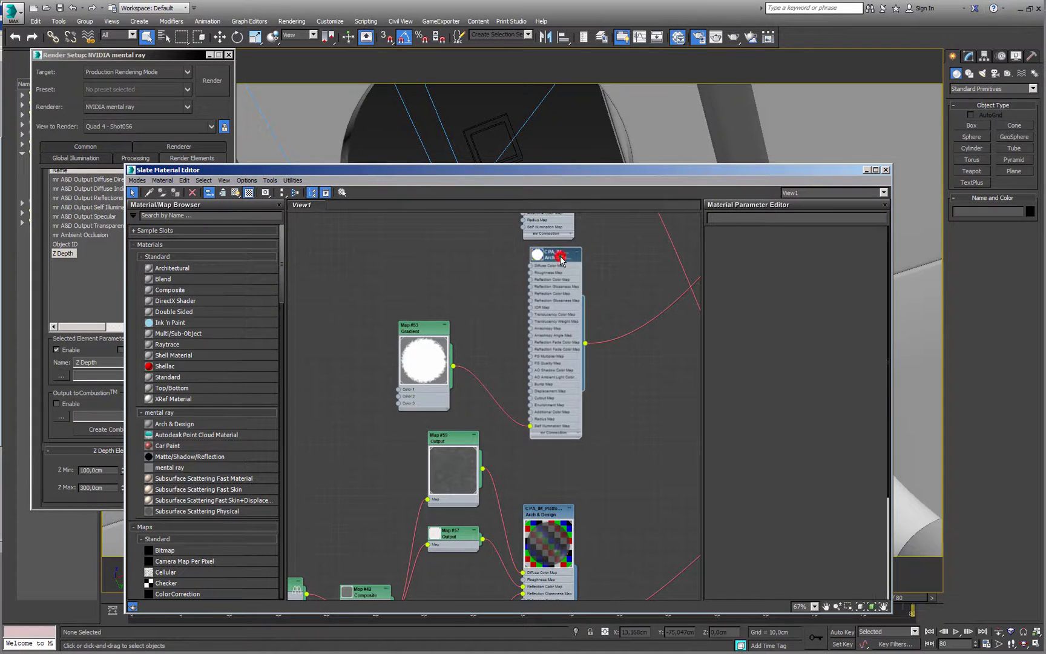
{"action": "left_click", "coordinate": [886, 170]}
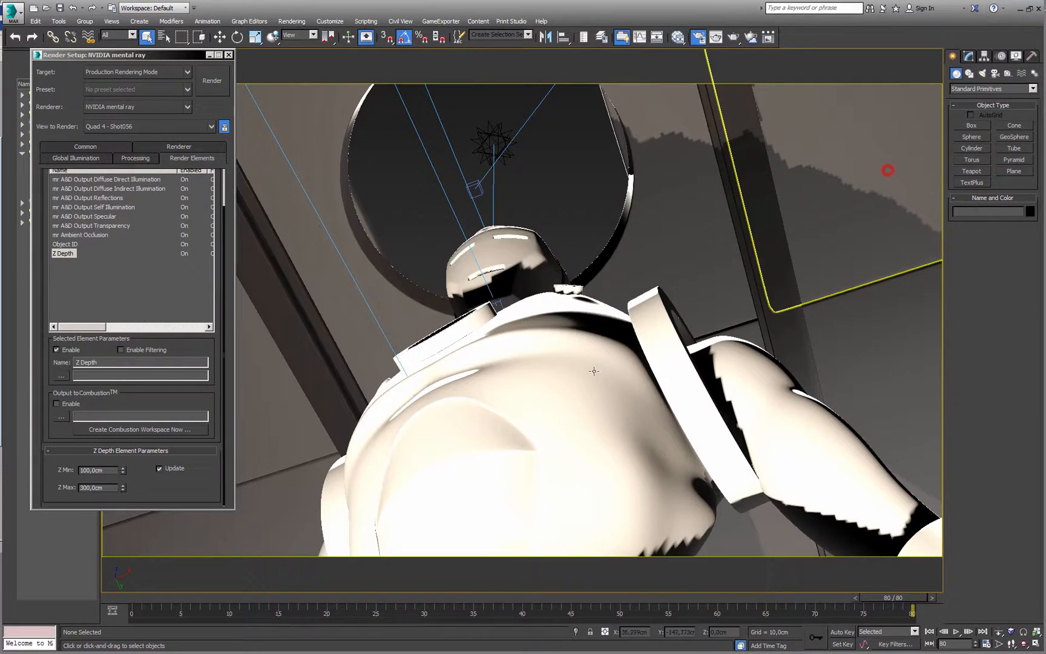
Render frame 80 of shot 056, check the Z Depth pass and set its Z Max to 714,5 cm
{"action": "left_click", "coordinate": [213, 86]}
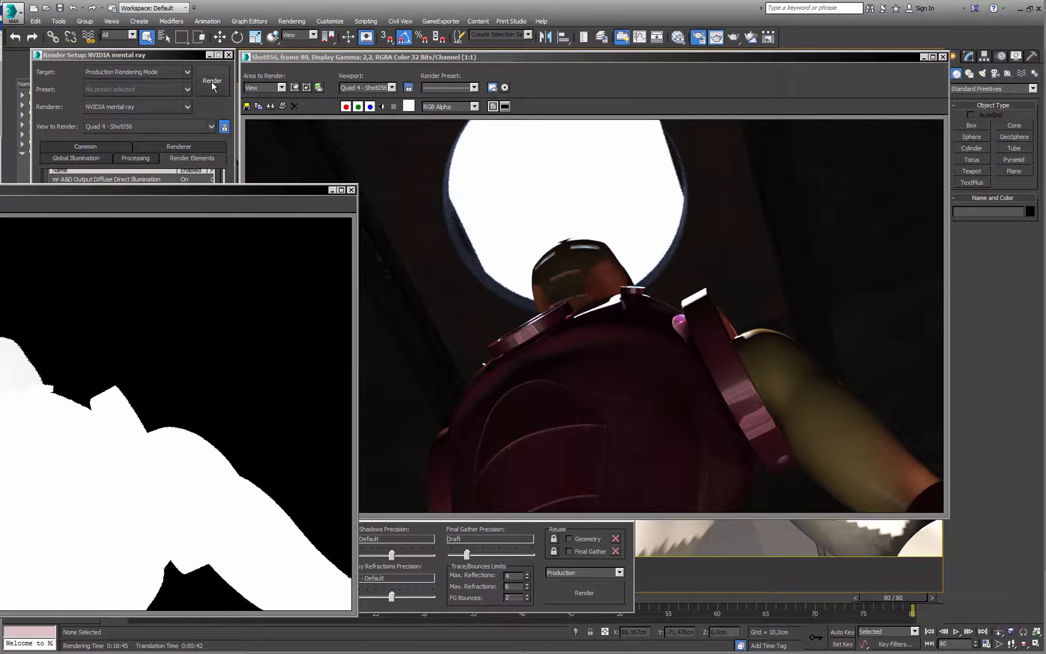
{"action": "left_click_drag", "start_coordinate": [153, 195], "coordinate": [569, 166]}
{"action": "left_click", "coordinate": [166, 55]}
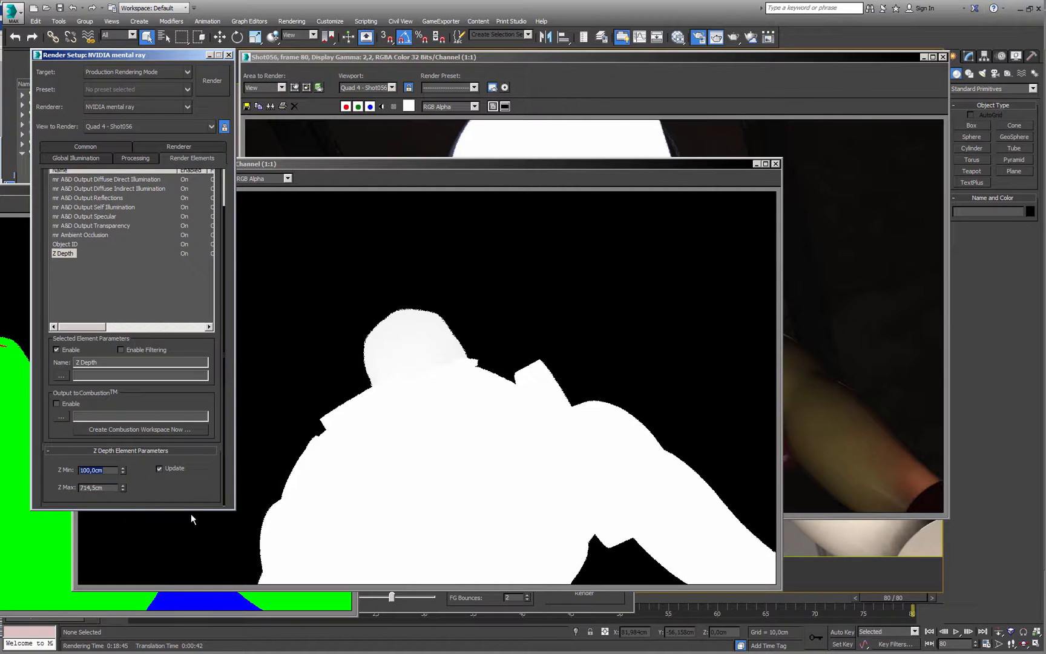
{"action": "left_click", "coordinate": [777, 163]}
Examine the rendered Object ID pass and enable filtering for the Object ID and Z Depth elements
{"action": "left_click_drag", "start_coordinate": [309, 191], "coordinate": [720, 204]}
{"action": "left_click", "coordinate": [142, 55]}
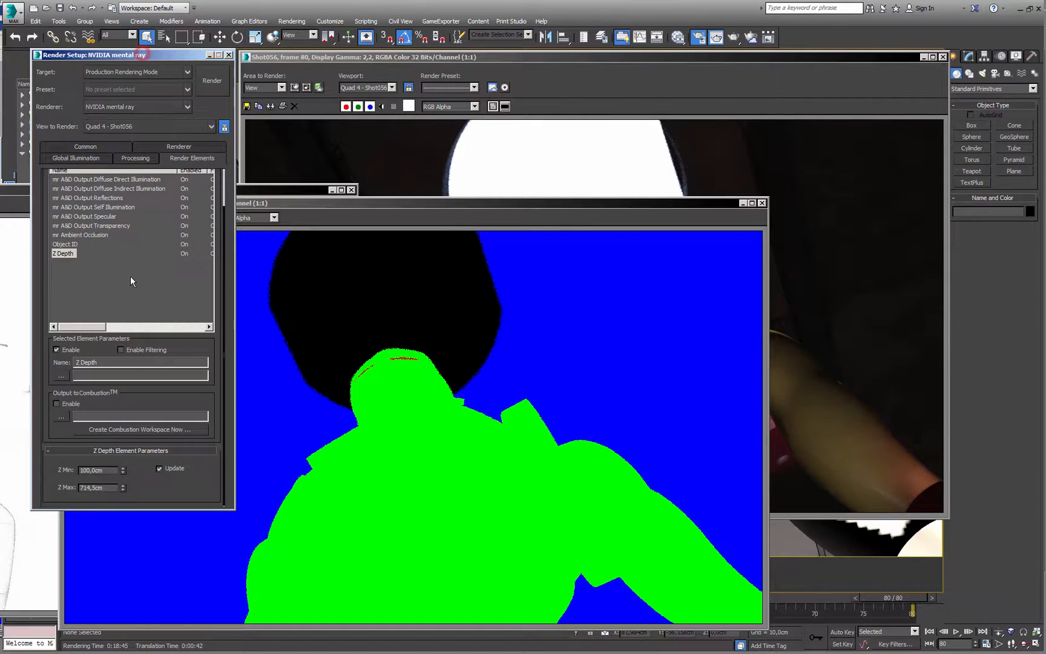
{"action": "mouse_move", "coordinate": [94, 326]}
{"action": "left_mouse_down"}
{"action": "mouse_move", "coordinate": [121, 332]}
{"action": "mouse_move", "coordinate": [109, 329]}
{"action": "left_mouse_up"}
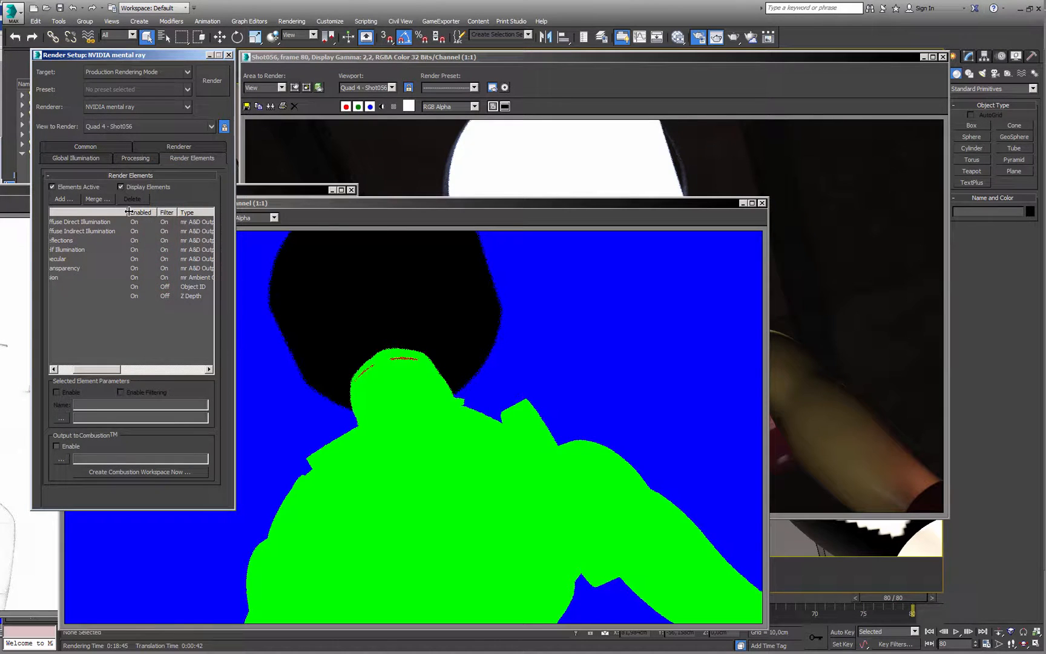
{"action": "left_click", "coordinate": [128, 211]}
{"action": "left_click_drag", "start_coordinate": [100, 369], "coordinate": [84, 369]}
{"action": "left_click", "coordinate": [68, 287]}
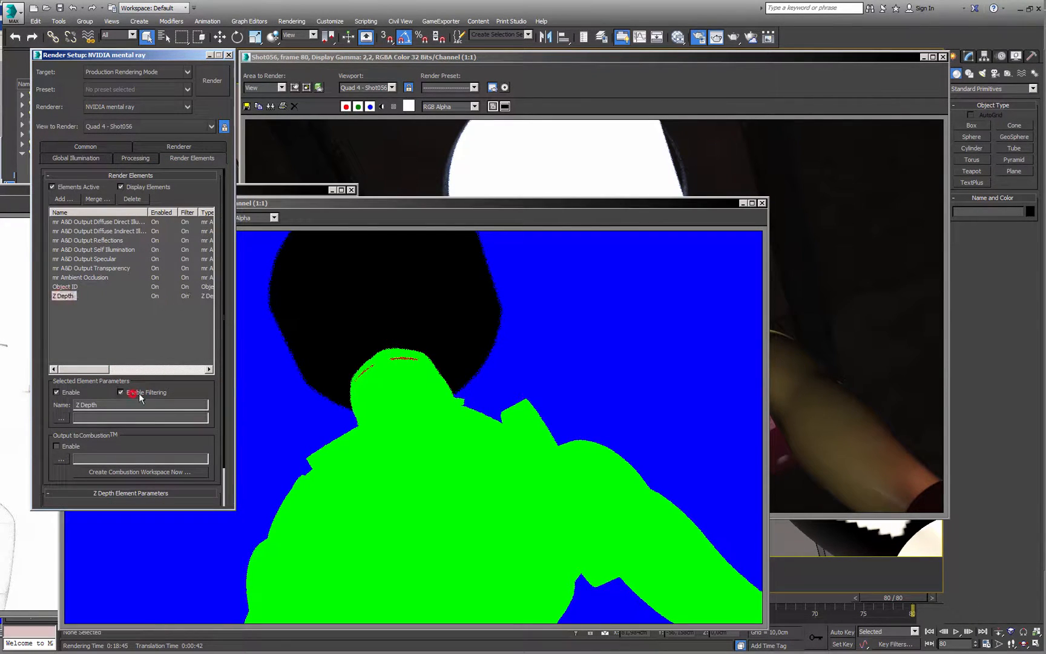
{"action": "left_click", "coordinate": [549, 325]}
{"action": "left_click", "coordinate": [761, 202]}
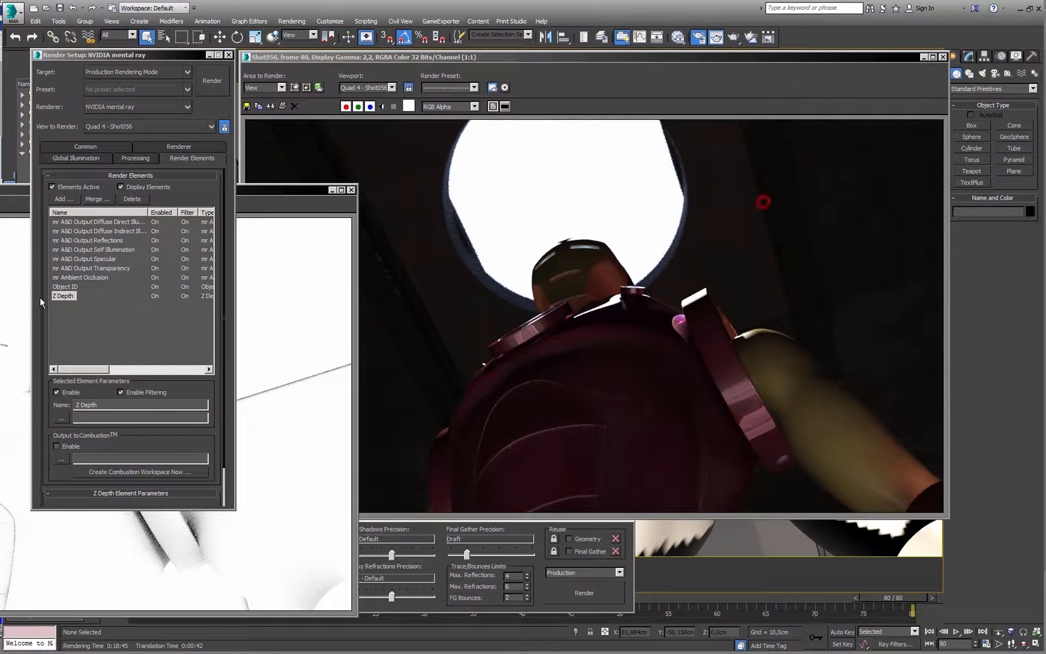
Review the rendered Ambient Occlusion, Transparency and Specular passes and the pass beneath them, closing each window
{"action": "left_click", "coordinate": [70, 291]}
{"action": "left_click", "coordinate": [250, 330]}
{"action": "double_click", "coordinate": [289, 190]}
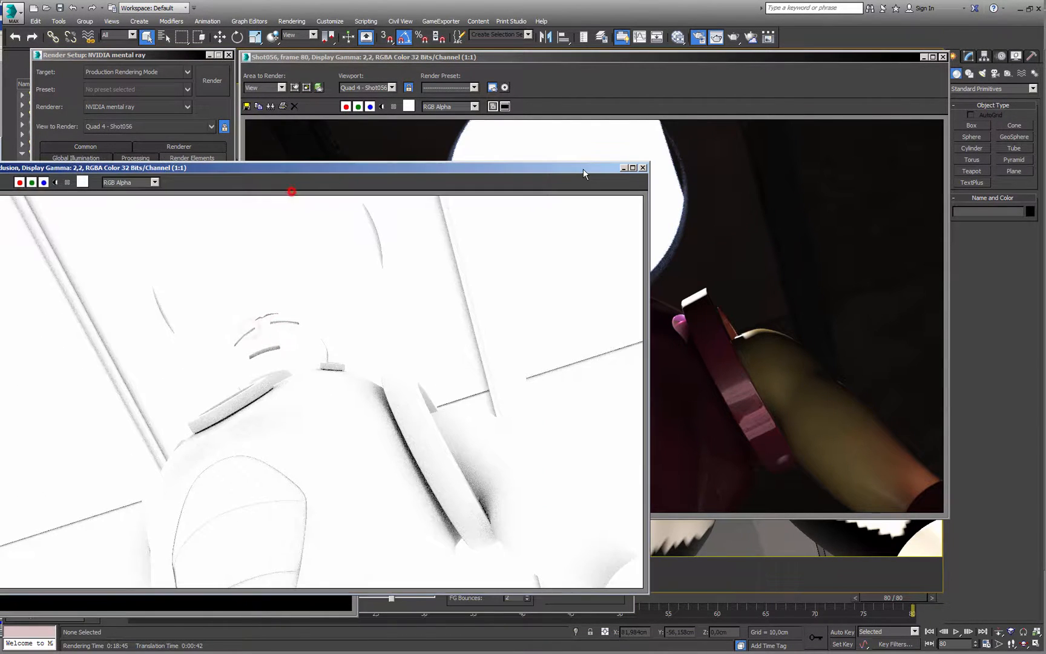
{"action": "left_click", "coordinate": [643, 167]}
{"action": "left_click", "coordinate": [296, 192]}
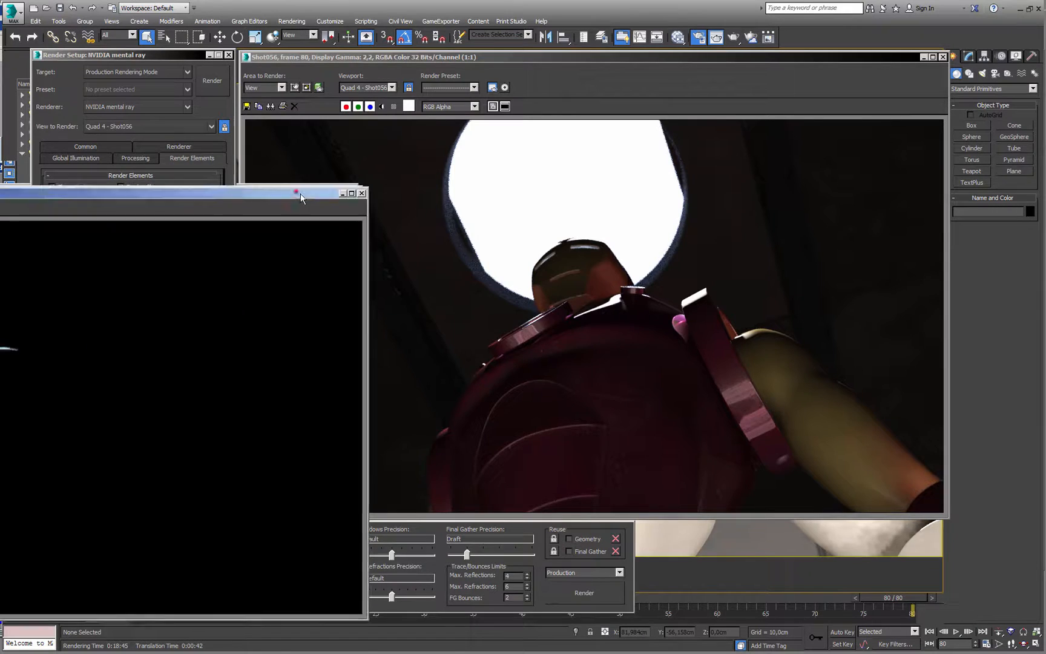
{"action": "double_click", "coordinate": [300, 193]}
{"action": "left_click_drag", "start_coordinate": [378, 185], "coordinate": [577, 164]}
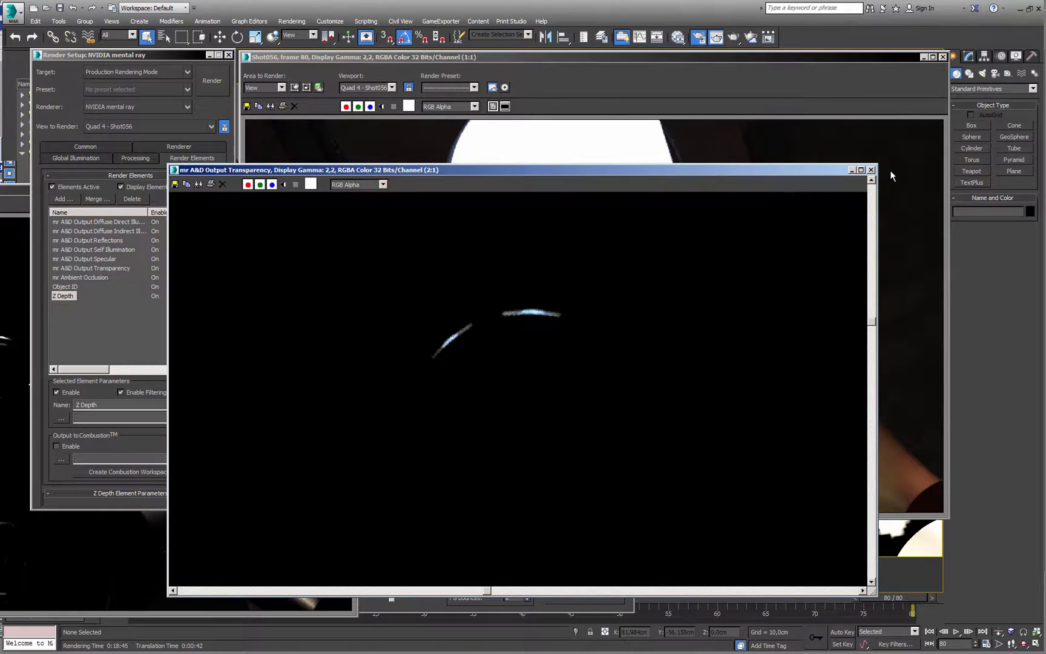
{"action": "left_click", "coordinate": [872, 172]}
{"action": "left_click_drag", "start_coordinate": [282, 188], "coordinate": [582, 193]}
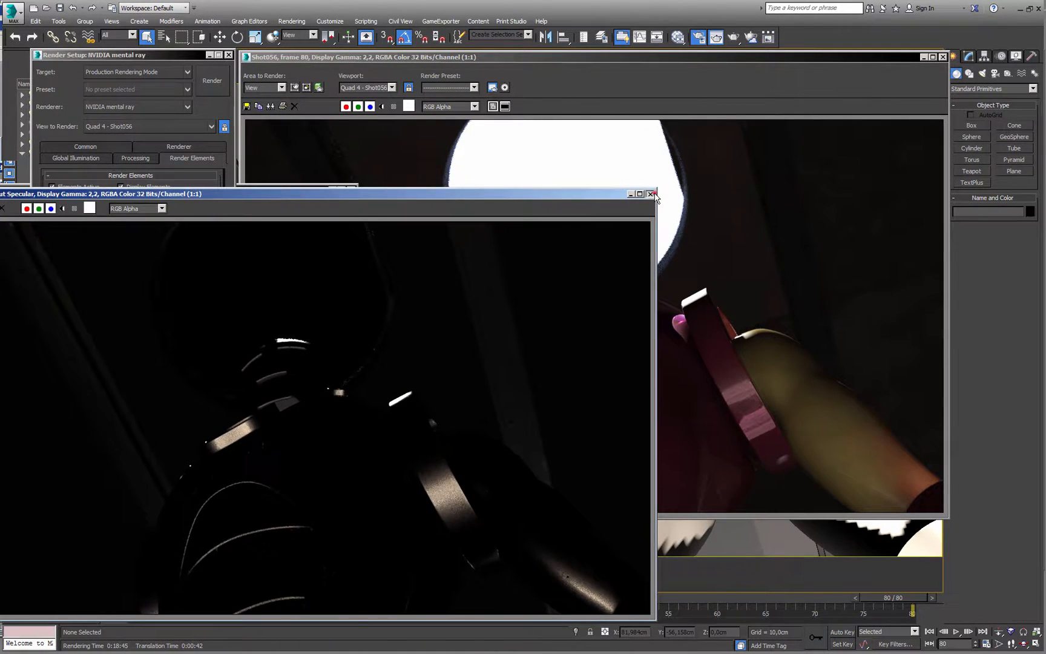
{"action": "left_click", "coordinate": [654, 193]}
{"action": "left_click_drag", "start_coordinate": [284, 190], "coordinate": [718, 182]}
{"action": "left_click", "coordinate": [786, 184]}
Examine the Reflections pass up close, then review and close the Diffuse Indirect and Diffuse Direct Illumination passes
{"action": "left_click", "coordinate": [271, 447]}
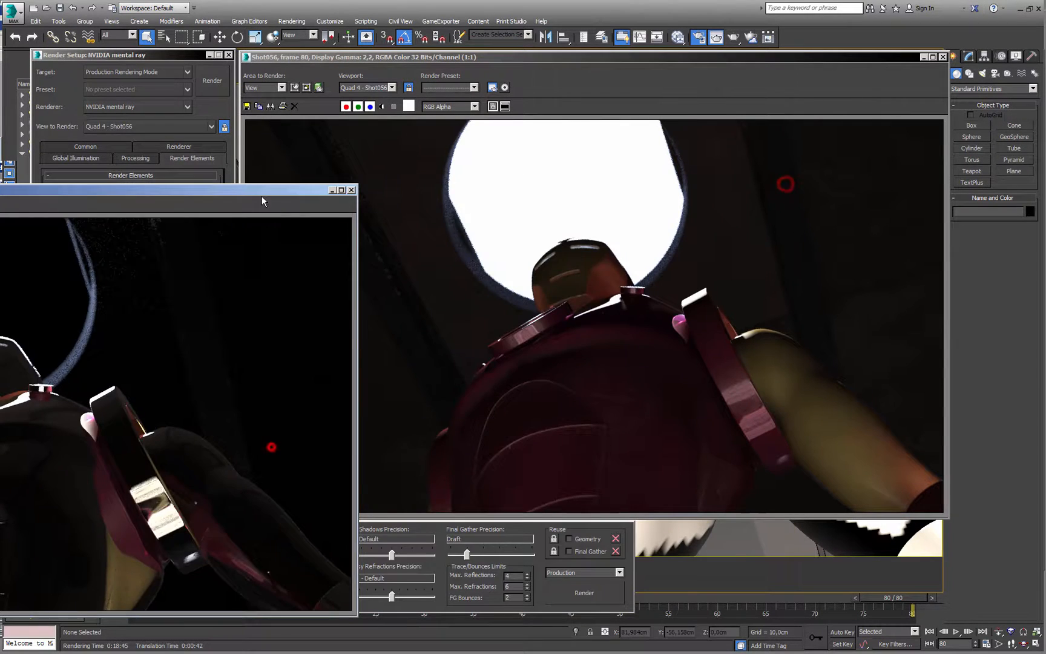
{"action": "double_click", "coordinate": [262, 192]}
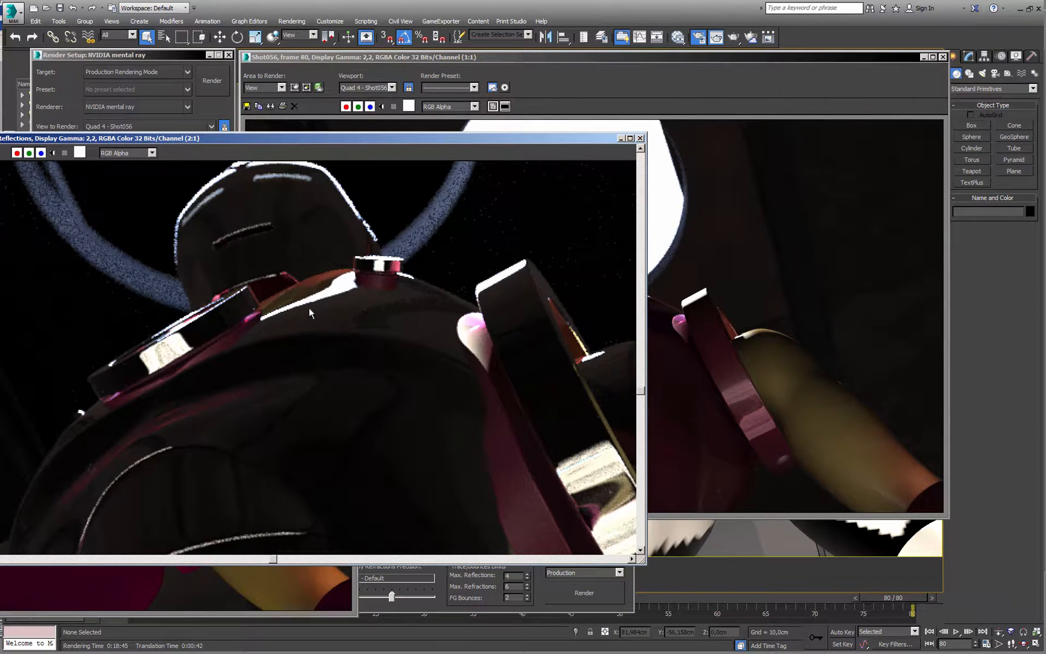
{"action": "middle_click_drag", "start_coordinate": [305, 406], "coordinate": [425, 397]}
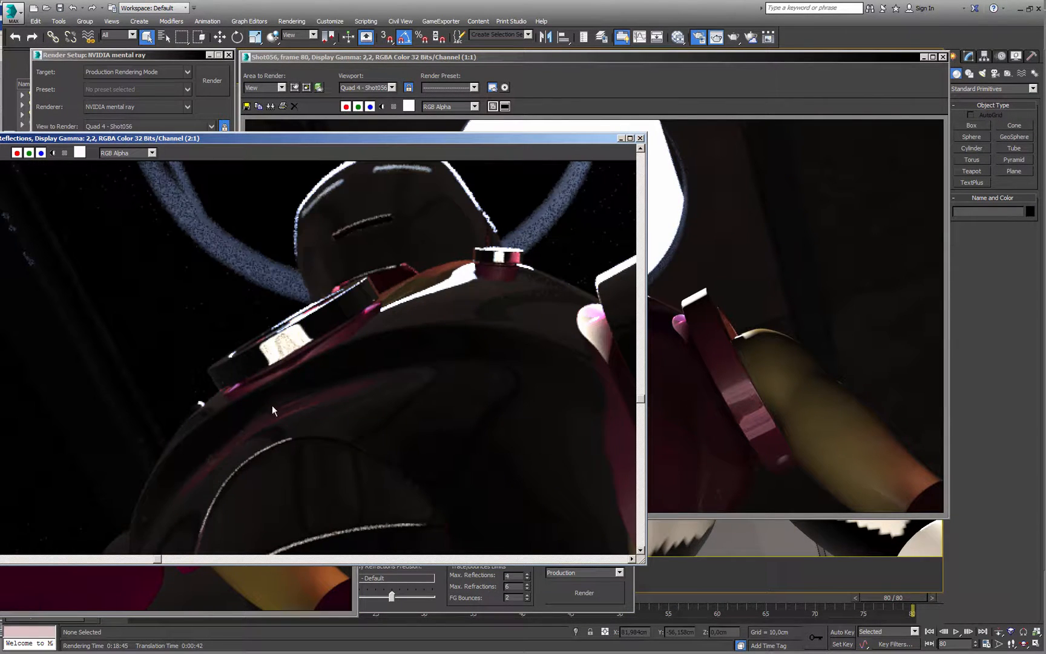
{"action": "scroll", "coordinate": [370, 350], "scroll_direction": "down", "scroll_amount": 2}
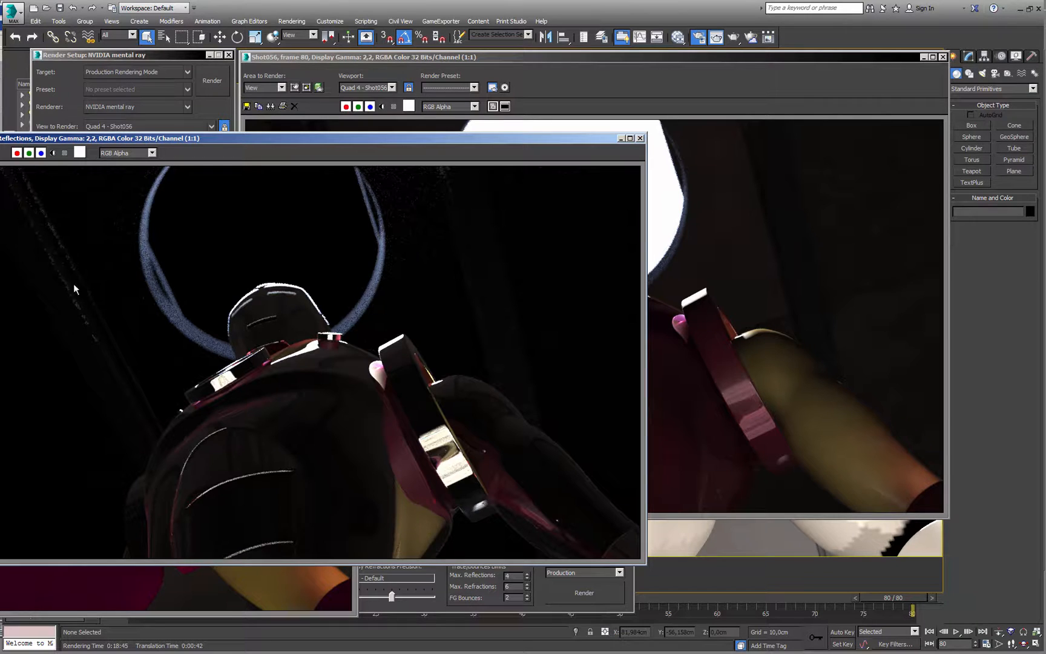
{"action": "left_click", "coordinate": [641, 138]}
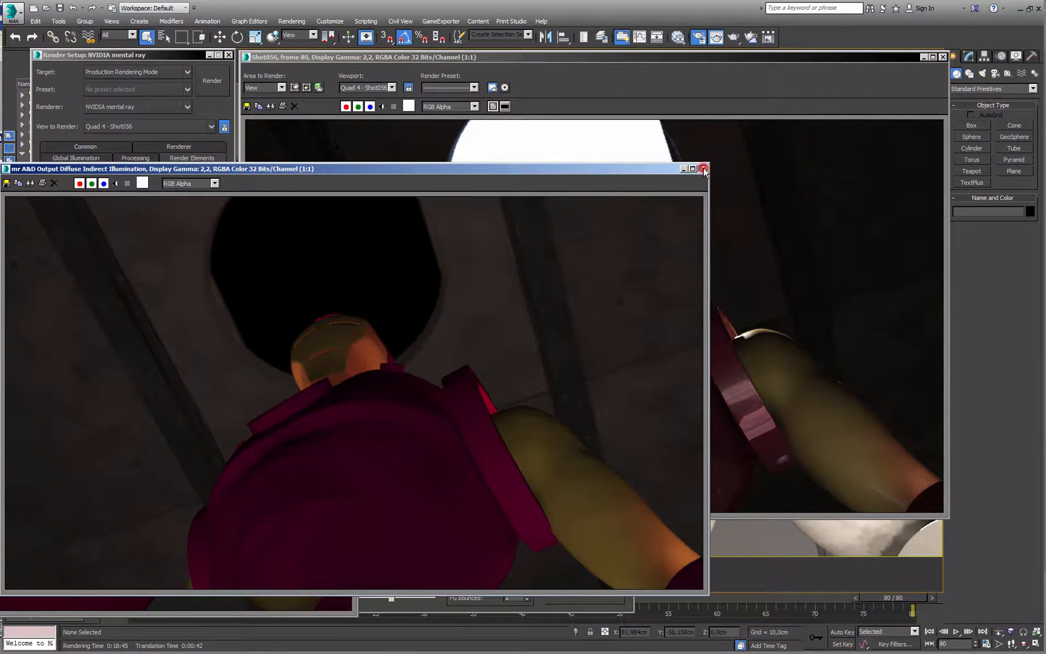
{"action": "left_click", "coordinate": [703, 169]}
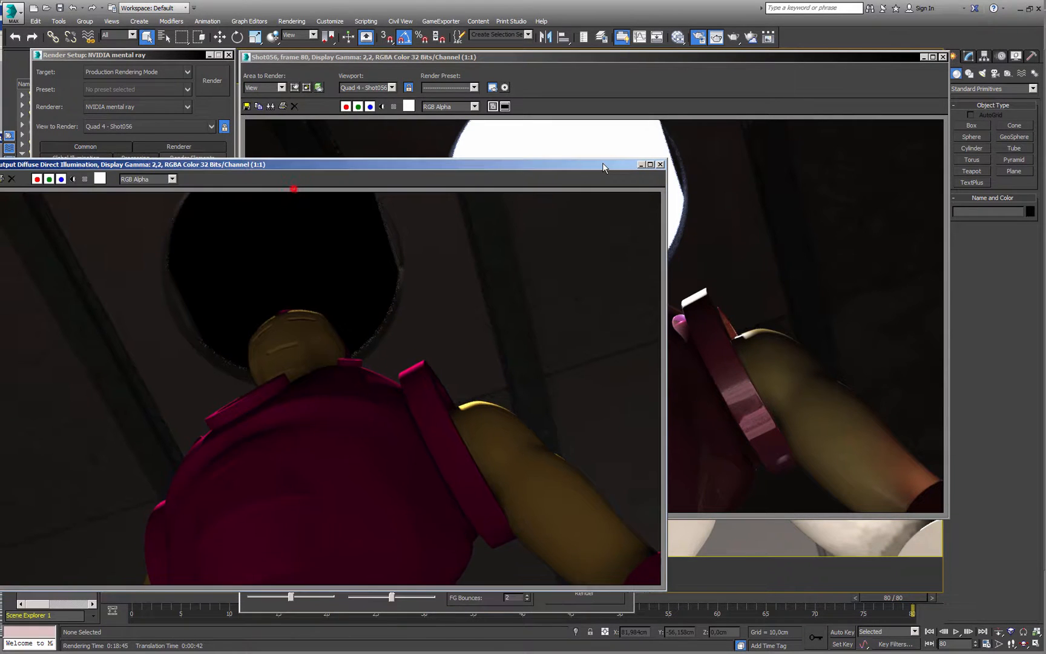
{"action": "left_click", "coordinate": [660, 164]}
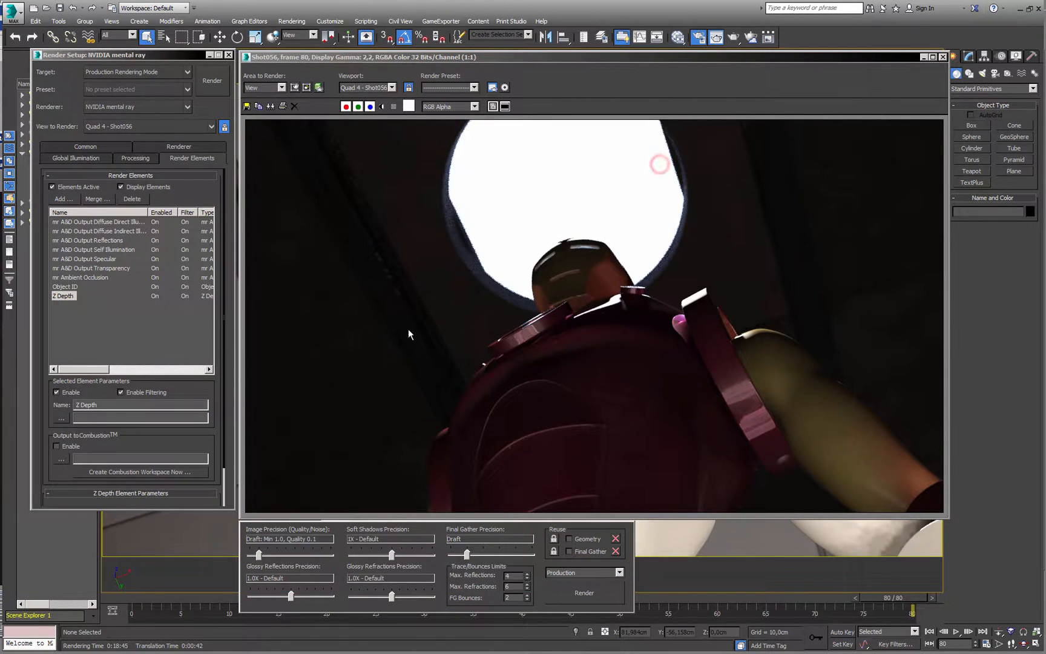
Select Daylight001 in the scene list and set its mr Sun shadow softness samples to 48
{"action": "left_click", "coordinate": [139, 56]}
{"action": "left_click_drag", "start_coordinate": [139, 56], "coordinate": [263, 56]}
{"action": "left_click", "coordinate": [73, 124]}
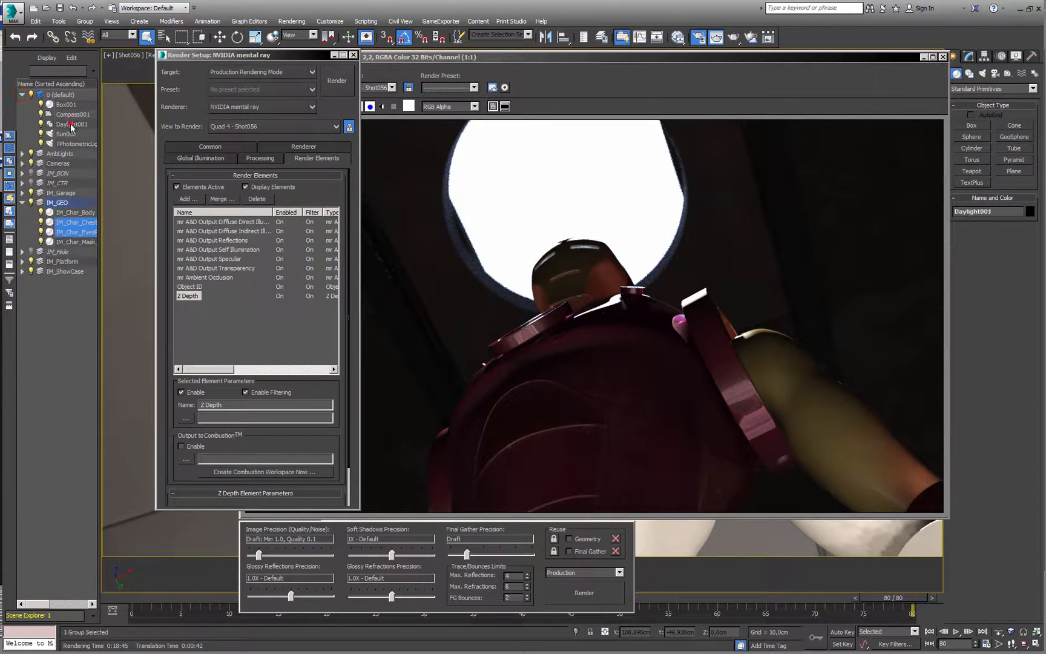
{"action": "left_click", "coordinate": [969, 56]}
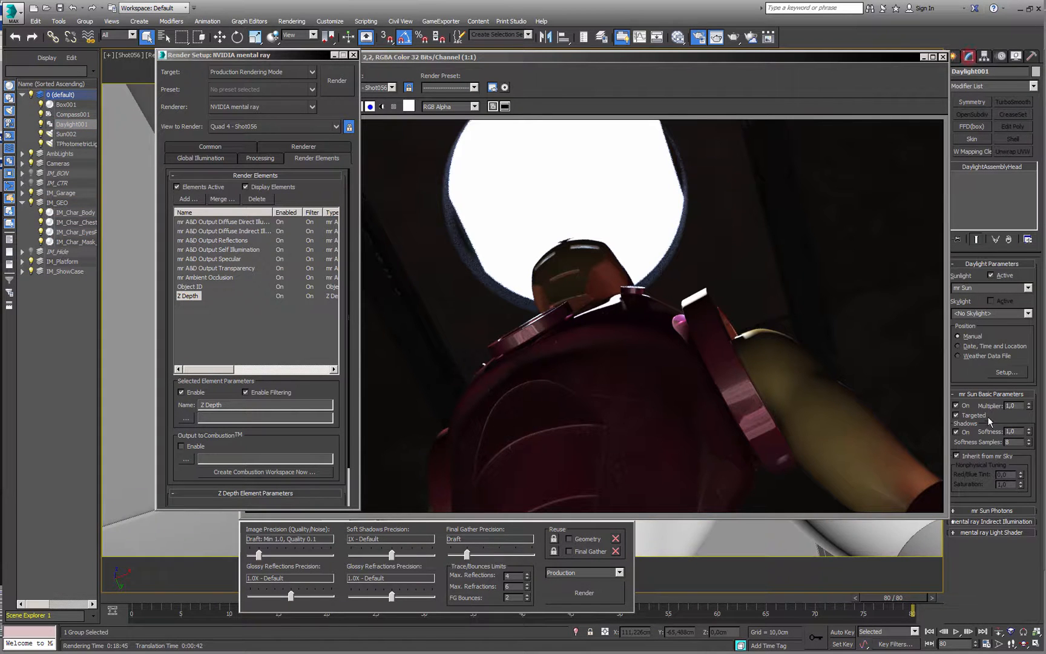
{"action": "type", "text": "4"}
{"action": "key", "text": "Return"}
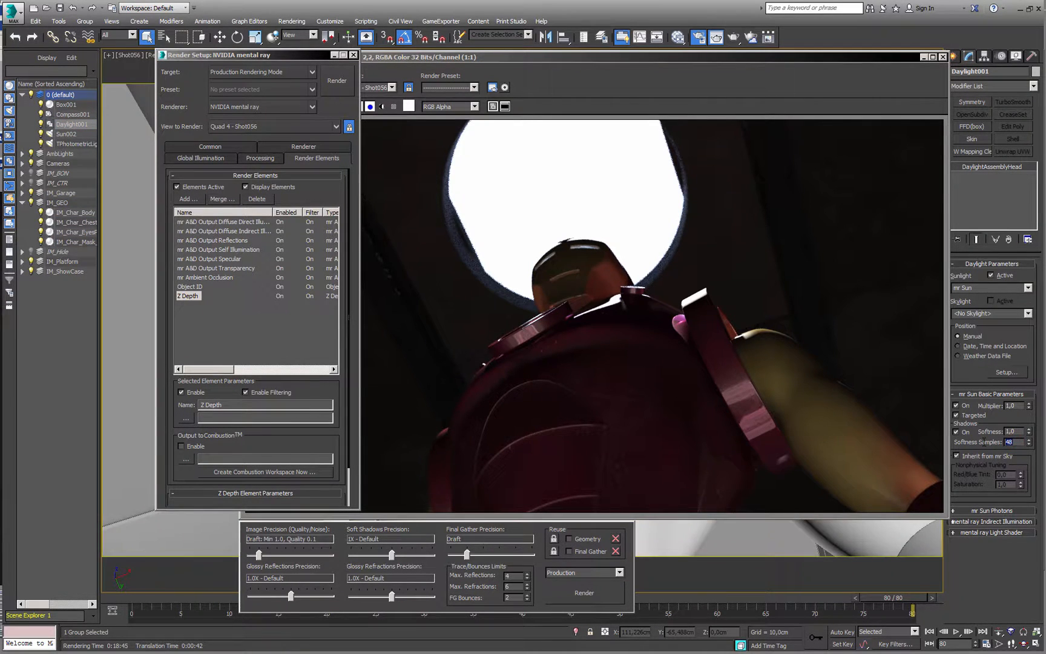
Switch to the four-view layout, select TPhotometricLight001 and inspect its placement at the platform in the perspective view
{"action": "left_click_drag", "start_coordinate": [874, 57], "coordinate": [395, 113]}
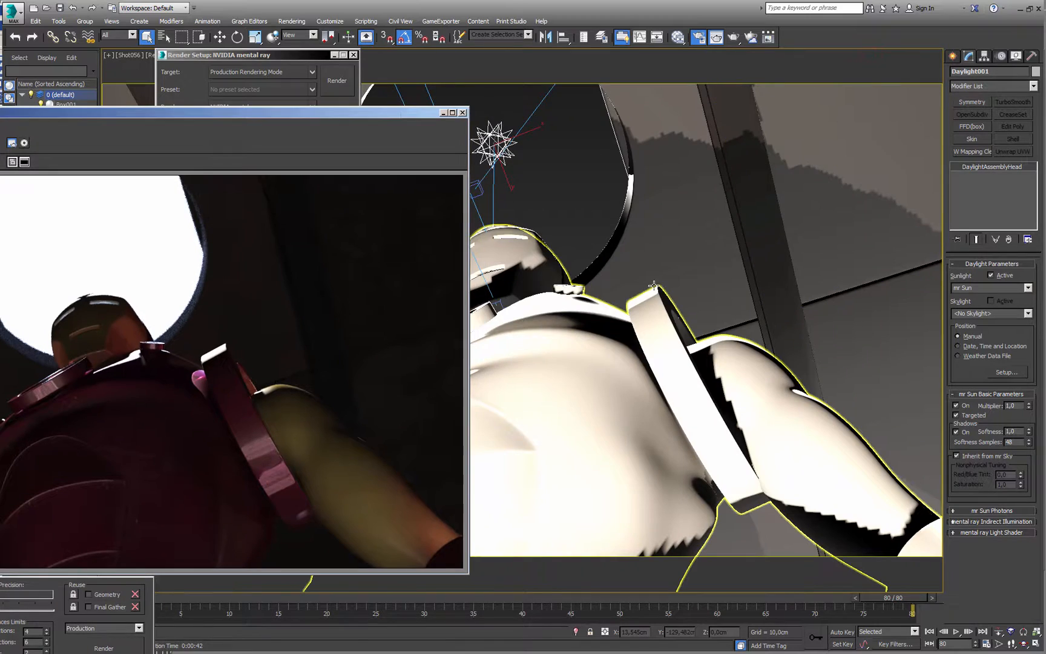
{"action": "middle_click", "coordinate": [654, 286]}
{"action": "key", "text": "alt+w"}
{"action": "middle_click_drag", "start_coordinate": [597, 287], "coordinate": [847, 209]}
{"action": "scroll", "coordinate": [761, 242], "scroll_direction": "down", "scroll_amount": 8}
{"action": "left_click", "coordinate": [731, 254]}
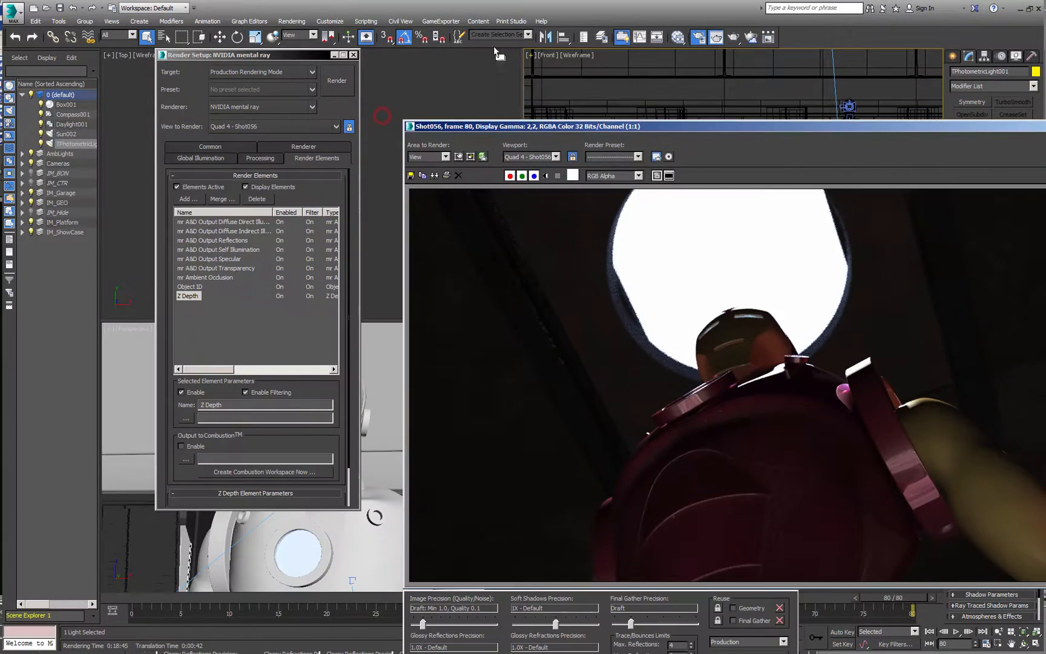
{"action": "left_click_drag", "start_coordinate": [327, 56], "coordinate": [203, 53]}
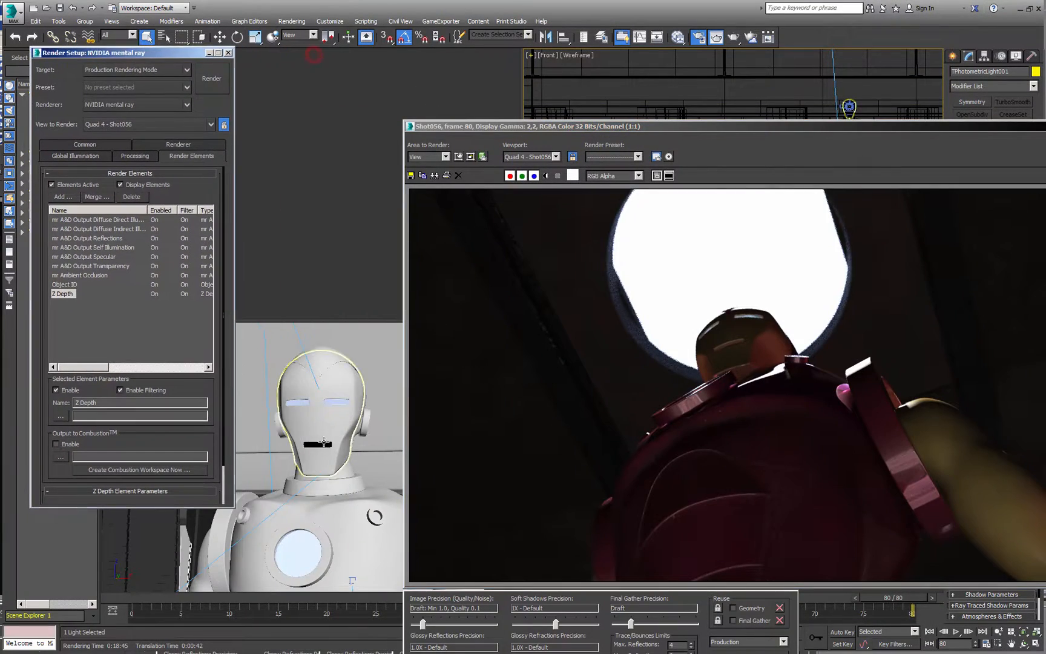
{"action": "scroll", "coordinate": [285, 416], "scroll_direction": "down", "scroll_amount": 8}
{"action": "middle_click_drag", "start_coordinate": [285, 415], "coordinate": [266, 451], "text": "alt"}
{"action": "scroll", "coordinate": [267, 450], "scroll_direction": "up", "scroll_amount": 4}
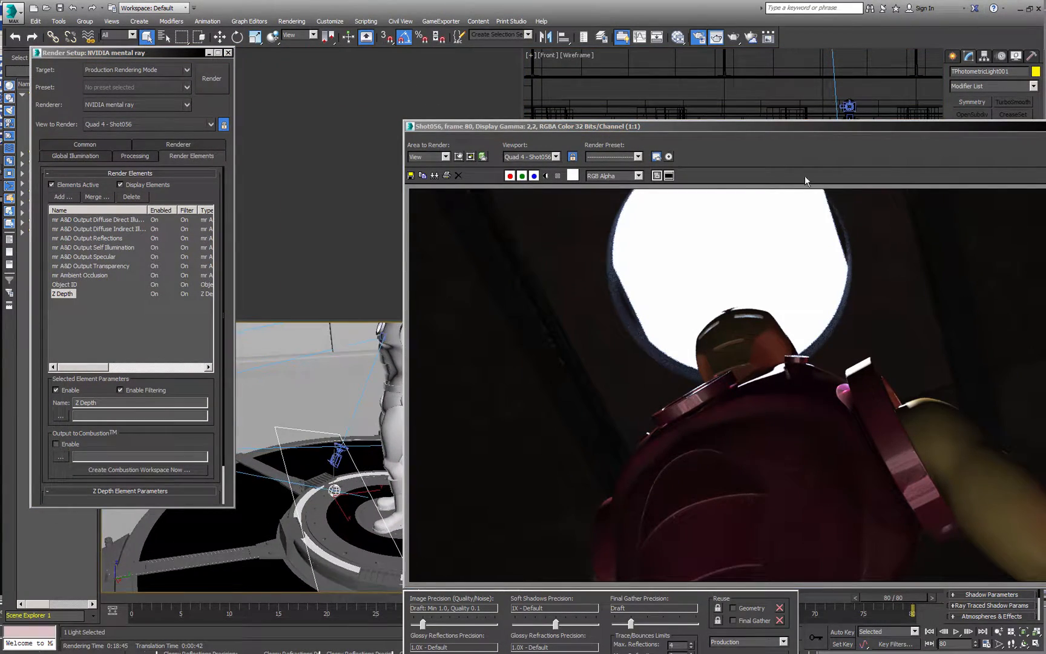
Set the shadow samples of TPhotometricLight001's rectangular area shadows to 64
{"action": "left_click_drag", "start_coordinate": [829, 128], "coordinate": [649, 51]}
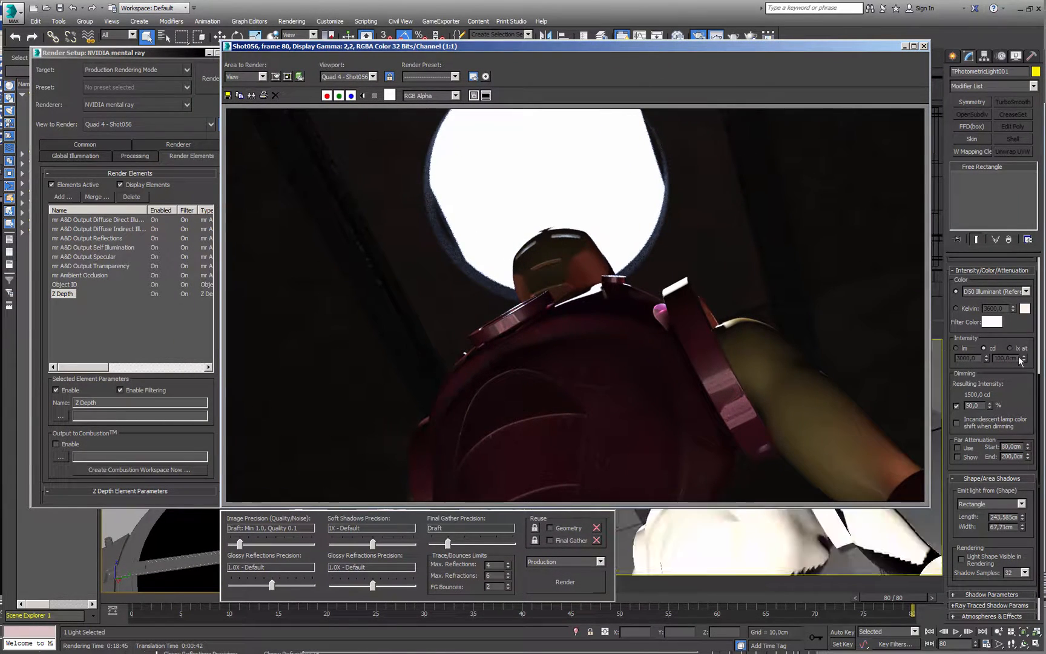
{"action": "scroll", "coordinate": [973, 348], "scroll_direction": "up", "scroll_amount": 5}
{"action": "left_click_drag", "start_coordinate": [969, 368], "coordinate": [974, 290]}
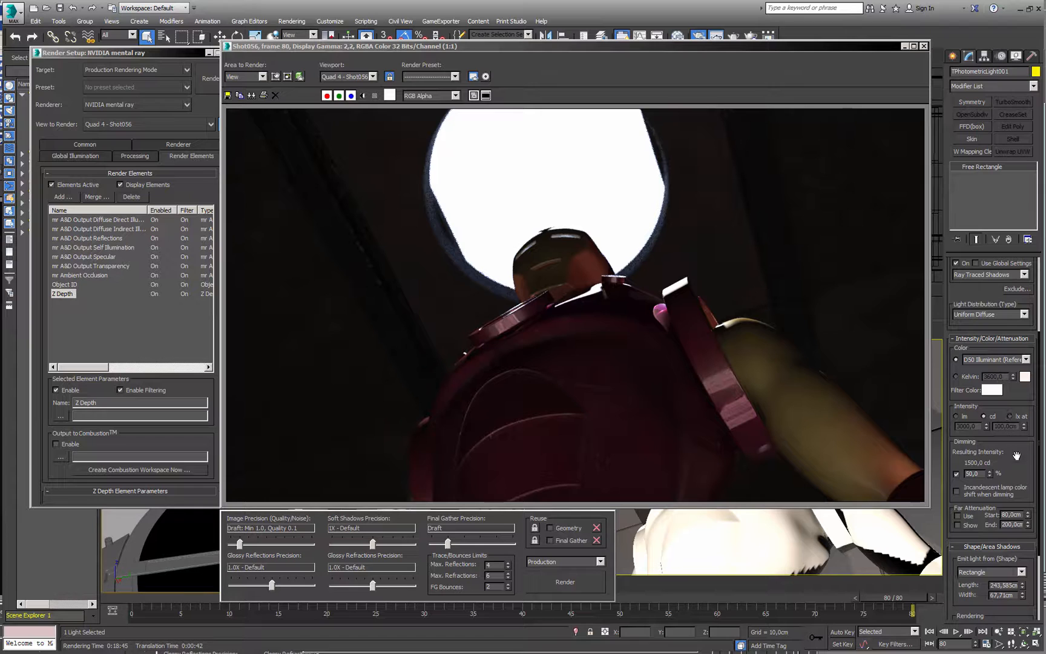
{"action": "scroll", "coordinate": [1017, 455], "scroll_direction": "down", "scroll_amount": 5}
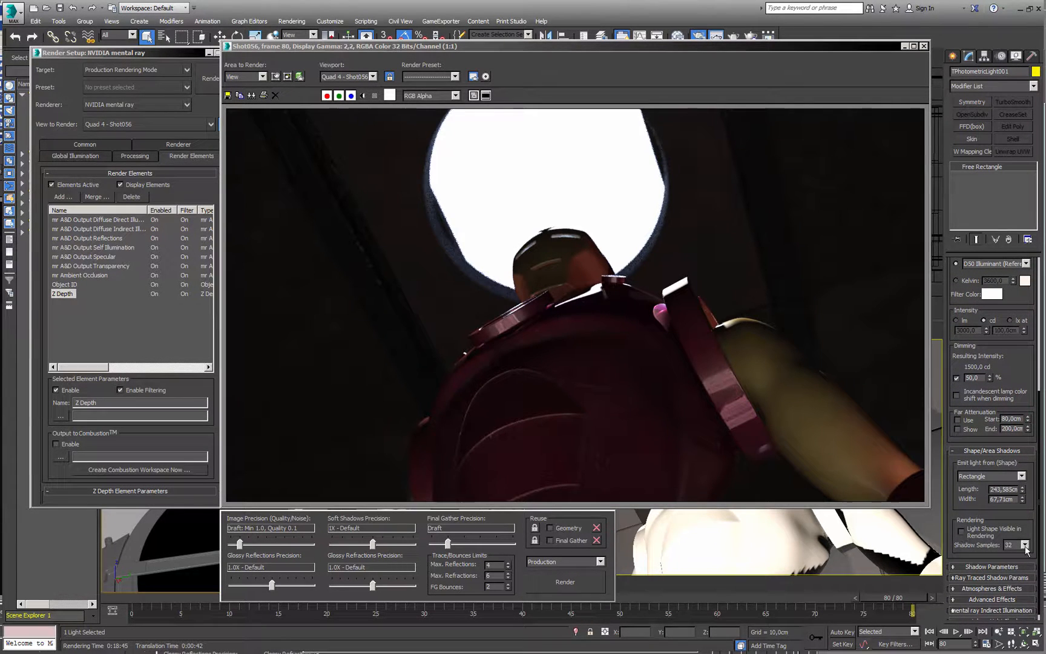
{"action": "left_click", "coordinate": [1024, 544]}
{"action": "left_click", "coordinate": [1014, 591]}
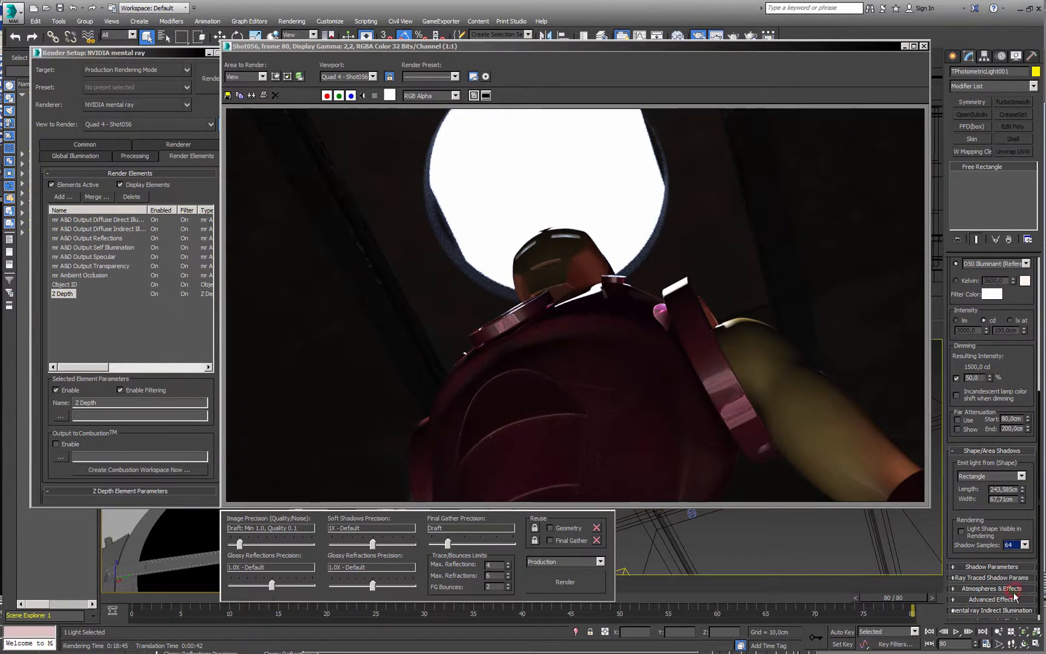
Select Daylight001 and set its mr Sun shadow softness samples to 64
{"action": "left_click_drag", "start_coordinate": [127, 55], "coordinate": [207, 58]}
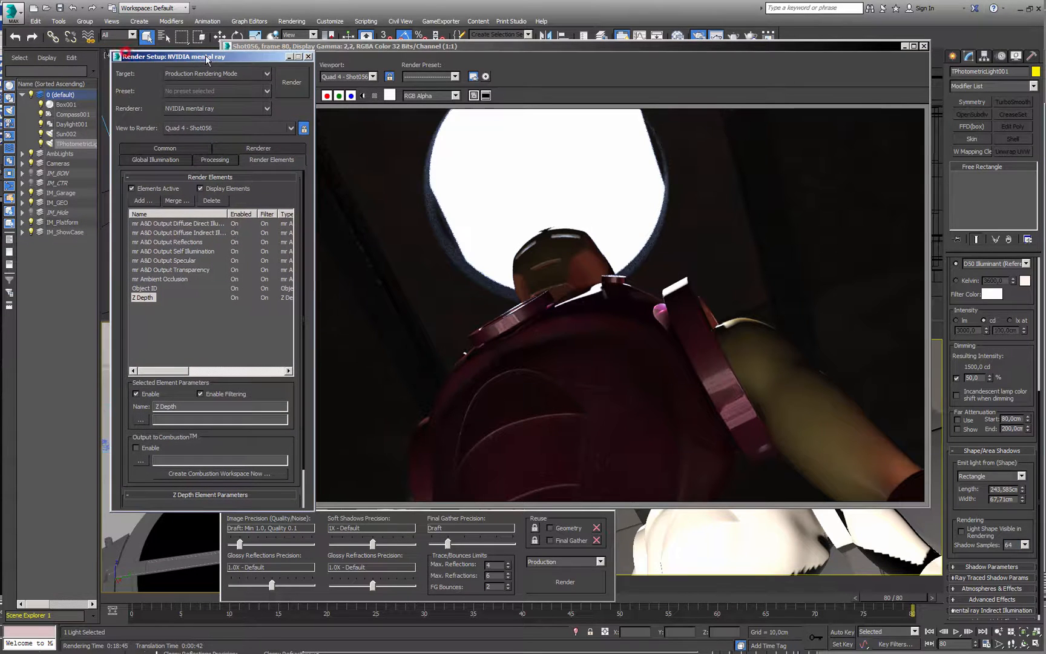
{"action": "left_click", "coordinate": [68, 123]}
{"action": "left_click", "coordinate": [1012, 442]}
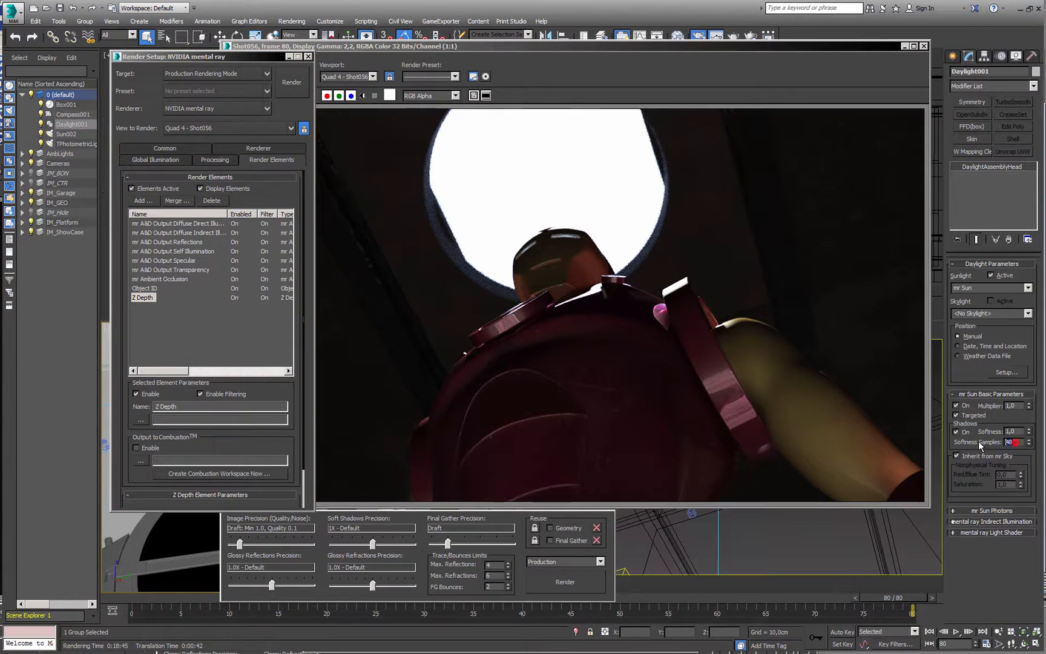
{"action": "left_click_drag", "start_coordinate": [240, 57], "coordinate": [140, 47]}
{"action": "left_click_drag", "start_coordinate": [707, 47], "coordinate": [704, 54]}
{"action": "left_click_drag", "start_coordinate": [149, 47], "coordinate": [151, 56]}
Look up the wall materials CPA_IM_ParedIntExpo and CPA_IM_ParedInt in the Slate Material Editor and check their main material parameters
{"action": "key", "text": "m"}
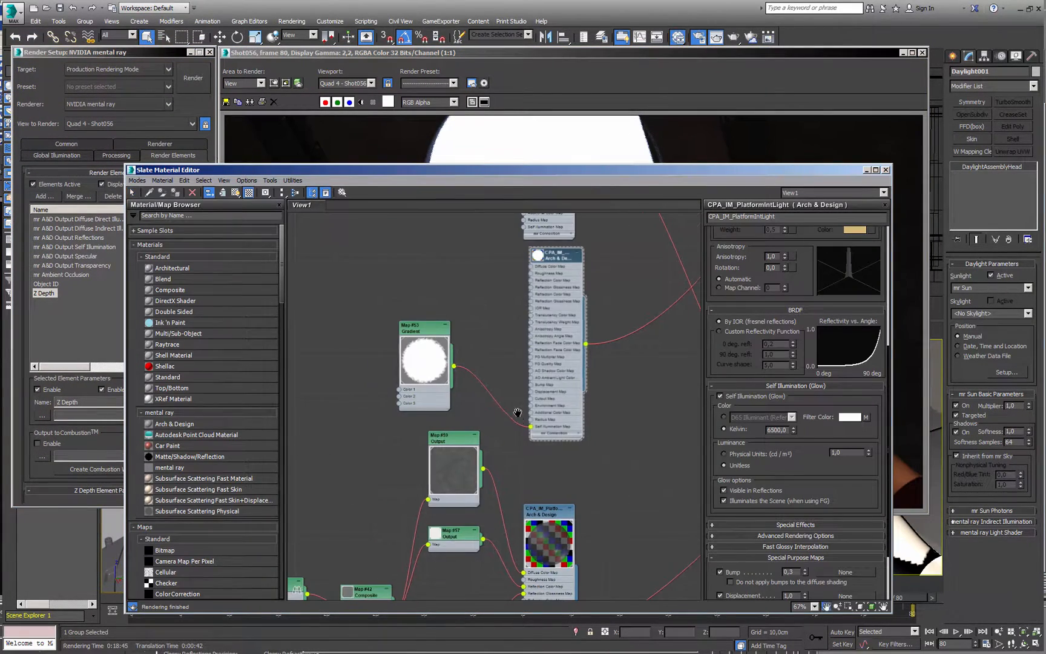
{"action": "scroll", "coordinate": [486, 391], "scroll_direction": "down", "scroll_amount": 3}
{"action": "middle_click_drag", "start_coordinate": [544, 399], "coordinate": [696, 465]}
{"action": "scroll", "coordinate": [462, 395], "scroll_direction": "up", "scroll_amount": 5}
{"action": "double_click", "coordinate": [418, 355]}
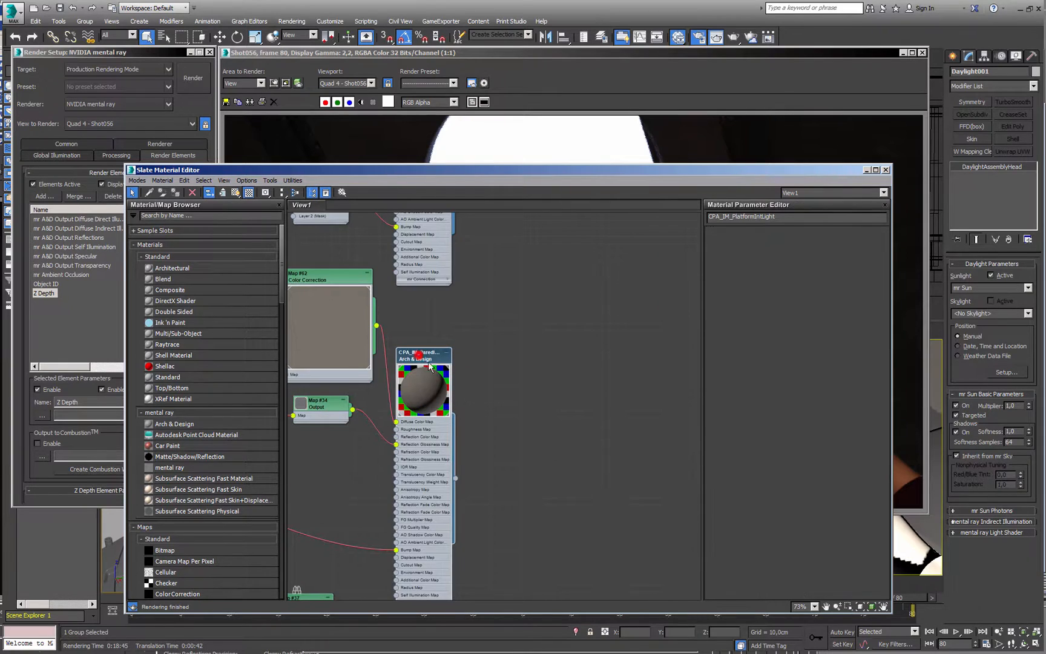
{"action": "left_click_drag", "start_coordinate": [810, 242], "coordinate": [812, 382]}
{"action": "middle_click_drag", "start_coordinate": [471, 236], "coordinate": [480, 385]}
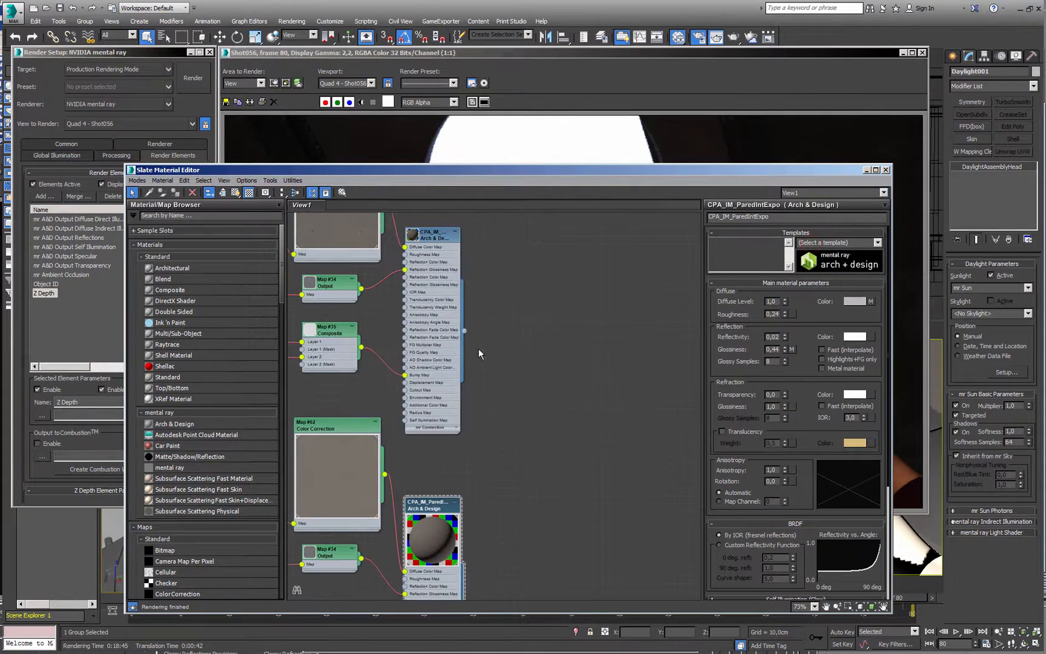
{"action": "double_click", "coordinate": [435, 239]}
{"action": "left_click_drag", "start_coordinate": [803, 250], "coordinate": [808, 371]}
Maximize the shot 056 camera view and select the IM_G_PanelSalida panel around the circular opening
{"action": "left_click_drag", "start_coordinate": [639, 53], "coordinate": [28, 127]}
{"action": "left_click_drag", "start_coordinate": [509, 171], "coordinate": [376, 134]}
{"action": "key", "text": "alt+w"}
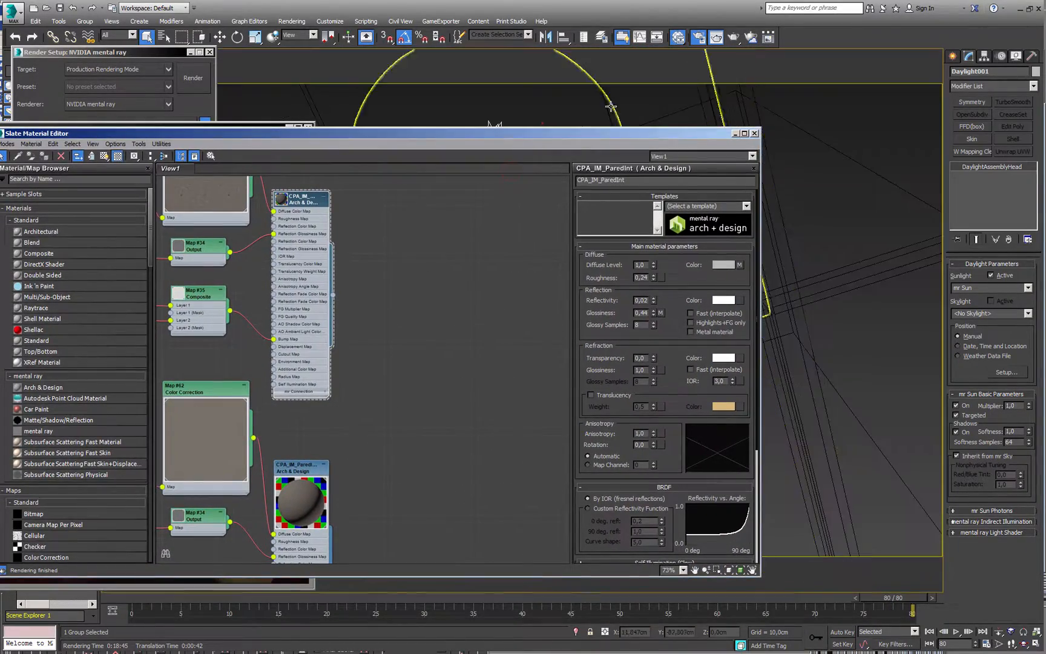
{"action": "left_click_drag", "start_coordinate": [583, 135], "coordinate": [797, 250]}
{"action": "left_click", "coordinate": [629, 124]}
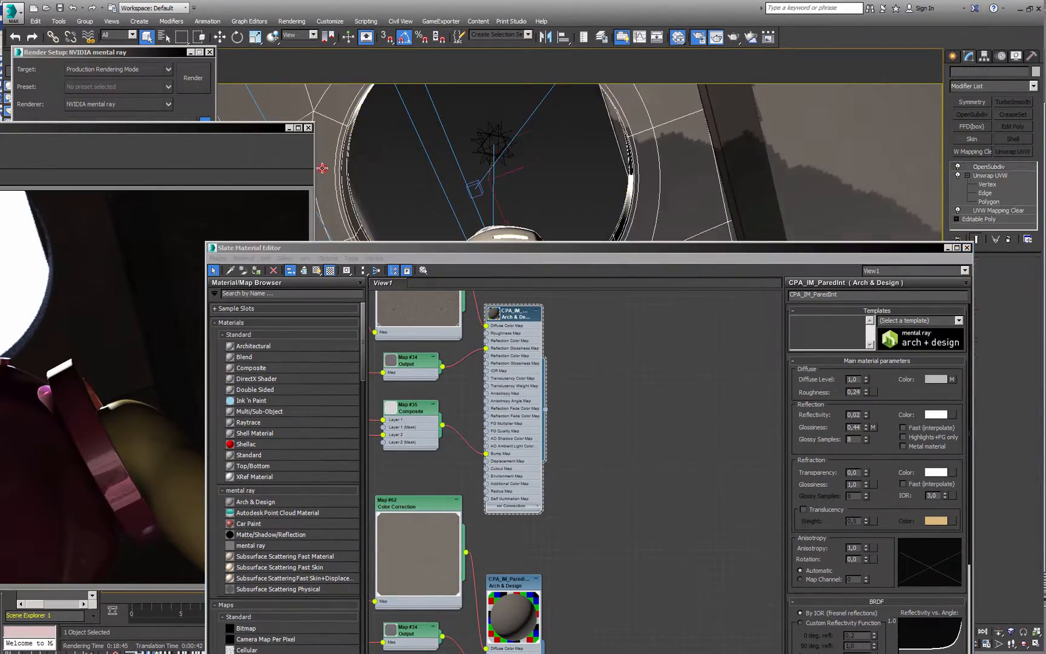
Set the reflection glossy samples of the CPA_IM_ParedIntExpo material to 48
{"action": "middle_click_drag", "start_coordinate": [561, 528], "coordinate": [553, 338]}
{"action": "double_click", "coordinate": [505, 390]}
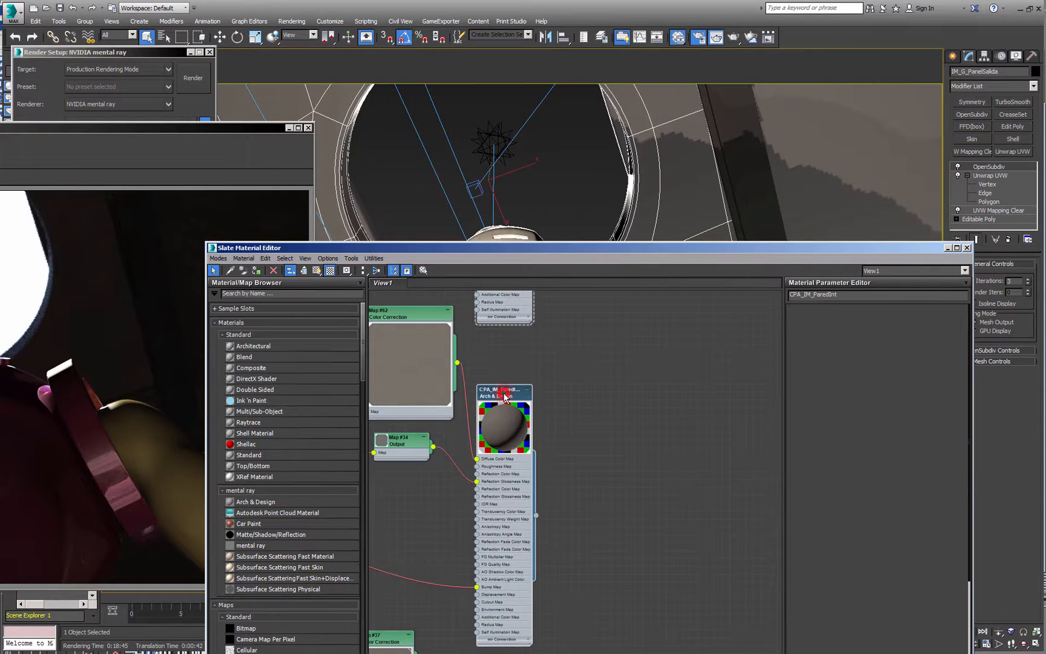
{"action": "double_click", "coordinate": [853, 439]}
{"action": "type", "text": "48"}
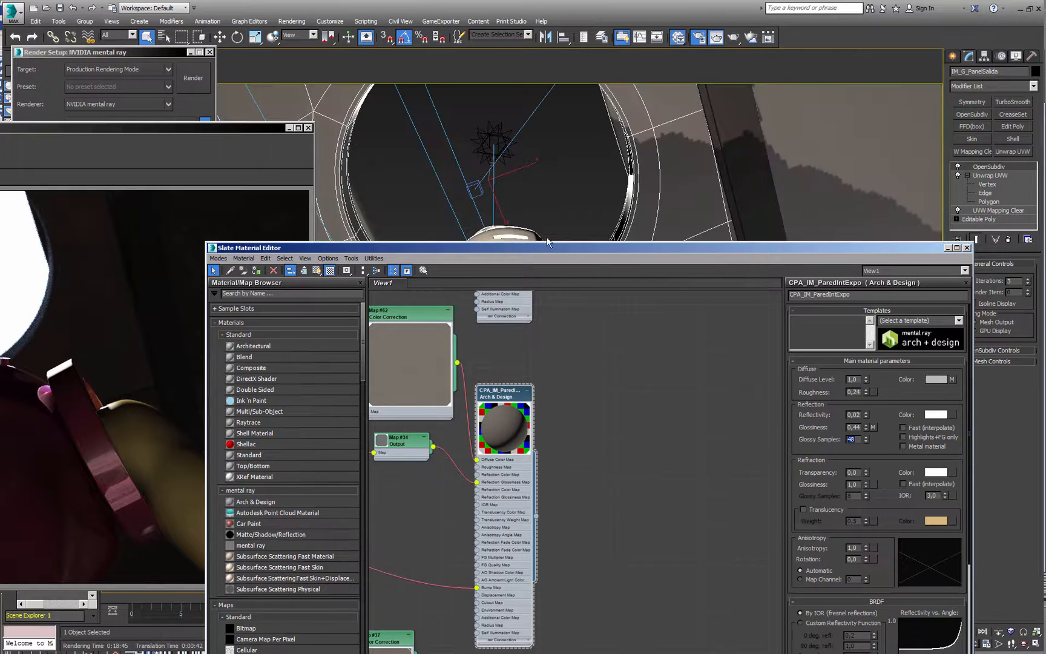
Select the IM_G_Puerta001 door and set the CPA_IM_ParedInt material's reflection glossy samples to 48
{"action": "left_click", "coordinate": [365, 216]}
{"action": "middle_click_drag", "start_coordinate": [584, 406], "coordinate": [588, 652]}
{"action": "double_click", "coordinate": [523, 374]}
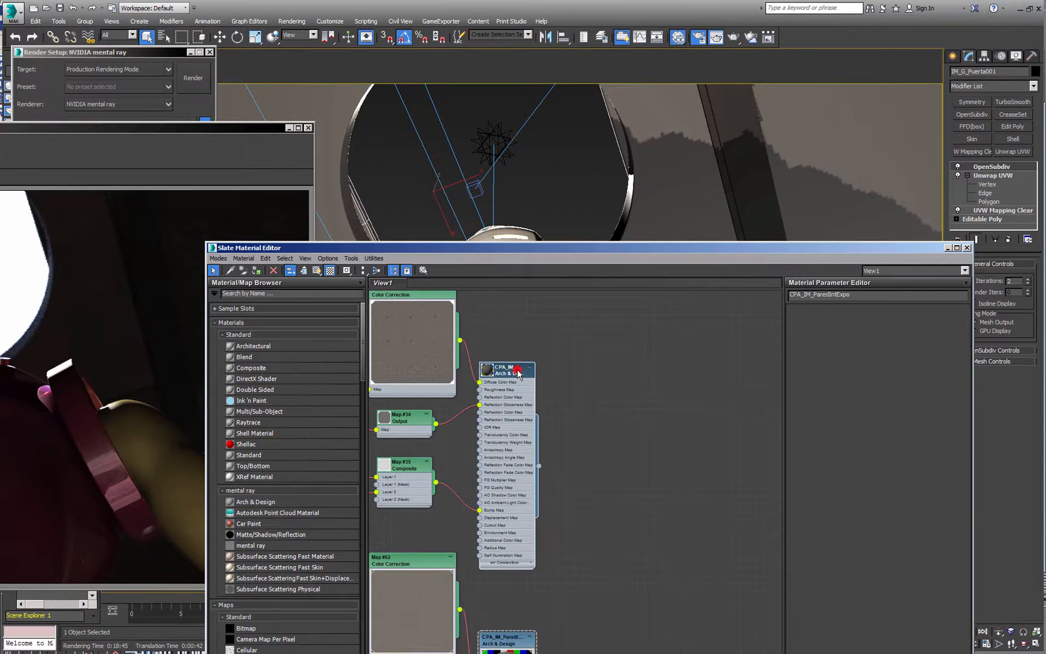
{"action": "left_click_drag", "start_coordinate": [859, 442], "coordinate": [815, 443]}
{"action": "type", "text": "48"}
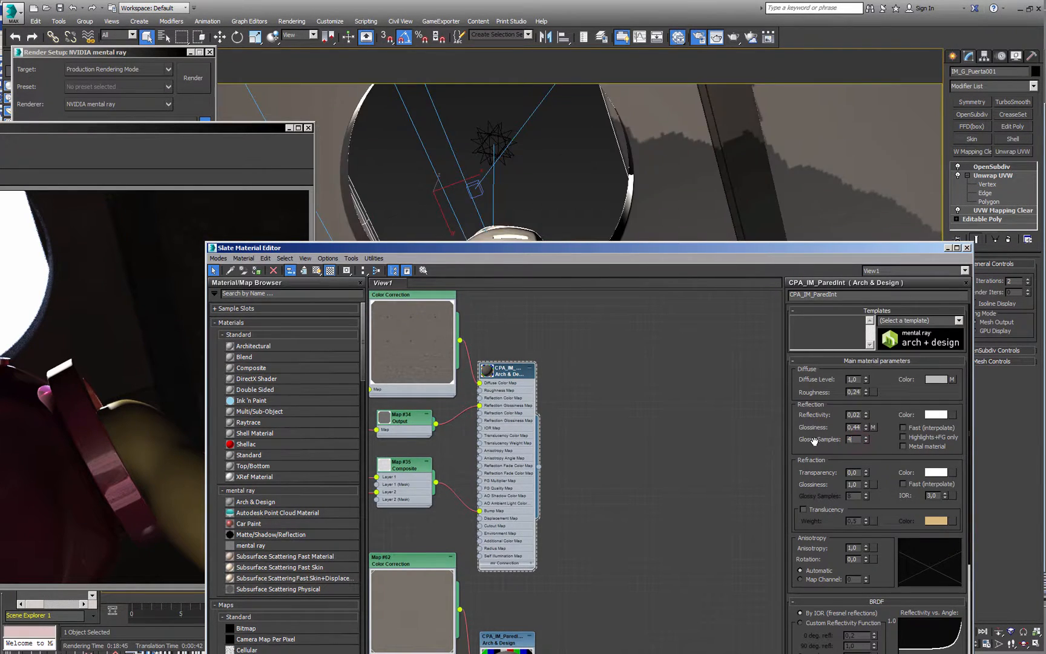
{"action": "key", "text": "Return"}
Select the IM_G_Viga004 beam, set the CPA_IM_PlatformInt material's reflection glossy samples to 48, and close the material editor
{"action": "middle_click_drag", "start_coordinate": [554, 471], "coordinate": [623, 415]}
{"action": "scroll", "coordinate": [624, 416], "scroll_direction": "down", "scroll_amount": 2}
{"action": "scroll", "coordinate": [623, 412], "scroll_direction": "down", "scroll_amount": 3}
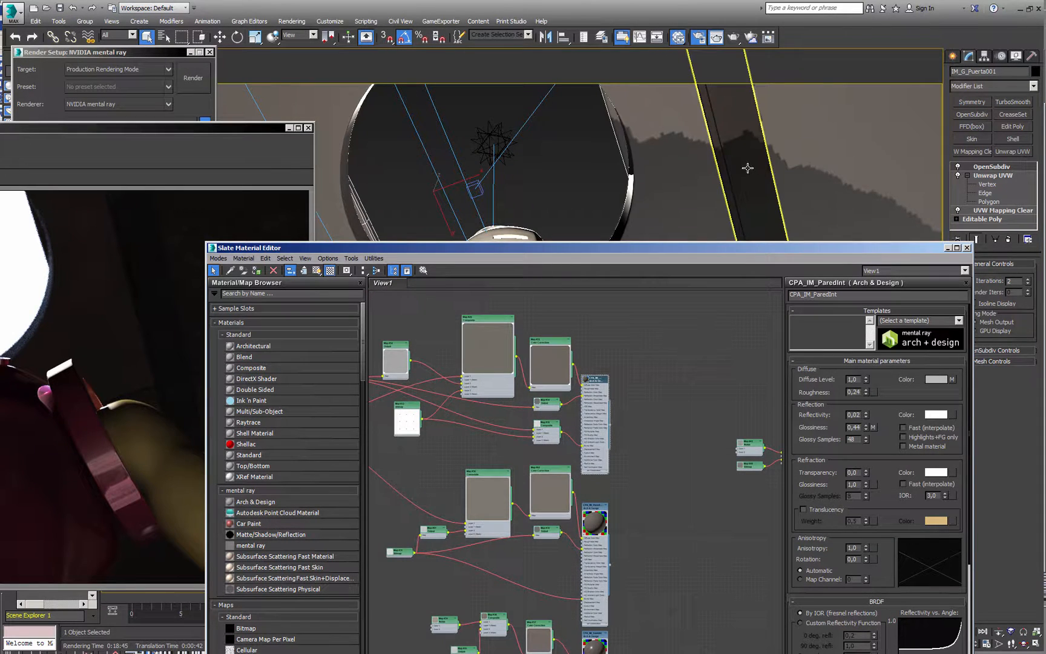
{"action": "left_click", "coordinate": [747, 168]}
{"action": "middle_click_drag", "start_coordinate": [619, 496], "coordinate": [524, 464]}
{"action": "scroll", "coordinate": [527, 464], "scroll_direction": "down", "scroll_amount": 1}
{"action": "middle_click_drag", "start_coordinate": [746, 343], "coordinate": [601, 522]}
{"action": "scroll", "coordinate": [595, 424], "scroll_direction": "up", "scroll_amount": 5}
{"action": "double_click", "coordinate": [569, 405]}
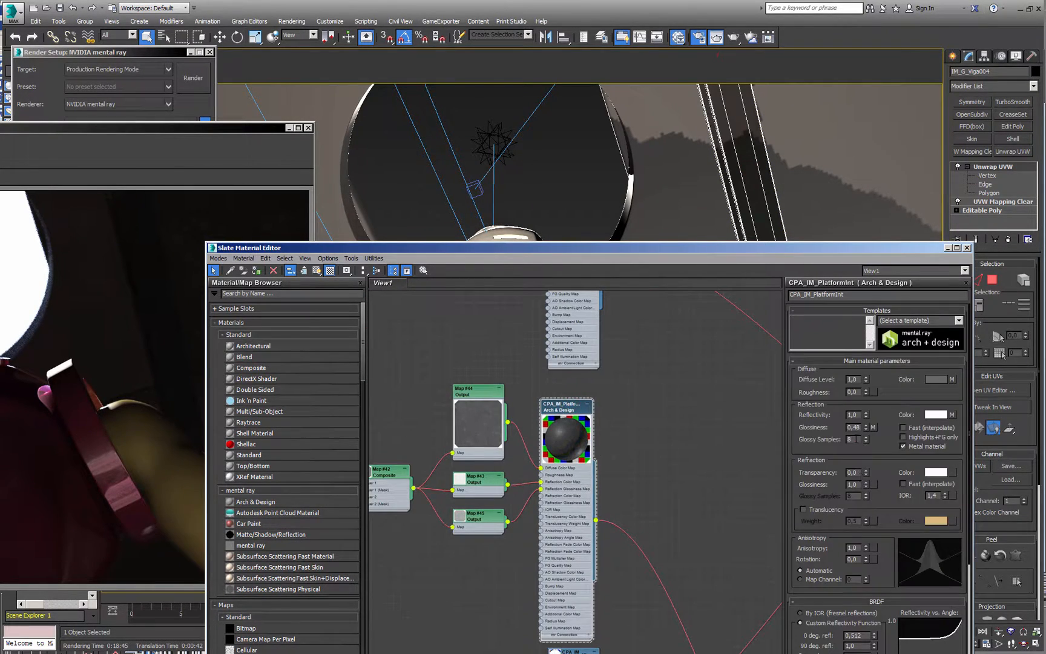
{"action": "left_click_drag", "start_coordinate": [856, 440], "coordinate": [808, 438]}
{"action": "type", "text": "48"}
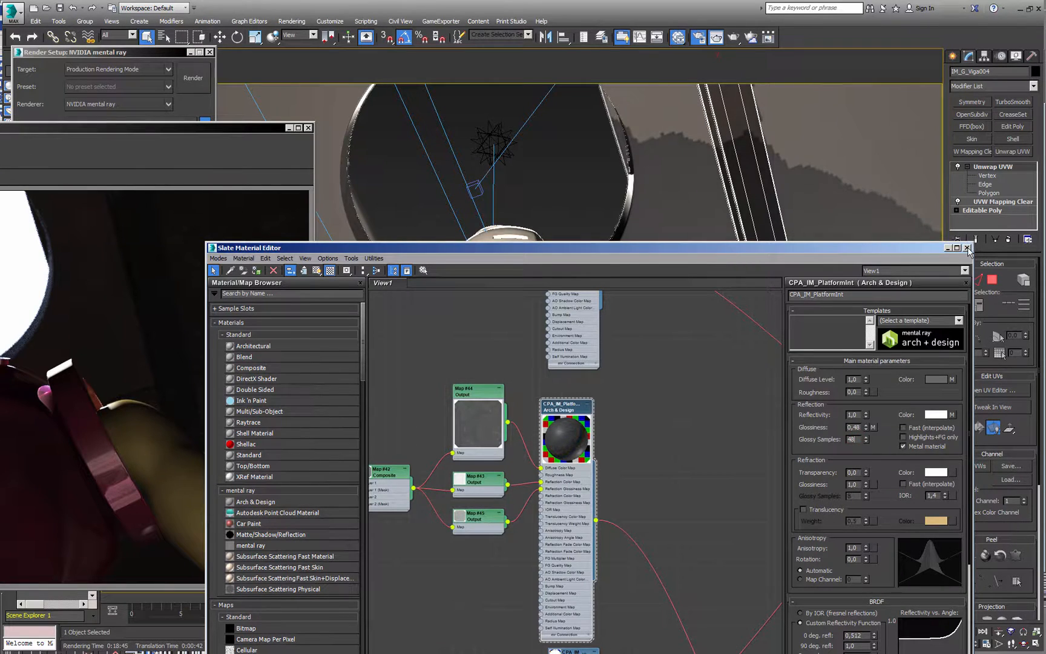
{"action": "left_click", "coordinate": [967, 248]}
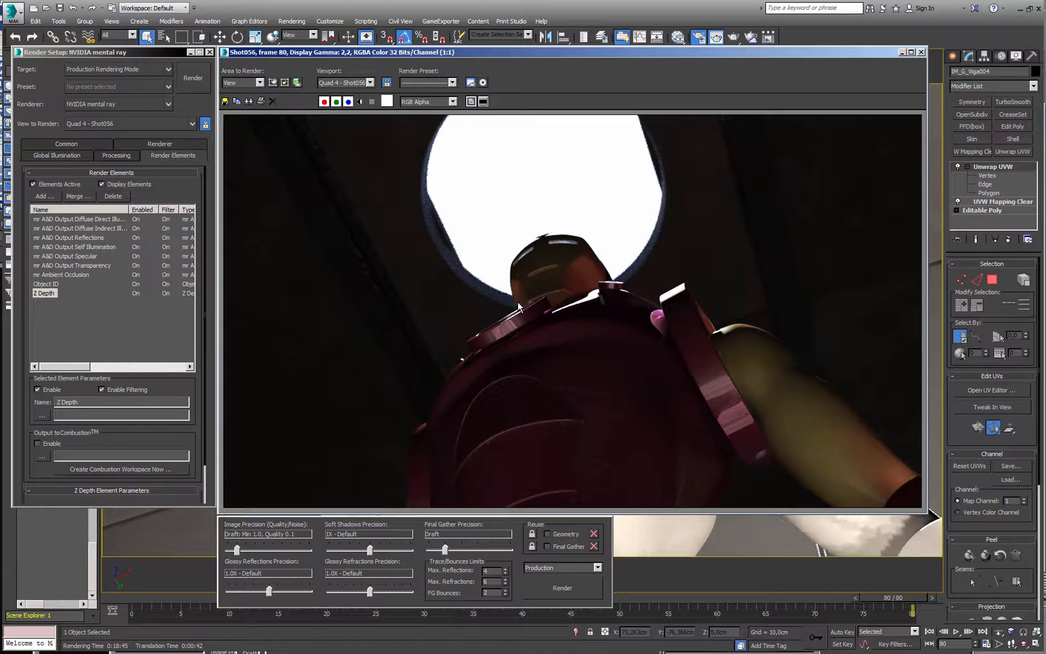
Set the mental ray samples per pixel quality to 0,3 to reduce the noise around the circular opening
{"action": "scroll", "coordinate": [480, 290], "scroll_direction": "up", "scroll_amount": 1}
{"action": "middle_click_drag", "start_coordinate": [444, 321], "coordinate": [331, 292]}
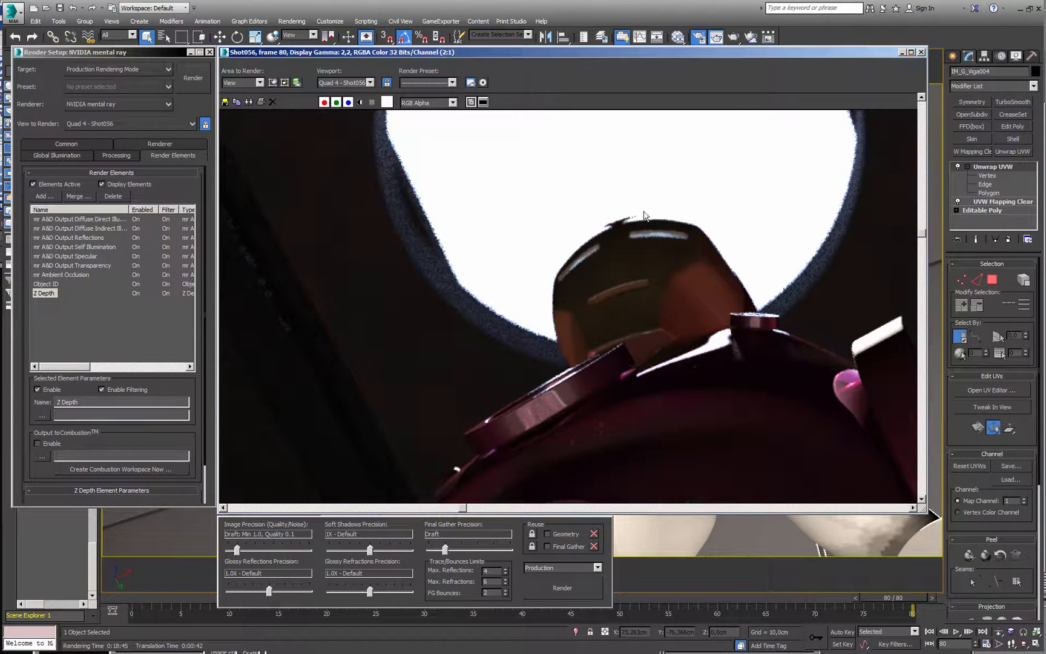
{"action": "left_click", "coordinate": [144, 144]}
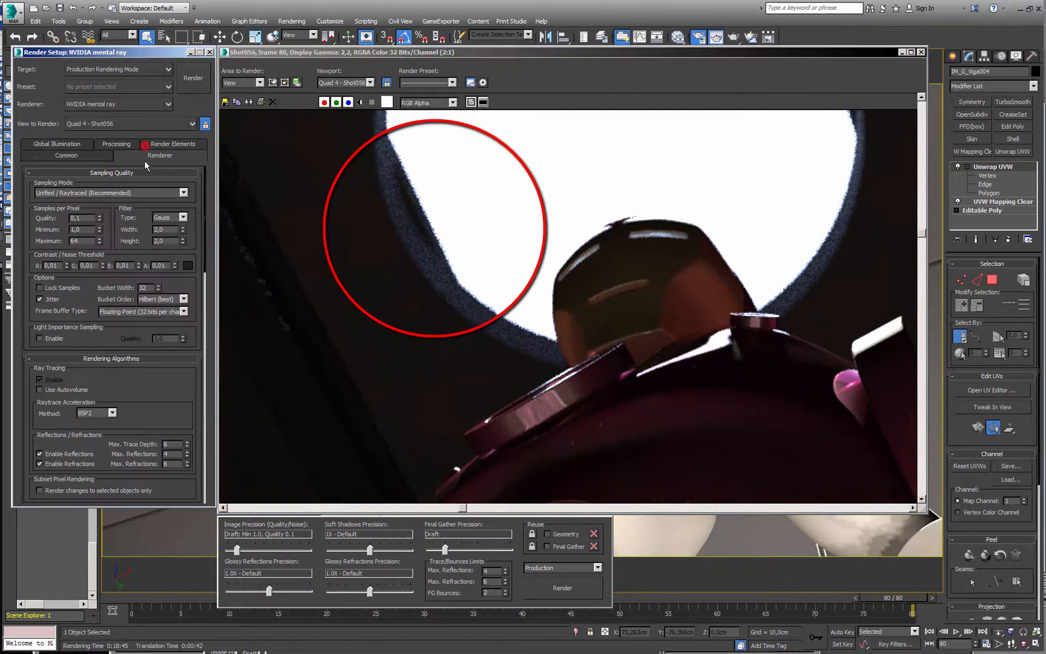
{"action": "double_click", "coordinate": [77, 219]}
{"action": "type", "text": "0,3"}
{"action": "key", "text": "Tab"}
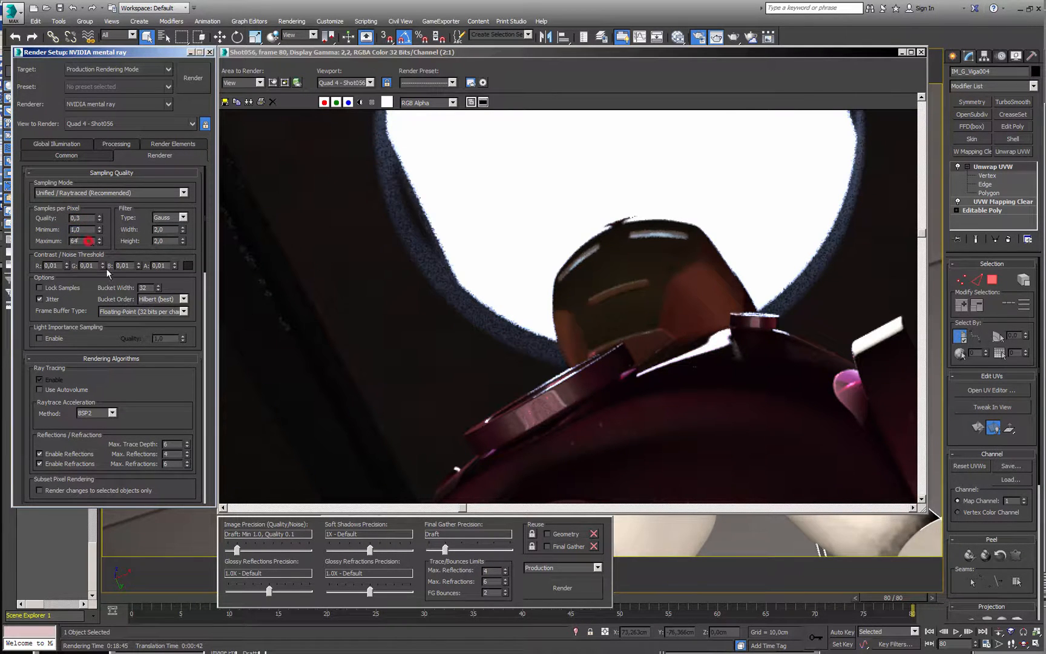
Save the scene under a new name, replacing Anim with Render in the file name CPA_IM_Int_AnimShot_056.max
{"action": "left_click", "coordinate": [12, 11]}
{"action": "left_click", "coordinate": [38, 131]}
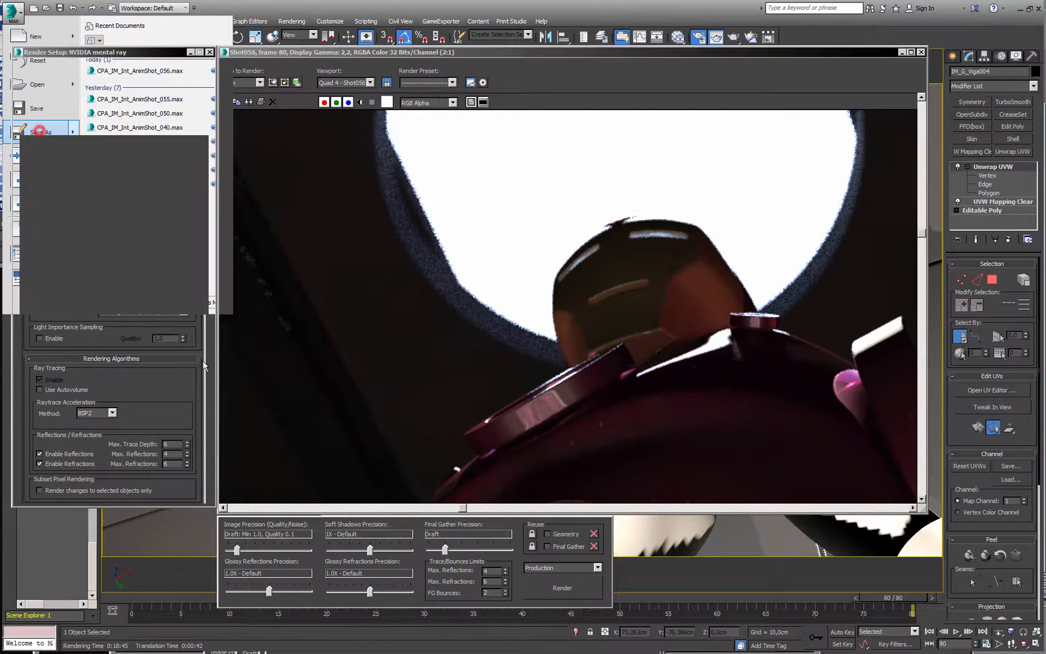
{"action": "left_click", "coordinate": [161, 474]}
{"action": "key", "text": "BackSpace"}
{"action": "key", "text": "BackSpace"}
{"action": "key", "text": "BackSpace"}
{"action": "key", "text": "BackSpace"}
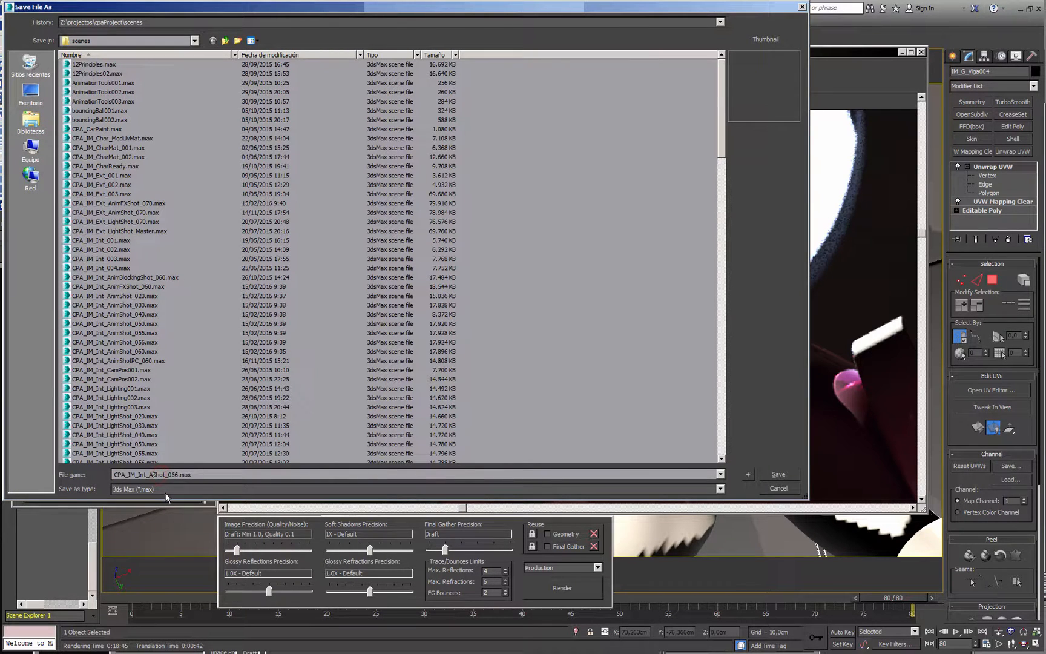
{"action": "type", "text": "Render"}
{"action": "left_click", "coordinate": [778, 475]}
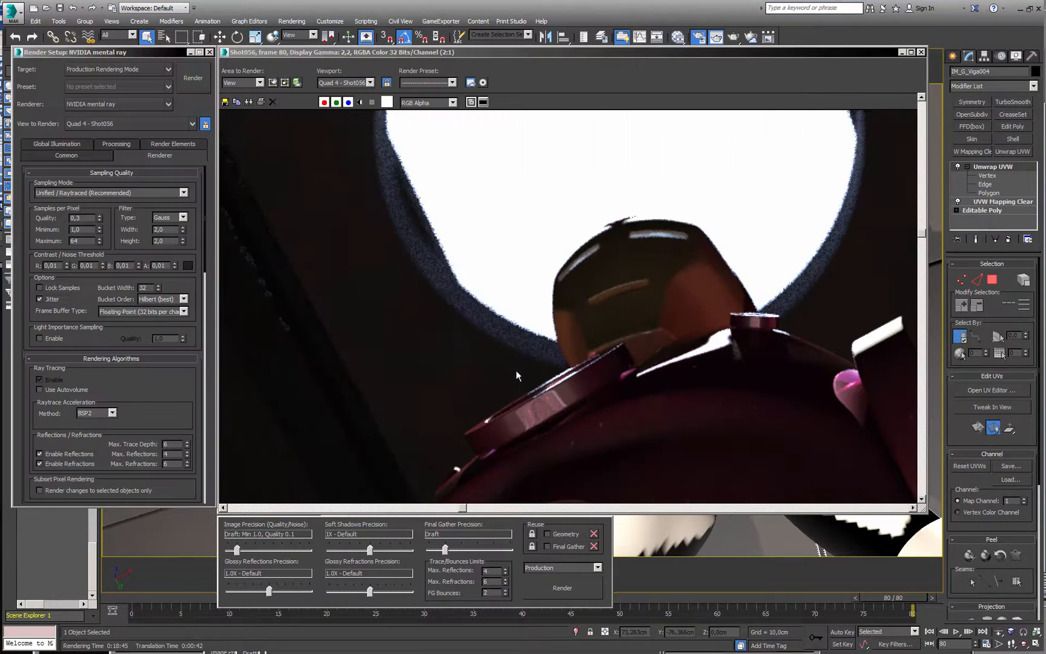
Define a render region over the dark beam and the lower-left edge of the circular opening, and render it
{"action": "left_click", "coordinate": [193, 79]}
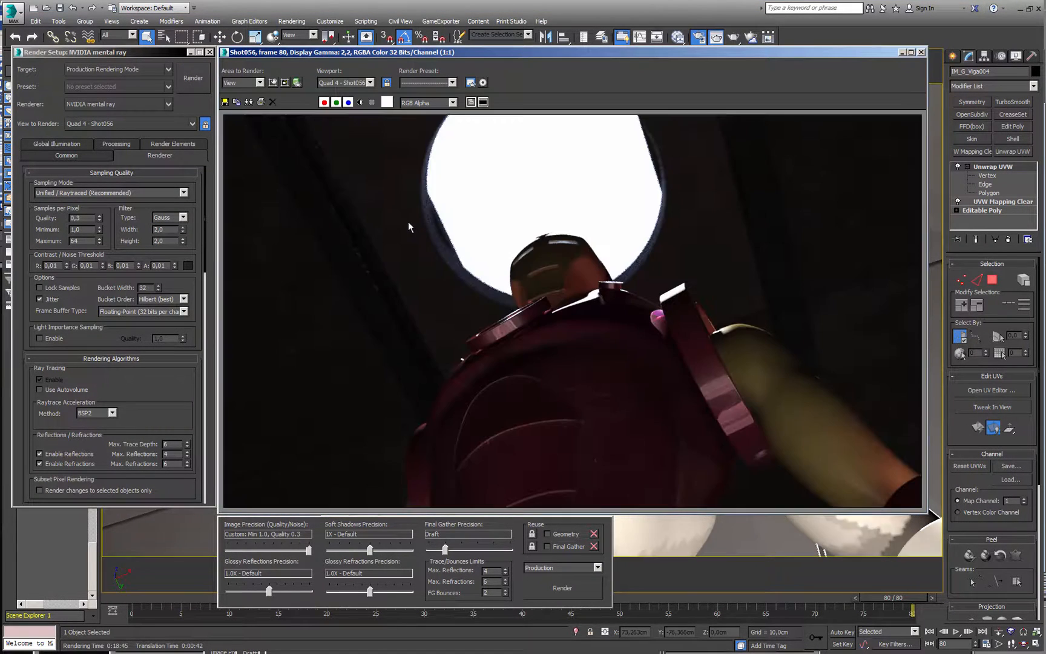
{"action": "left_click", "coordinate": [273, 83]}
{"action": "left_click_drag", "start_coordinate": [367, 379], "coordinate": [472, 505]}
{"action": "left_click_drag", "start_coordinate": [423, 340], "coordinate": [431, 315]}
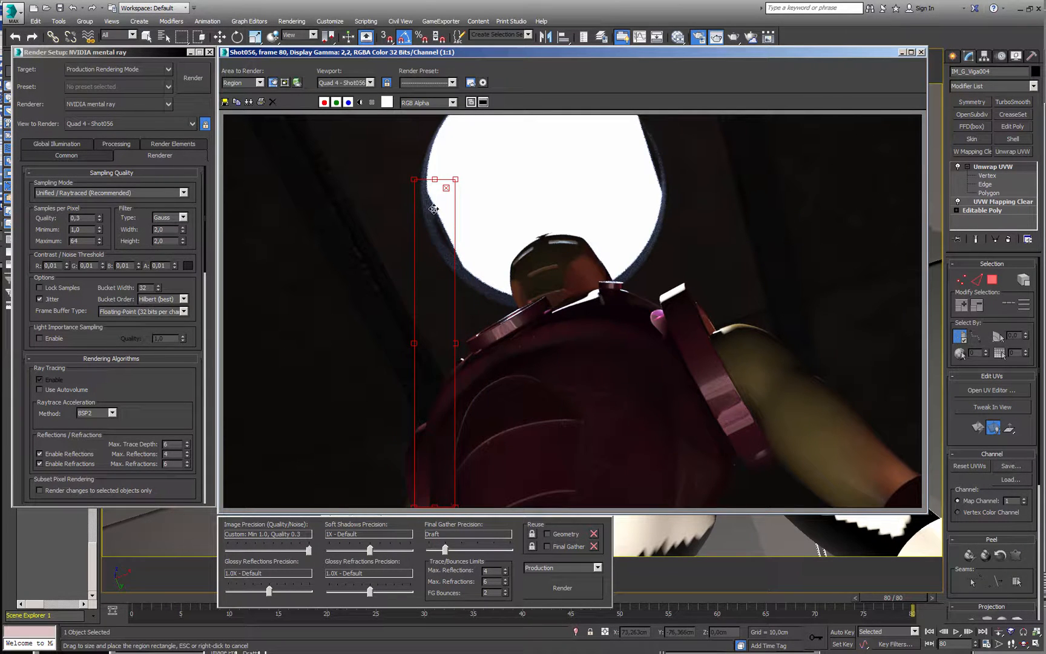
{"action": "left_click_drag", "start_coordinate": [436, 179], "coordinate": [436, 214]}
{"action": "left_click_drag", "start_coordinate": [455, 360], "coordinate": [346, 319]}
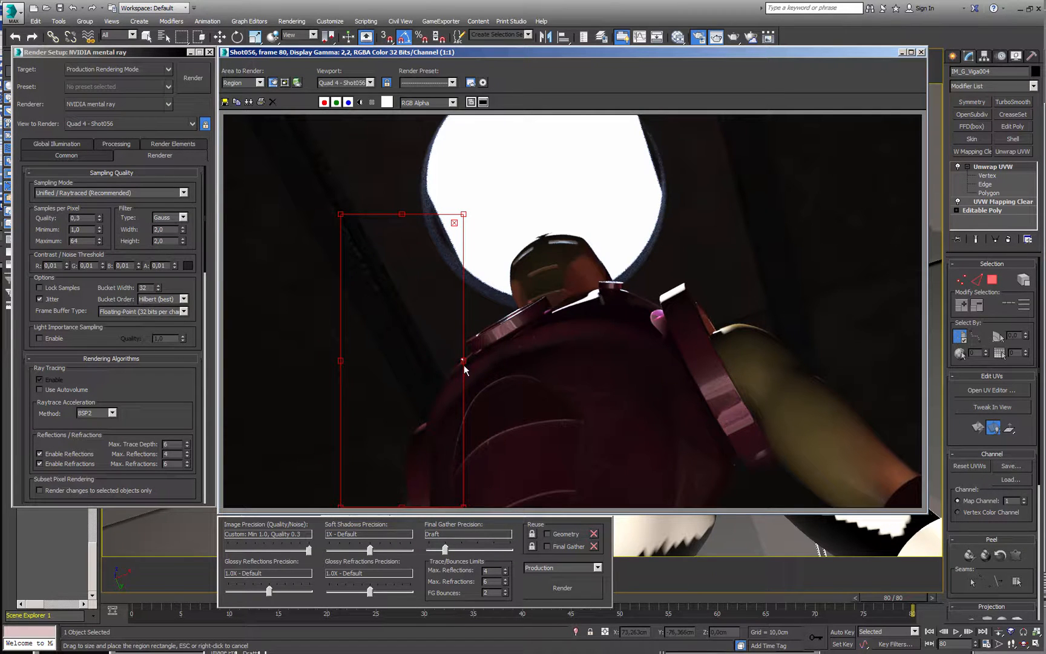
{"action": "left_click_drag", "start_coordinate": [463, 361], "coordinate": [470, 361]}
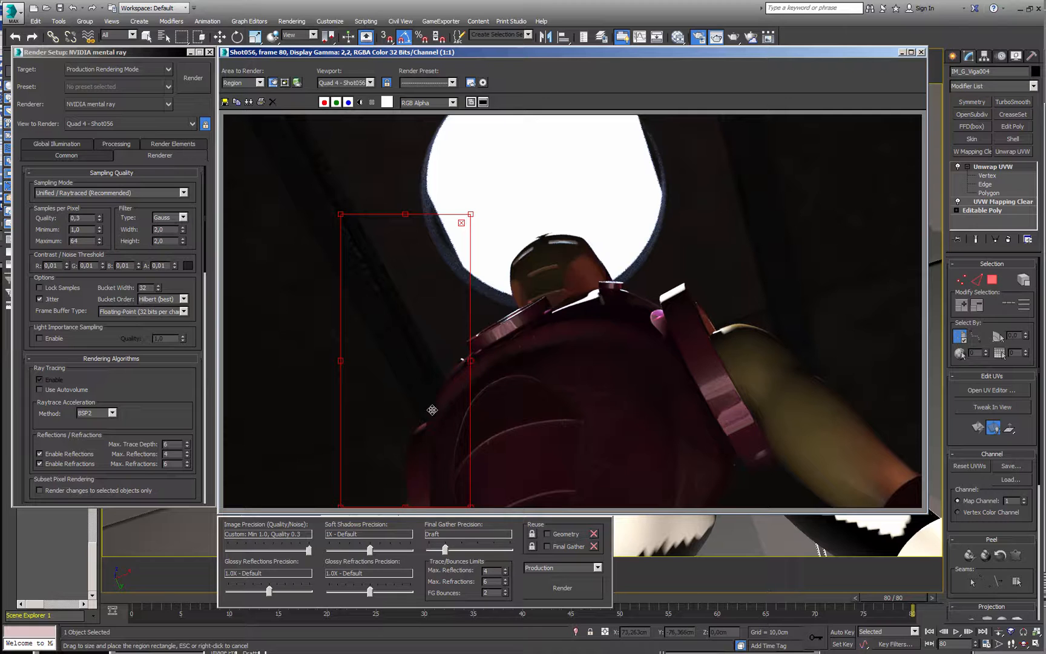
{"action": "left_click", "coordinate": [194, 81]}
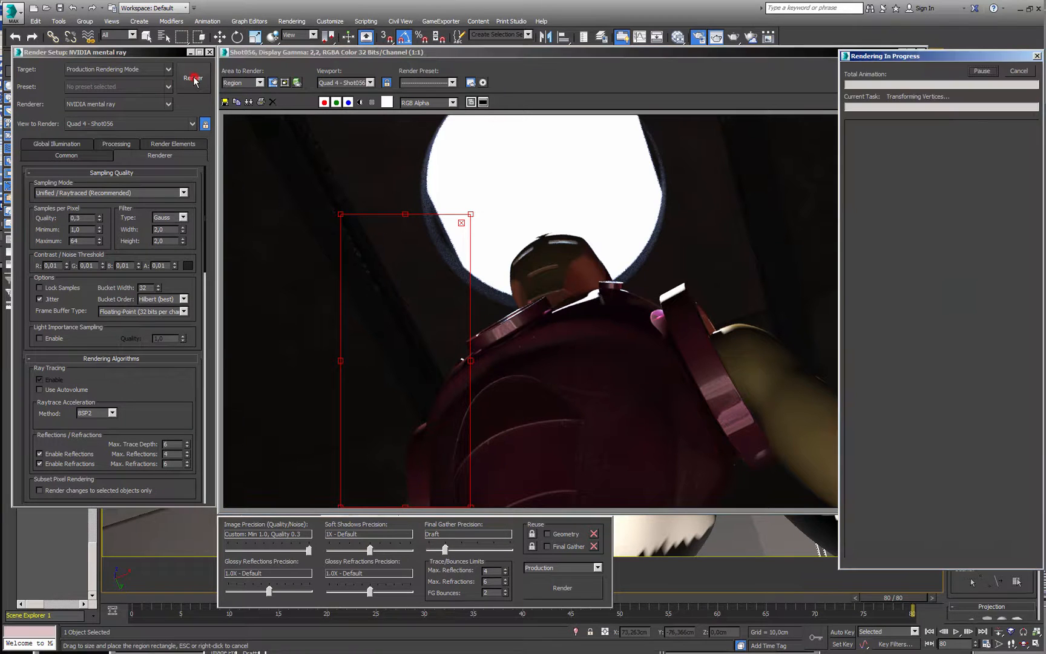
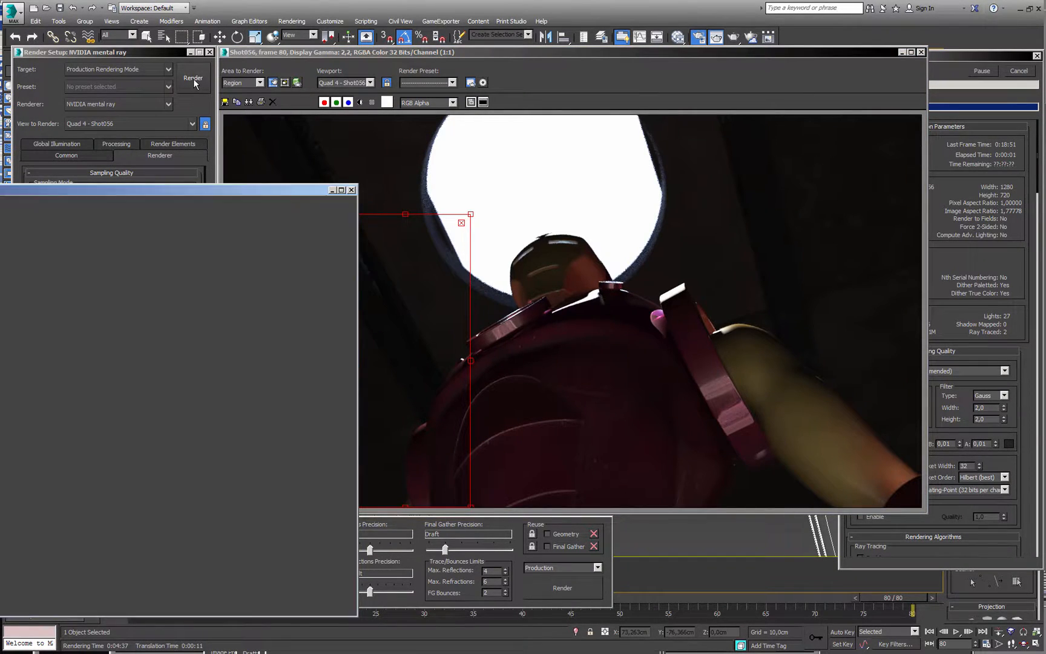
Review and close the Z Depth, Object ID and other render element windows stacked above the Reflections pass
{"action": "left_click_drag", "start_coordinate": [116, 193], "coordinate": [362, 192]}
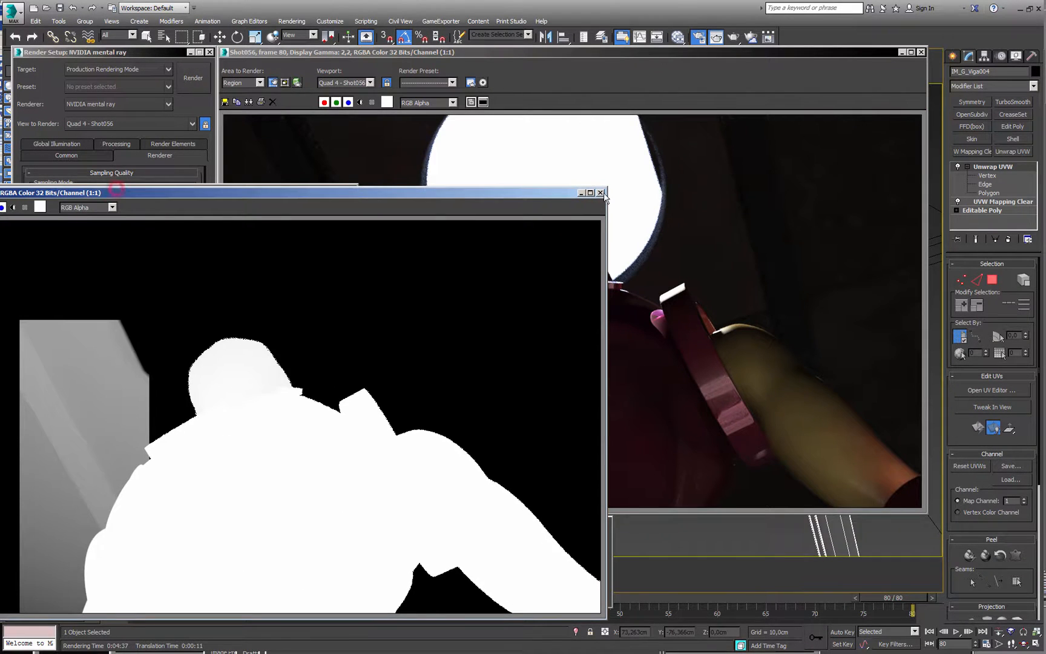
{"action": "left_click", "coordinate": [599, 192]}
{"action": "left_click_drag", "start_coordinate": [244, 186], "coordinate": [510, 180]}
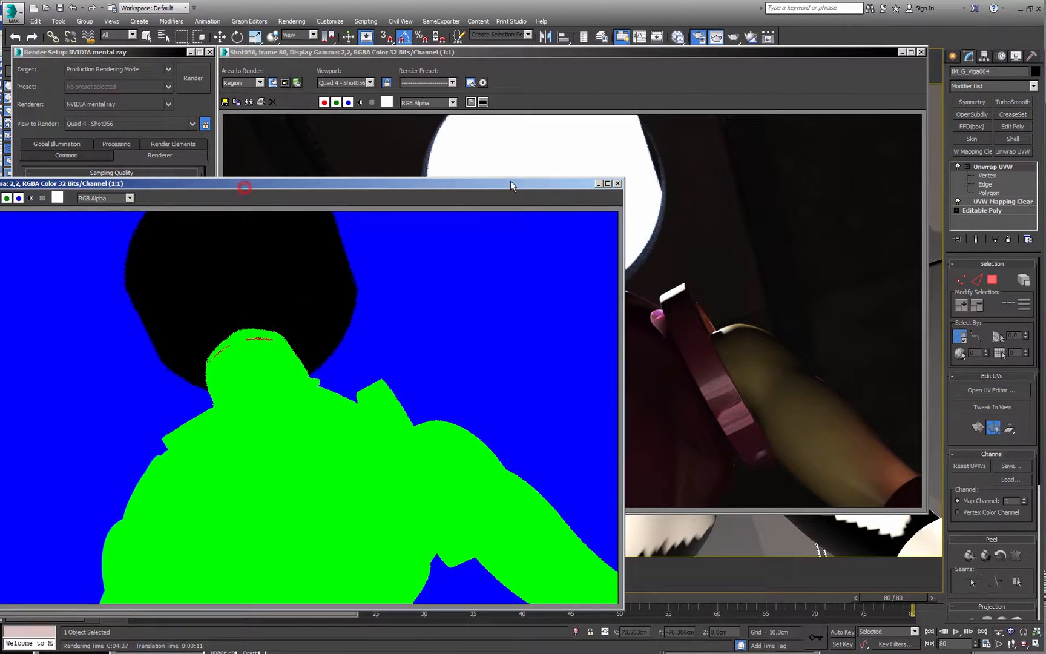
{"action": "left_click", "coordinate": [618, 183]}
{"action": "left_click_drag", "start_coordinate": [303, 191], "coordinate": [527, 191]}
{"action": "left_click", "coordinate": [546, 188]}
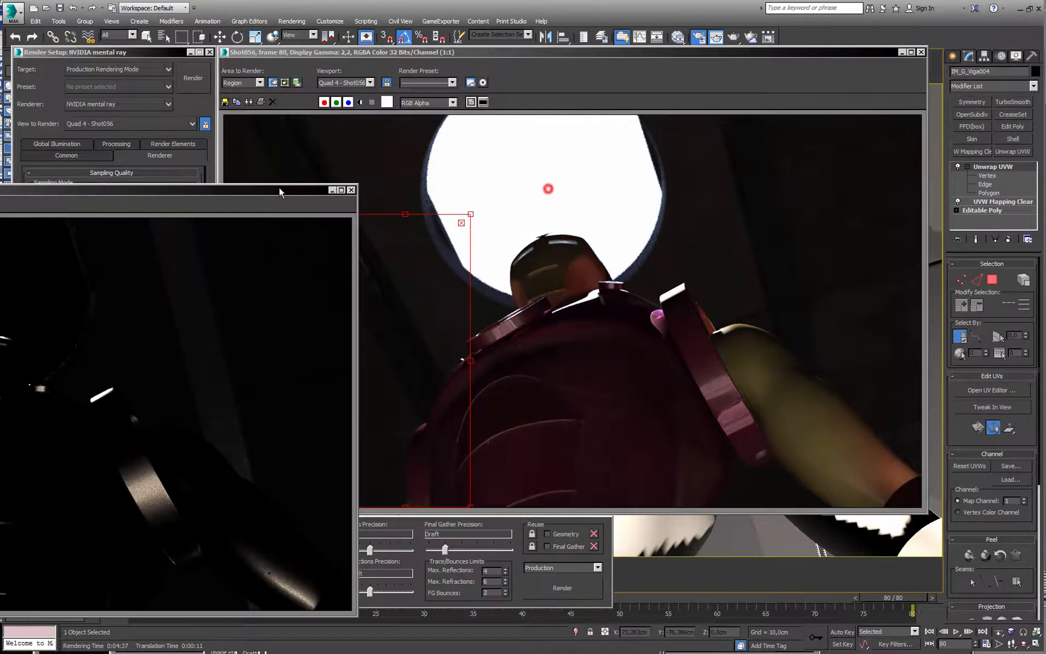
{"action": "left_click_drag", "start_coordinate": [279, 187], "coordinate": [524, 187]}
{"action": "left_click", "coordinate": [587, 190]}
{"action": "left_click", "coordinate": [353, 190]}
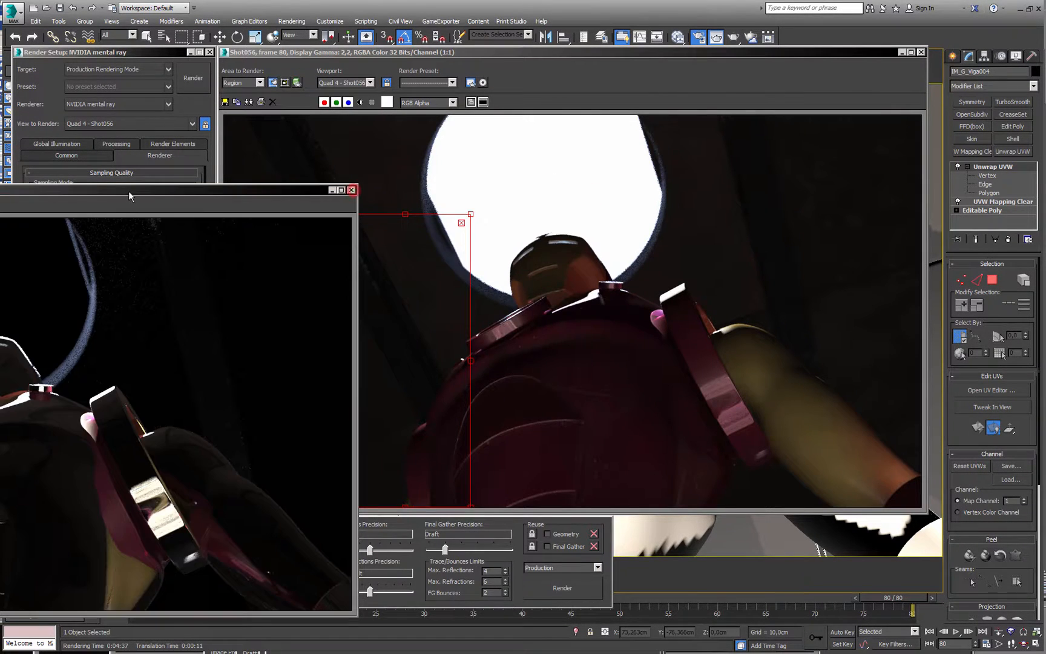
Examine the Reflections element for noise on the character, the opening's rim and the beam, and close its window
{"action": "left_click_drag", "start_coordinate": [129, 192], "coordinate": [448, 166]}
{"action": "scroll", "coordinate": [206, 478], "scroll_direction": "up", "scroll_amount": 1}
{"action": "middle_click_drag", "start_coordinate": [205, 477], "coordinate": [196, 394]}
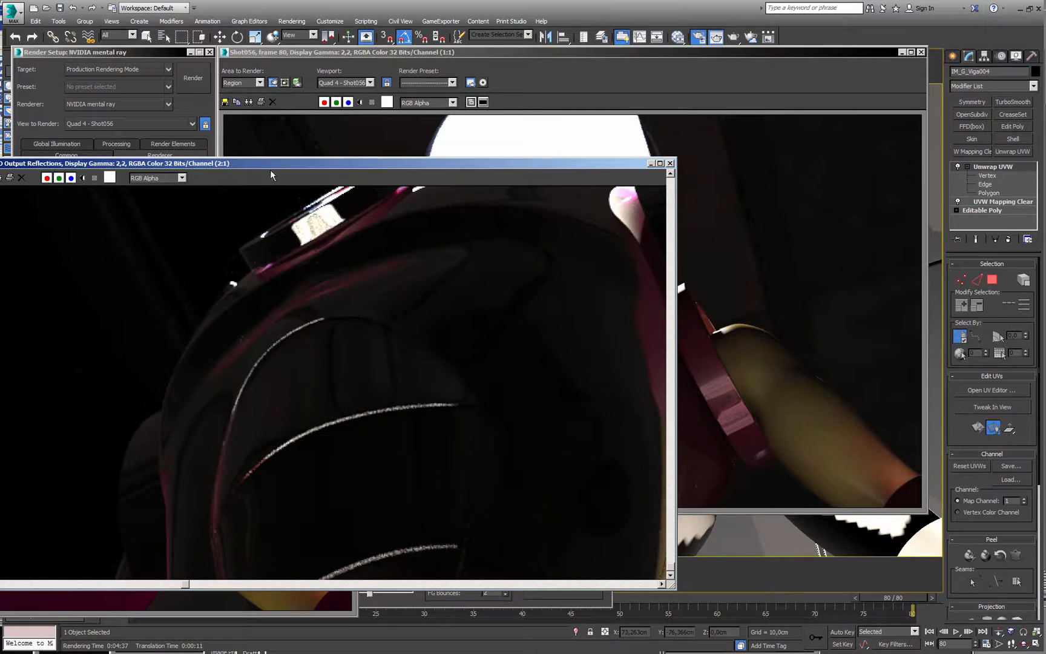
{"action": "mouse_move", "coordinate": [285, 165]}
{"action": "left_mouse_down"}
{"action": "mouse_move", "coordinate": [0, 165]}
{"action": "mouse_move", "coordinate": [273, 159]}
{"action": "left_mouse_up"}
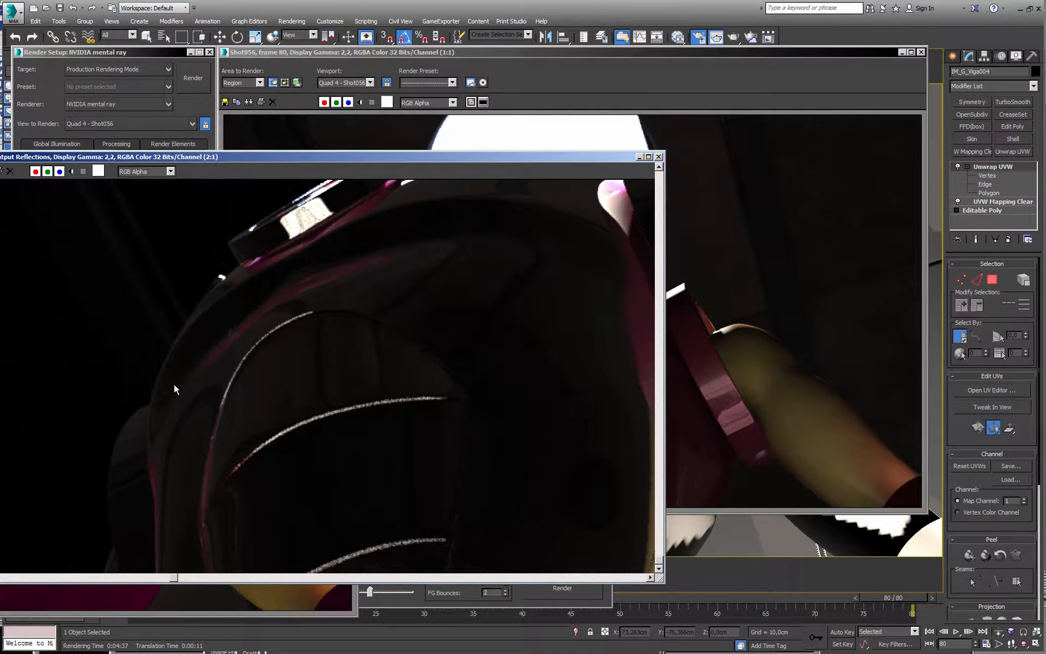
{"action": "middle_click_drag", "start_coordinate": [174, 384], "coordinate": [190, 477]}
{"action": "middle_click_drag", "start_coordinate": [195, 308], "coordinate": [215, 529]}
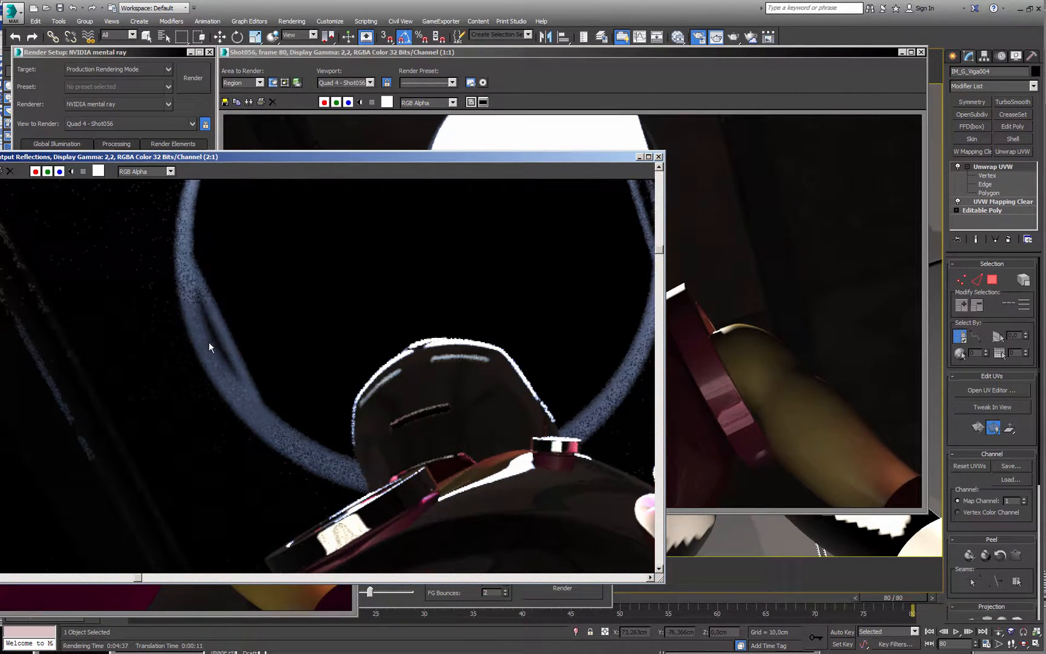
{"action": "middle_click_drag", "start_coordinate": [156, 365], "coordinate": [253, 372]}
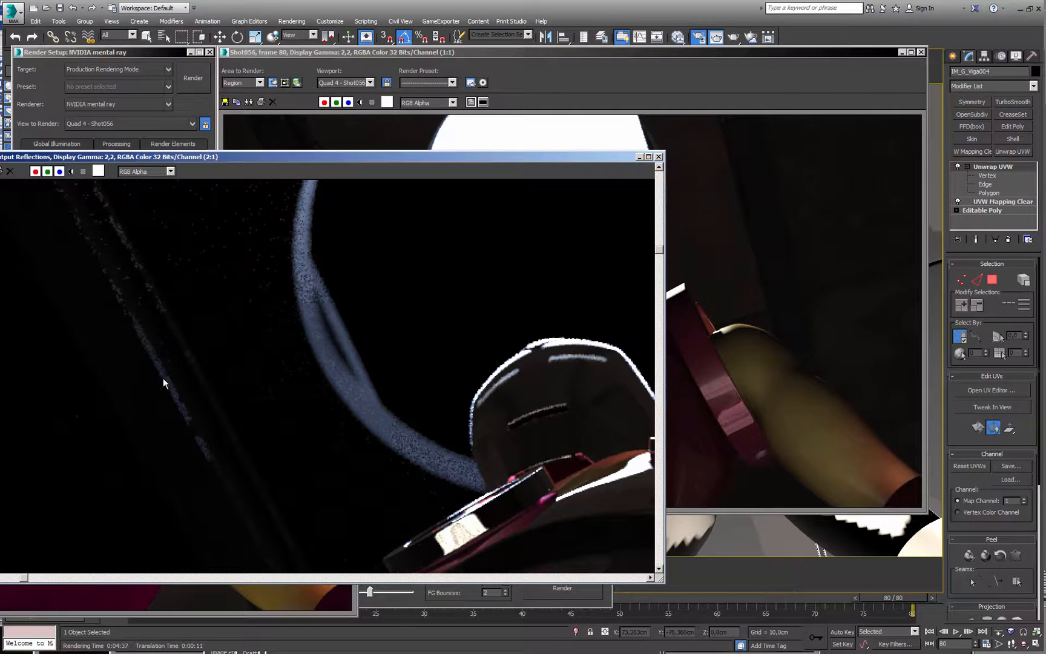
{"action": "scroll", "coordinate": [215, 373], "scroll_direction": "down", "scroll_amount": 1}
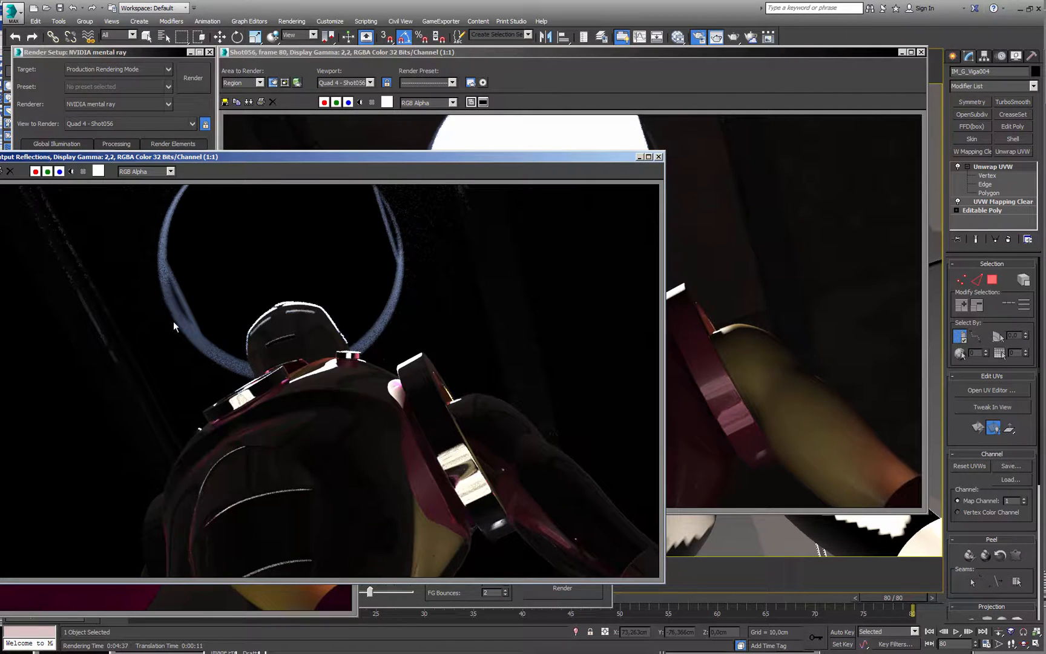
{"action": "left_click", "coordinate": [659, 157]}
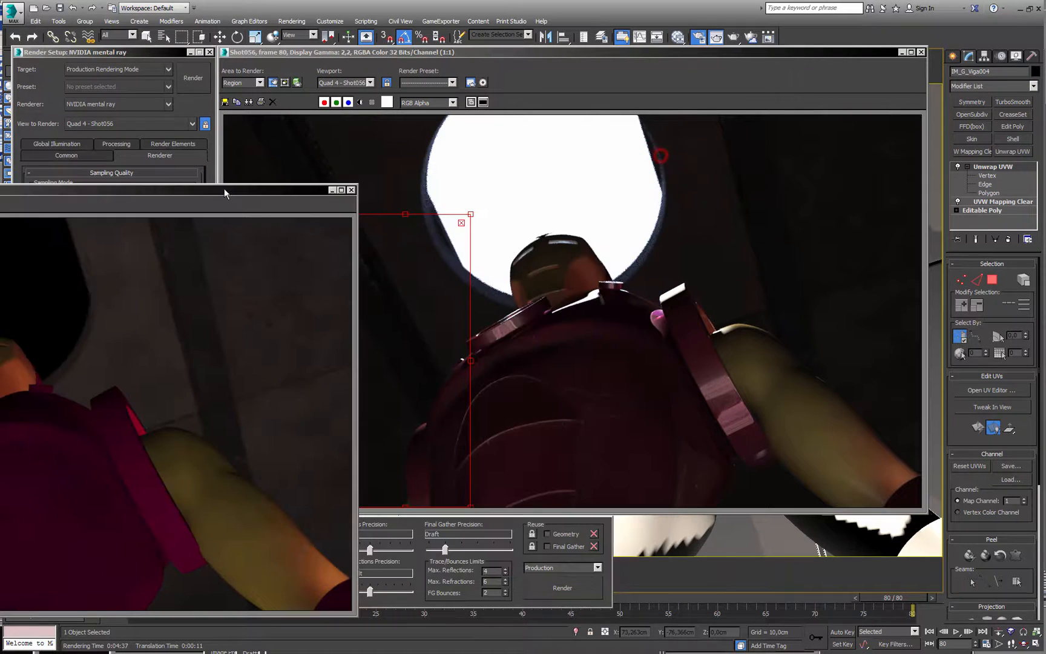
Review and close the Diffuse Indirect Illumination and Diffuse Direct Illumination render element windows
{"action": "left_click", "coordinate": [224, 192]}
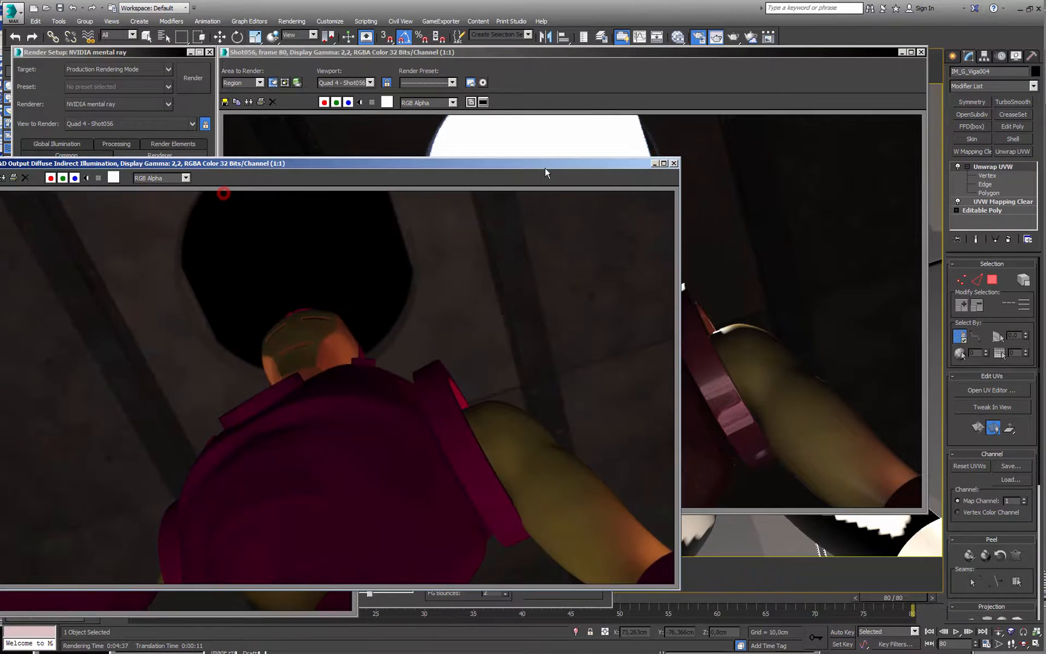
{"action": "left_click", "coordinate": [674, 163]}
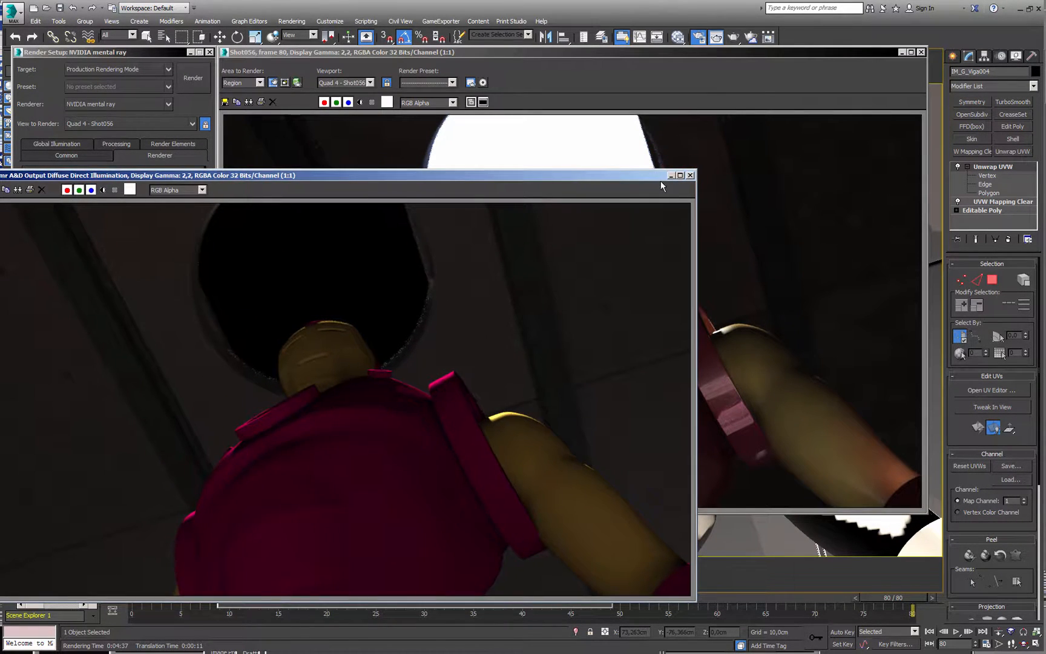
{"action": "left_click", "coordinate": [686, 172]}
Shrink the render region to a small area covering part of the beam and the left rim of the opening
{"action": "left_click_drag", "start_coordinate": [341, 506], "coordinate": [355, 301]}
{"action": "left_click_drag", "start_coordinate": [470, 214], "coordinate": [441, 195]}
{"action": "left_click_drag", "start_coordinate": [356, 302], "coordinate": [359, 295]}
Set the contrast/noise threshold to 0,004 for the R, G, B and A channels
{"action": "double_click", "coordinate": [52, 265]}
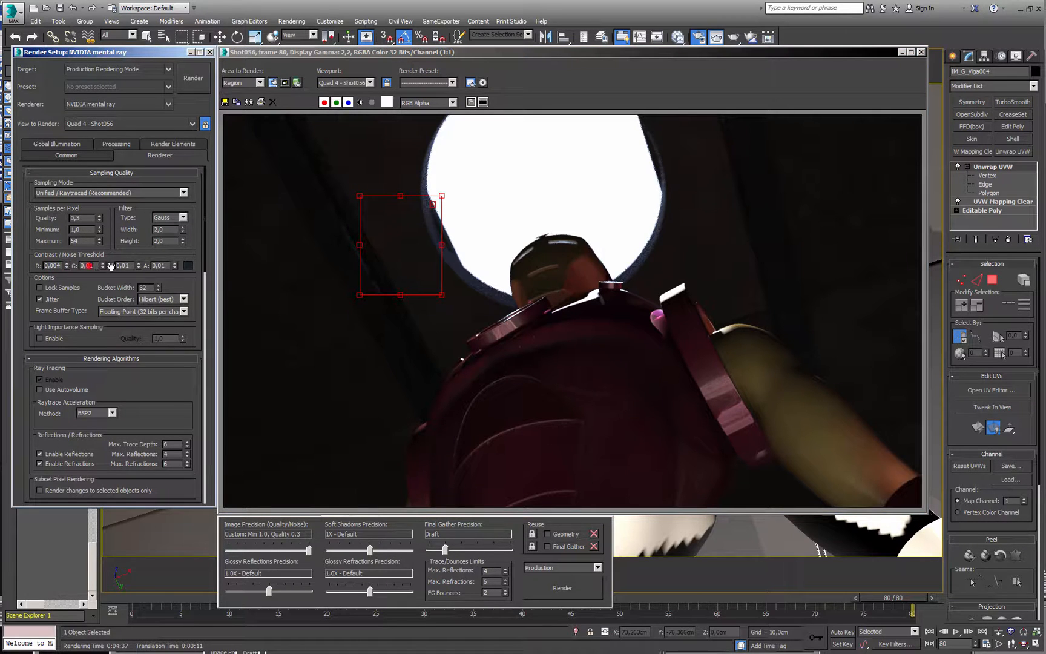
{"action": "double_click", "coordinate": [89, 265]}
{"action": "type", "text": "0,004"}
{"action": "double_click", "coordinate": [159, 265]}
{"action": "type", "text": "0,004"}
Set the bucket width to 16 and the maximum samples per pixel to 128, and render the region
{"action": "scroll", "coordinate": [121, 273], "scroll_direction": "down", "scroll_amount": 1}
{"action": "double_click", "coordinate": [145, 280]}
{"action": "type", "text": "16"}
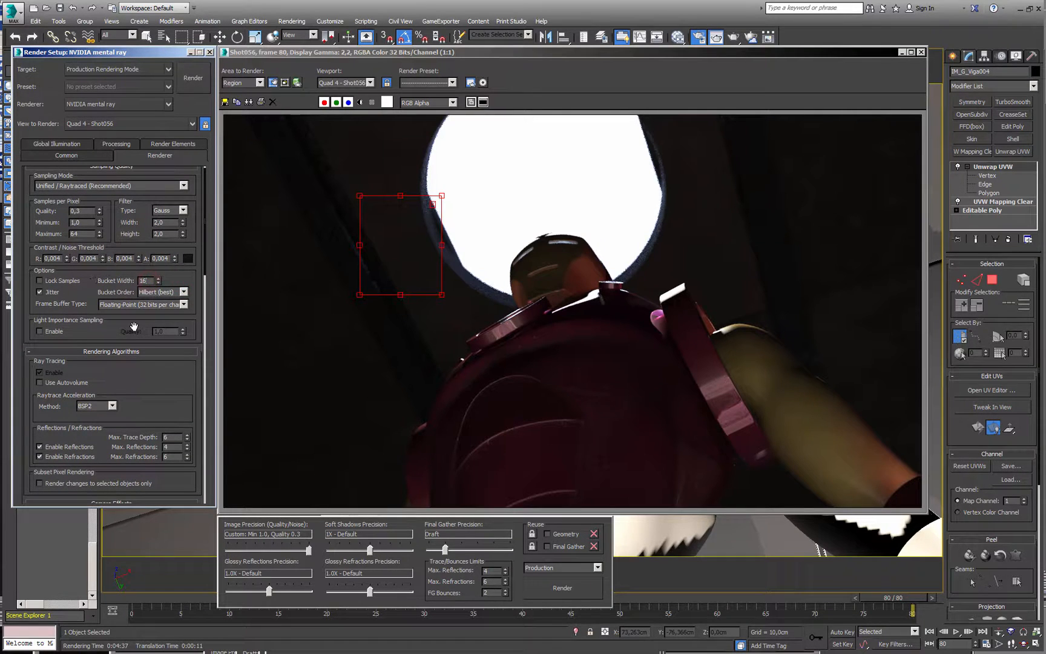
{"action": "mouse_move", "coordinate": [122, 327]}
{"action": "left_mouse_down"}
{"action": "mouse_move", "coordinate": [122, 310]}
{"action": "mouse_move", "coordinate": [121, 334]}
{"action": "left_mouse_up"}
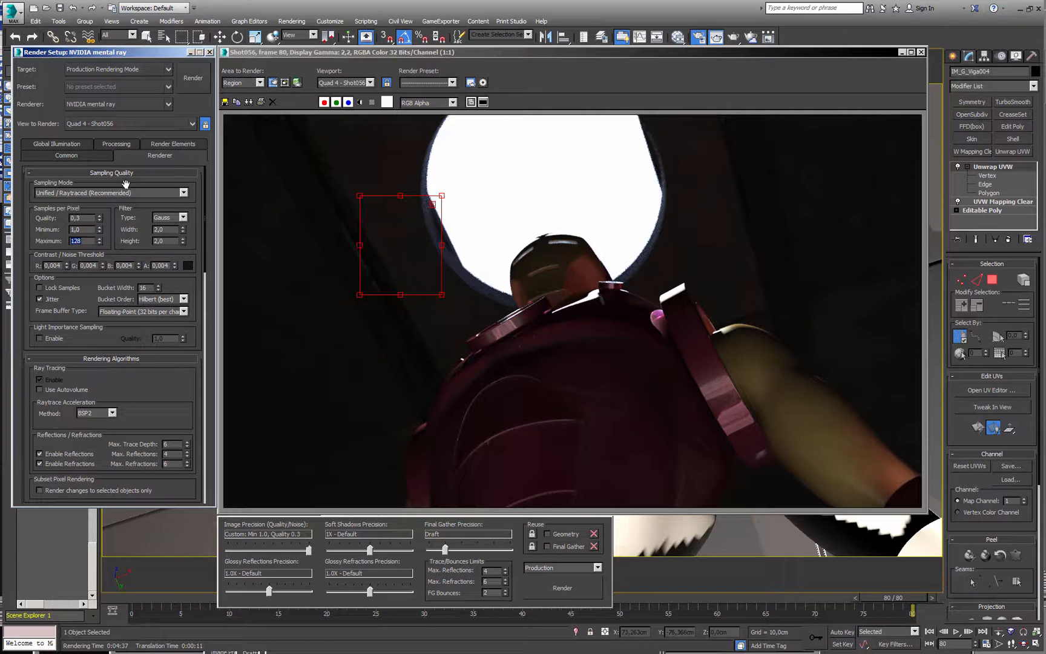
{"action": "left_click", "coordinate": [192, 79]}
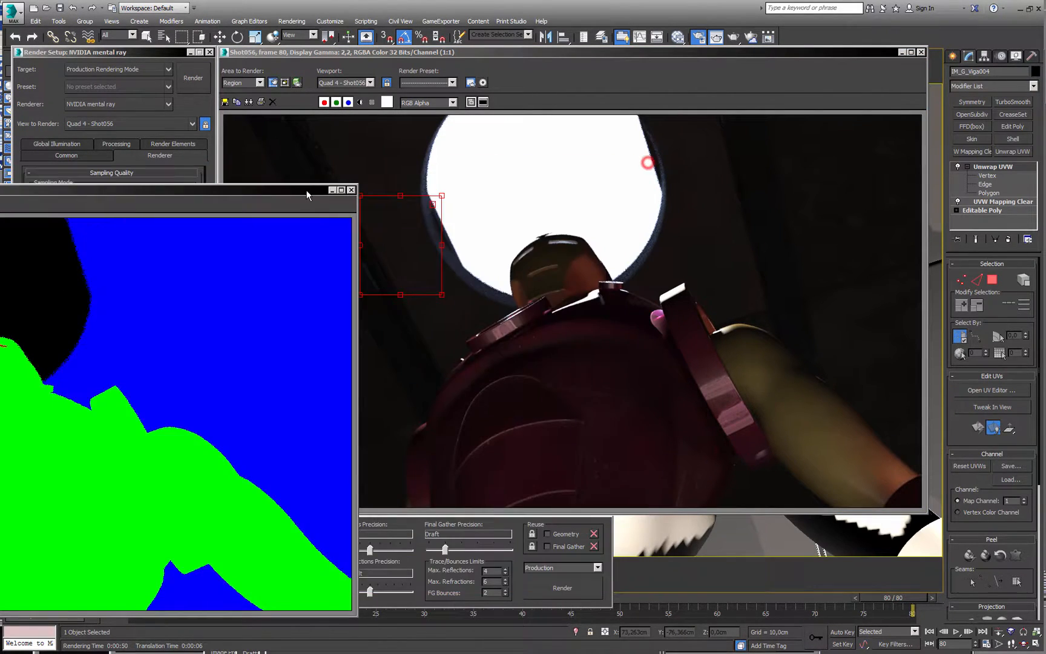
Close the Object ID, ambient occlusion and remaining render element windows stacked above the new Reflections pass
{"action": "left_click", "coordinate": [351, 190]}
{"action": "left_click", "coordinate": [652, 172]}
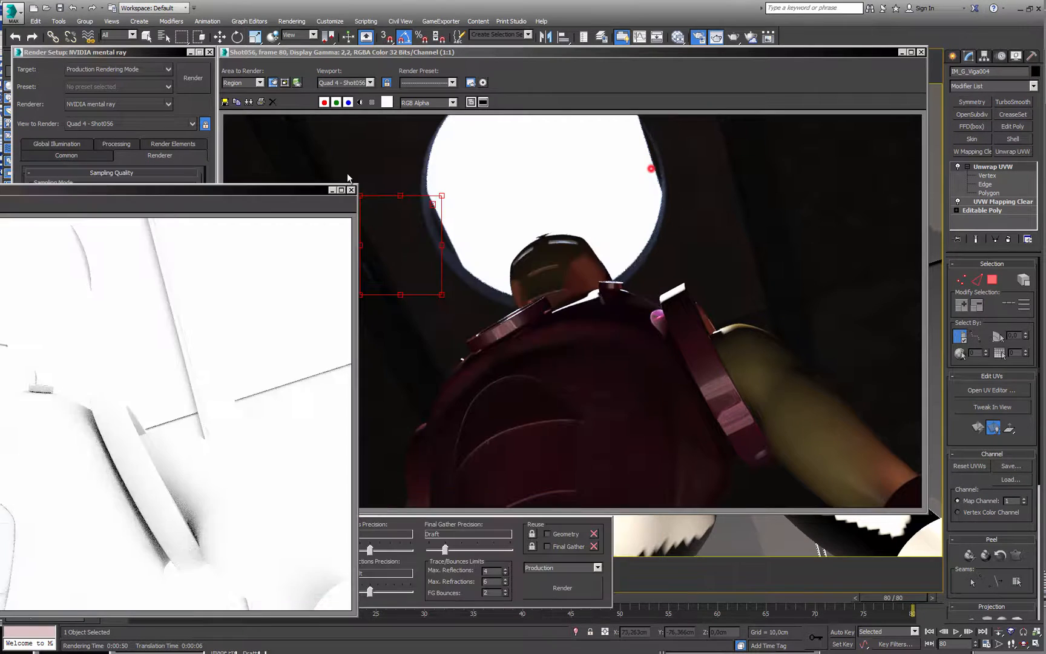
{"action": "left_click", "coordinate": [351, 190]}
{"action": "left_click", "coordinate": [351, 189]}
{"action": "left_click", "coordinate": [351, 189]}
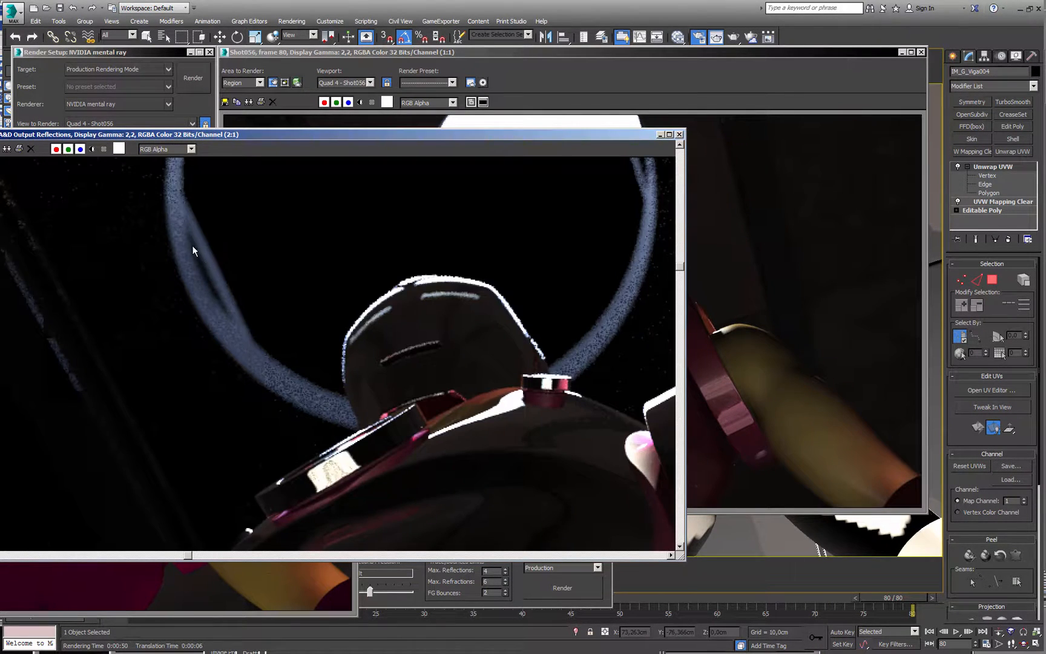
Examine the newly rendered Reflections element along the opening's rim and the beam for remaining noise
{"action": "middle_click_drag", "start_coordinate": [193, 250], "coordinate": [323, 256]}
{"action": "left_click_drag", "start_coordinate": [288, 136], "coordinate": [350, 357]}
{"action": "left_click_drag", "start_coordinate": [306, 191], "coordinate": [259, 191]}
{"action": "left_click_drag", "start_coordinate": [392, 357], "coordinate": [365, 207]}
{"action": "scroll", "coordinate": [242, 396], "scroll_direction": "up", "scroll_amount": 1}
{"action": "scroll", "coordinate": [230, 389], "scroll_direction": "down", "scroll_amount": 1}
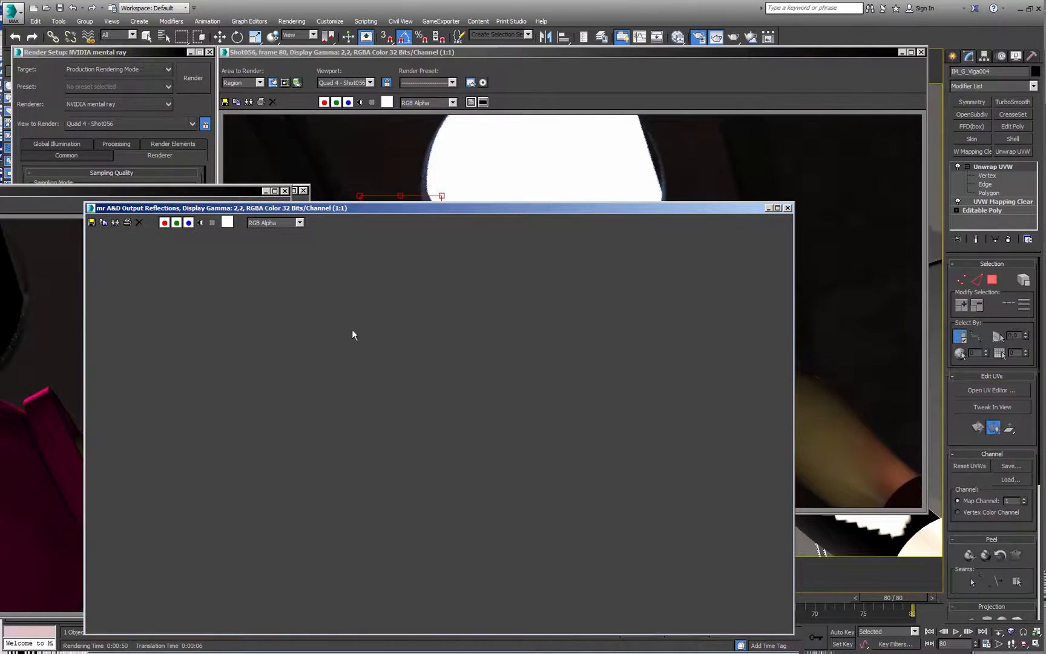
Close the Reflections, Diffuse Indirect Illumination and remaining render element windows covering the rendered frame
{"action": "left_click", "coordinate": [788, 208]}
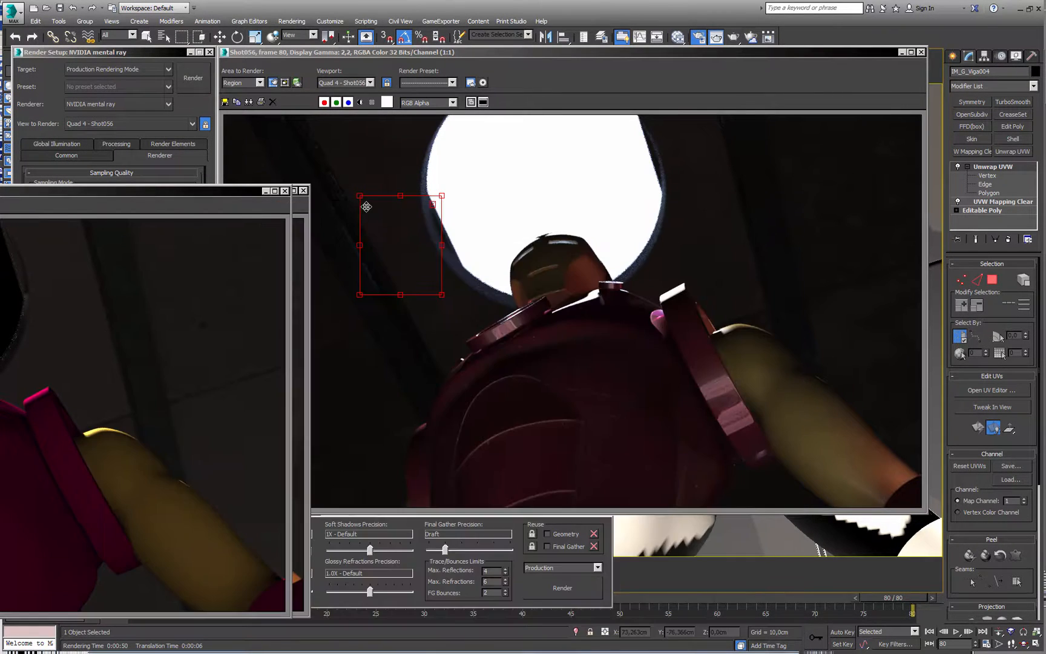
{"action": "left_click_drag", "start_coordinate": [245, 193], "coordinate": [602, 193]}
{"action": "left_click", "coordinate": [663, 191]}
{"action": "left_click_drag", "start_coordinate": [344, 192], "coordinate": [706, 192]}
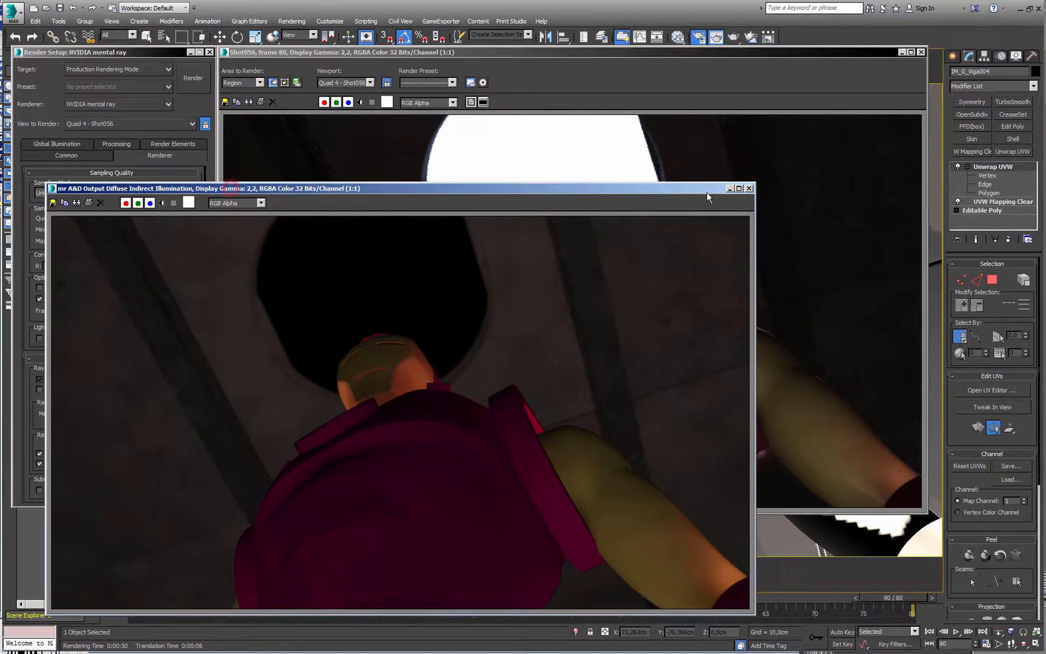
{"action": "left_click", "coordinate": [752, 187]}
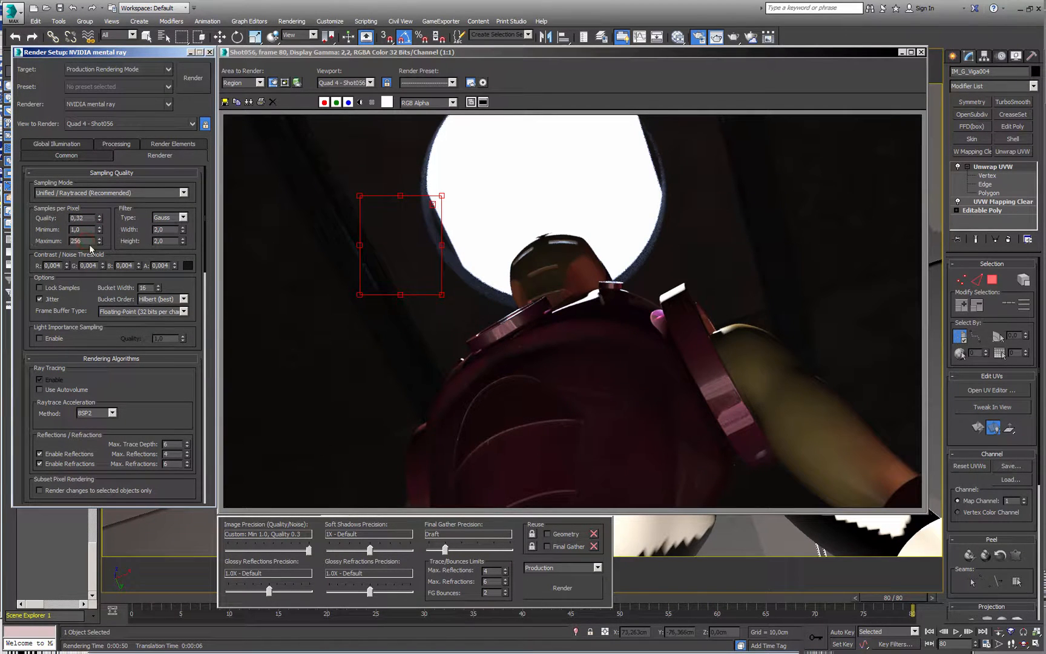
Set the maximum samples per pixel to 256, reshape the region to span the beam and the opening's rim, and render it
{"action": "left_click_drag", "start_coordinate": [359, 294], "coordinate": [386, 273]}
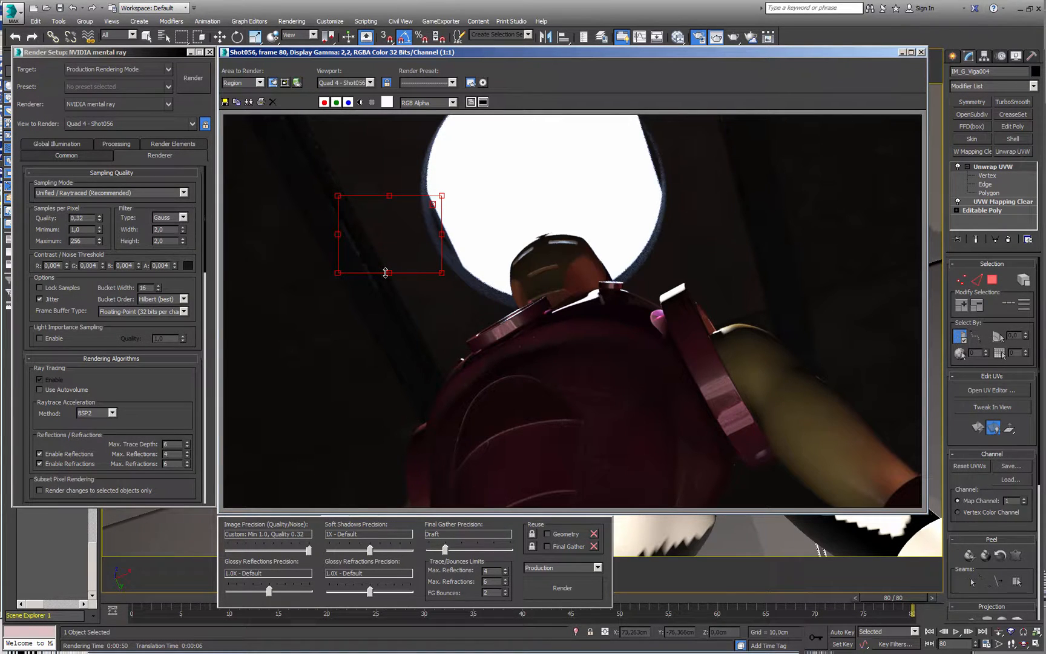
{"action": "left_click", "coordinate": [193, 81]}
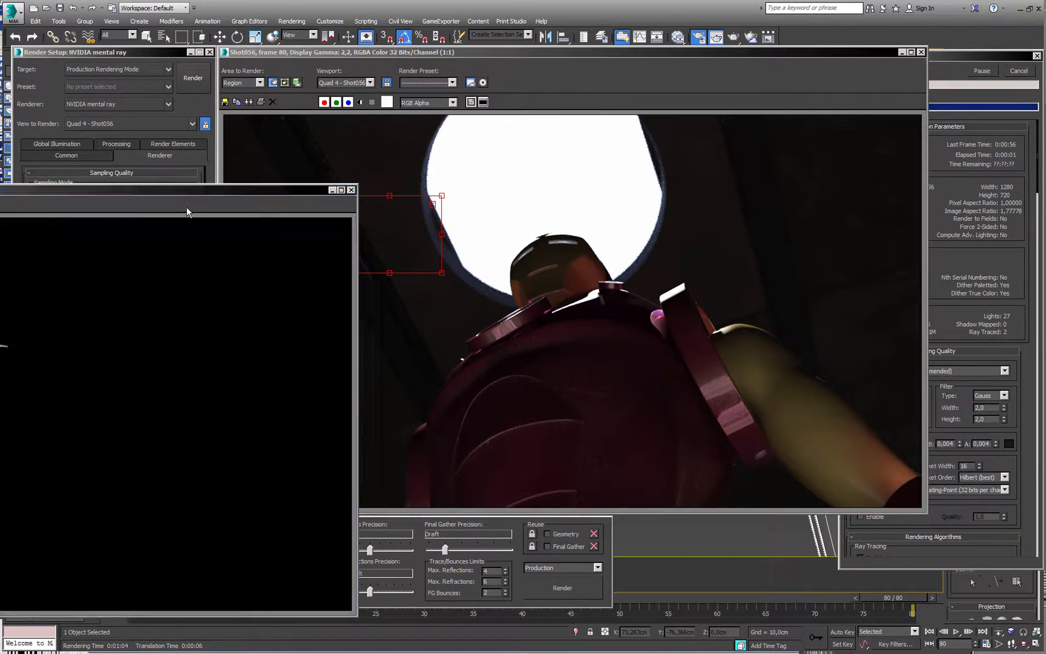
Examine the new Reflections element along the rim and beam at 2:1, and close the render element windows
{"action": "left_click", "coordinate": [351, 191]}
{"action": "left_click_drag", "start_coordinate": [286, 191], "coordinate": [668, 136]}
{"action": "scroll", "coordinate": [244, 282], "scroll_direction": "up", "scroll_amount": 1}
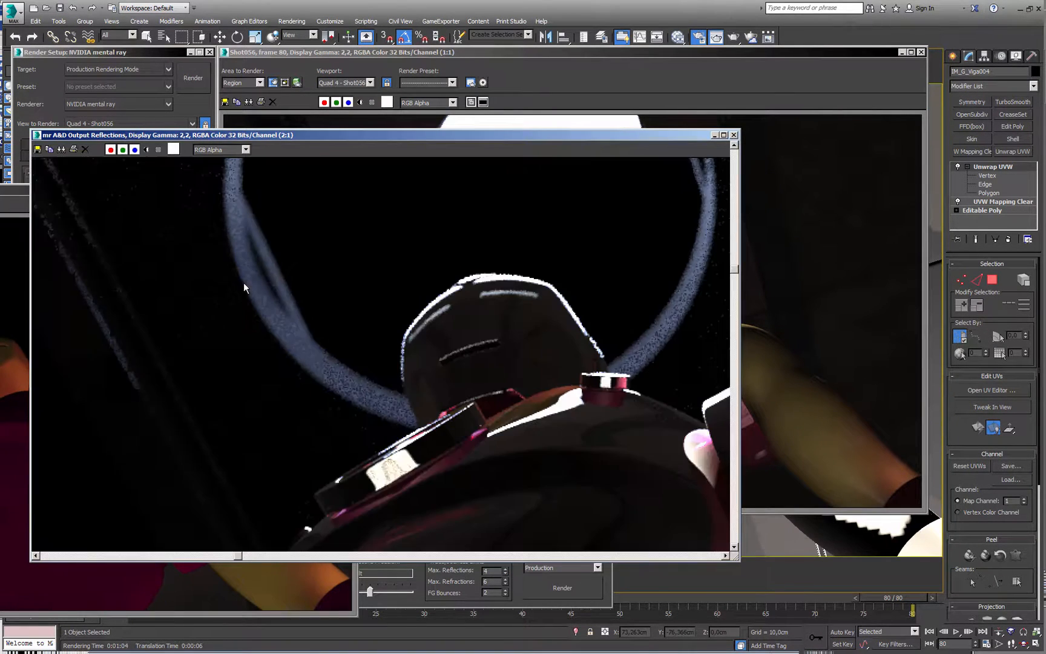
{"action": "middle_click_drag", "start_coordinate": [253, 276], "coordinate": [333, 365]}
{"action": "left_click_drag", "start_coordinate": [391, 133], "coordinate": [490, 237]}
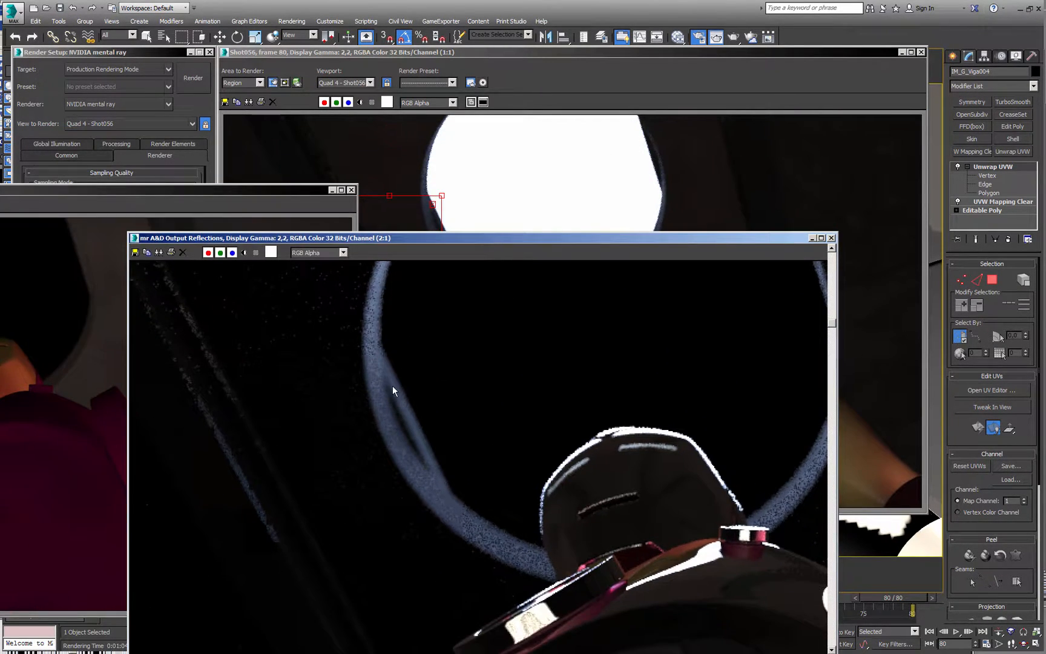
{"action": "scroll", "coordinate": [403, 374], "scroll_direction": "down", "scroll_amount": 1}
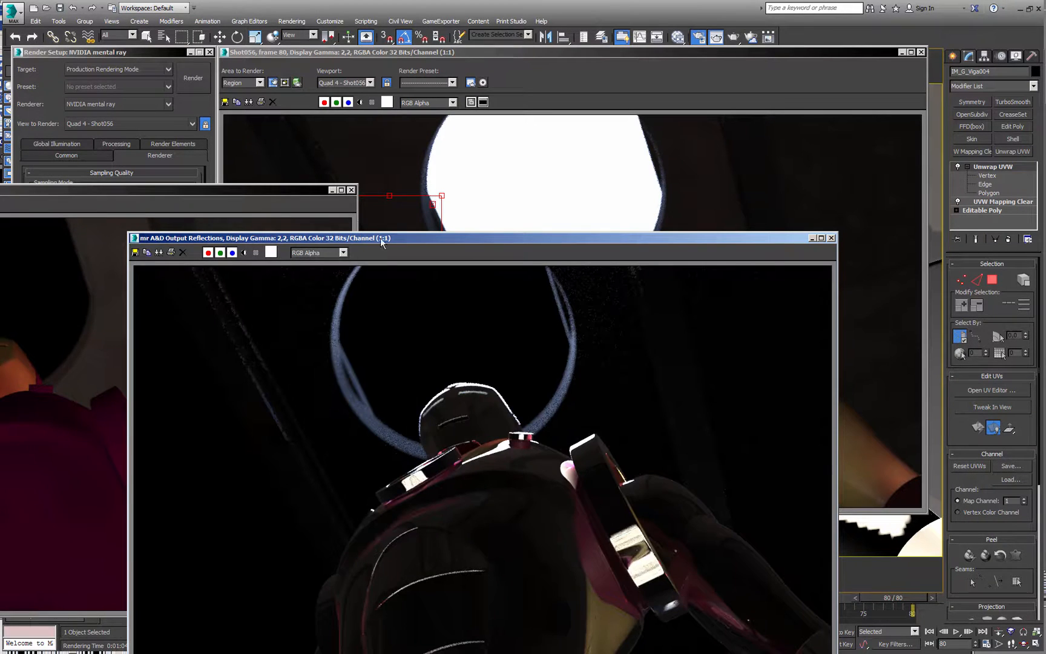
{"action": "left_click", "coordinate": [831, 238]}
{"action": "left_click", "coordinate": [351, 190]}
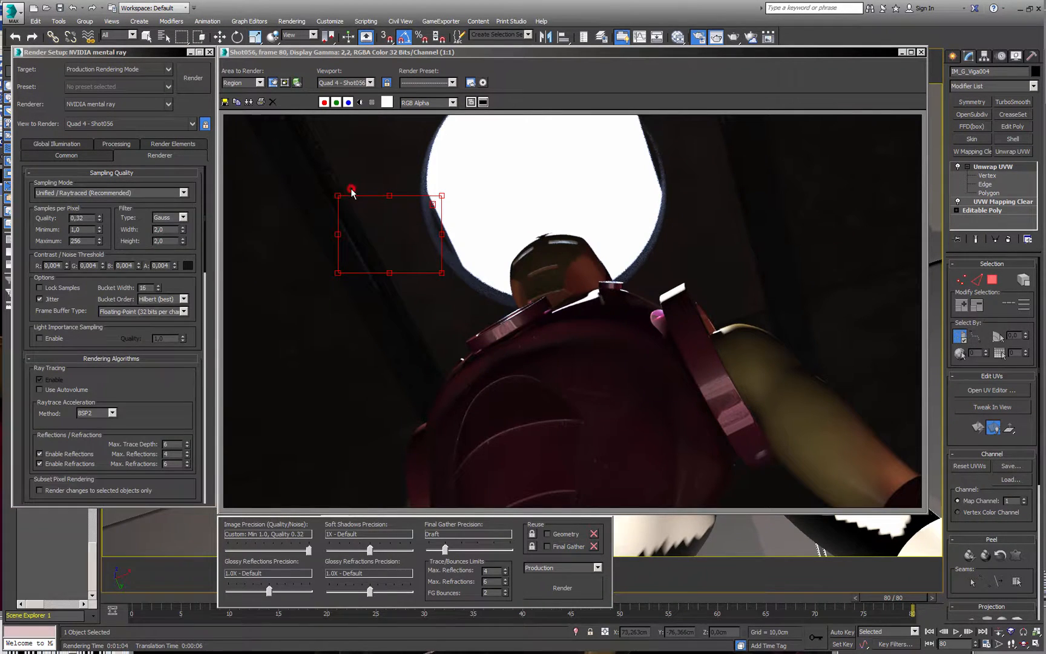
Set the area to render to View and inspect the beam and rim in the rendered frame
{"action": "left_click", "coordinate": [471, 102]}
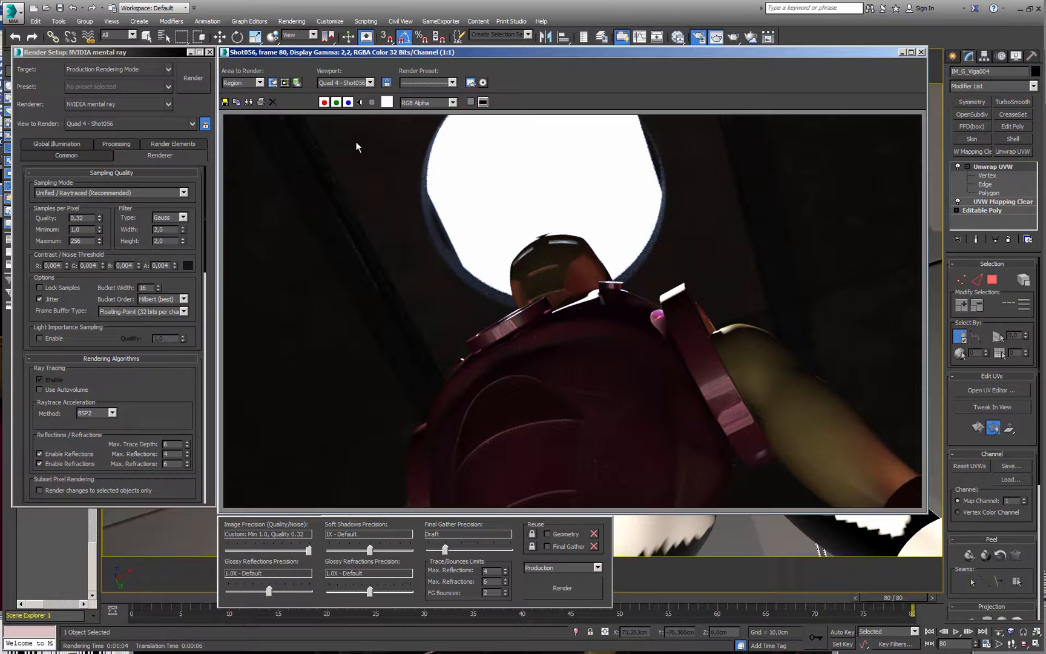
{"action": "left_click", "coordinate": [468, 104]}
{"action": "left_click", "coordinate": [435, 203]}
{"action": "left_click", "coordinate": [259, 82]}
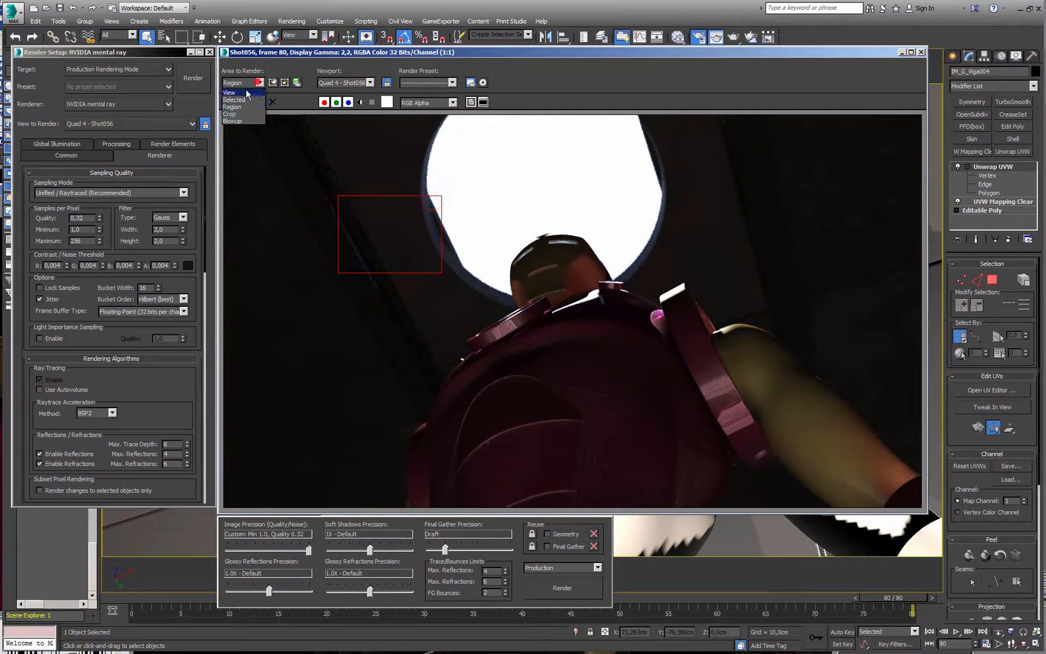
{"action": "left_click", "coordinate": [243, 92]}
{"action": "scroll", "coordinate": [357, 247], "scroll_direction": "up", "scroll_amount": 3}
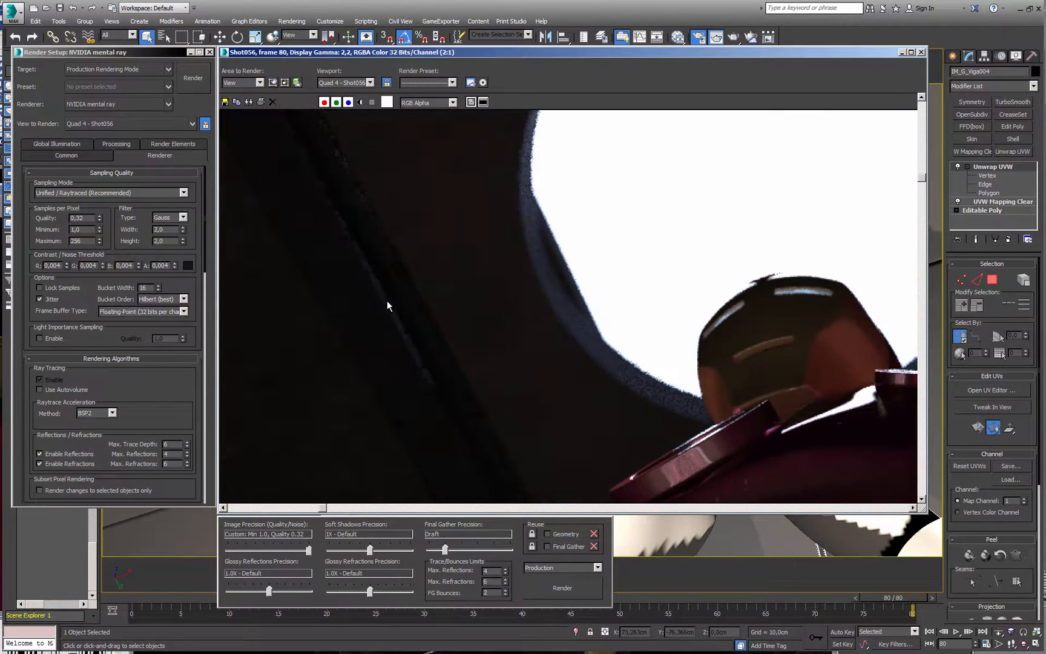
{"action": "scroll", "coordinate": [481, 238], "scroll_direction": "down", "scroll_amount": 3}
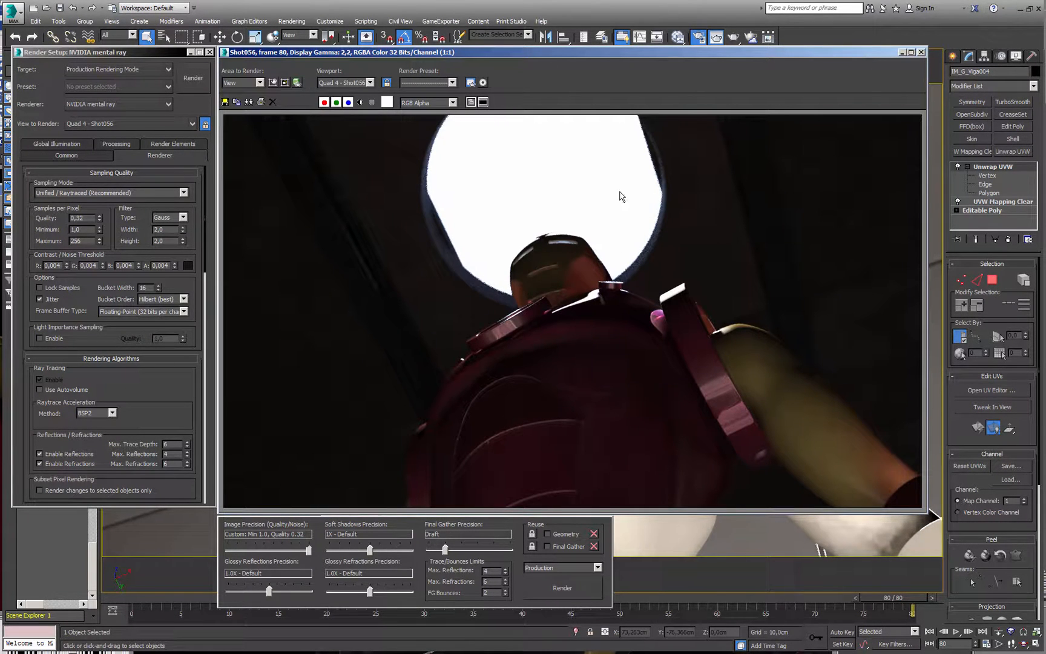
Set the Final Gather initial FG point density to 0,3 and the rays per FG point to 150
{"action": "left_click", "coordinate": [55, 143]}
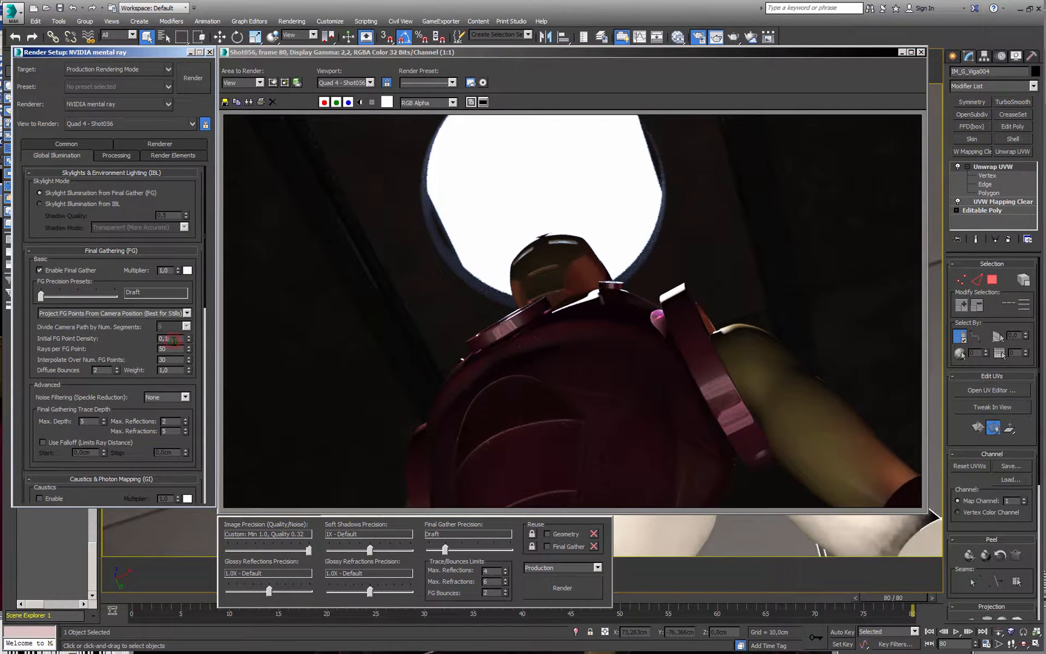
{"action": "key", "text": "Tab"}
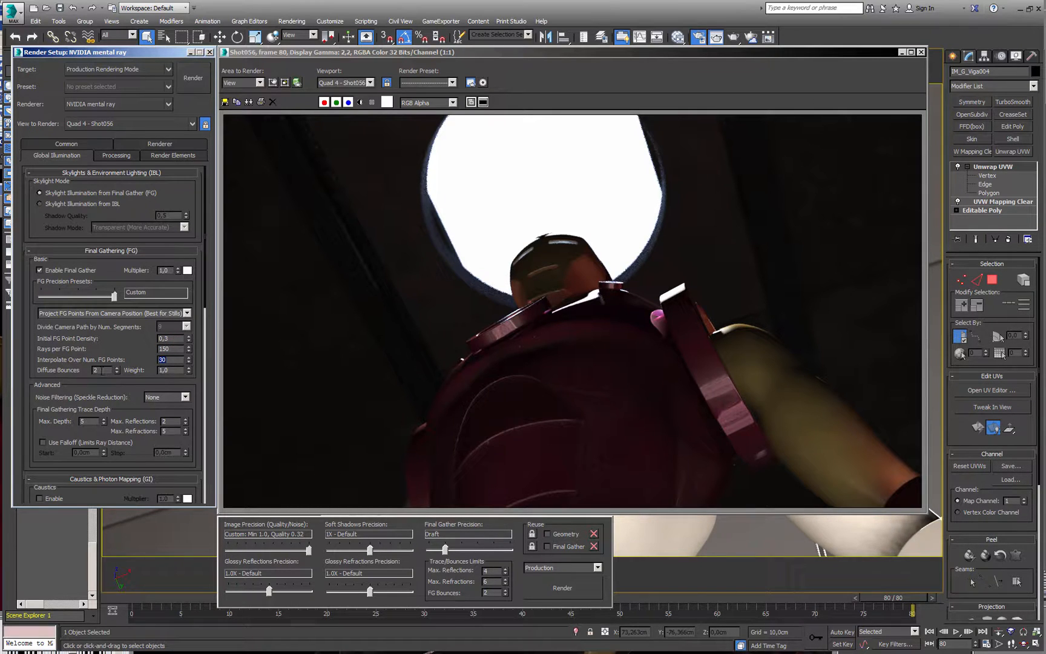
{"action": "left_click", "coordinate": [117, 368]}
Set FG reuse to Single File Only with the final gather map on Incrementally Add FG Points to FG Map Files
{"action": "scroll", "coordinate": [136, 352], "scroll_direction": "down", "scroll_amount": 10}
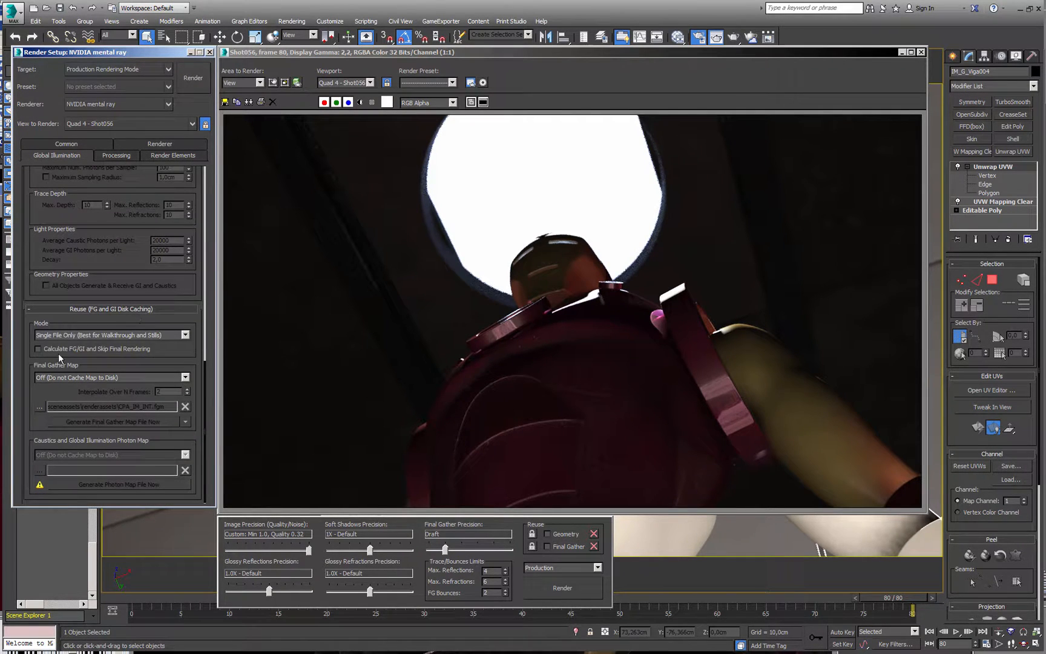
{"action": "left_click", "coordinate": [43, 336]}
{"action": "left_click", "coordinate": [47, 344]}
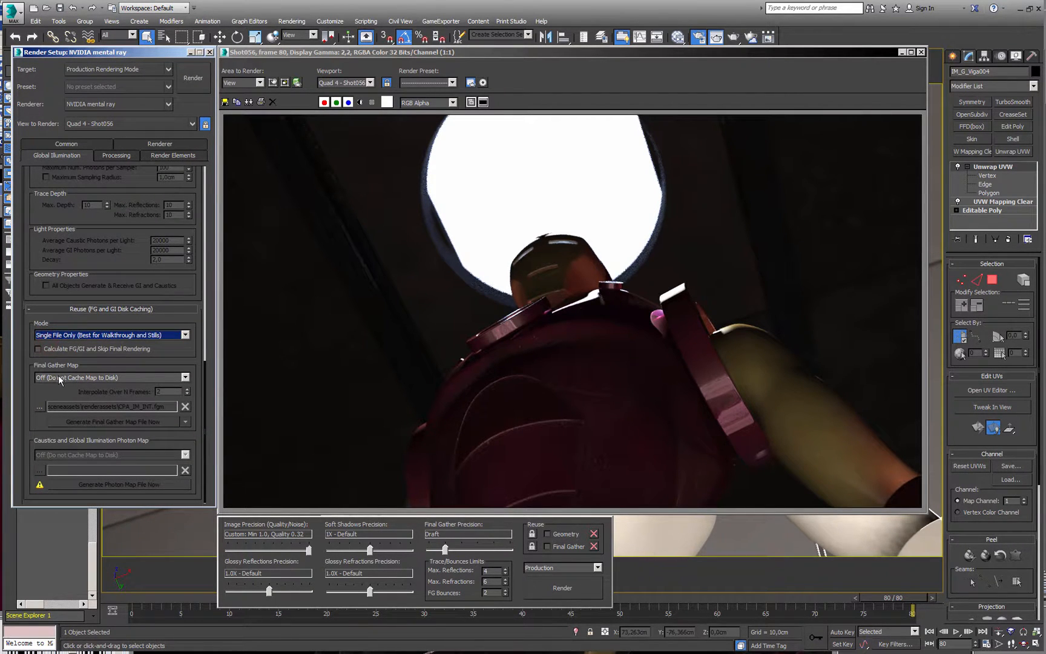
{"action": "left_click", "coordinate": [60, 379]}
{"action": "left_click", "coordinate": [57, 393]}
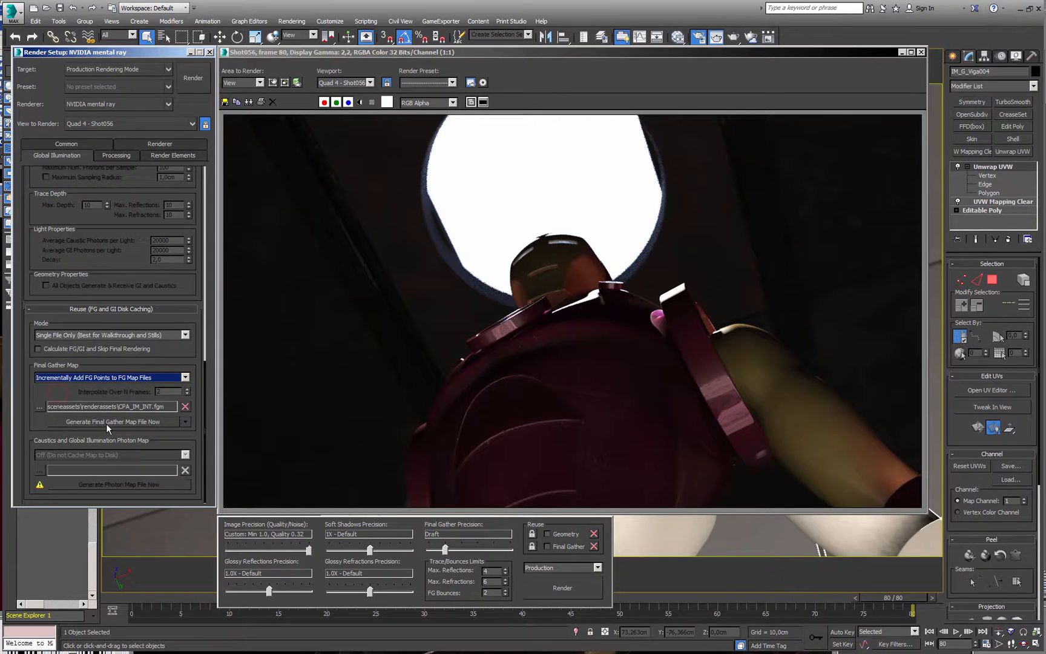
Create a folder named shot060 in renderassets while choosing the final gather map's save location
{"action": "left_click", "coordinate": [40, 407]}
{"action": "right_click", "coordinate": [96, 126]}
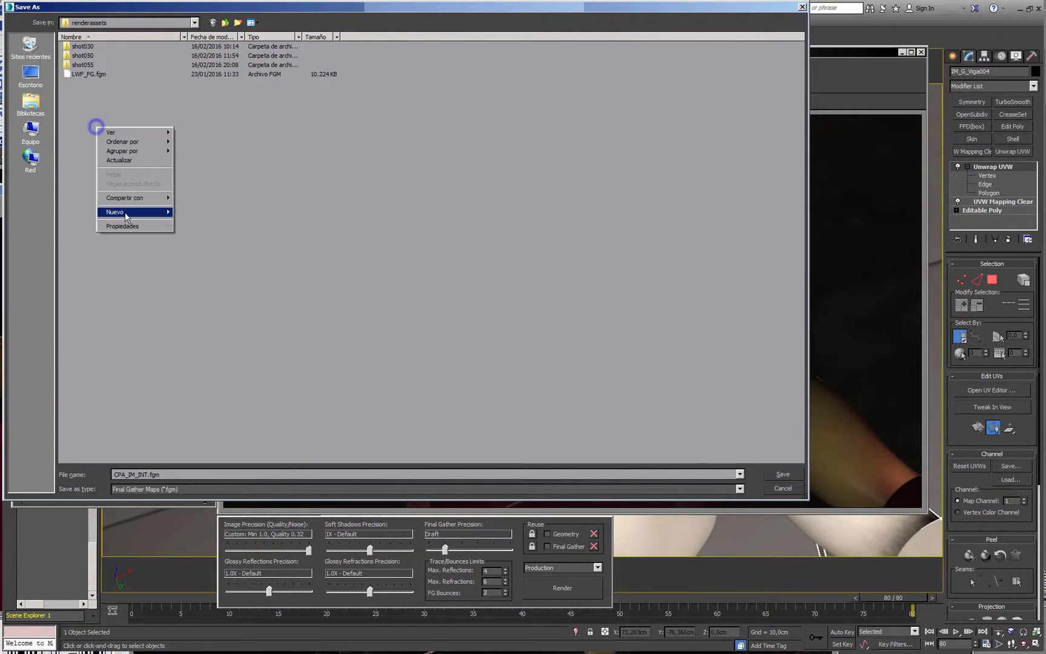
{"action": "mouse_move", "coordinate": [130, 212]}
{"action": "left_click", "coordinate": [188, 213]}
{"action": "type", "text": "shot"}
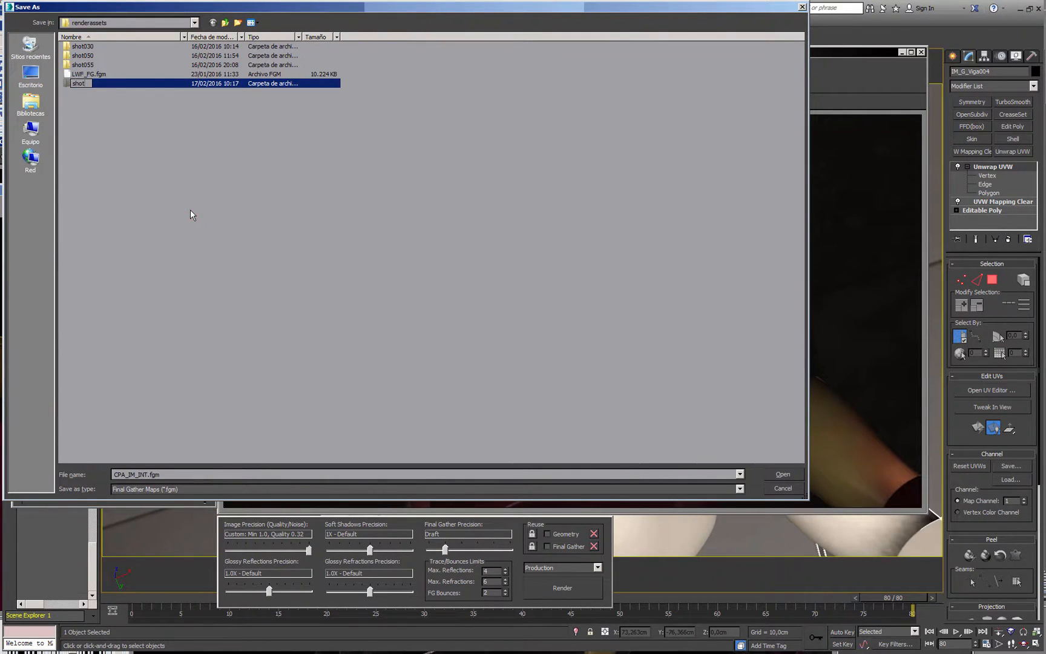
{"action": "type", "text": "060"}
{"action": "key", "text": "Return"}
Name the final gather map file shot060 inside the shot060 folder and generate it from 0 to 80, every 3 frames
{"action": "double_click", "coordinate": [67, 81]}
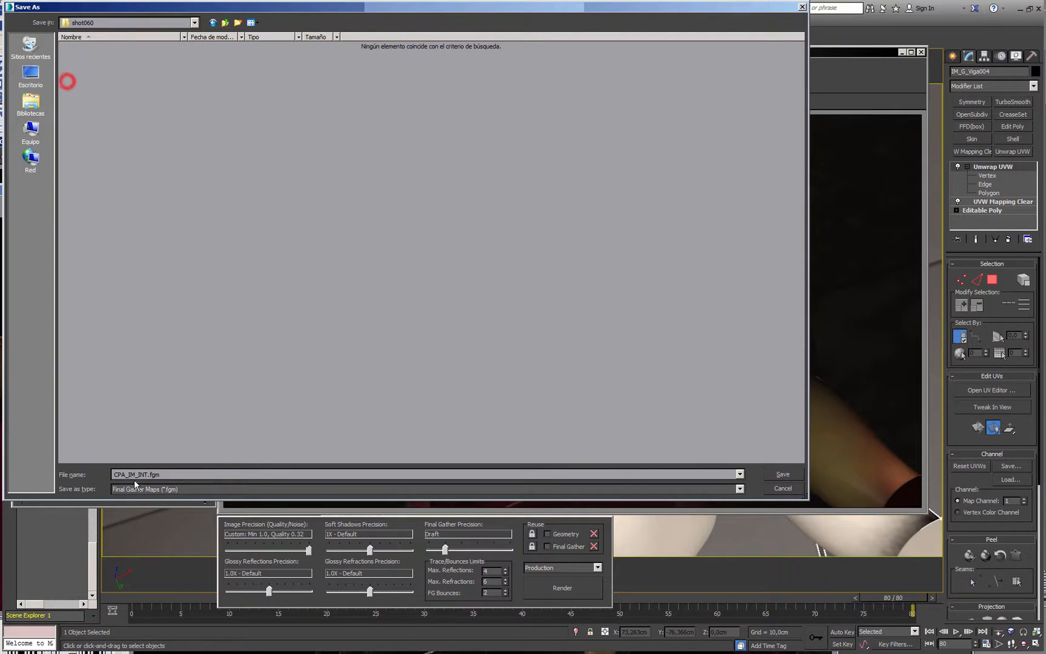
{"action": "double_click", "coordinate": [133, 475]}
{"action": "type", "text": "shot060"}
{"action": "left_click", "coordinate": [787, 477]}
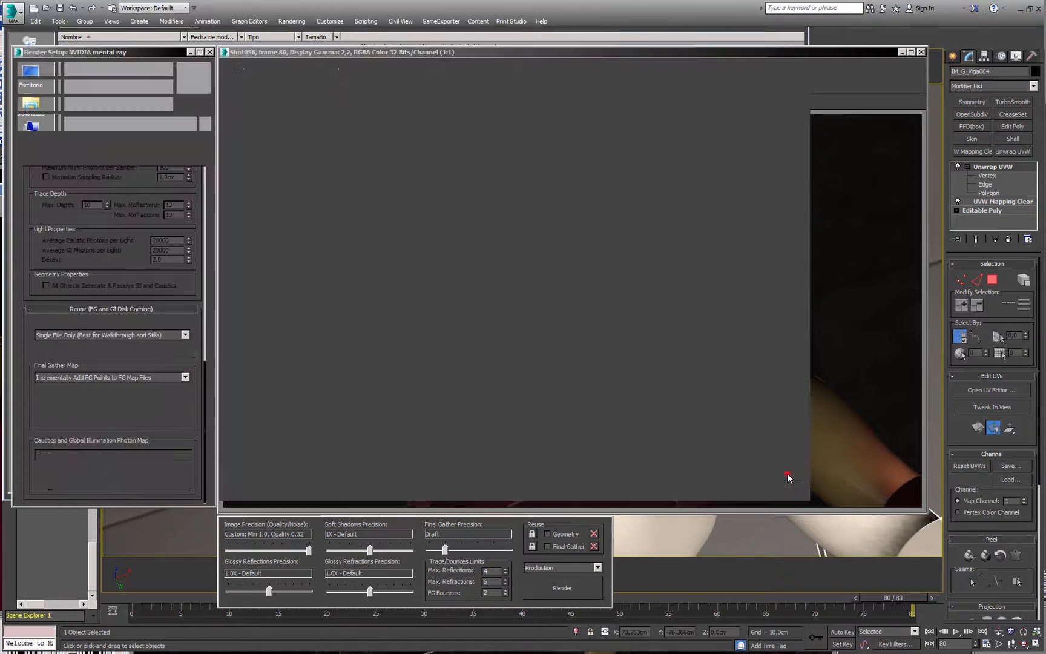
{"action": "left_click", "coordinate": [184, 422]}
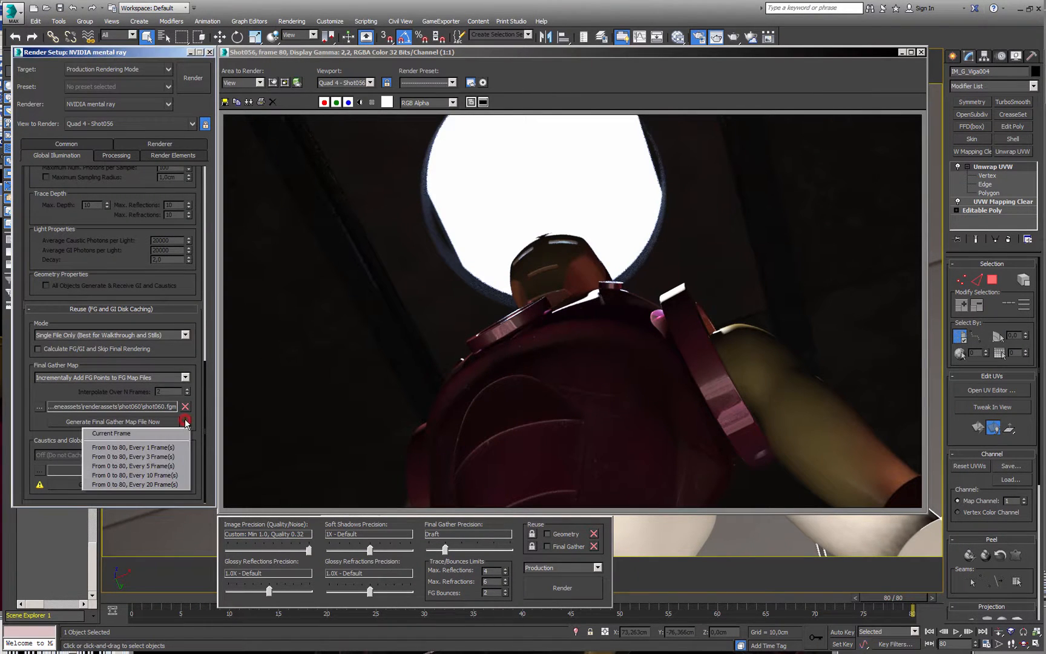
{"action": "left_click", "coordinate": [155, 457]}
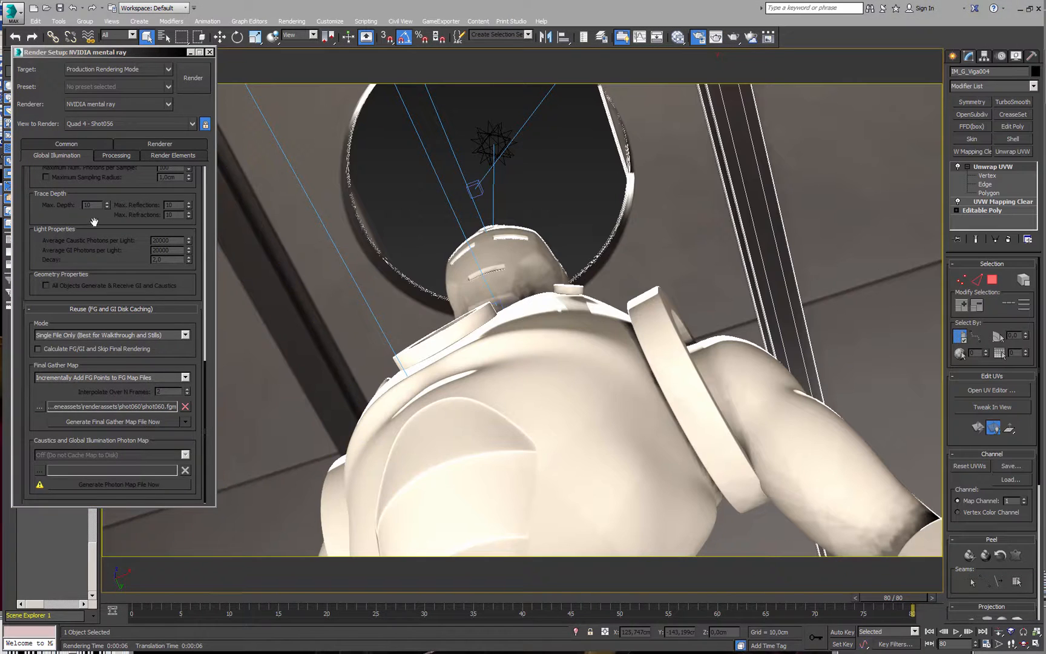
Delete the shot060.fgm file from the final gather map's save folder
{"action": "left_click", "coordinate": [39, 407]}
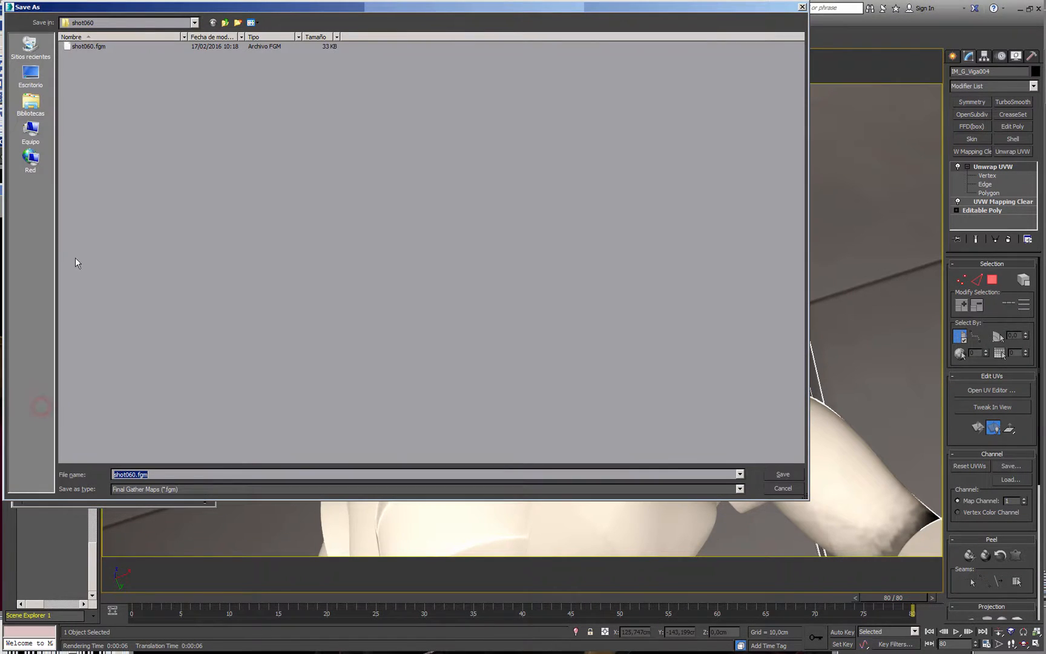
{"action": "left_click", "coordinate": [131, 474]}
{"action": "left_click", "coordinate": [86, 46]}
{"action": "key", "text": "Delete"}
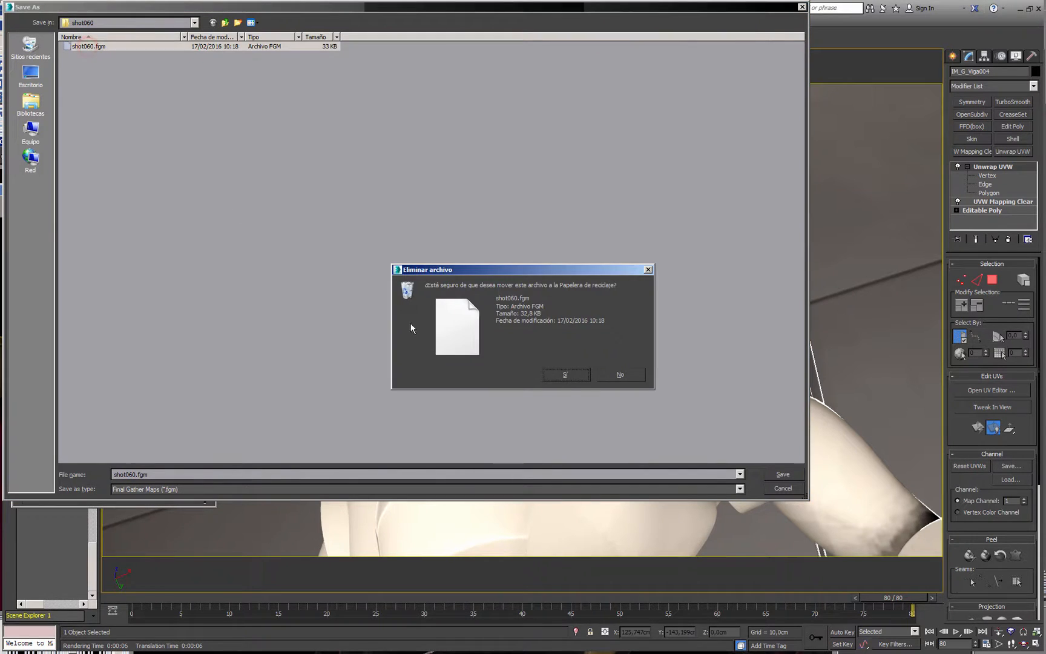
{"action": "left_click", "coordinate": [574, 372]}
Set the final gather map file to shot056.fgm in the shot060 folder and generate the map
{"action": "double_click", "coordinate": [129, 474]}
{"action": "left_click", "coordinate": [133, 475]}
{"action": "key", "text": "BackSpace"}
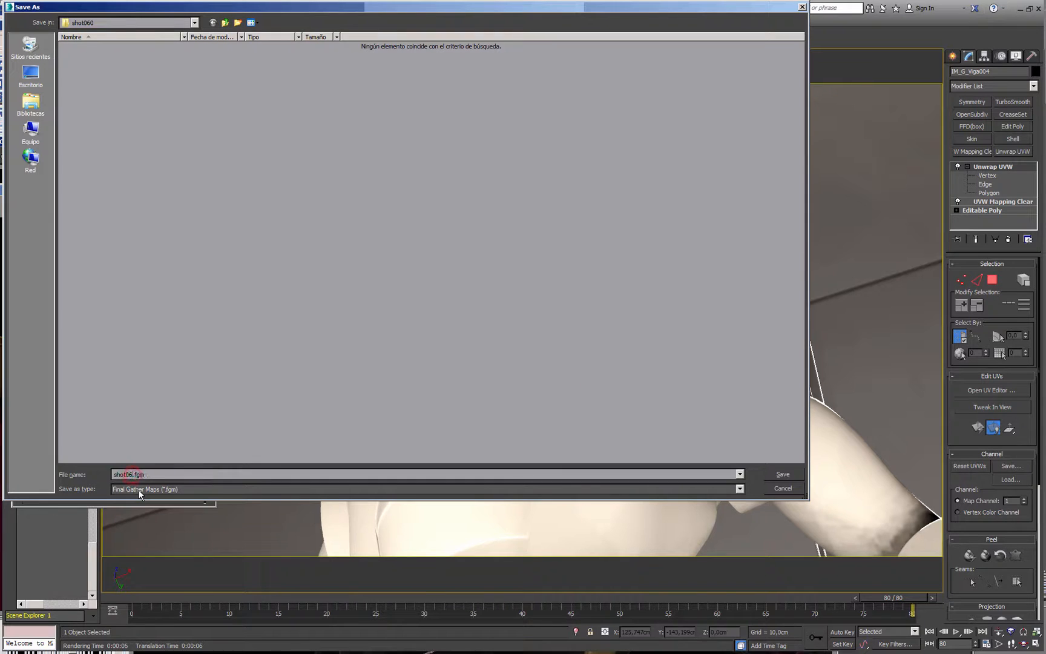
{"action": "left_click_drag", "start_coordinate": [350, 7], "coordinate": [355, 62]}
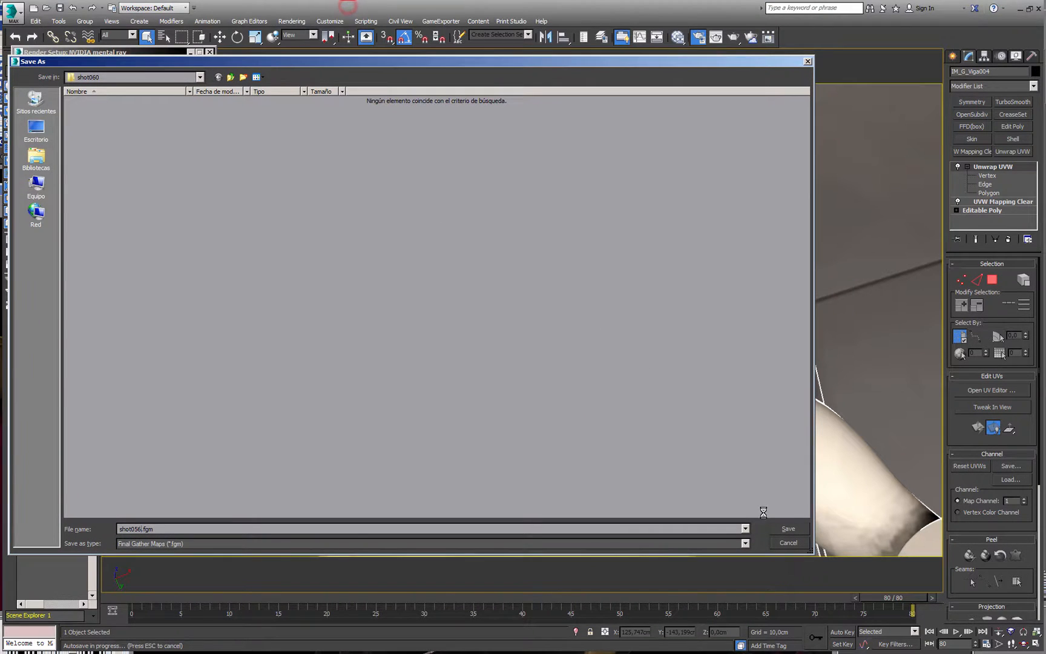
{"action": "left_click", "coordinate": [784, 530]}
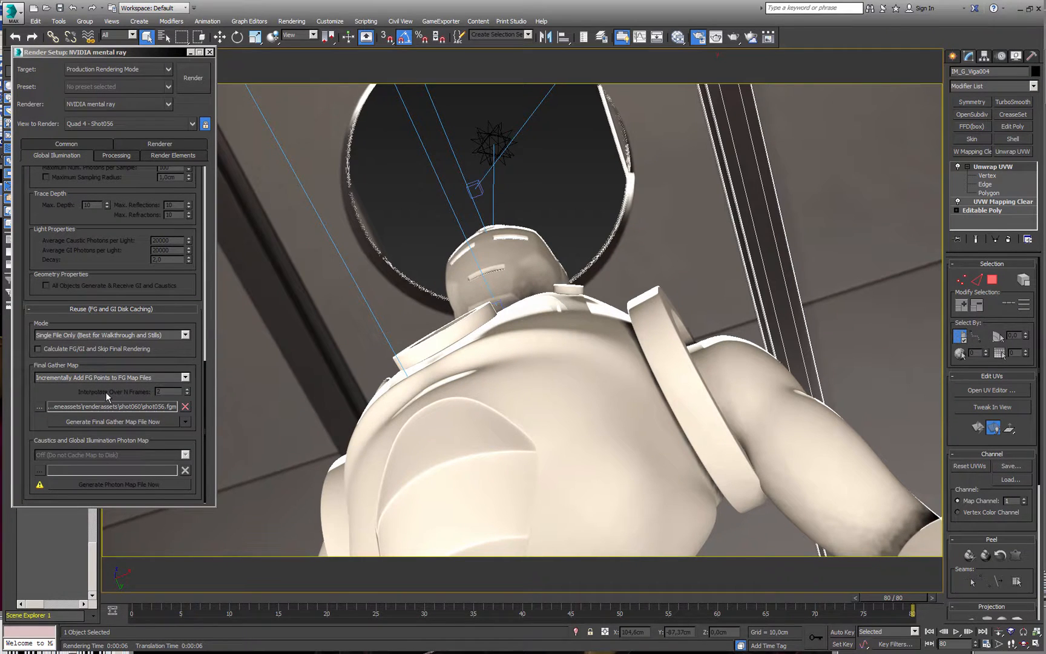
{"action": "left_click", "coordinate": [185, 422]}
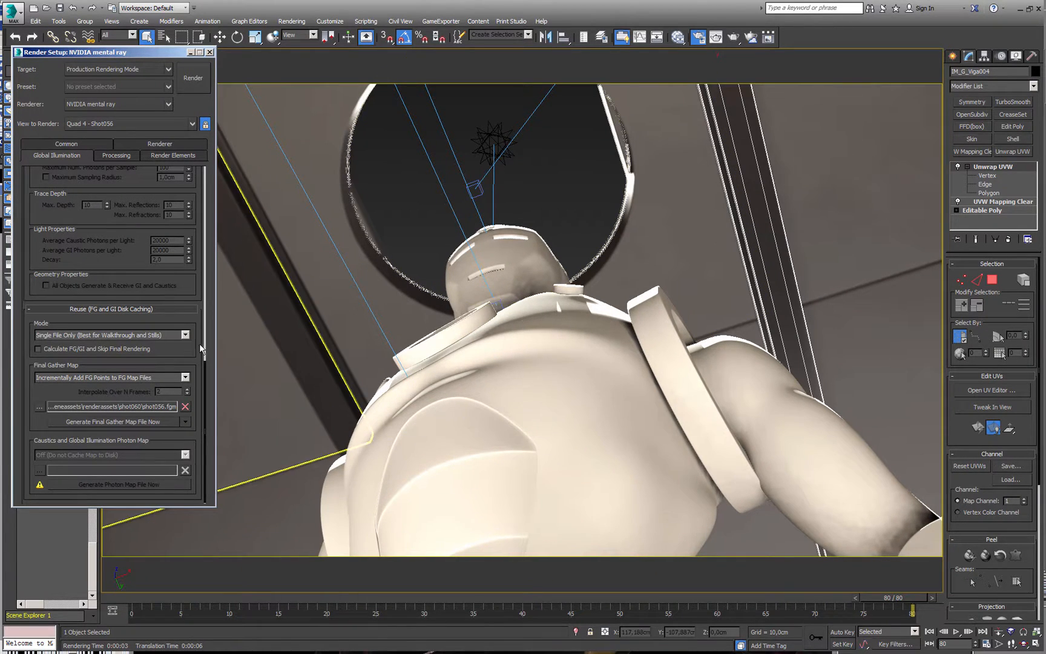
Switch to Windows Explorer and select shot056.fgm in the shot060 folder, returning to renderassets
{"action": "left_click", "coordinate": [115, 407]}
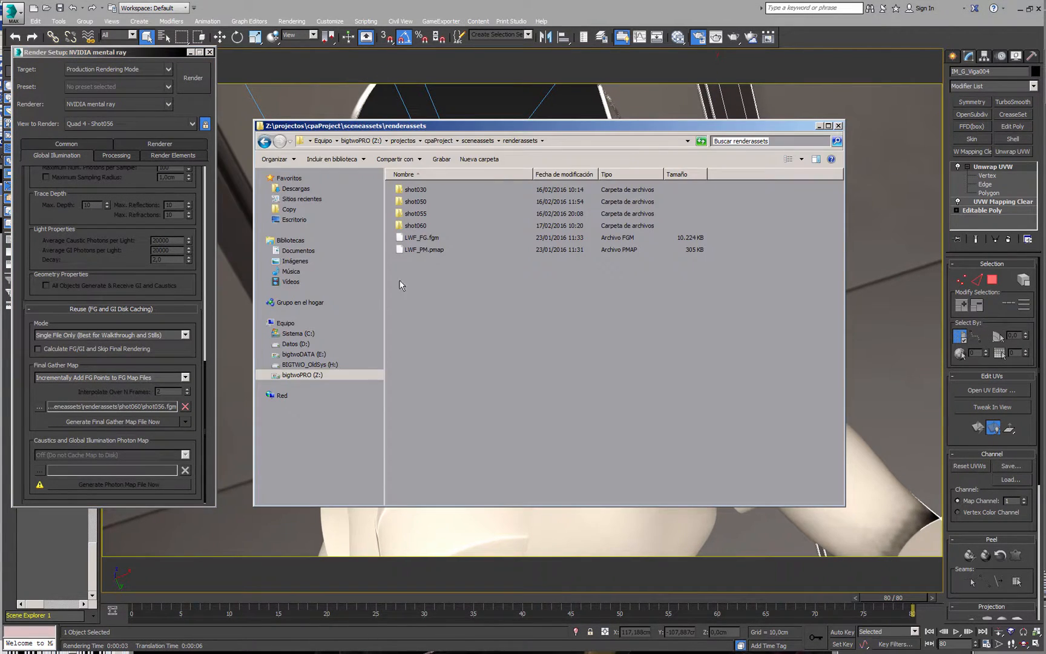
{"action": "double_click", "coordinate": [417, 226]}
{"action": "left_click", "coordinate": [408, 176]}
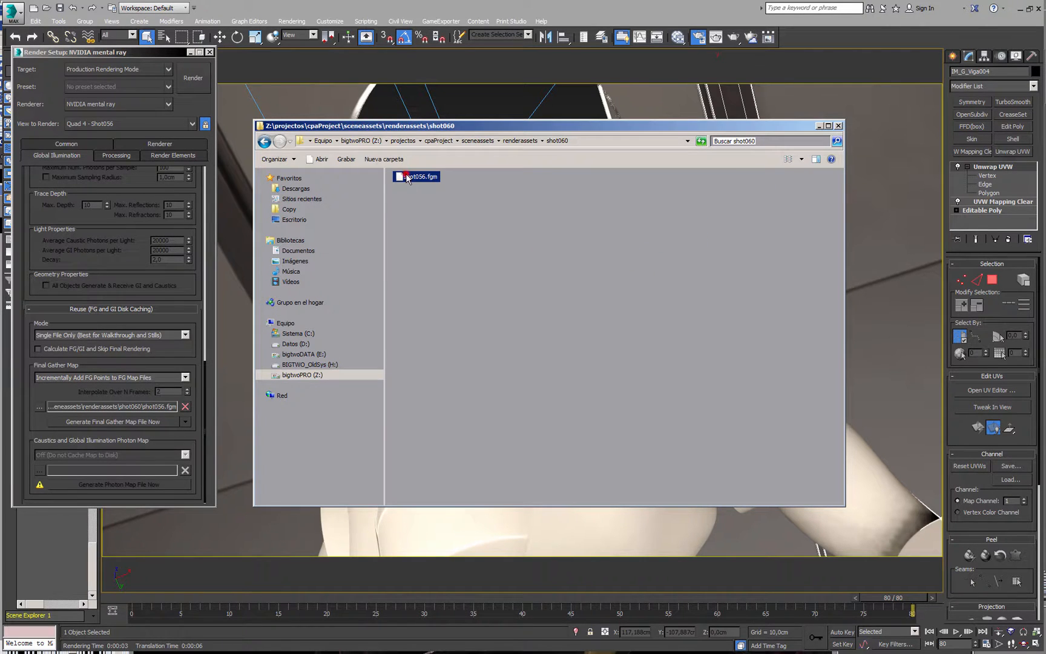
{"action": "left_click", "coordinate": [264, 141]}
Create a new folder named shot056 in renderassets
{"action": "right_click", "coordinate": [422, 287]}
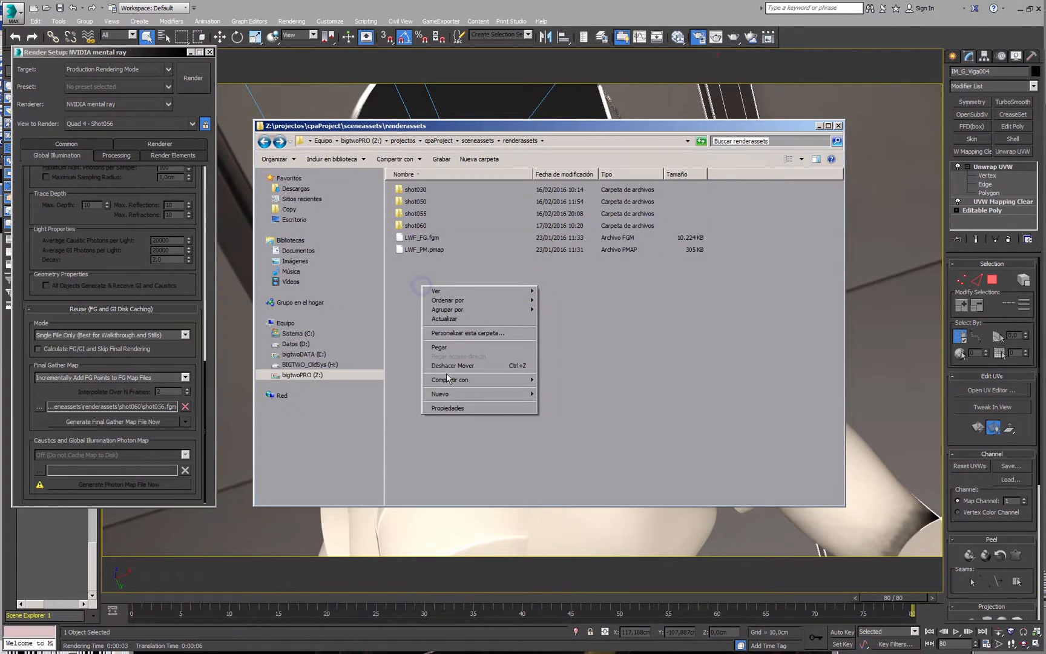
{"action": "left_click", "coordinate": [548, 394]}
{"action": "type", "text": "shot"}
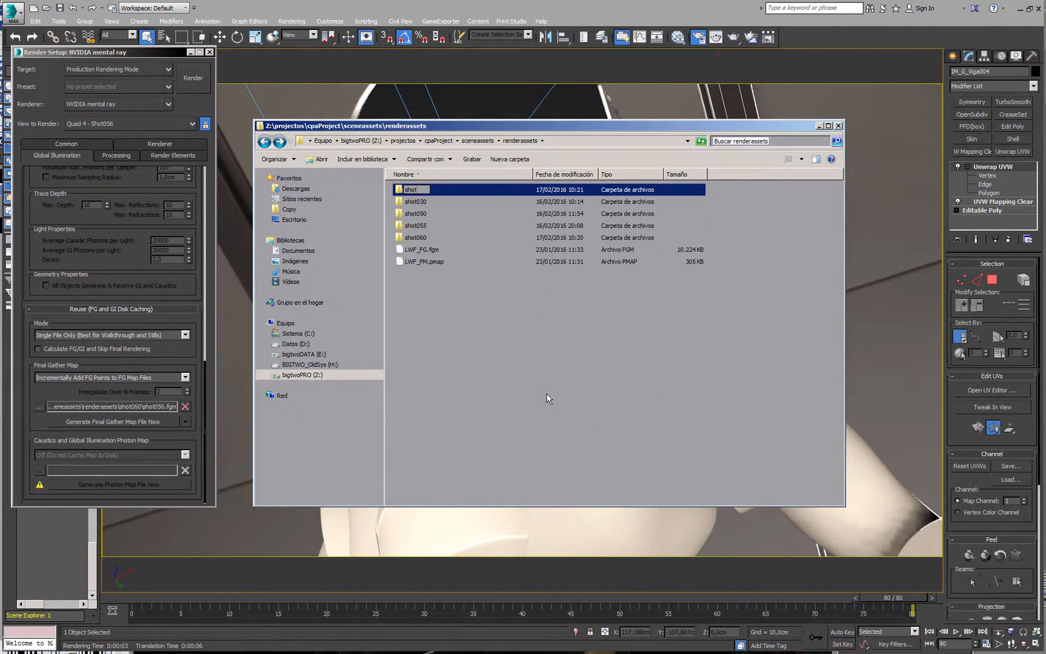
{"action": "type", "text": "056"}
{"action": "key", "text": "Return"}
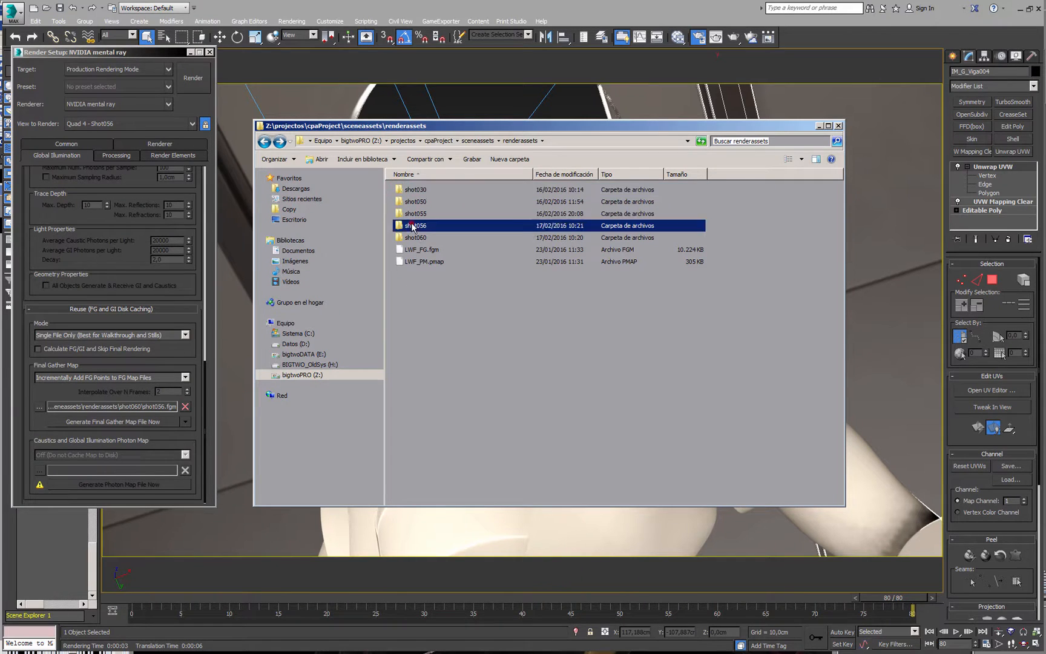
Paste the shot056.fgm file into the new shot056 folder in renderassets
{"action": "double_click", "coordinate": [415, 226]}
{"action": "left_click", "coordinate": [421, 265]}
{"action": "key", "text": "ctrl+v"}
{"action": "left_click", "coordinate": [425, 211]}
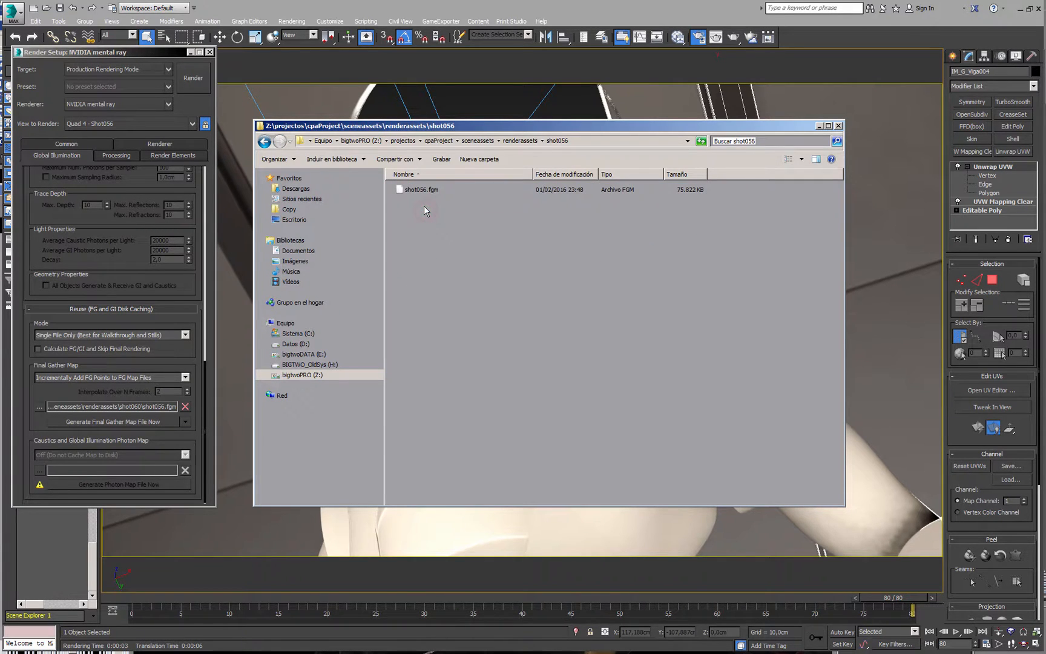
Switch back to Render Setup and point the final gather map to shot056.fgm in the shot056 folder
{"action": "left_click", "coordinate": [67, 393]}
{"action": "left_click", "coordinate": [39, 406]}
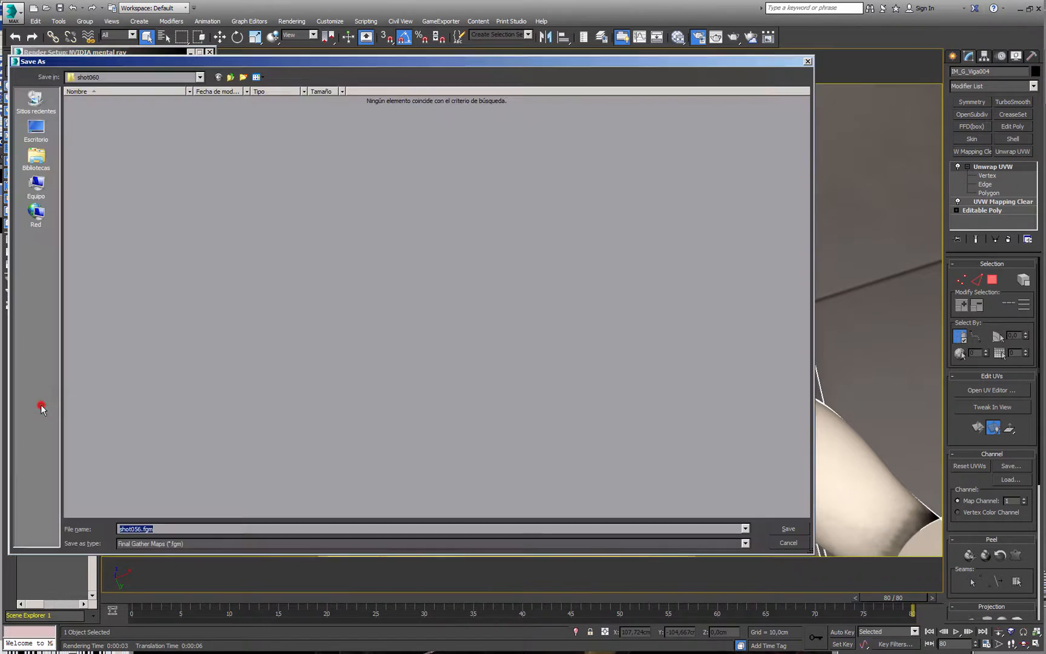
{"action": "left_click", "coordinate": [230, 77]}
{"action": "double_click", "coordinate": [91, 128]}
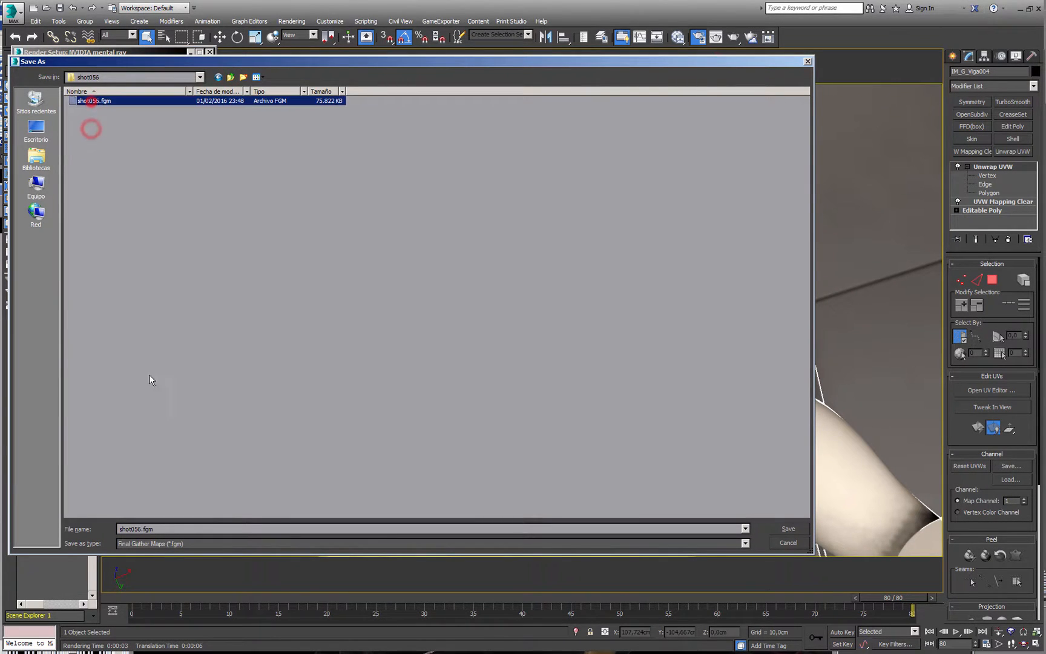
{"action": "left_click", "coordinate": [789, 528]}
Set the final gather map mode to Read FG Points Only from Existing FG Map Files
{"action": "left_click", "coordinate": [82, 378]}
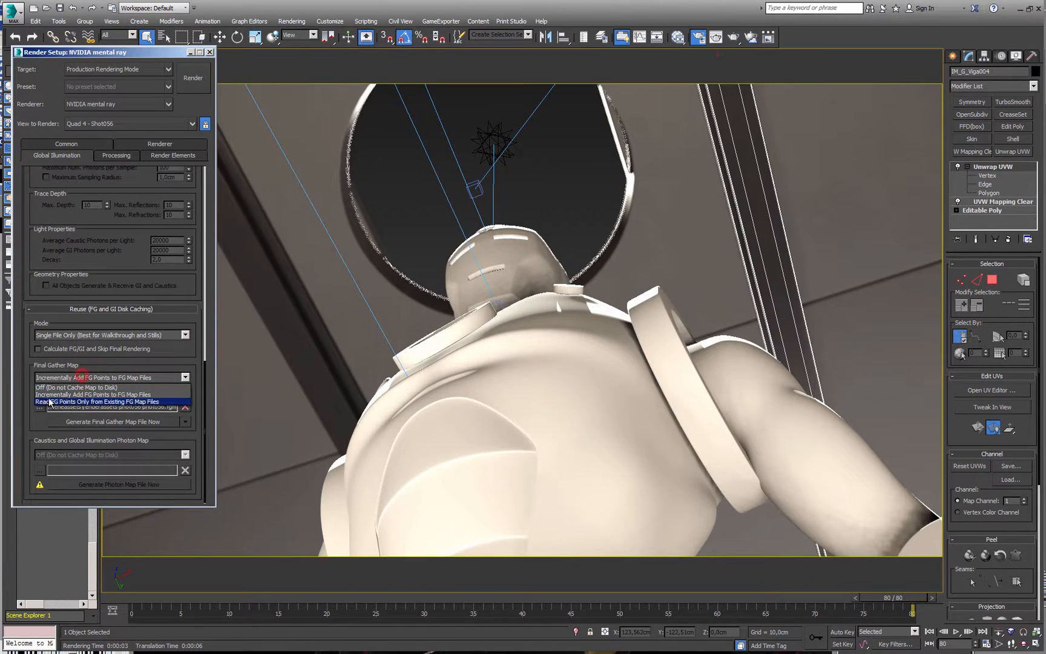
{"action": "left_click", "coordinate": [57, 400]}
{"action": "left_click", "coordinate": [75, 390]}
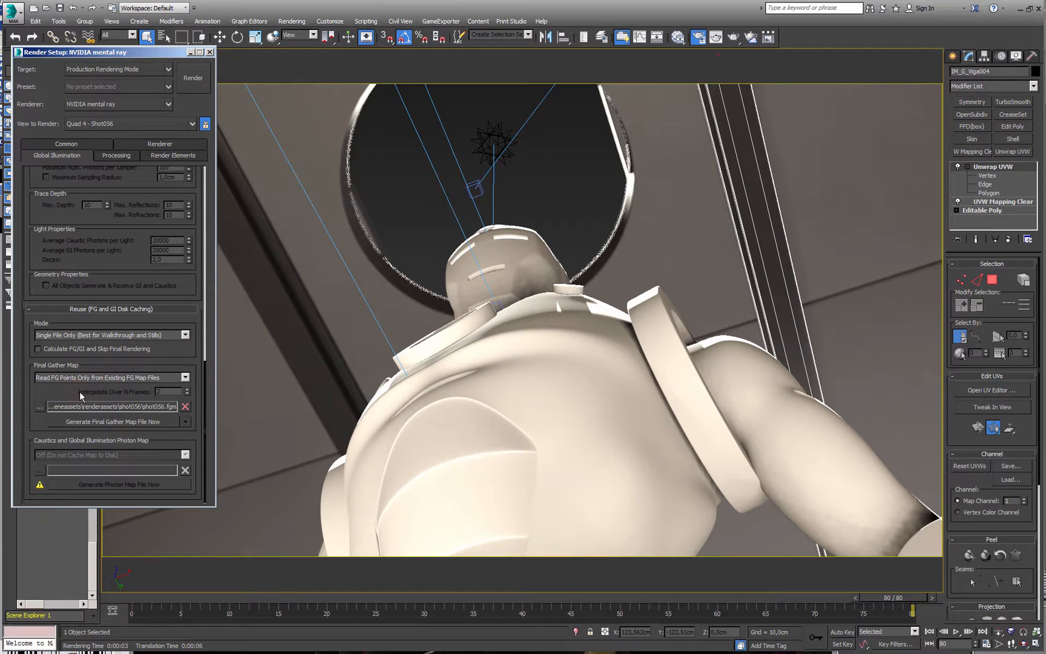
Set the render's time output to Active Time Segment in the common parameters
{"action": "left_click", "coordinate": [64, 144]}
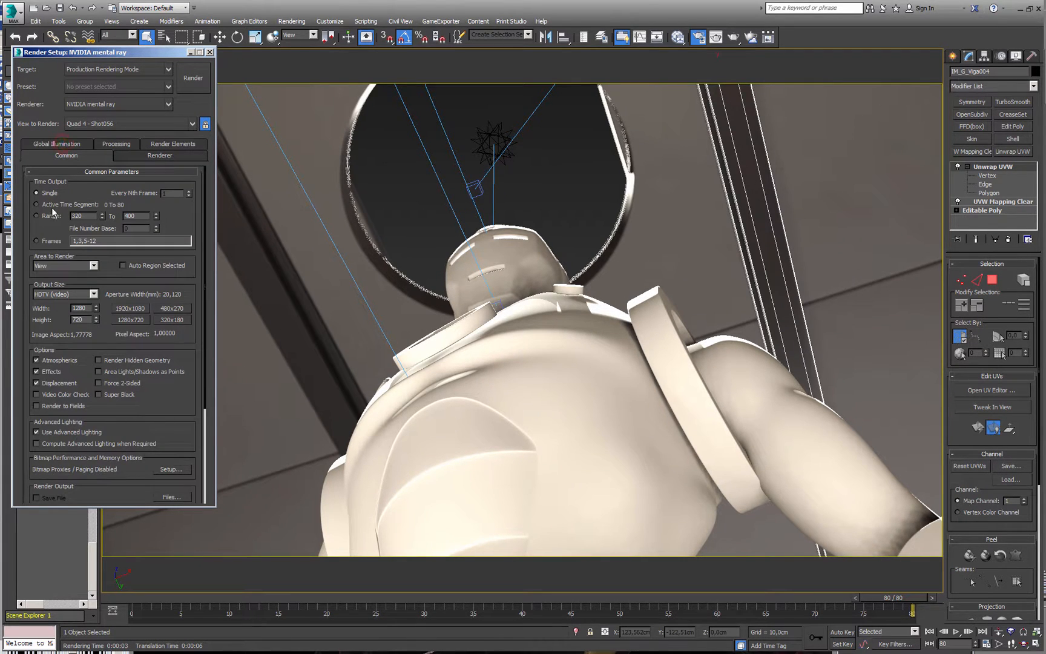
{"action": "left_click_drag", "start_coordinate": [172, 221], "coordinate": [173, 201]}
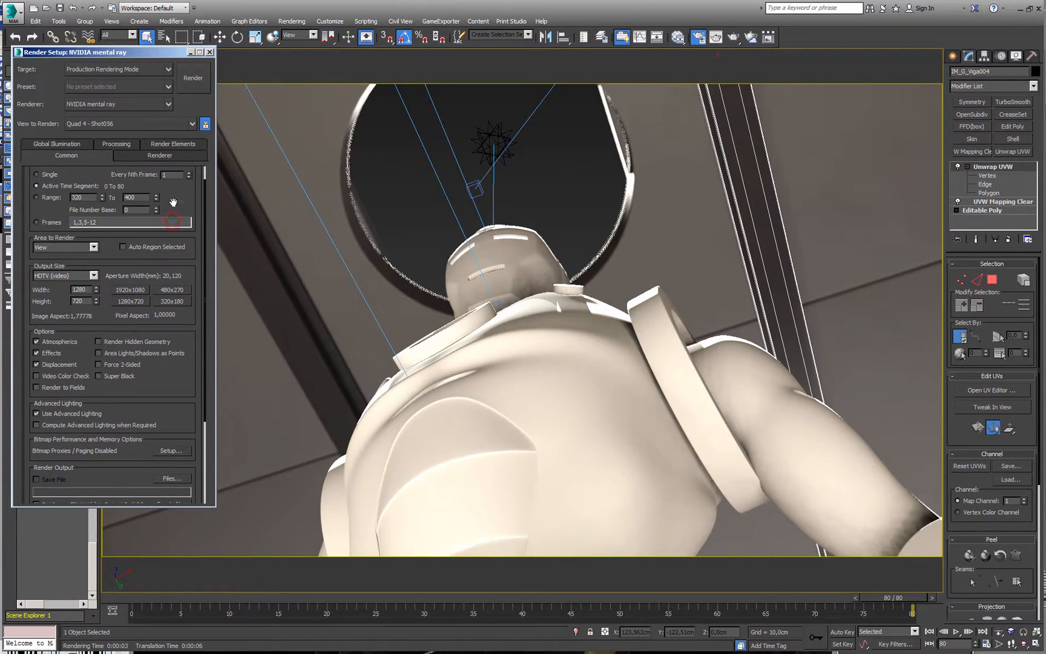
{"action": "scroll", "coordinate": [173, 202], "scroll_direction": "down", "scroll_amount": 3}
Create a folder named shot056 in renderoutput for the render output file and open it
{"action": "left_click", "coordinate": [180, 380]}
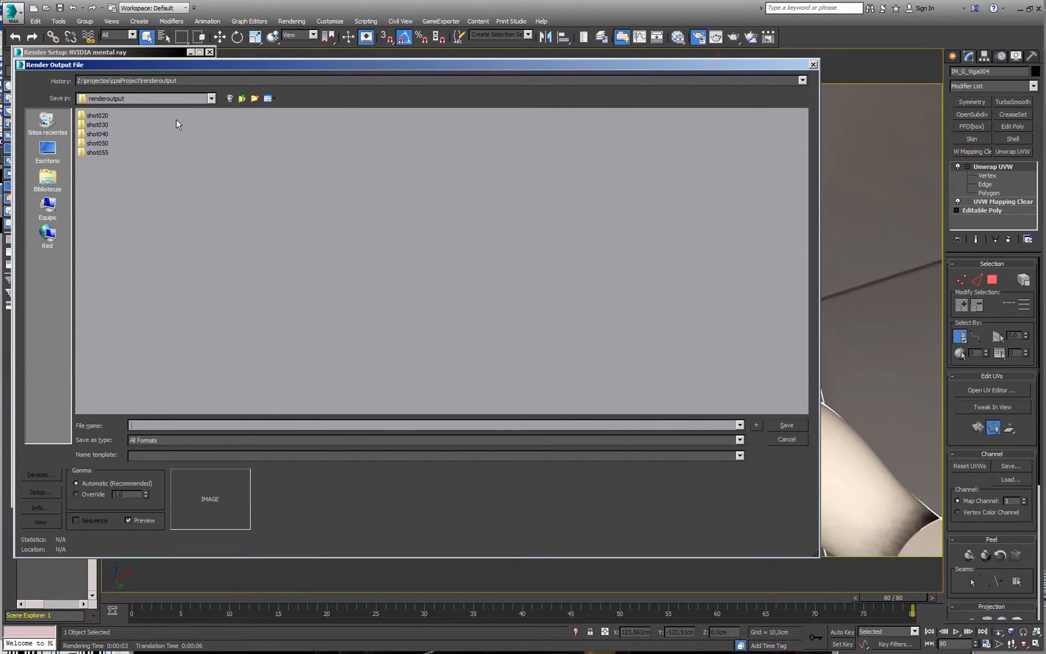
{"action": "left_click", "coordinate": [255, 99]}
{"action": "type", "text": "shot056"}
{"action": "double_click", "coordinate": [82, 160]}
Save the render output as shot056_ in OpenEXR format, accept the EXR settings and render the sequence
{"action": "left_click", "coordinate": [143, 424]}
{"action": "type", "text": "shop"}
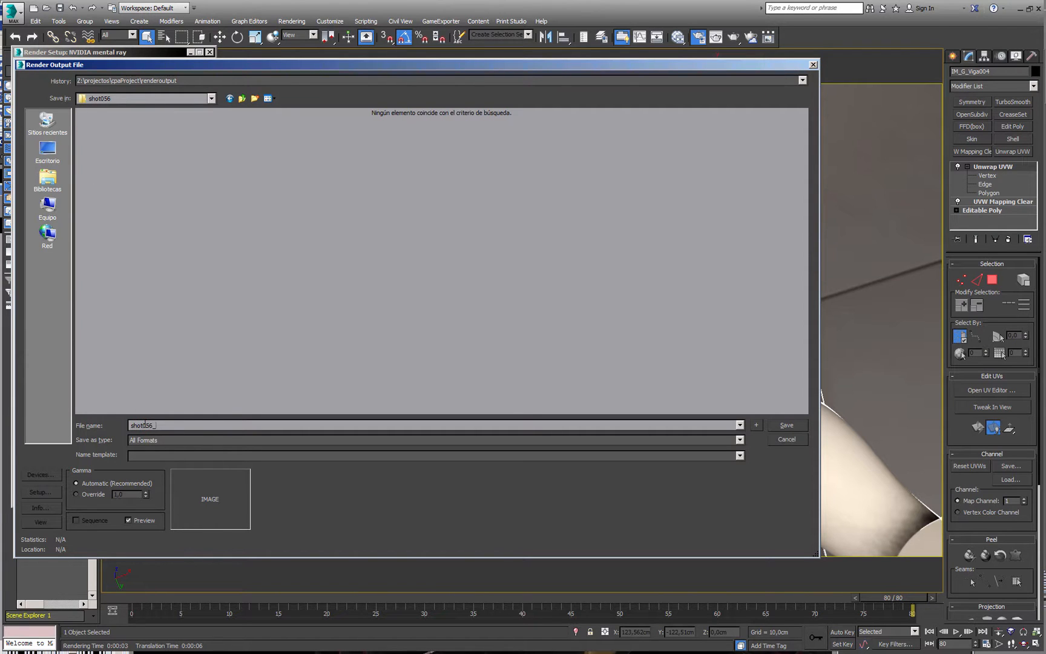
{"action": "type", "text": "056_"}
{"action": "left_click", "coordinate": [145, 440]}
{"action": "left_click", "coordinate": [149, 483]}
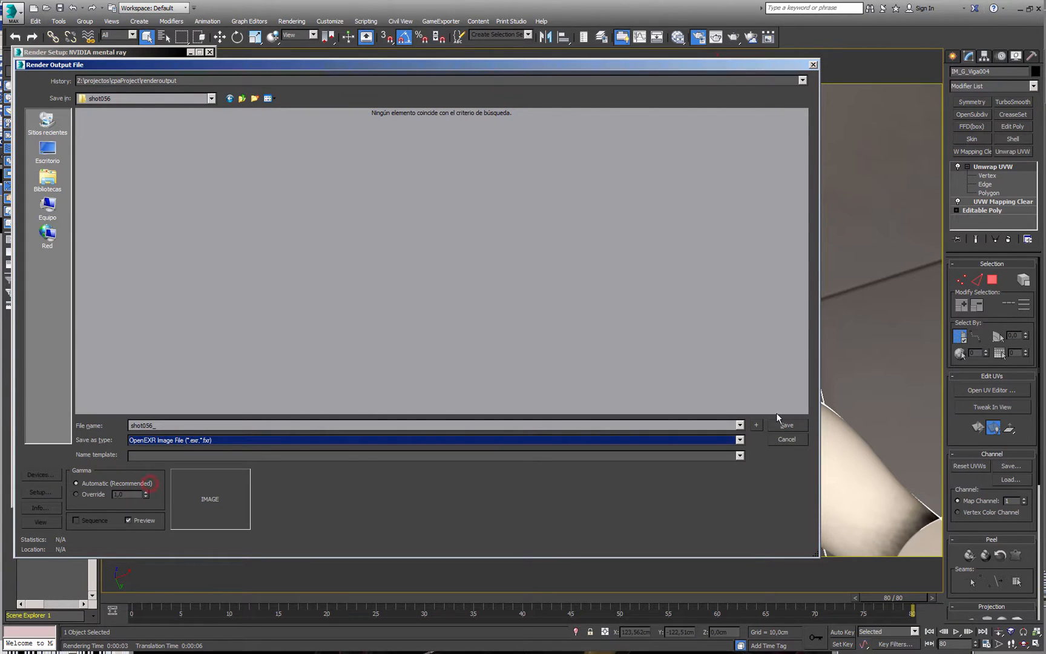
{"action": "left_click", "coordinate": [786, 424]}
{"action": "left_click", "coordinate": [291, 534]}
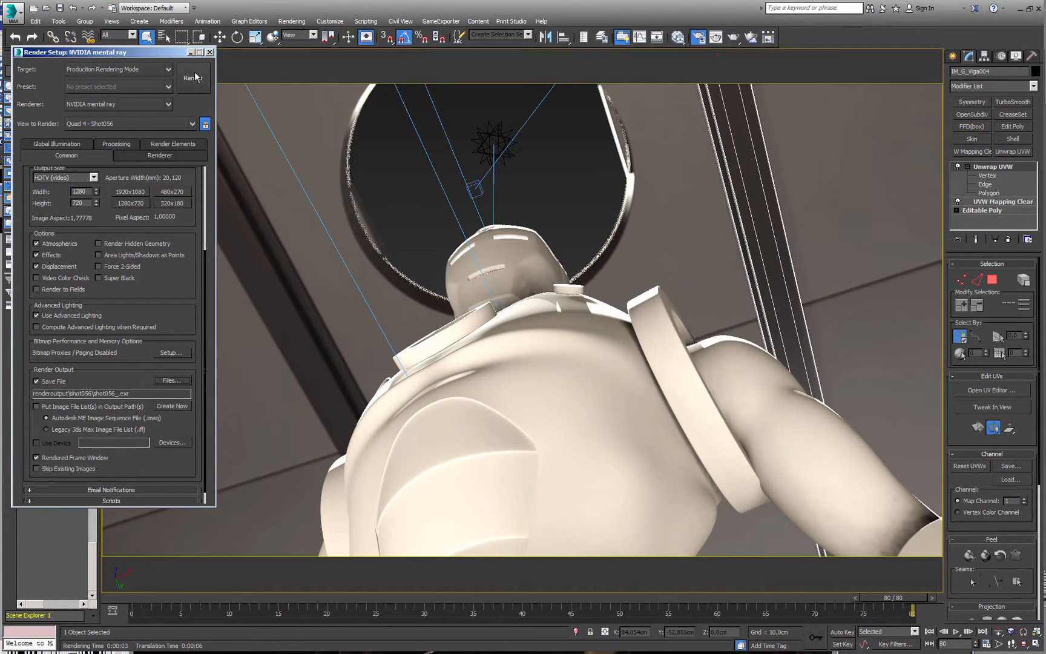
{"action": "left_click", "coordinate": [194, 77]}
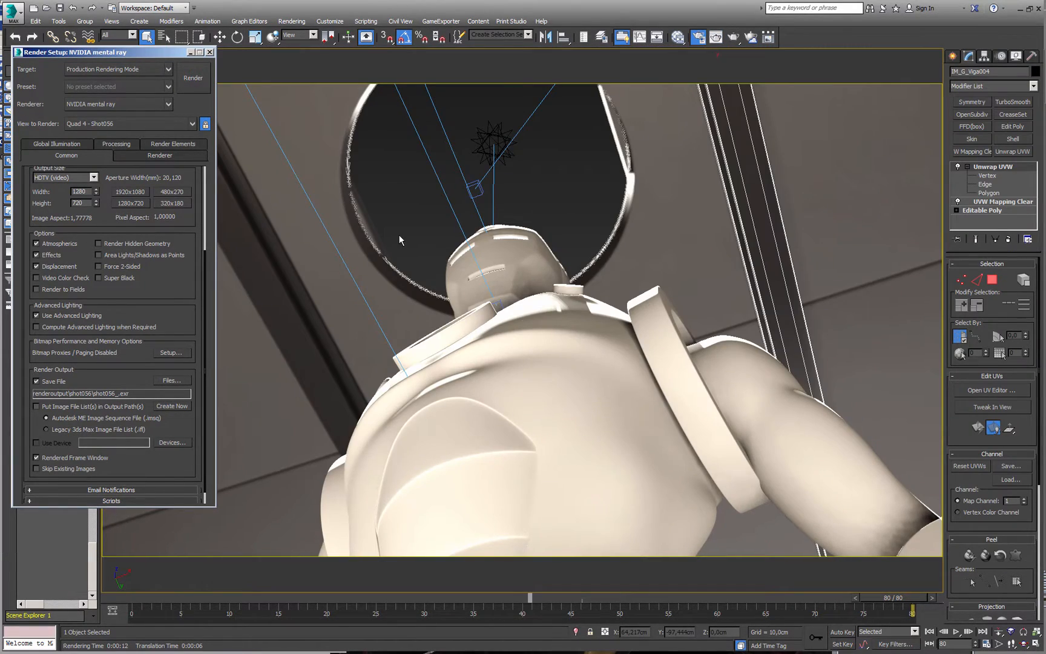
Switch to Windows Explorer and load frames shot056_0000.exr to shot056_0080.exr from the shot056 output folder into the imf_disp viewer
{"action": "key", "text": "alt+Tab"}
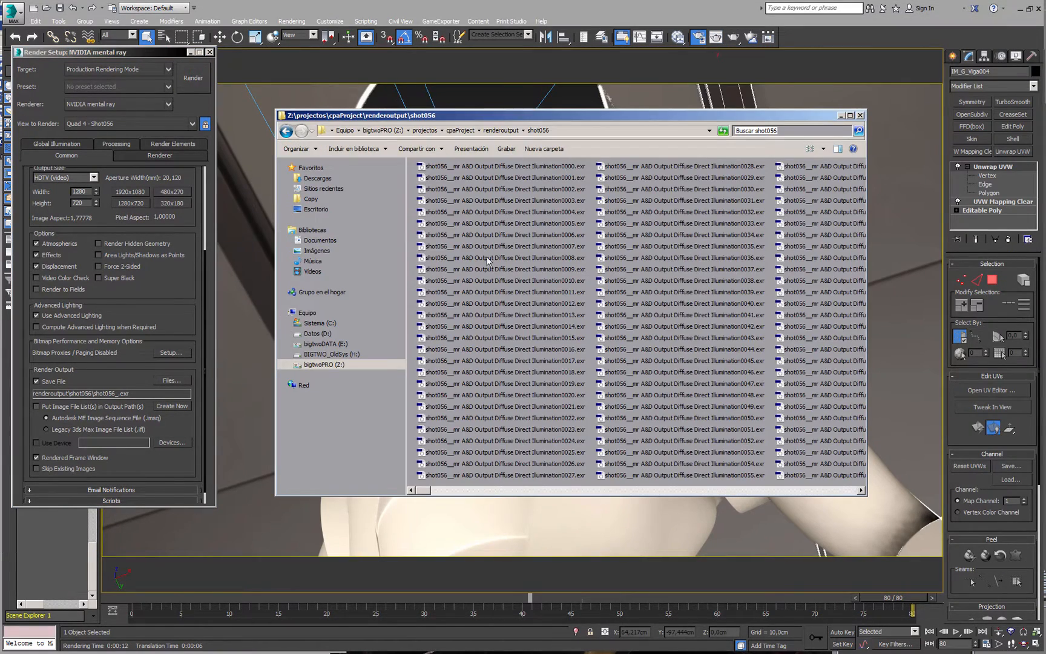
{"action": "left_click_drag", "start_coordinate": [423, 490], "coordinate": [795, 472]}
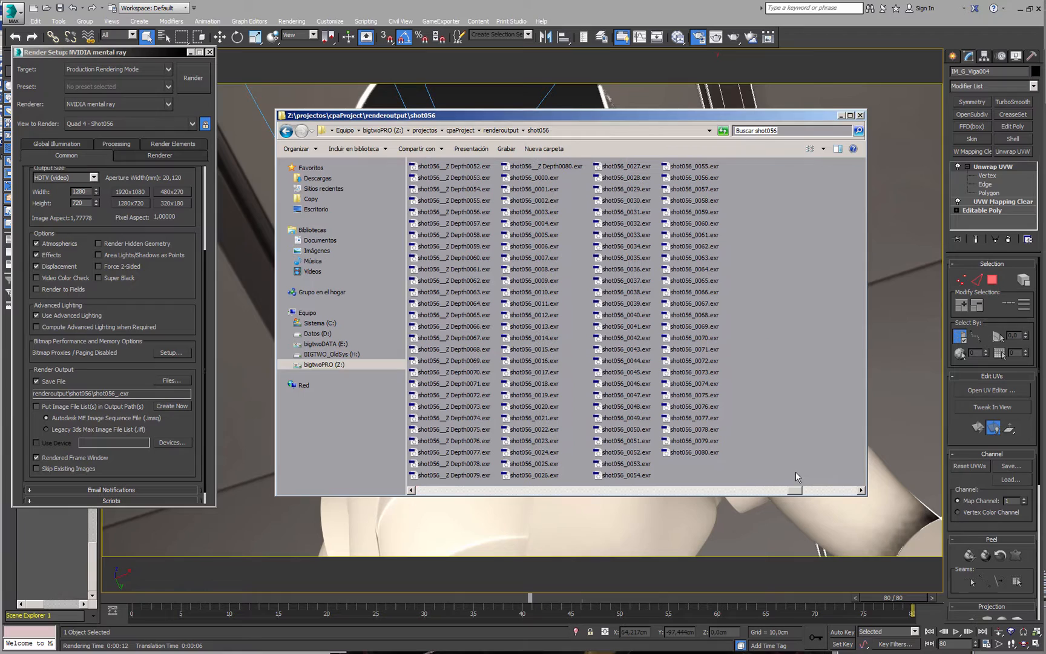
{"action": "double_click", "coordinate": [714, 453]}
{"action": "left_click_drag", "start_coordinate": [637, 115], "coordinate": [521, 96]}
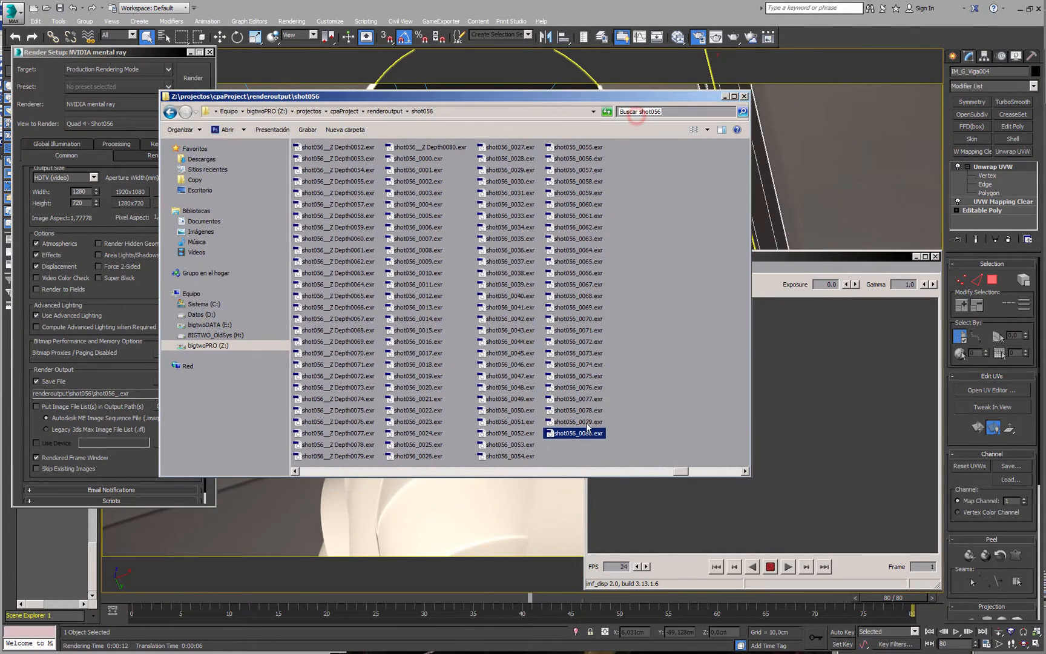
{"action": "left_click", "coordinate": [424, 159], "text": "shift"}
{"action": "left_click_drag", "start_coordinate": [833, 368], "coordinate": [834, 368]}
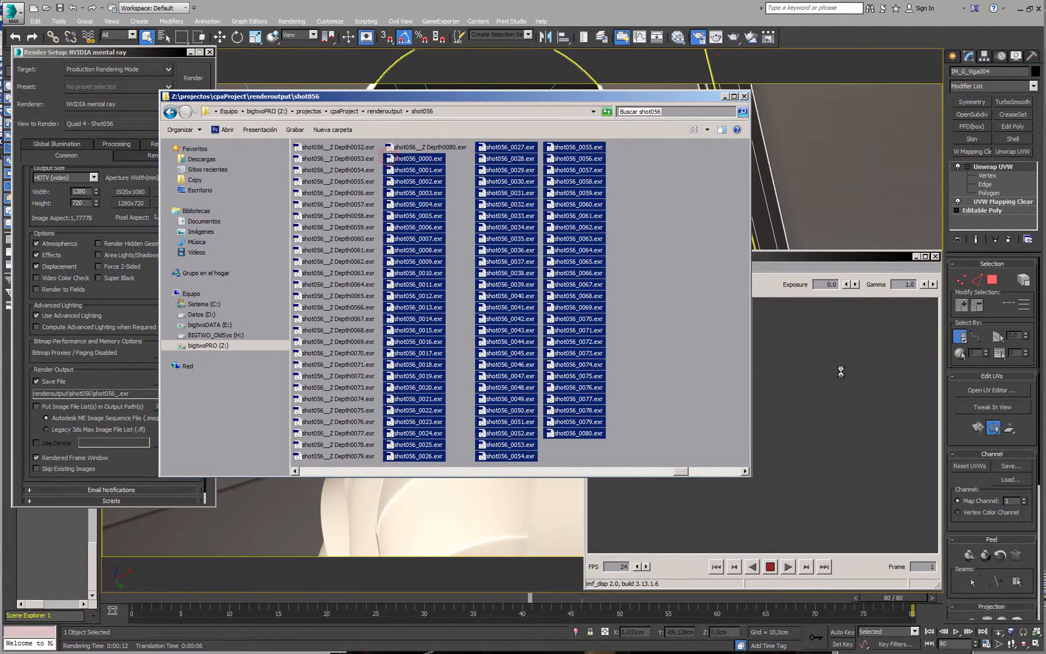
Set the viewer's gamma to 2.2, play the rendered sequence and step through its frames
{"action": "left_click_drag", "start_coordinate": [840, 255], "coordinate": [454, 108]}
{"action": "left_click_drag", "start_coordinate": [895, 136], "coordinate": [895, 132]}
{"action": "left_click", "coordinate": [542, 557]}
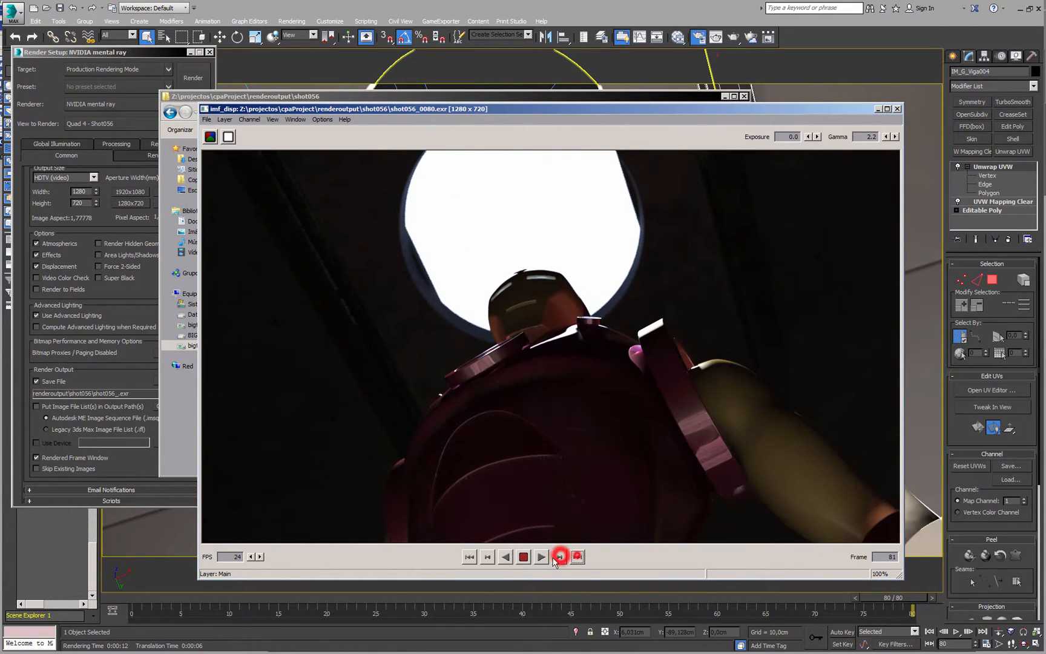
{"action": "left_click", "coordinate": [491, 560]}
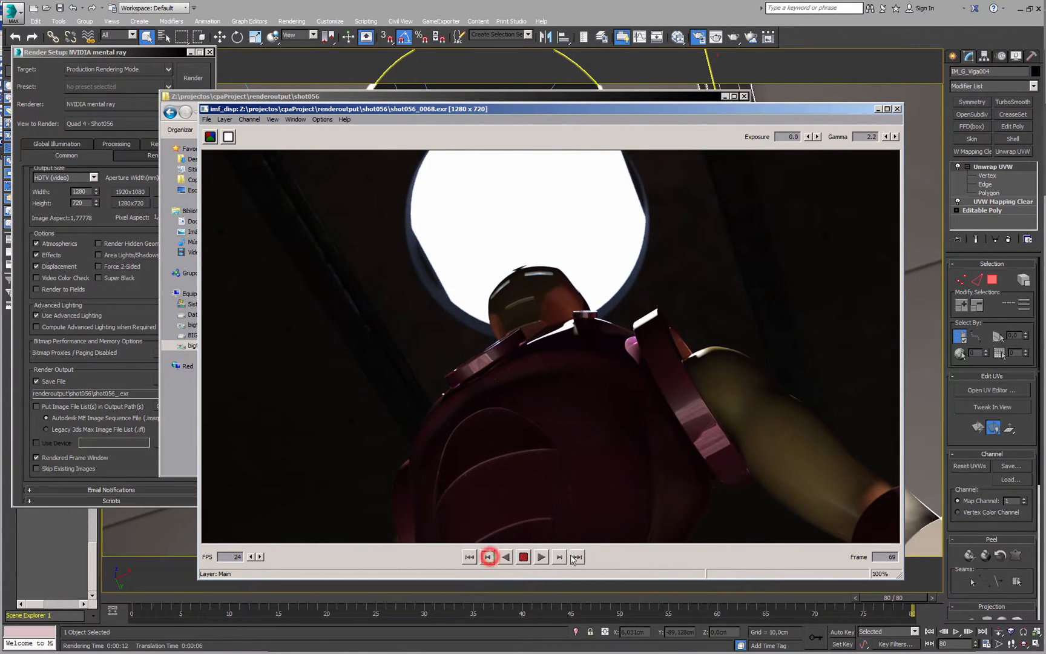
{"action": "left_click", "coordinate": [559, 561]}
{"action": "left_click", "coordinate": [558, 561]}
{"action": "left_click", "coordinate": [558, 561]}
{"action": "left_click", "coordinate": [558, 561]}
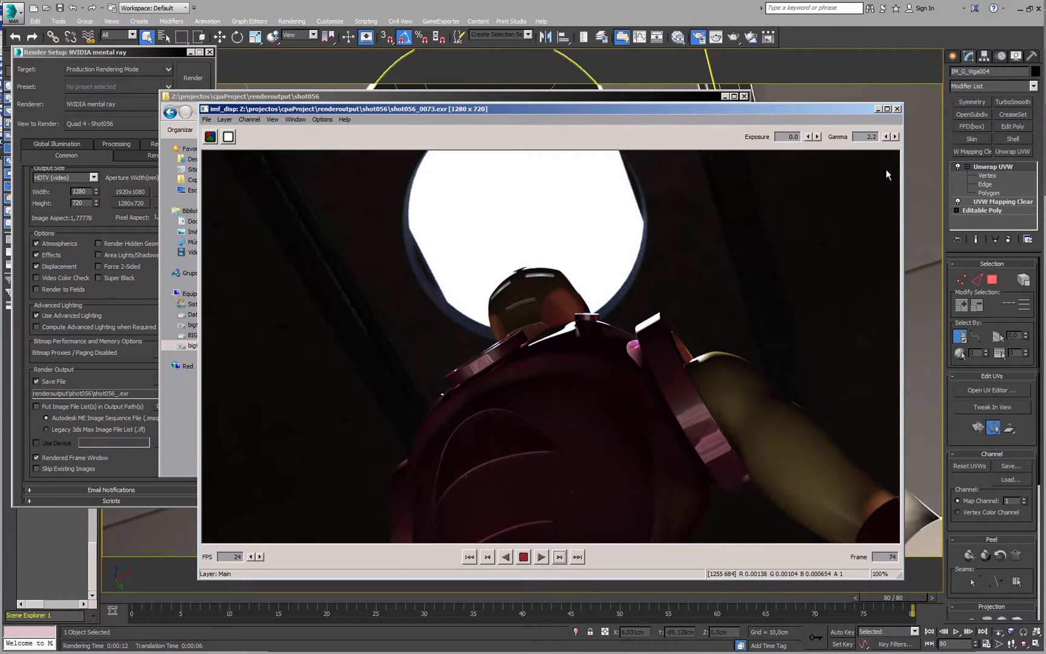
Close the image viewer, Explorer and Render Setup windows, and save the scene
{"action": "left_click", "coordinate": [897, 108]}
{"action": "left_click", "coordinate": [744, 96]}
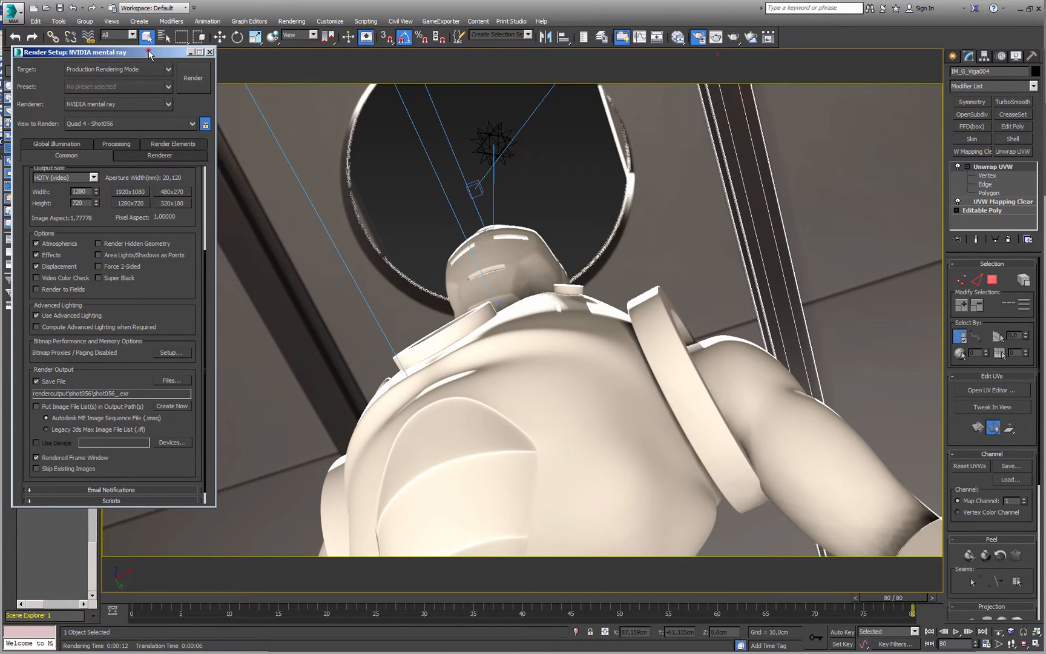
{"action": "left_click_drag", "start_coordinate": [150, 53], "coordinate": [155, 59]}
{"action": "left_click", "coordinate": [214, 57]}
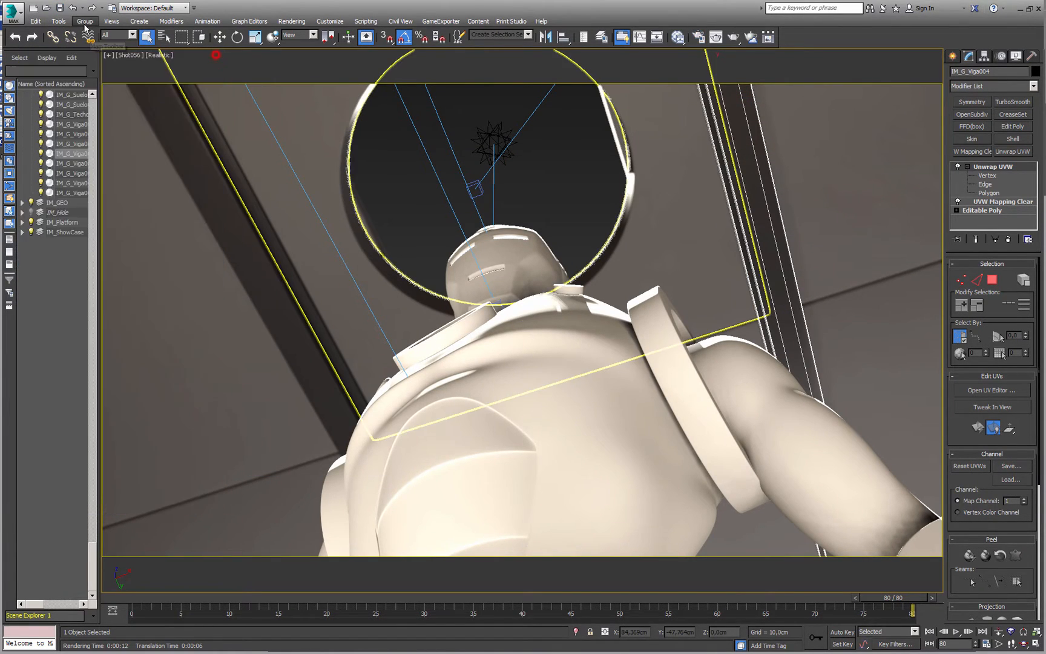
{"action": "left_click", "coordinate": [60, 8]}
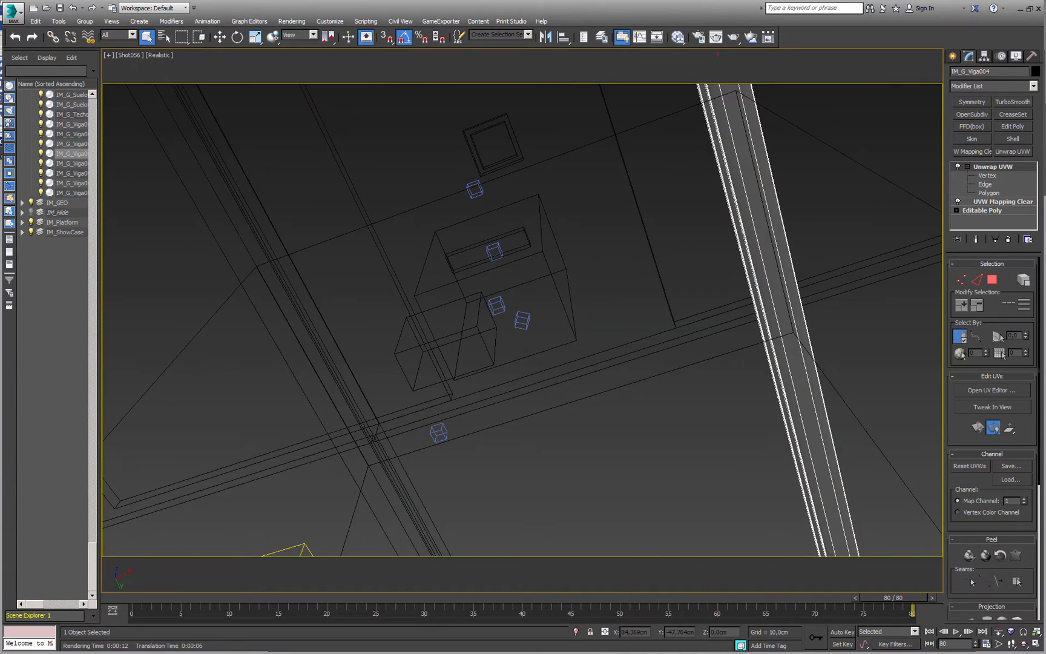